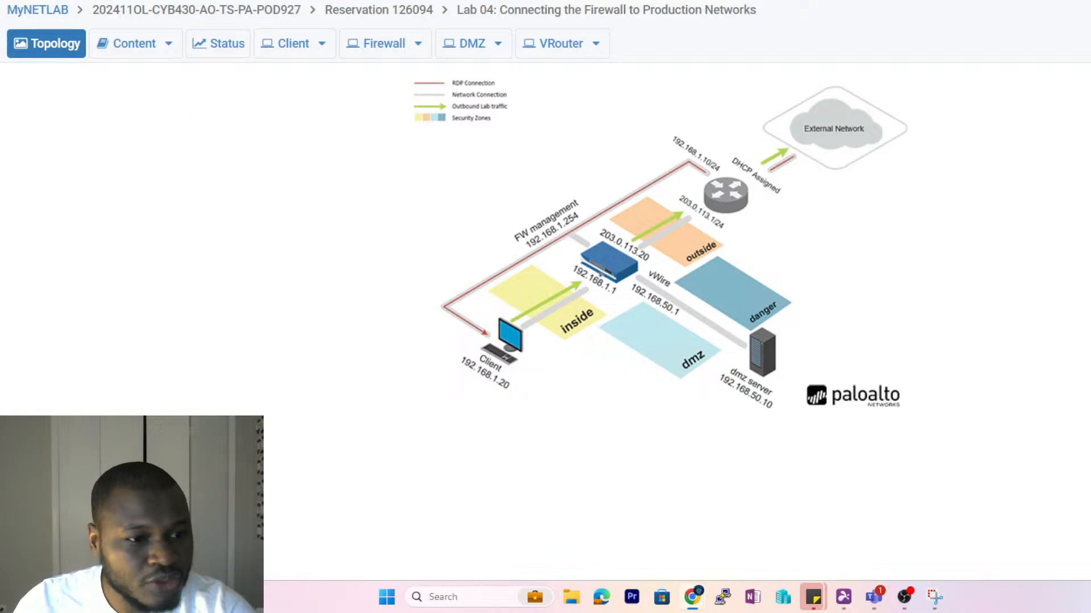
- Open the Client machine's remote desktop from the Lab 04 topology diagram
click(507, 348)
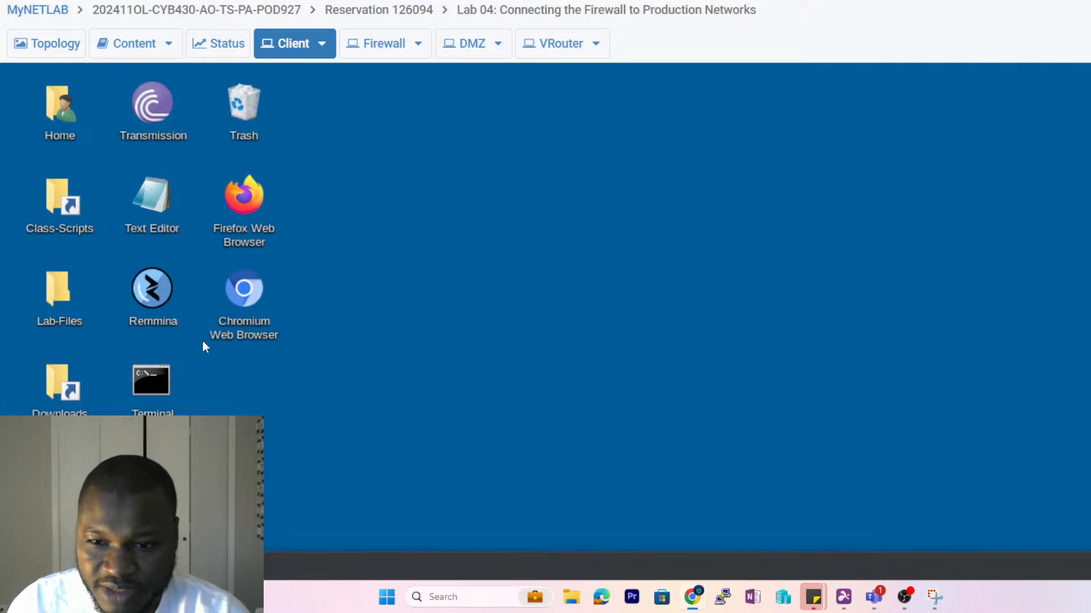
- Launch Chromium on the Client and zoom the view out two steps
double_click(244, 291)
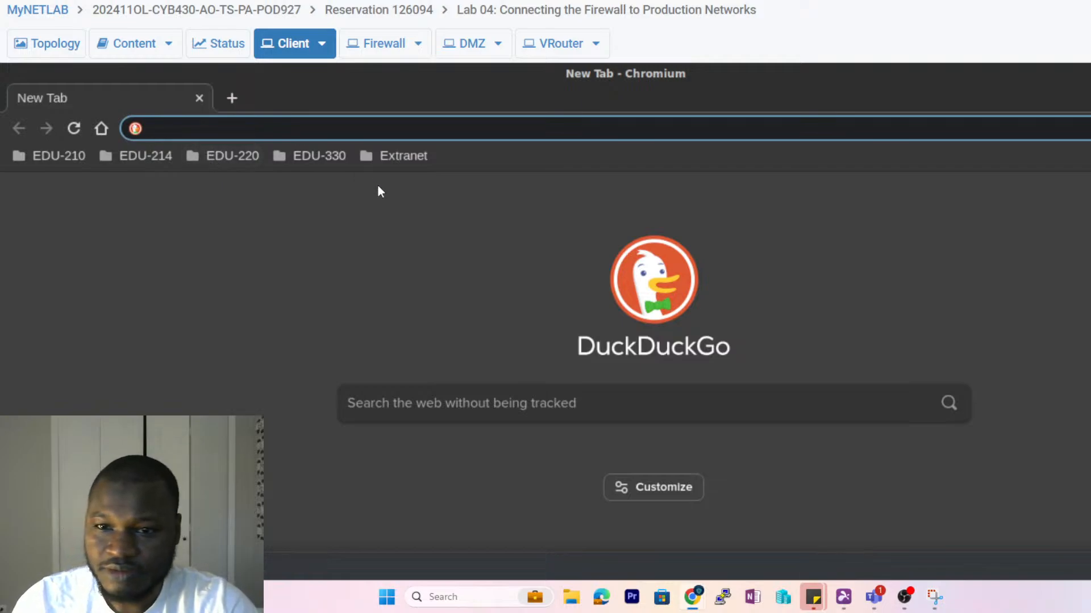
scroll(784, 239, down, 3)
scroll(732, 239, up, 3)
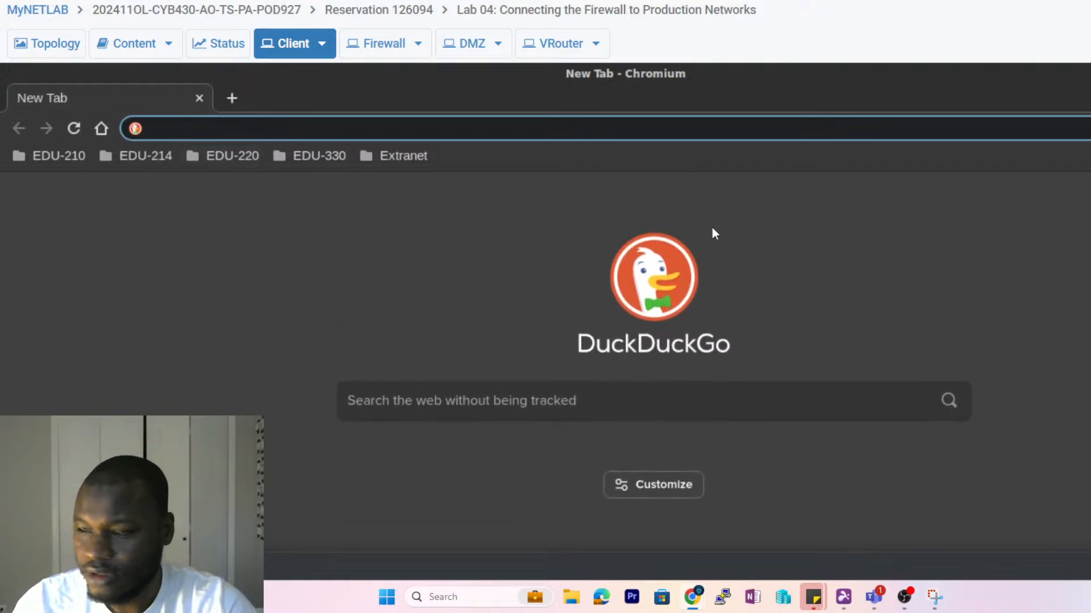
click(1090, 128)
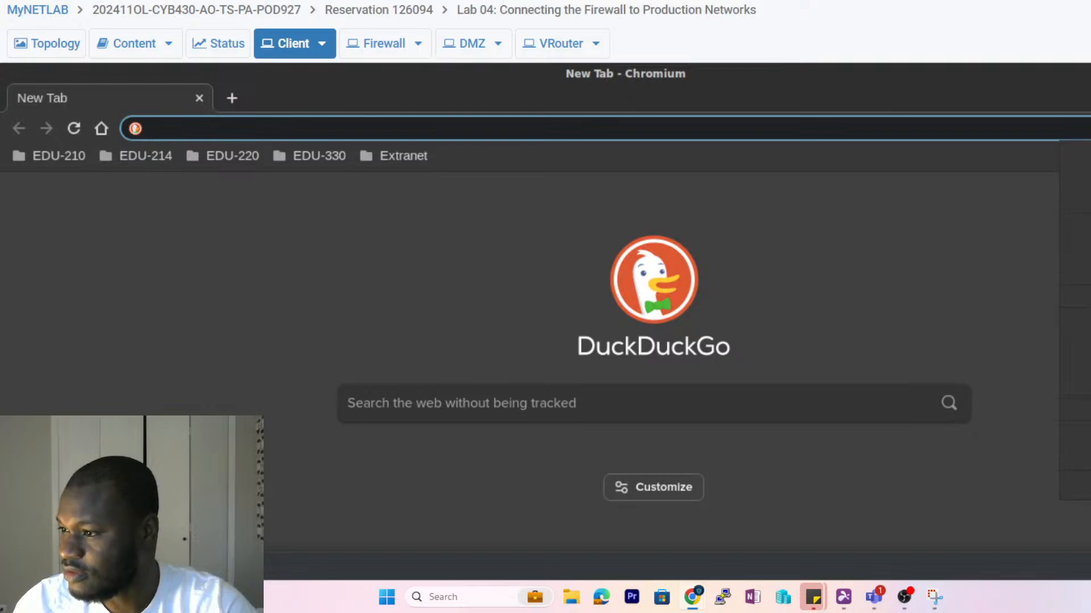
click(1089, 295)
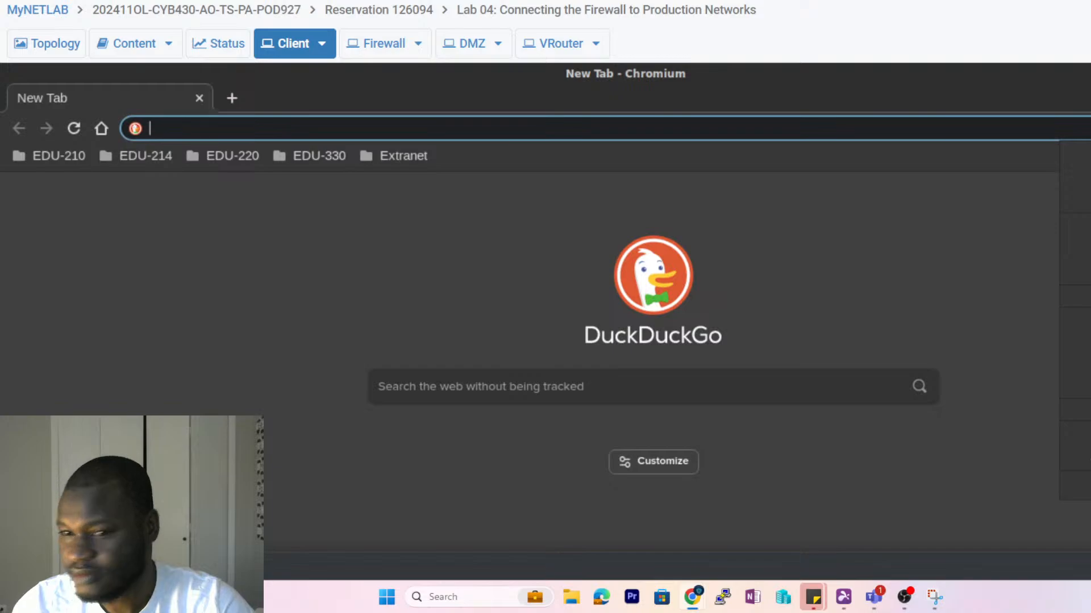
click(326, 195)
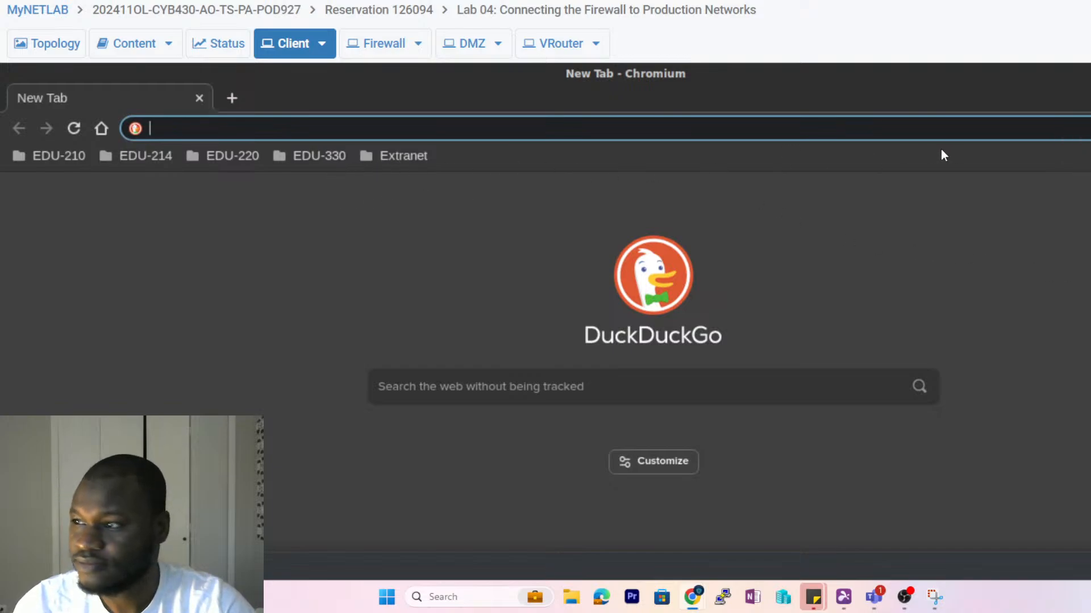
click(1090, 0)
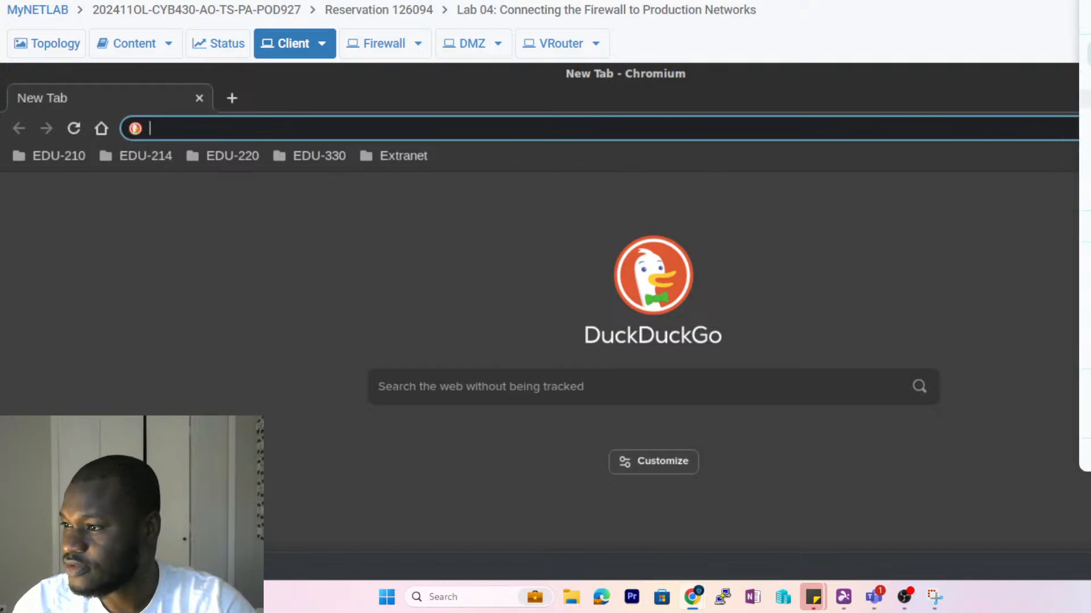
click(1090, 226)
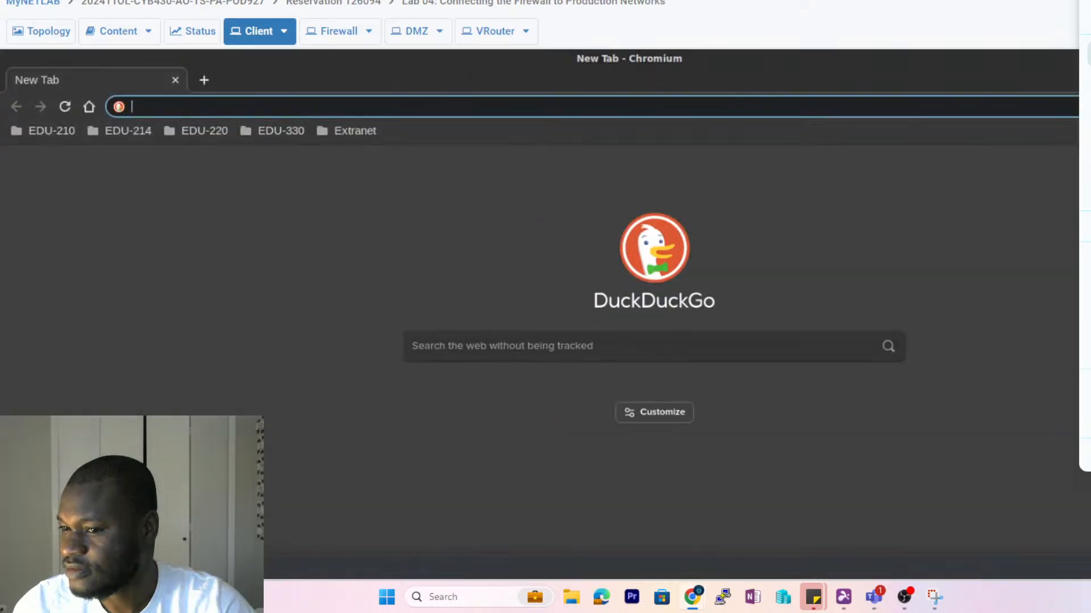
click(915, 187)
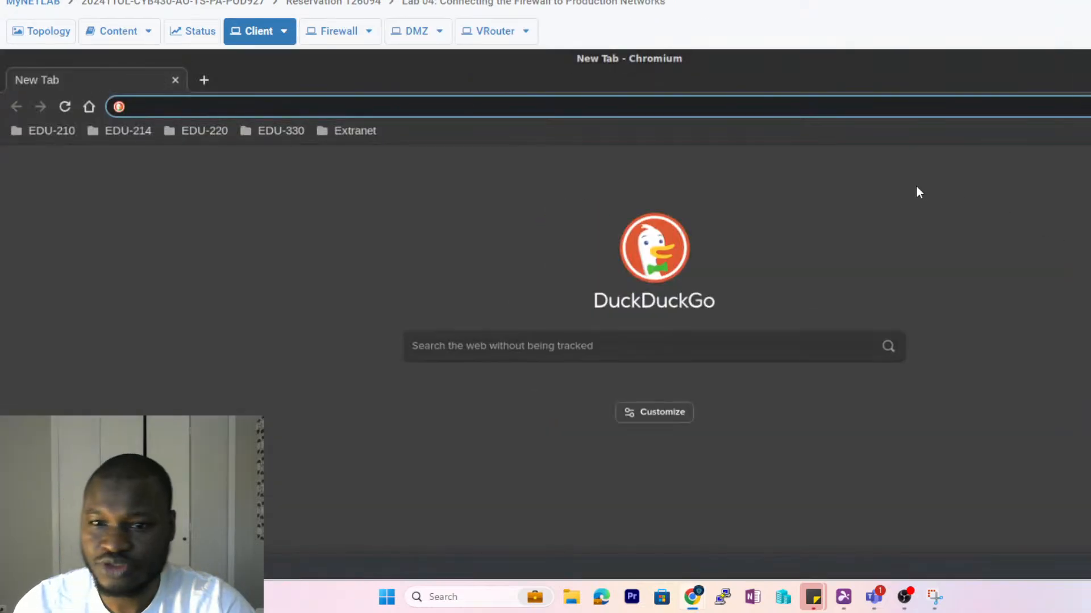
- Browse to the firewall management address 192.168.1.254
click(219, 108)
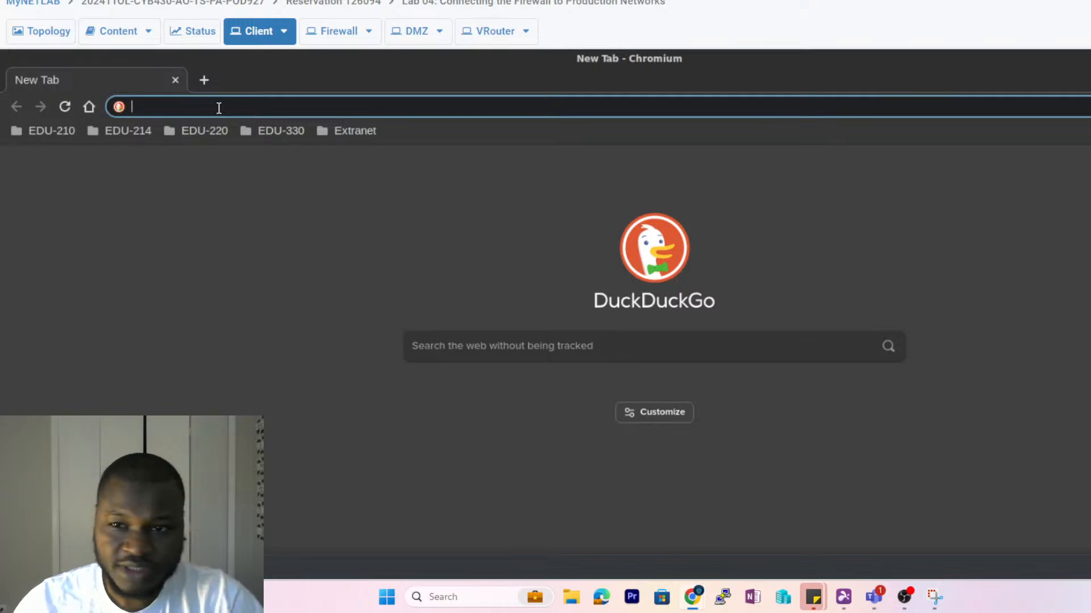
text(1)
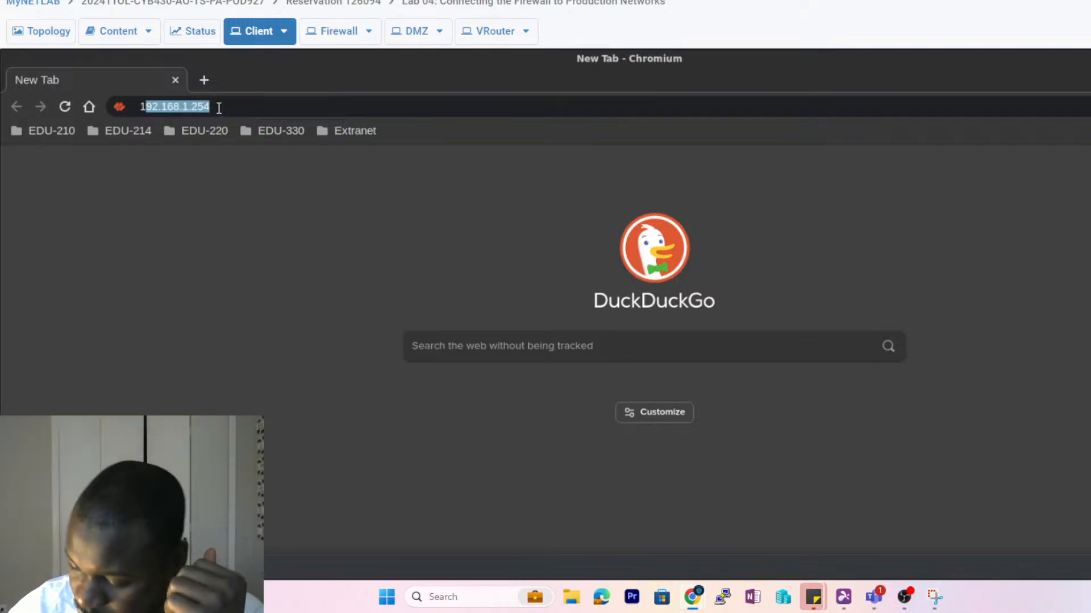
text(92.16)
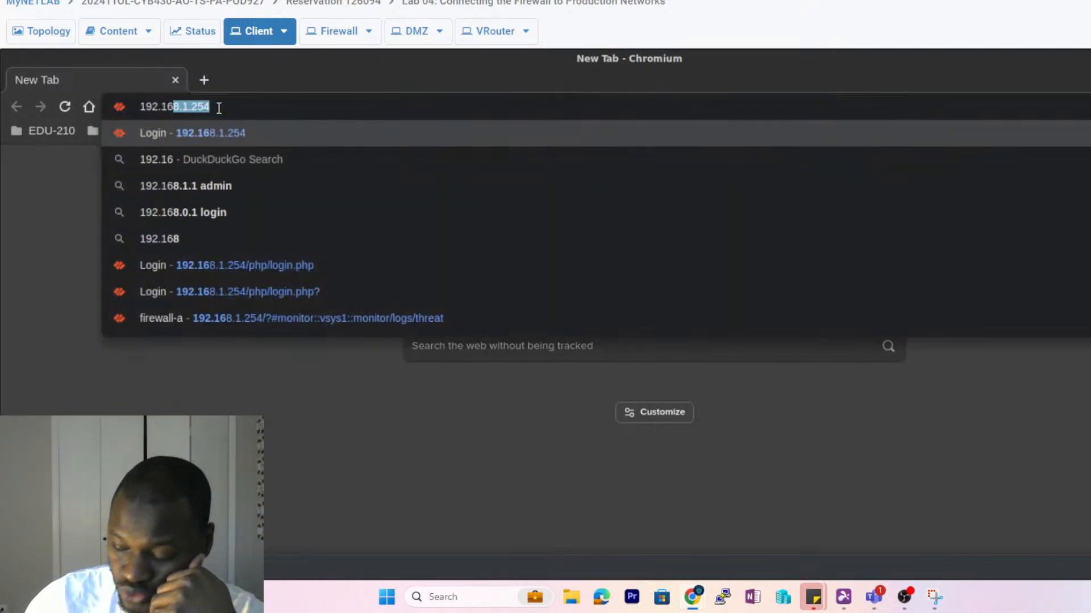
key(Return)
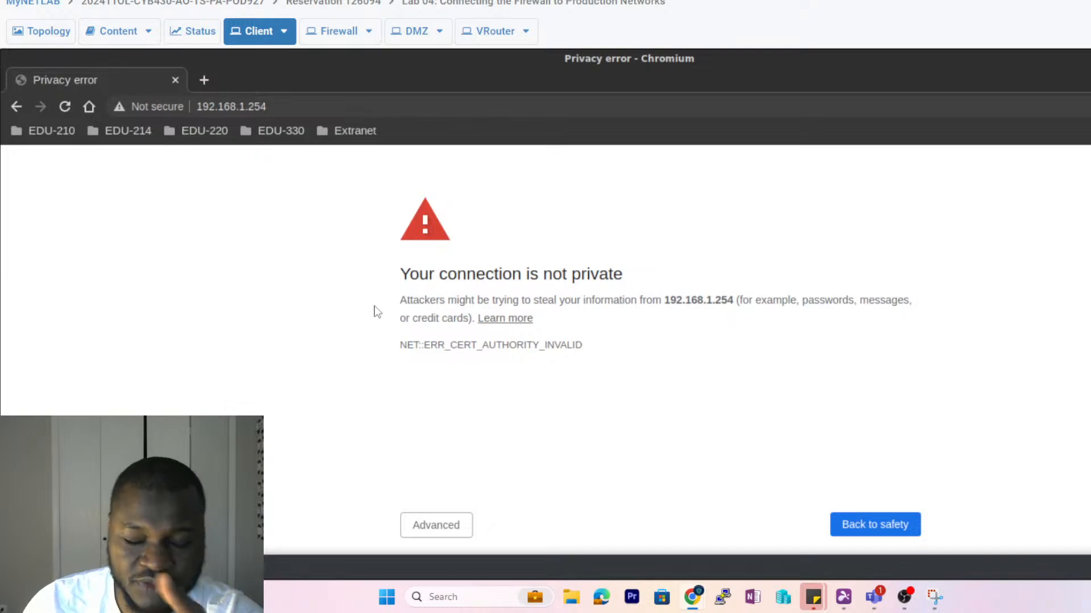
- Proceed past the certificate warning to the firewall login page
click(443, 529)
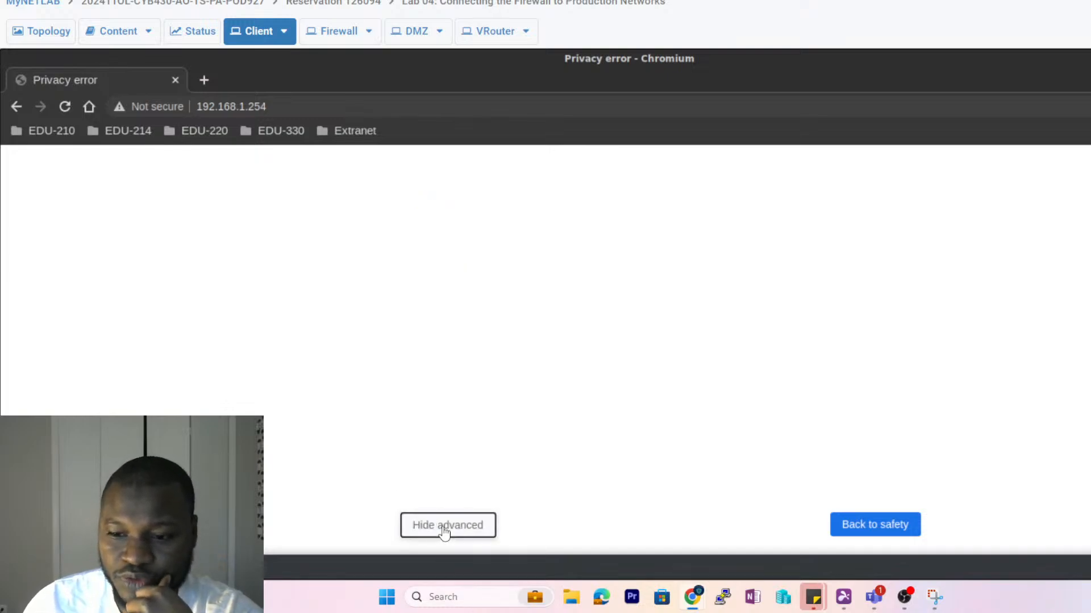
drag(463, 276, 438, 272)
click(441, 273)
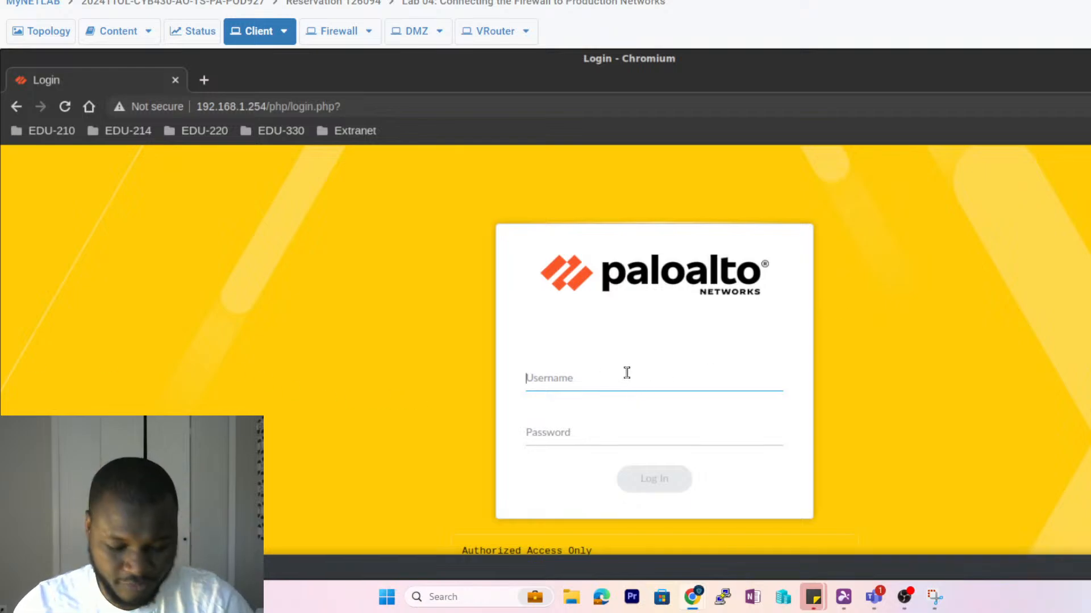
- Sign in as admin with the account password
text(a)
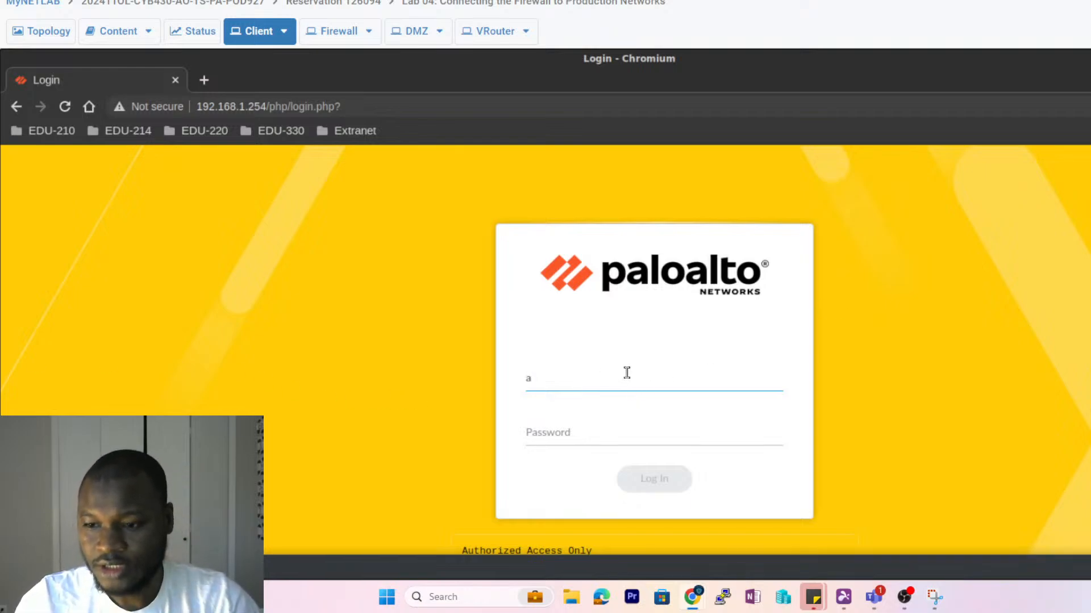
key(BackSpace)
text(admin)
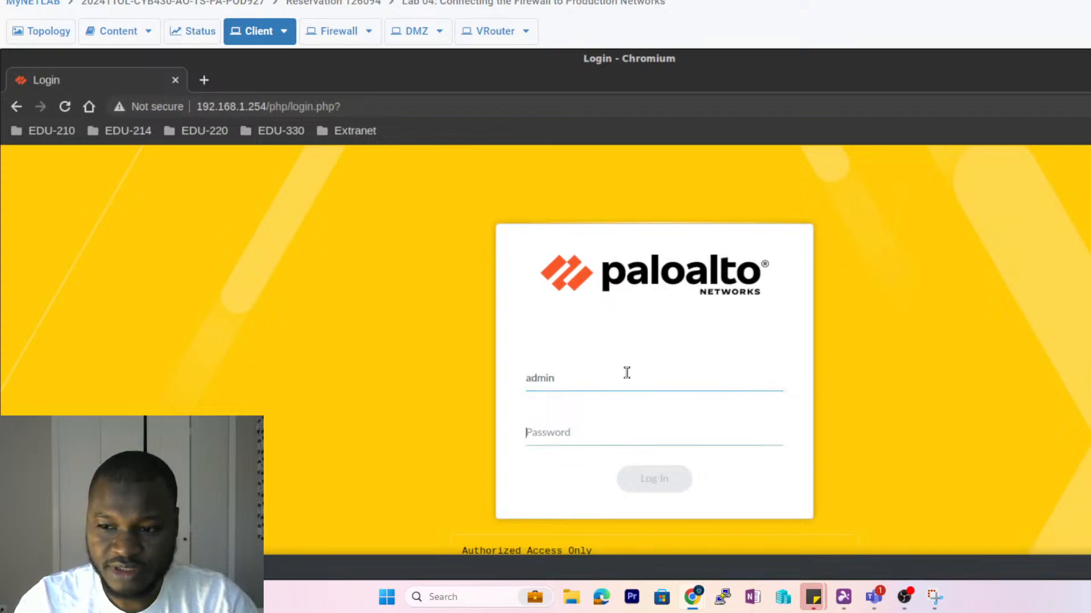
key(Tab)
text(Tr)
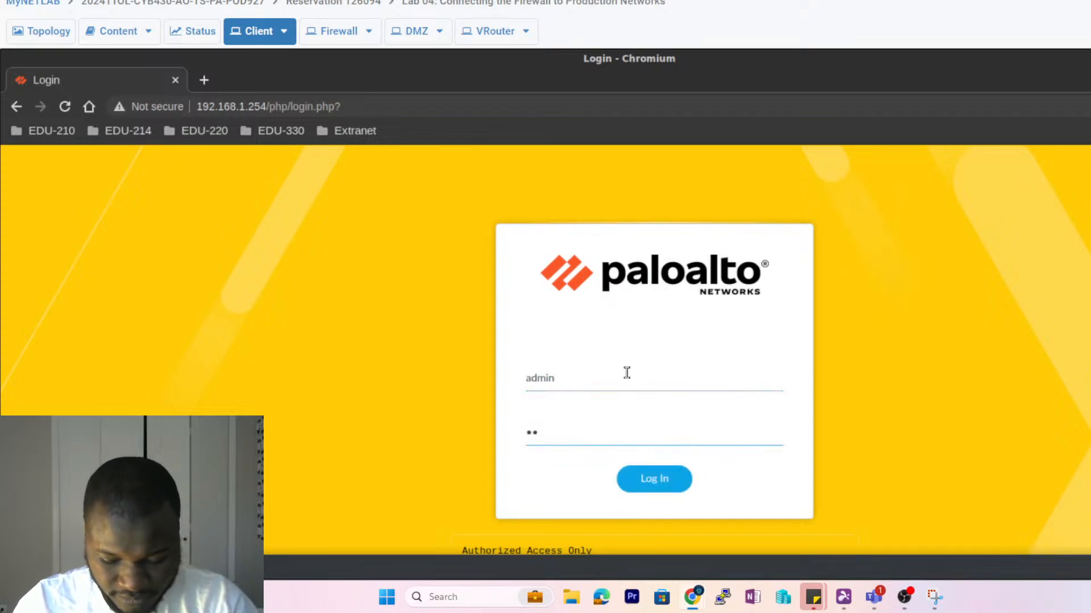
text(ai)
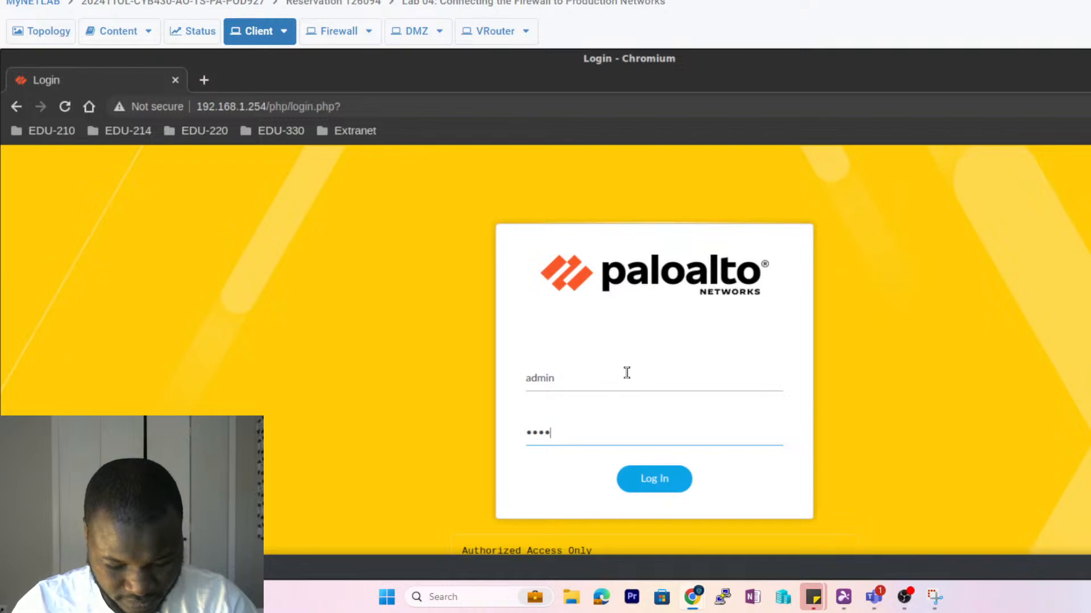
text(n1)
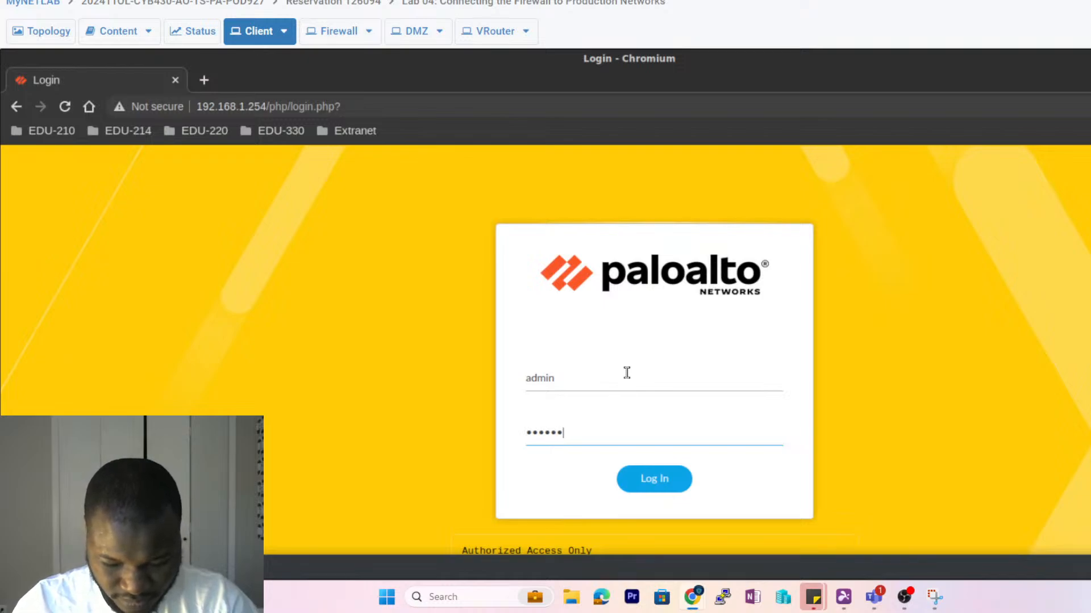
text(ng$)
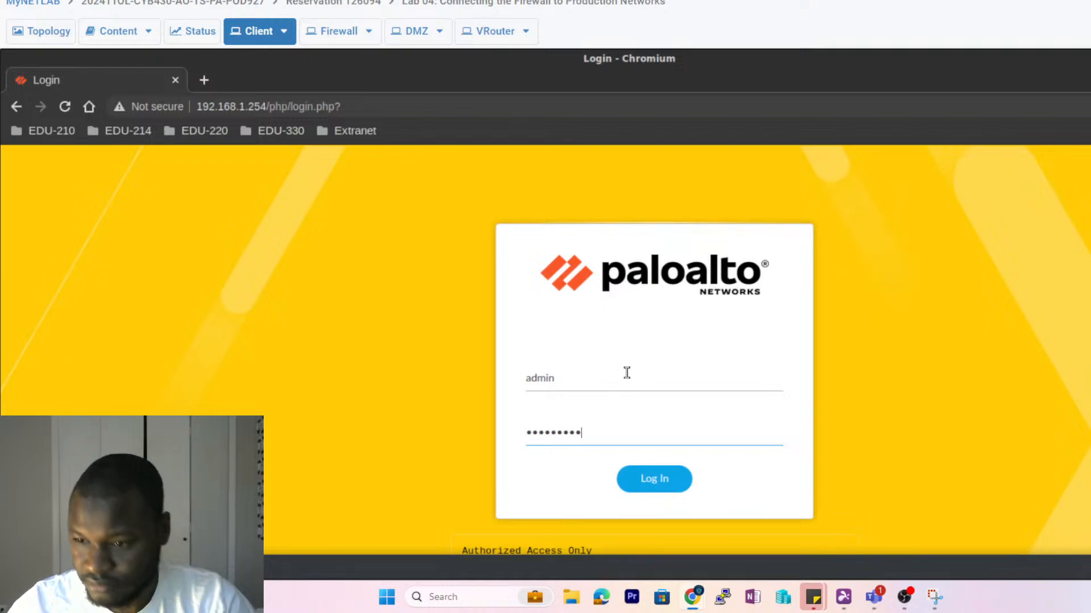
key(Return)
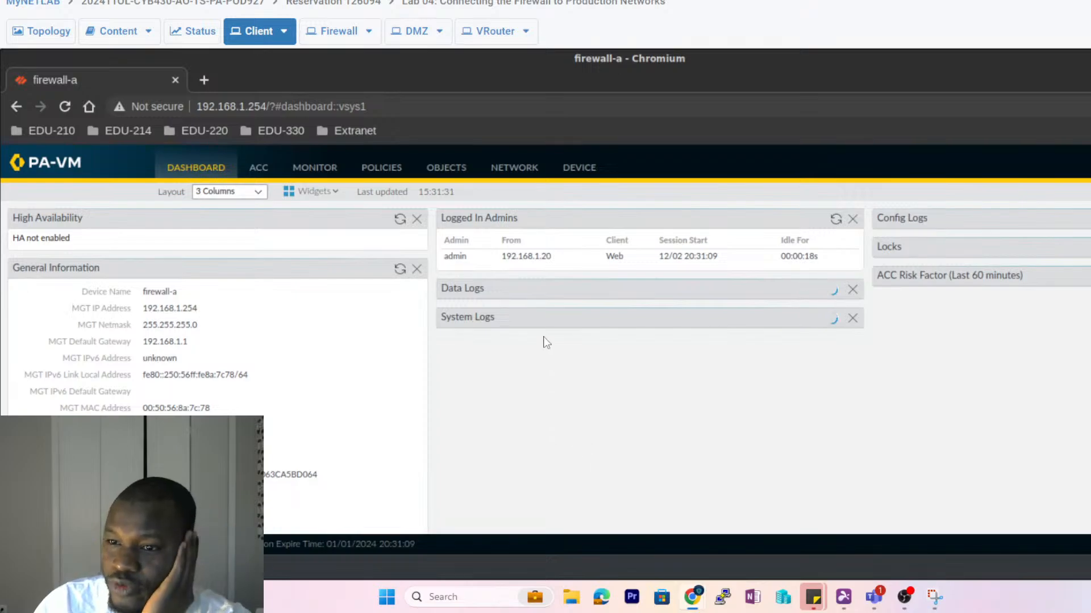
- Go to the Device > Setup > Operations page
click(584, 176)
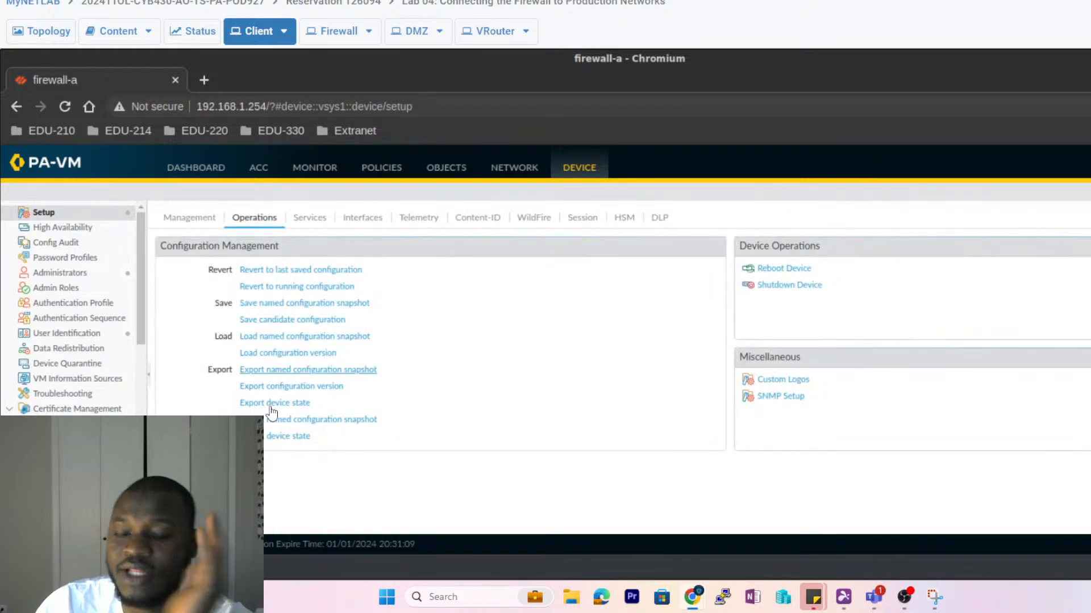
- Load the named configuration snapshot edu-210-lab-04.xml
click(270, 341)
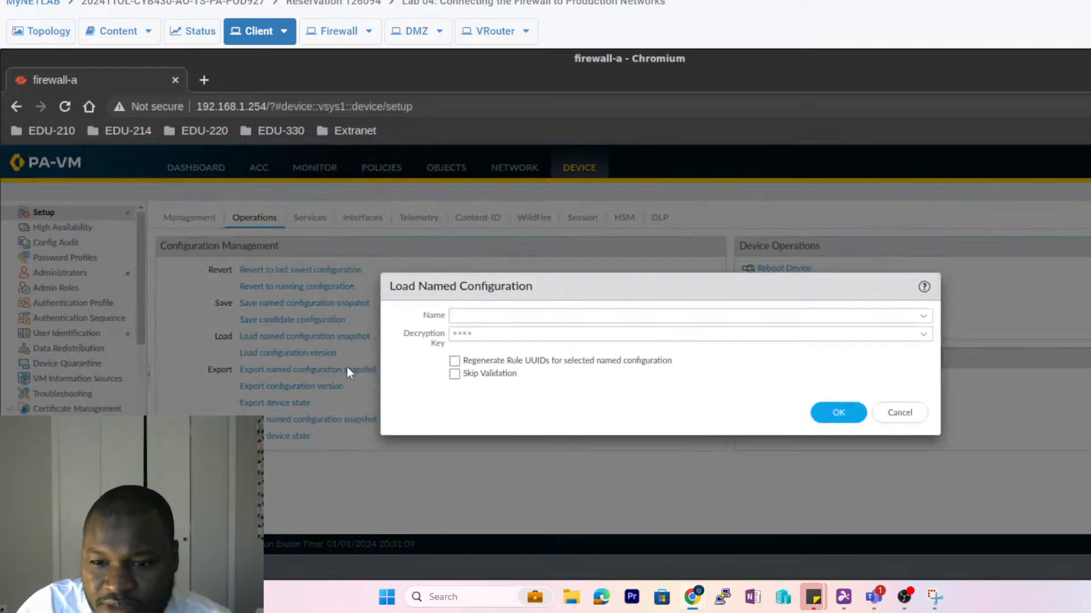
click(480, 316)
text(edu)
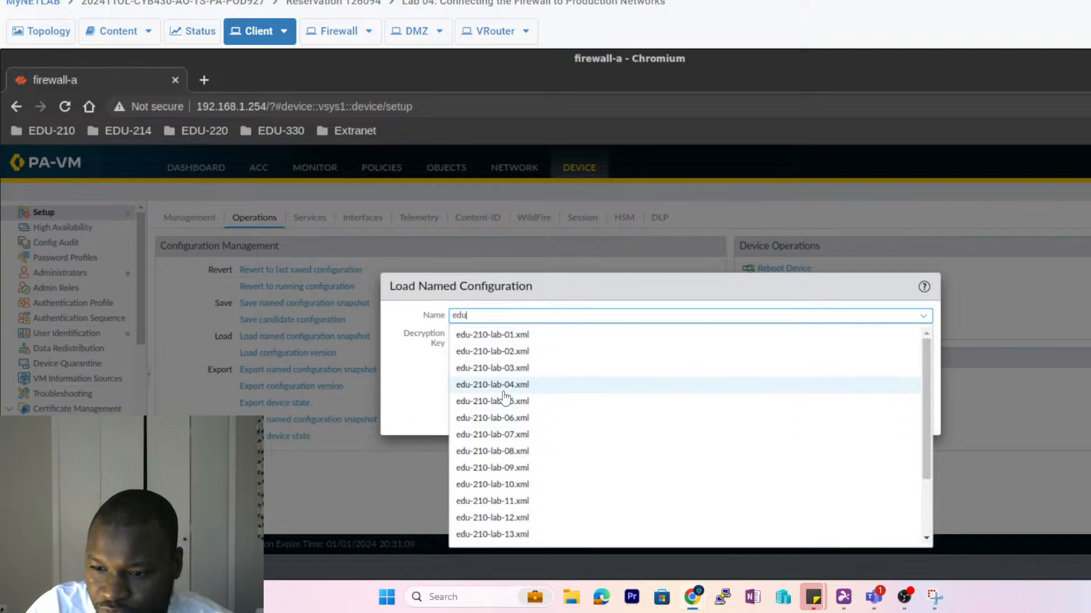
click(505, 387)
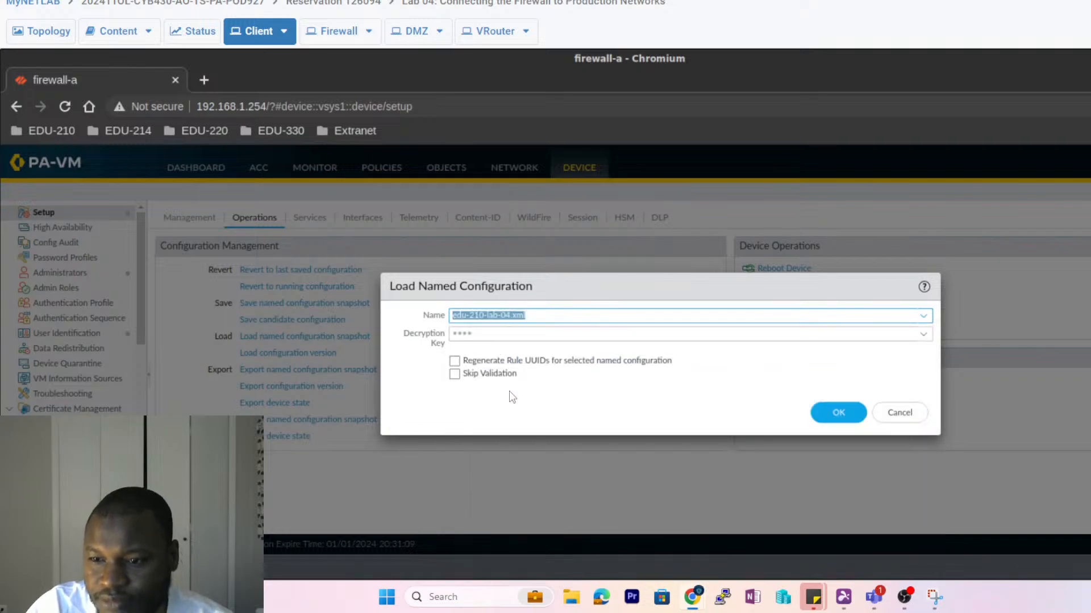
click(839, 413)
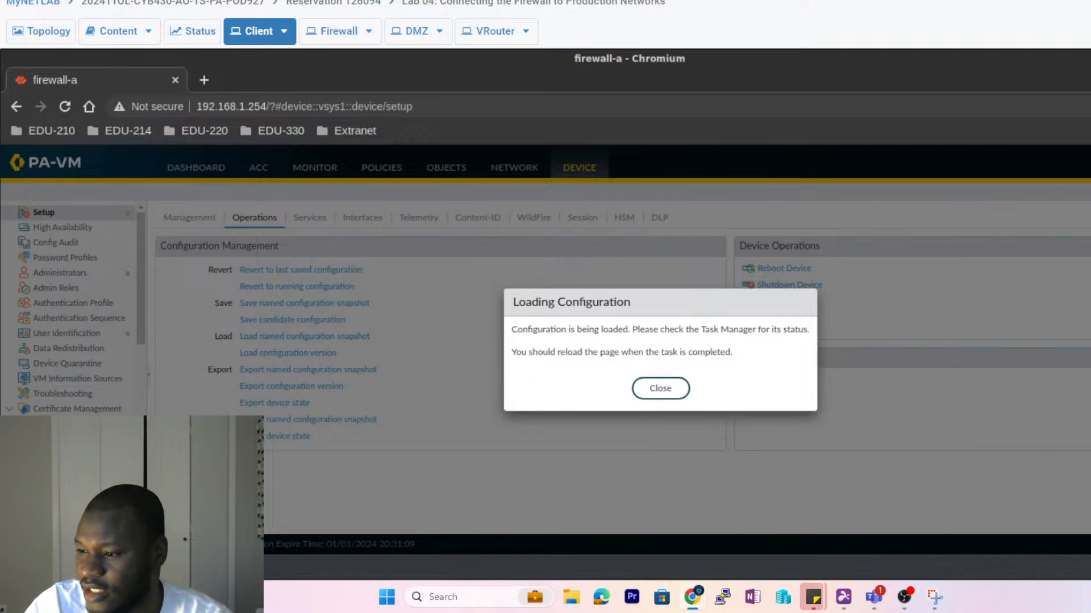
click(675, 393)
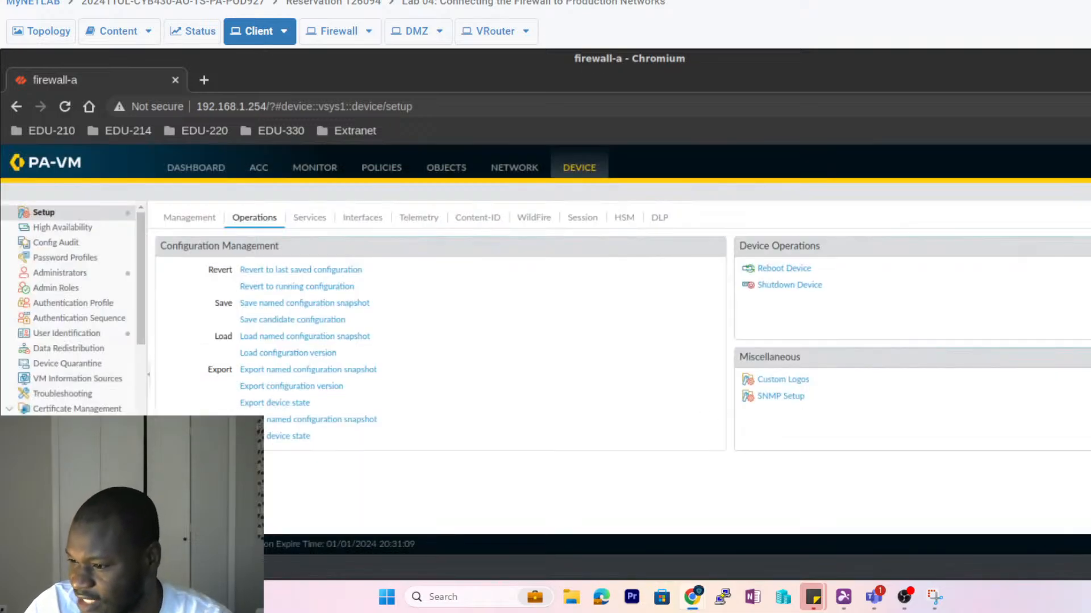
- Confirm in Task Manager that the Load task is Completed
click(1090, 544)
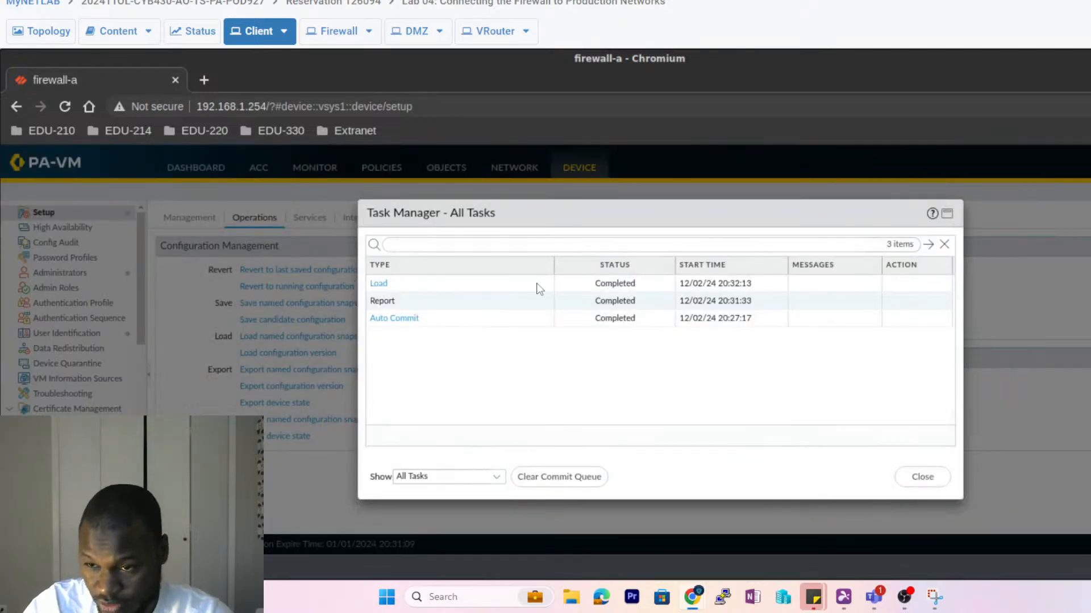
click(643, 287)
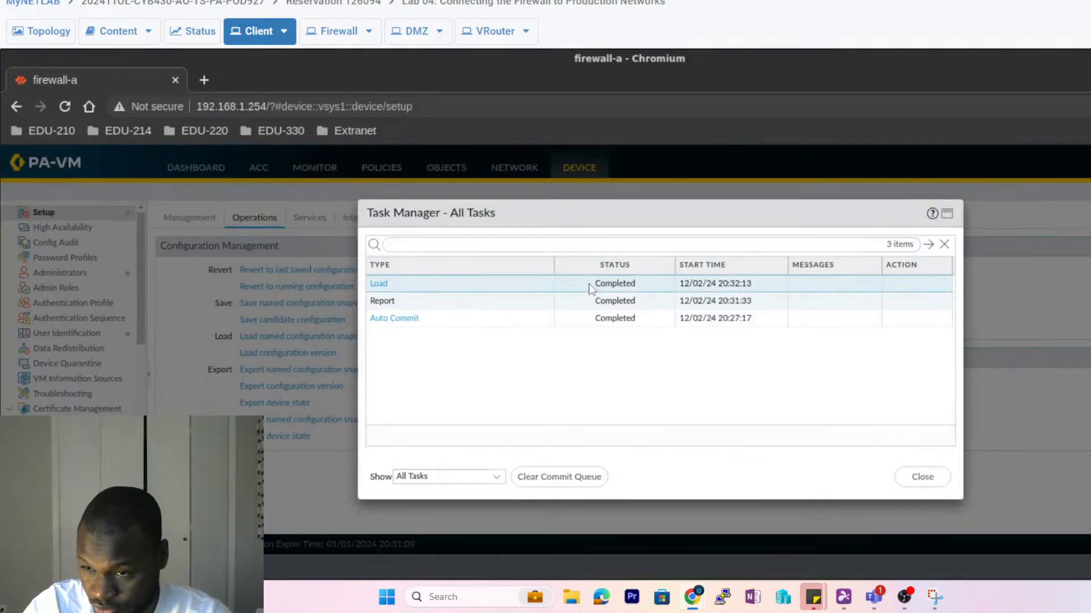
click(901, 482)
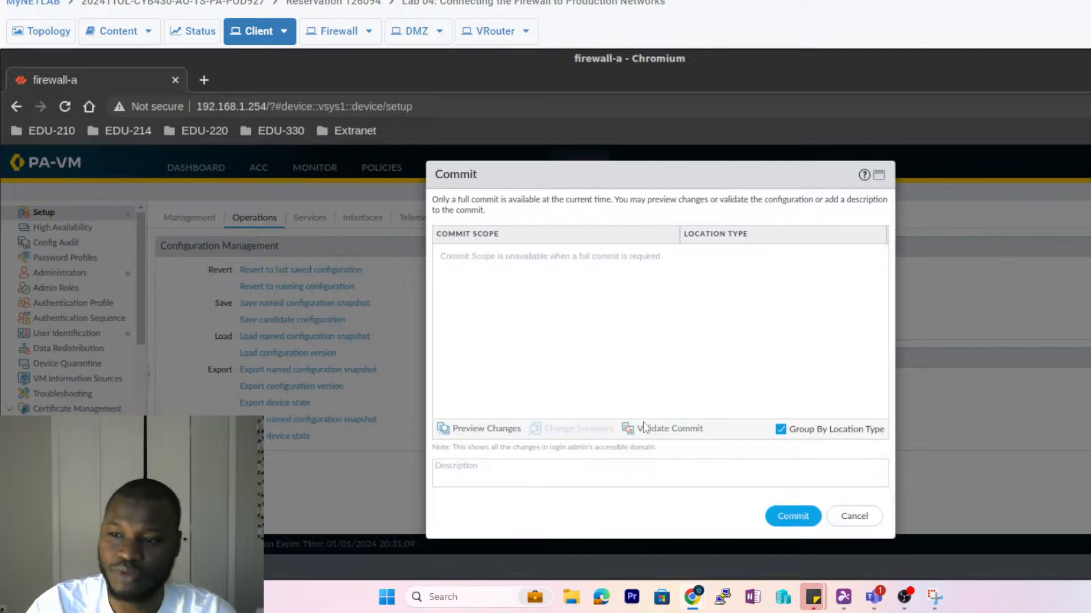
- Commit the loaded configuration to firewall-a, then return to the MyNETLAB topology diagram
click(778, 518)
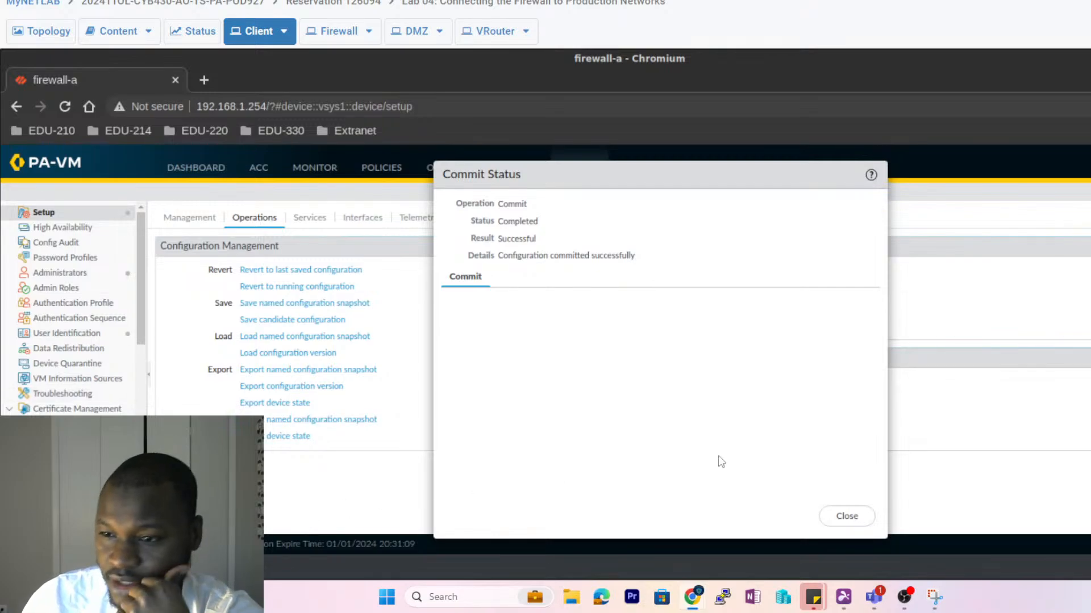
click(846, 516)
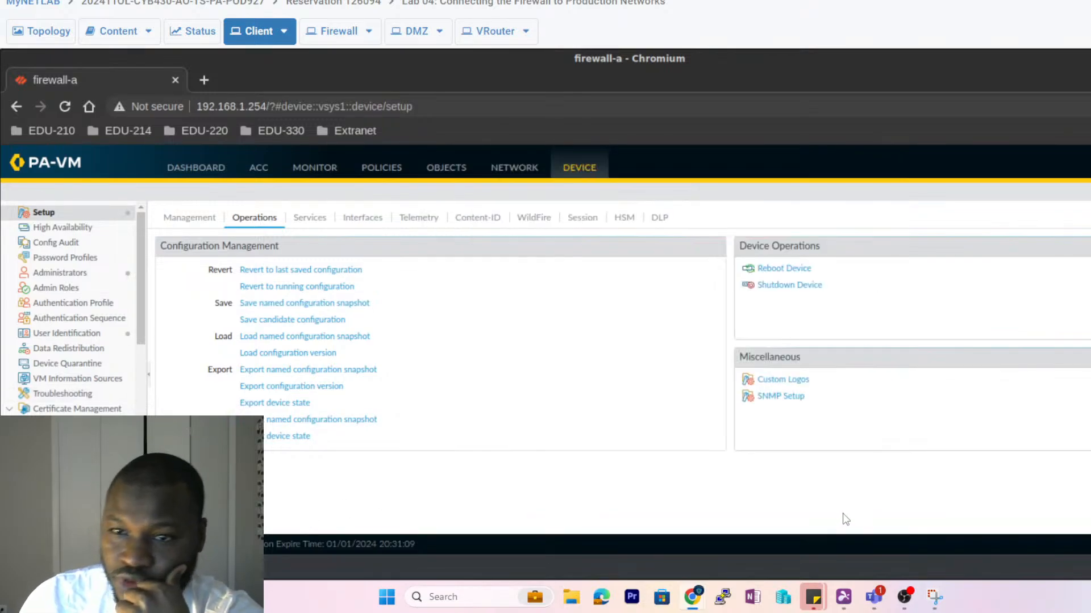
click(39, 35)
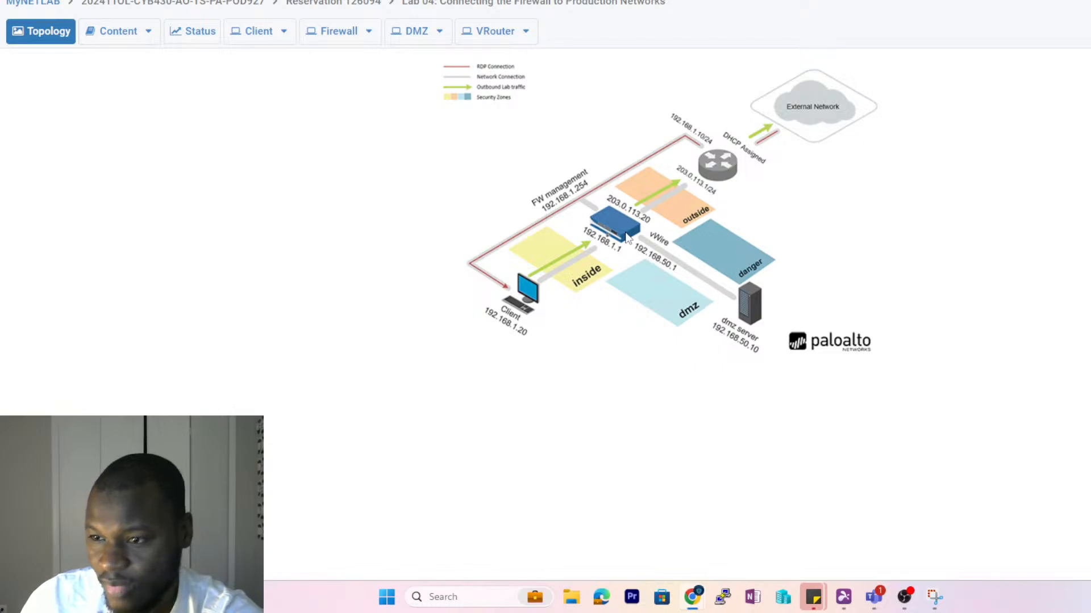
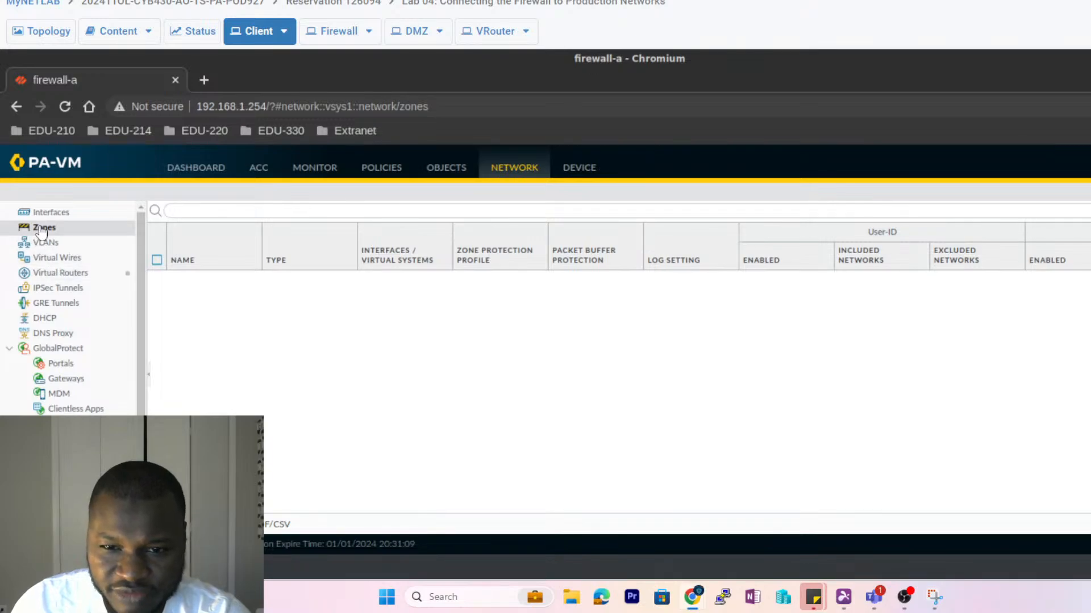
- Review the Ethernet table under Network > Interfaces, then view the lab topology diagram
click(50, 212)
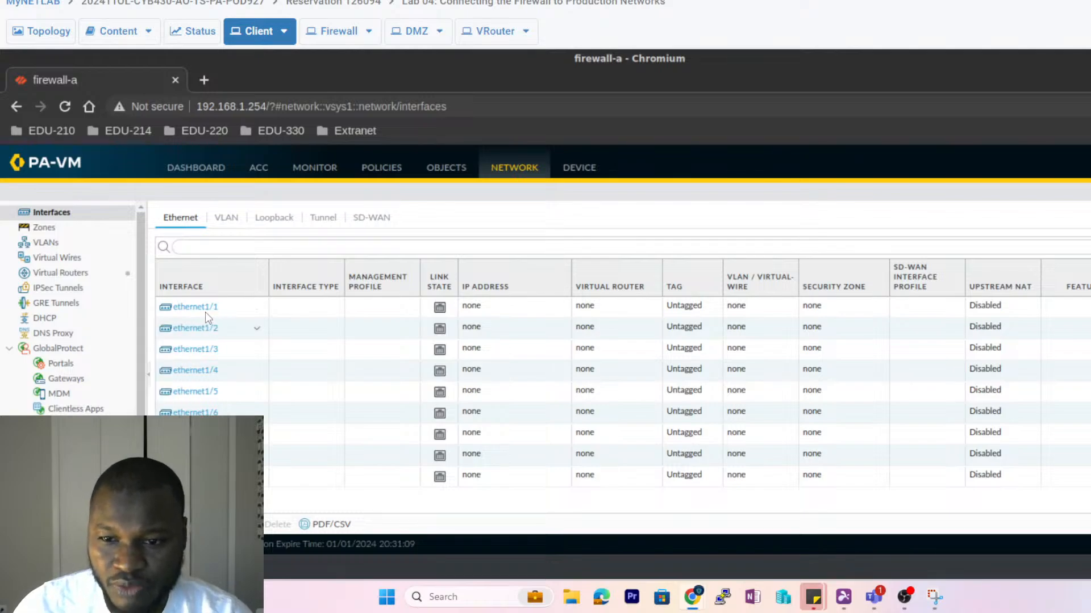
mouse_move(201, 312)
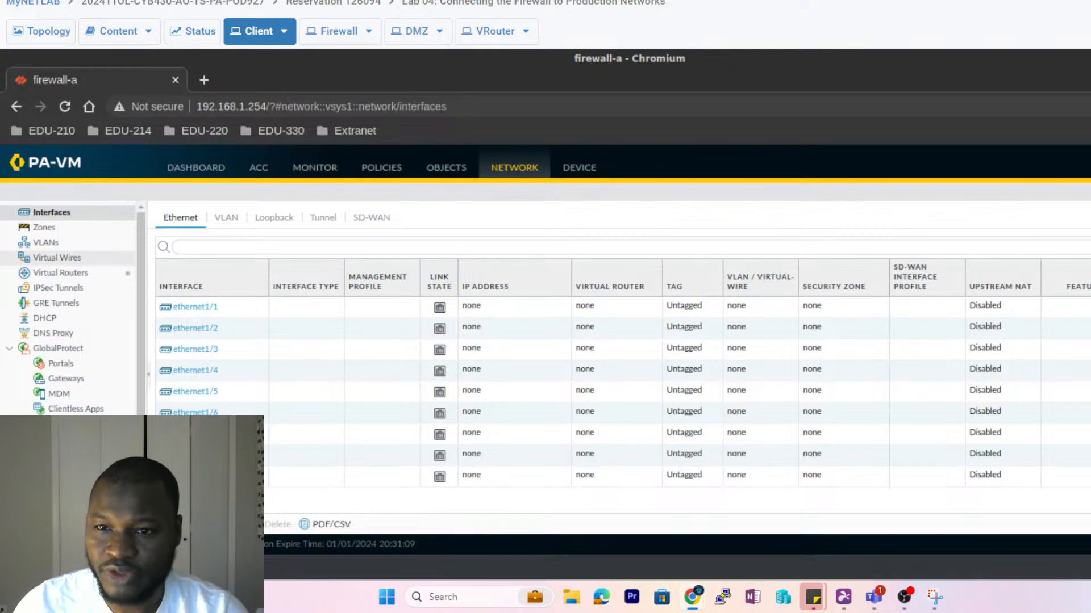
click(48, 31)
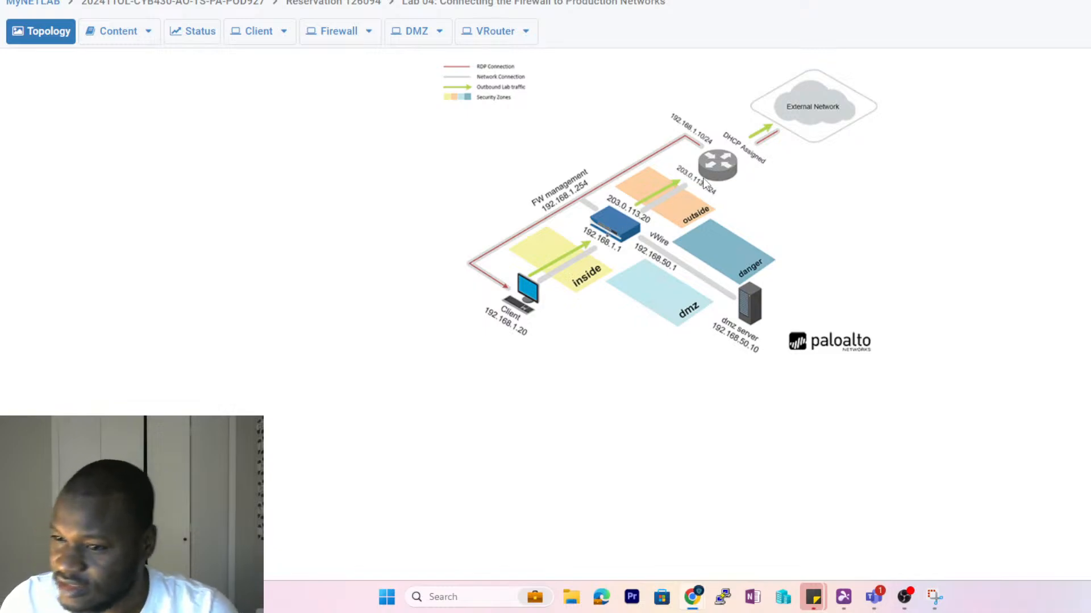
- Return to the Client desktop showing the firewall's Network > Interfaces page
click(260, 33)
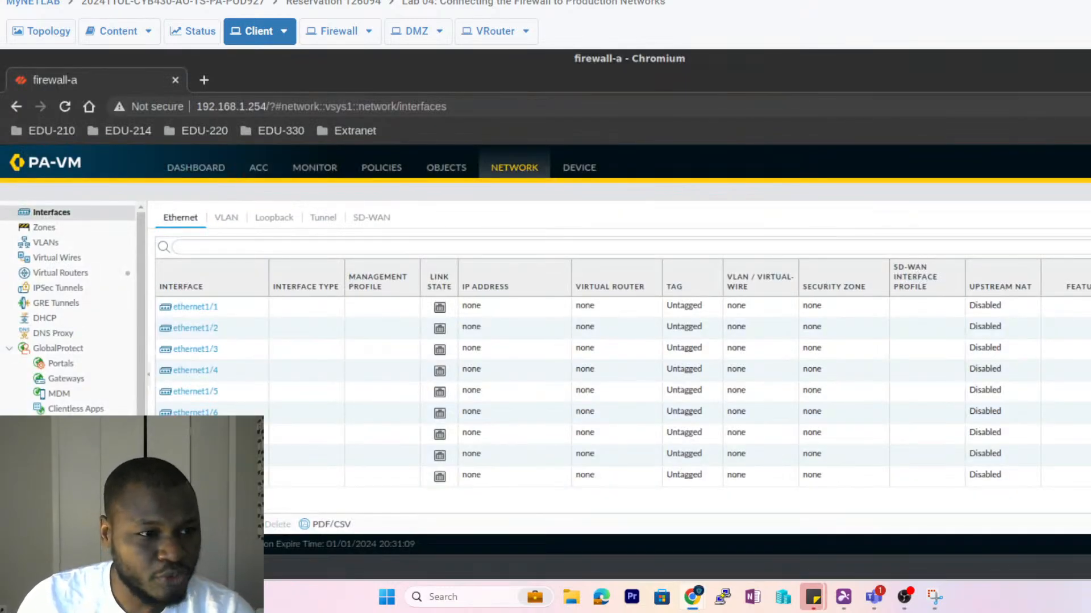
- Comment ethernet1/1 as 'Internet Connection' and set its interface type to Layer3
click(192, 310)
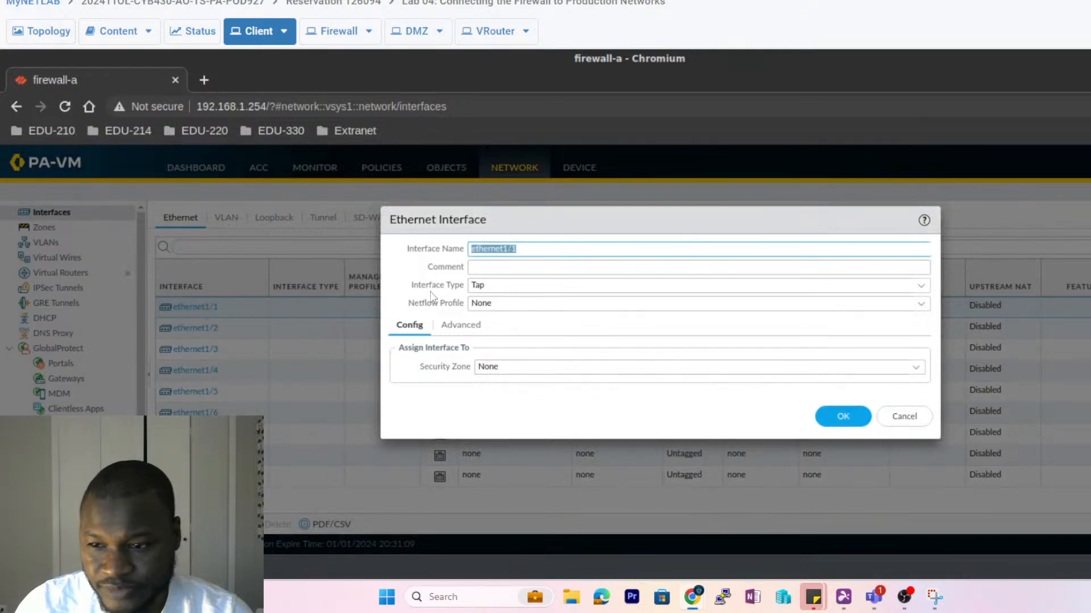
click(484, 269)
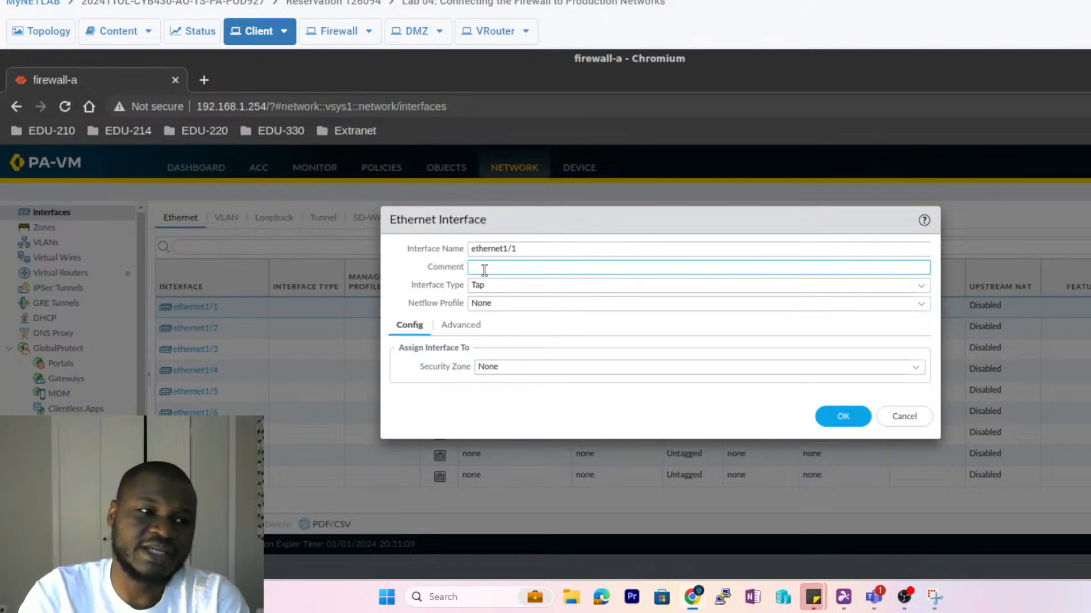
text(Inte)
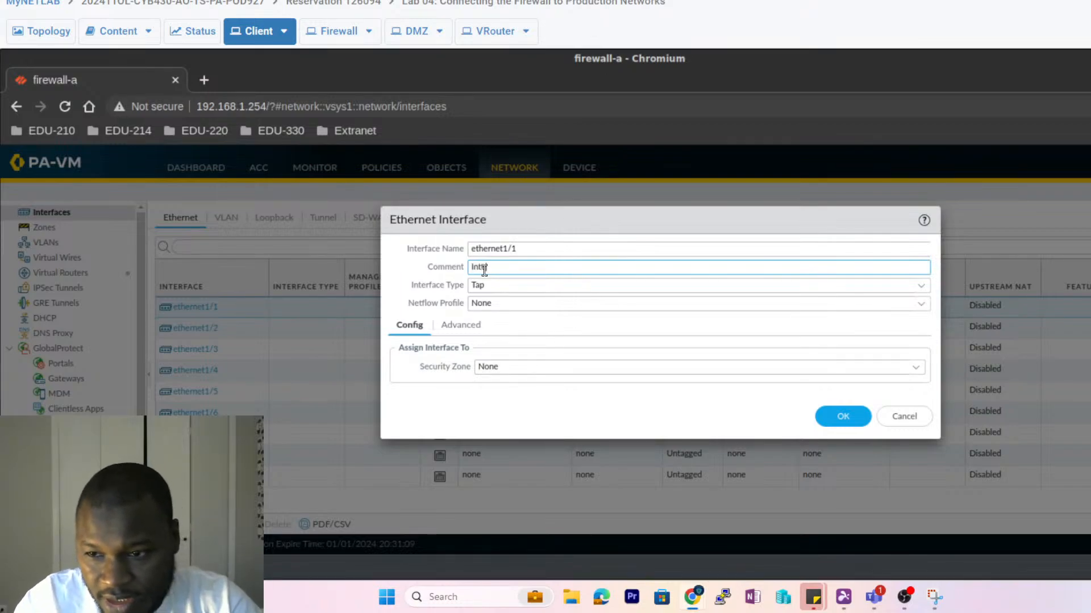
text(rnet Conectio)
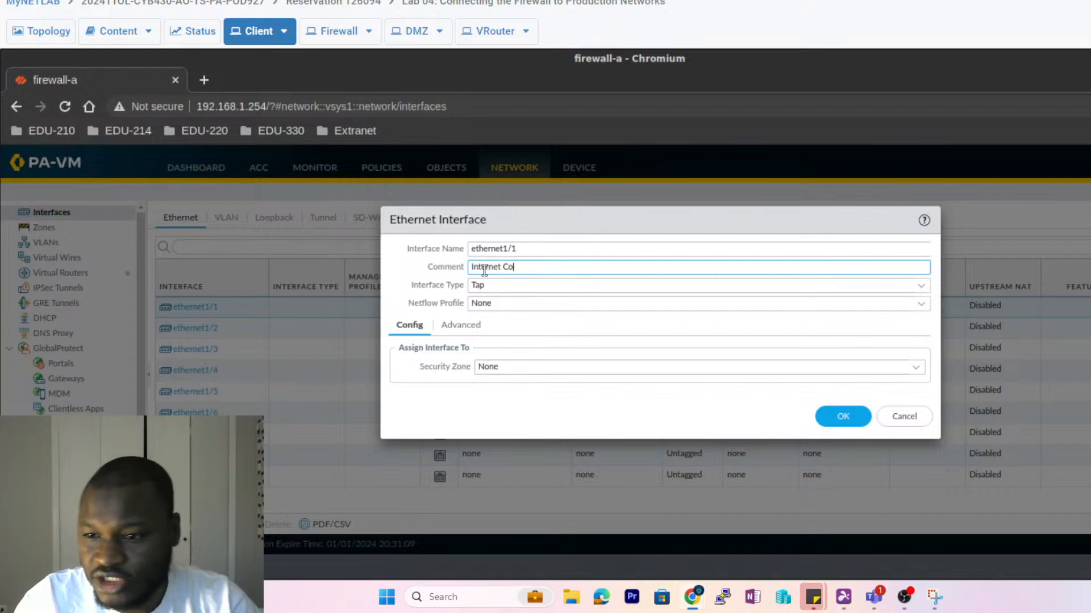
key(BackSpace)
key(BackSpace)
key(BackSpace)
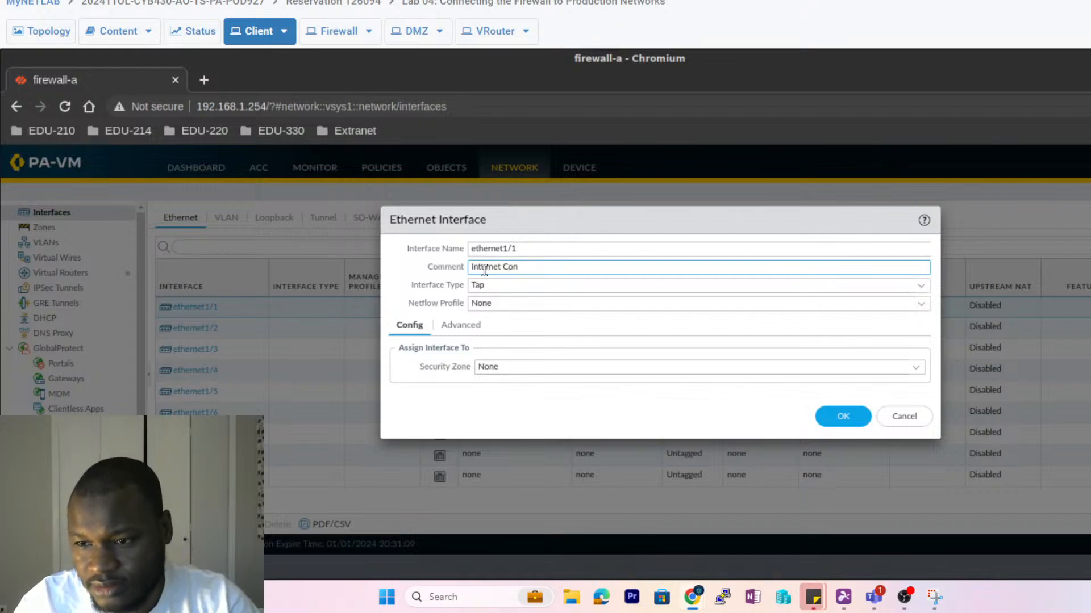
text(ection)
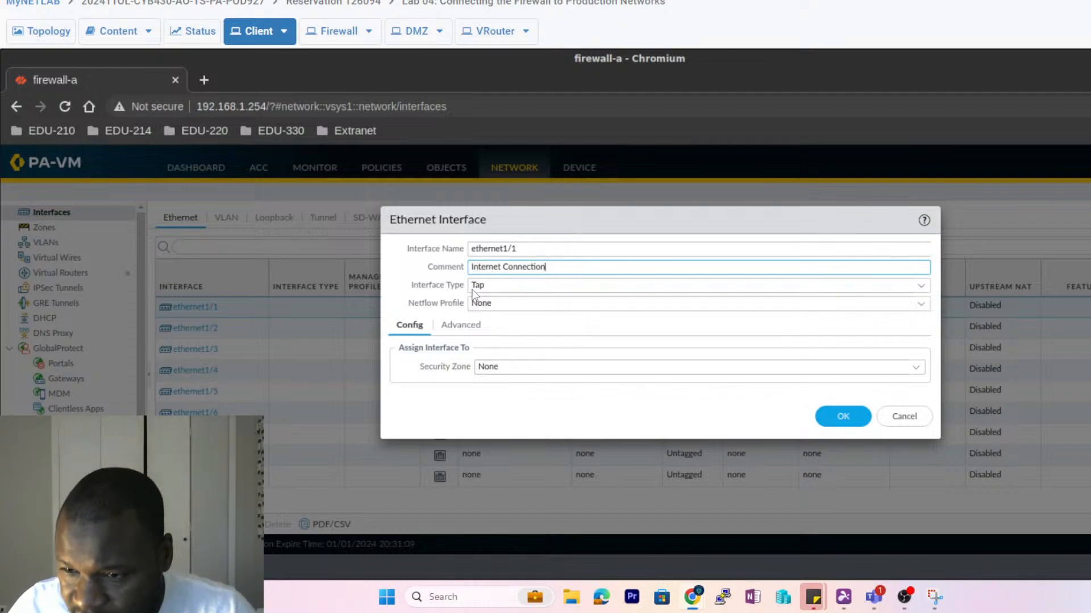
click(921, 290)
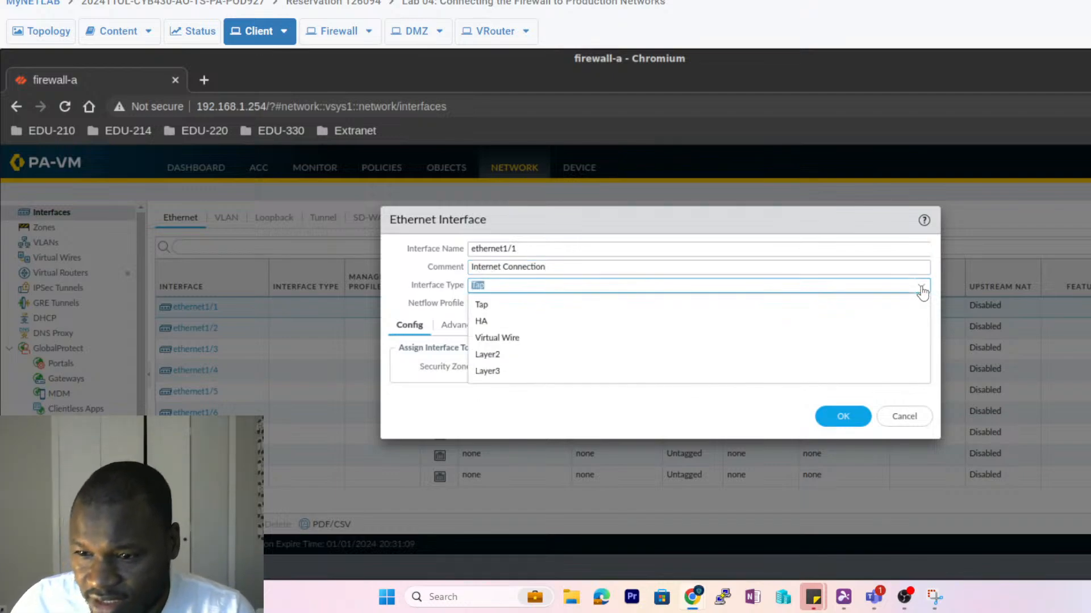
click(488, 372)
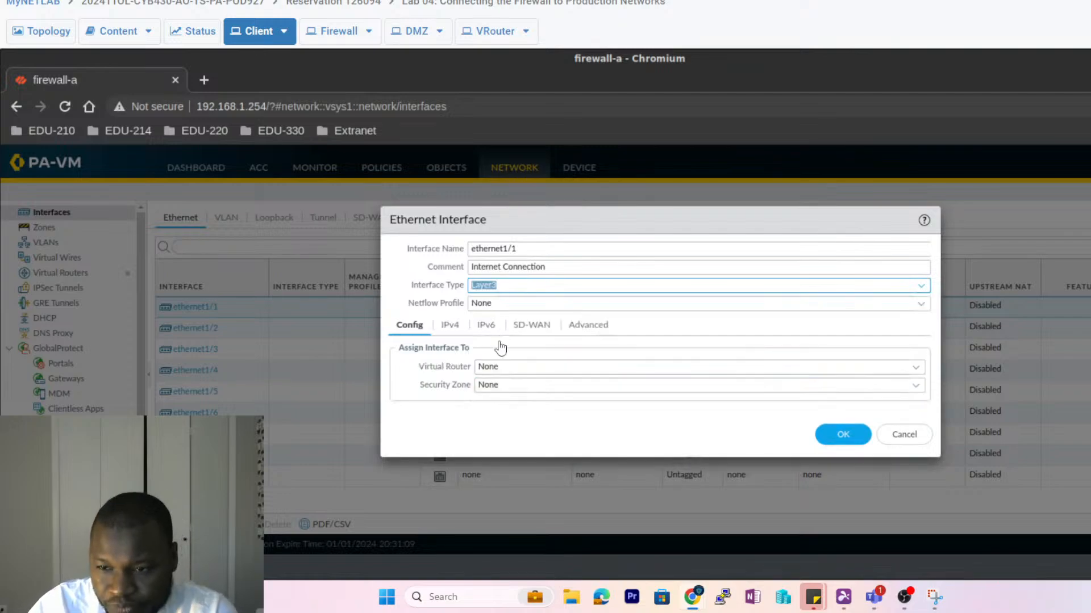
- Add static IPv4 address 203.0.113.20/24 to ethernet1/1 and save the interface
click(448, 329)
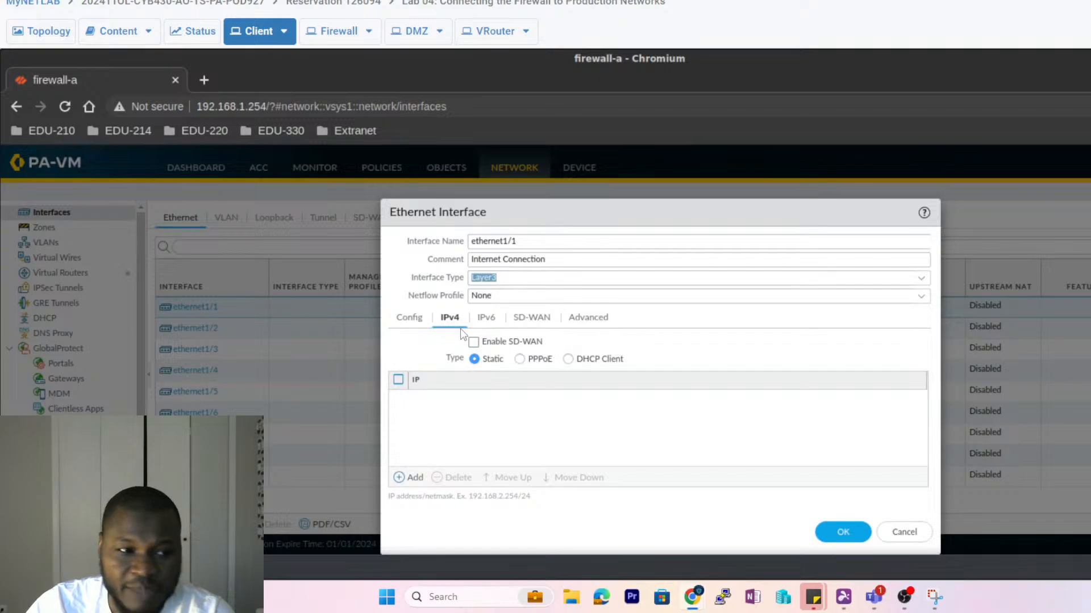
click(402, 481)
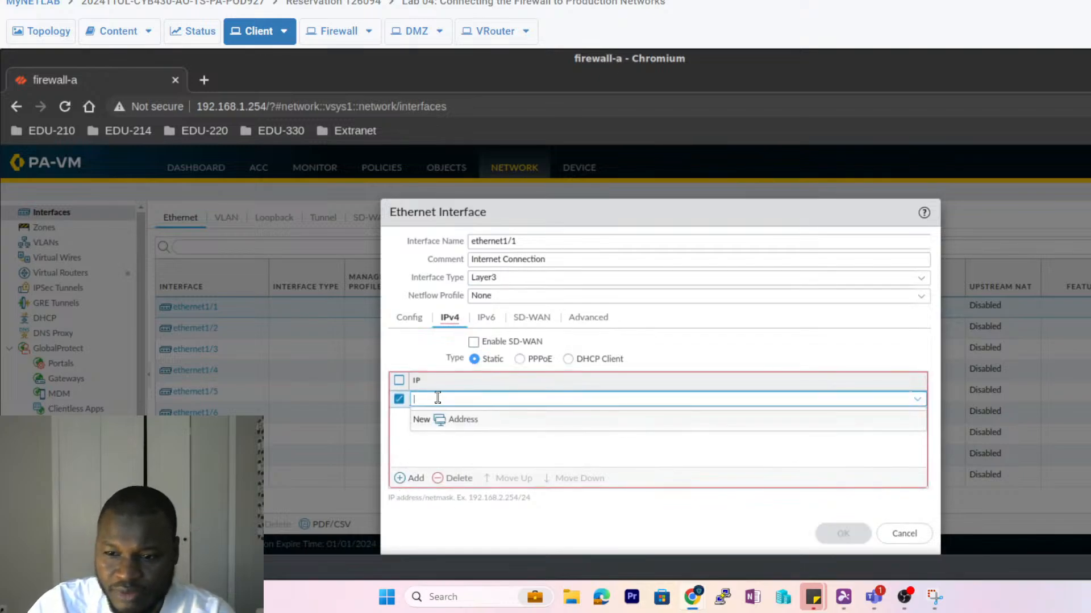
text(2)
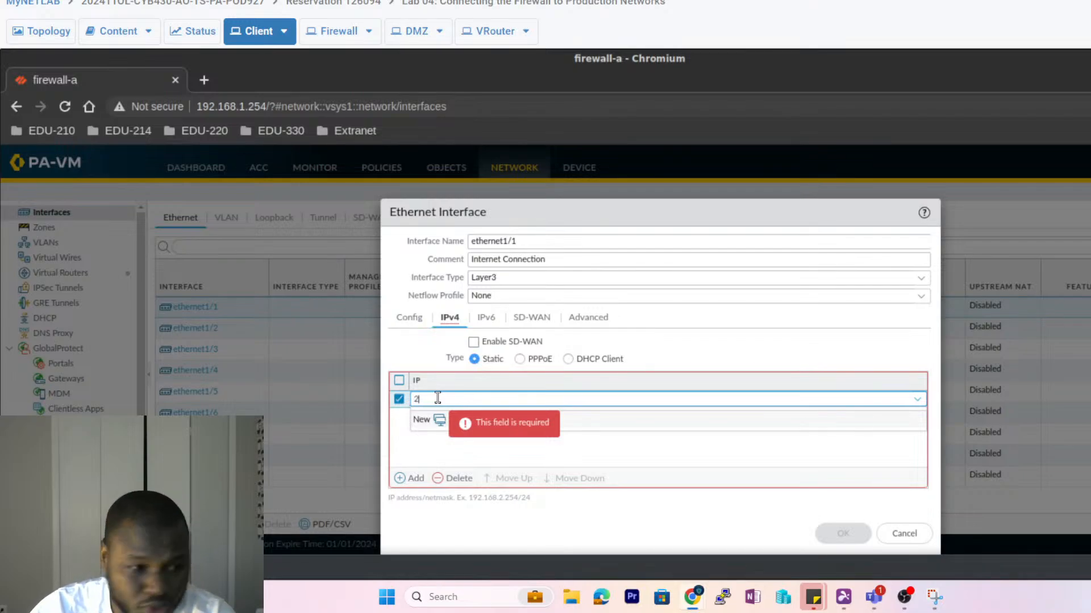
text(03.)
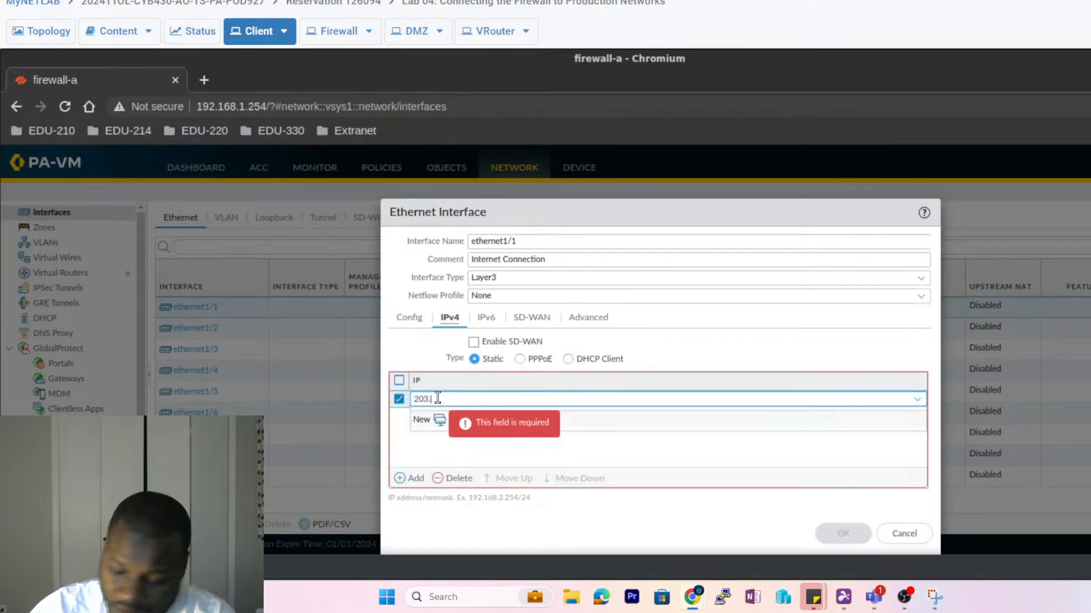
text(0.11)
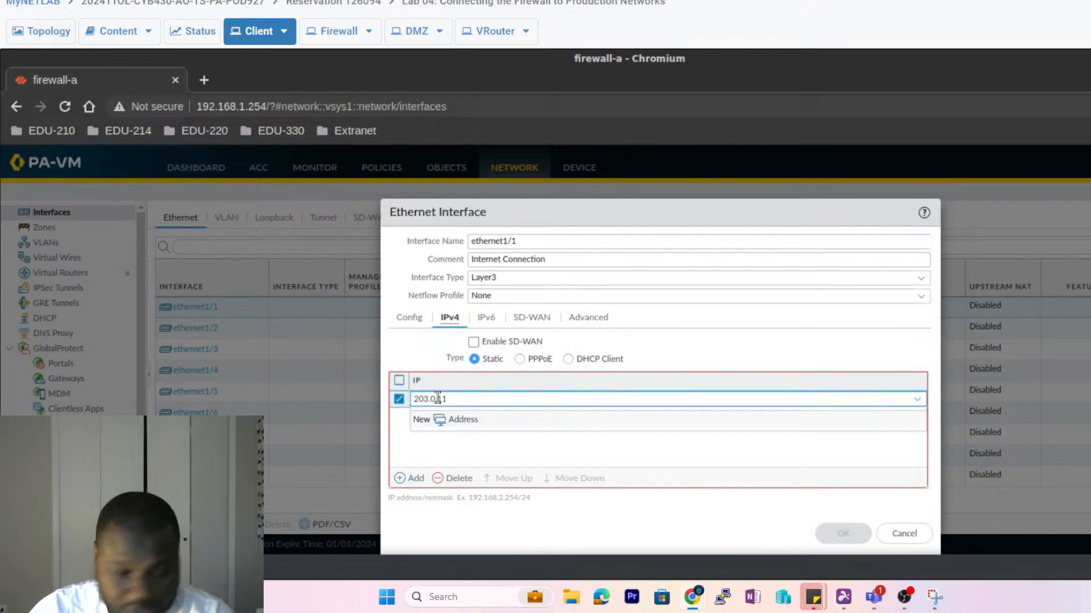
text(3.20)
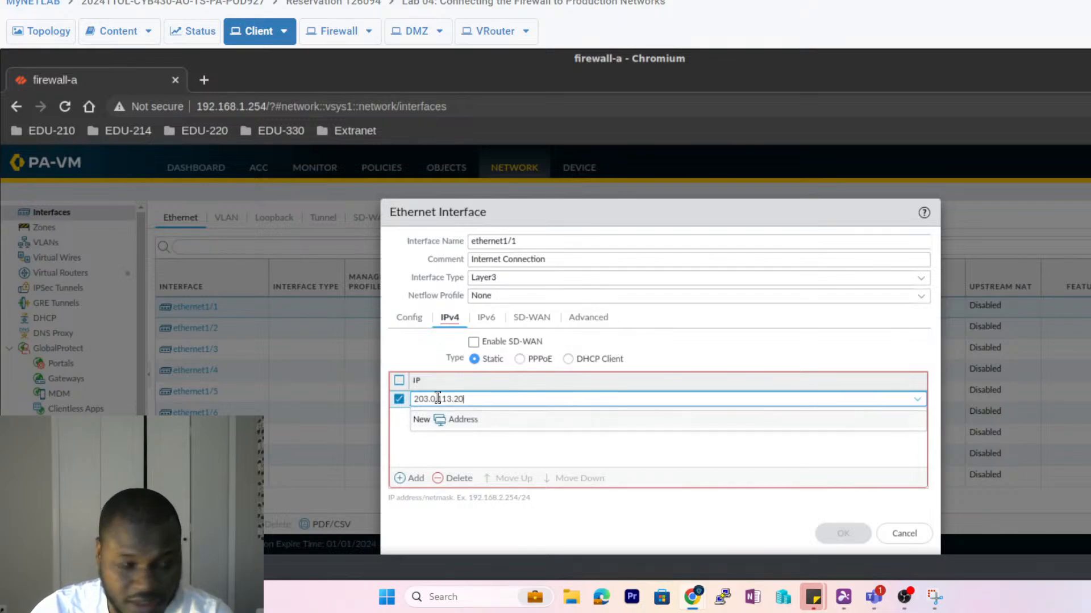
text(/)
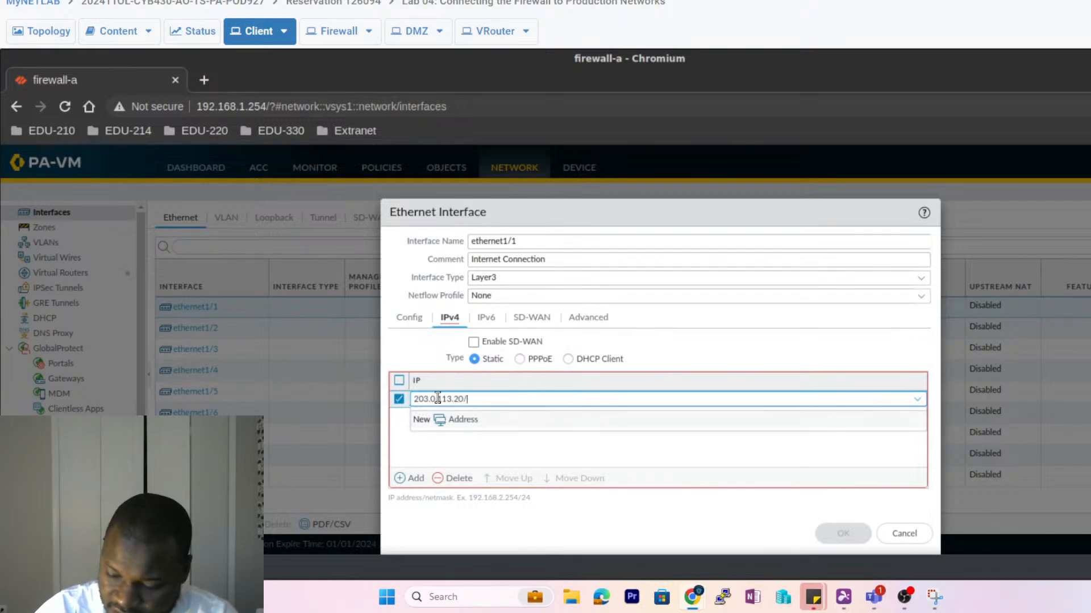
text(24)
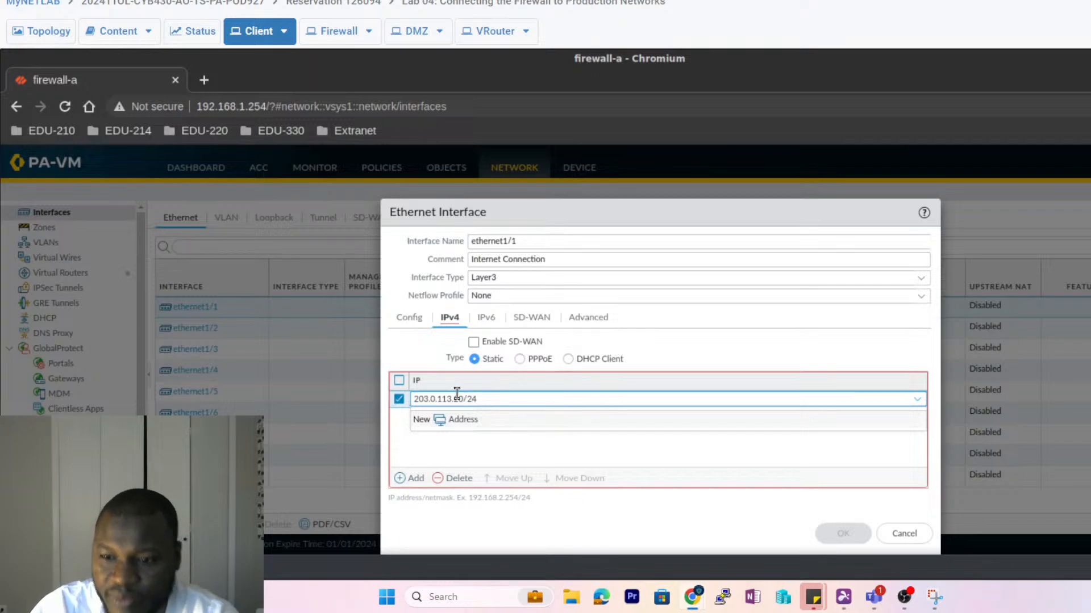
click(458, 450)
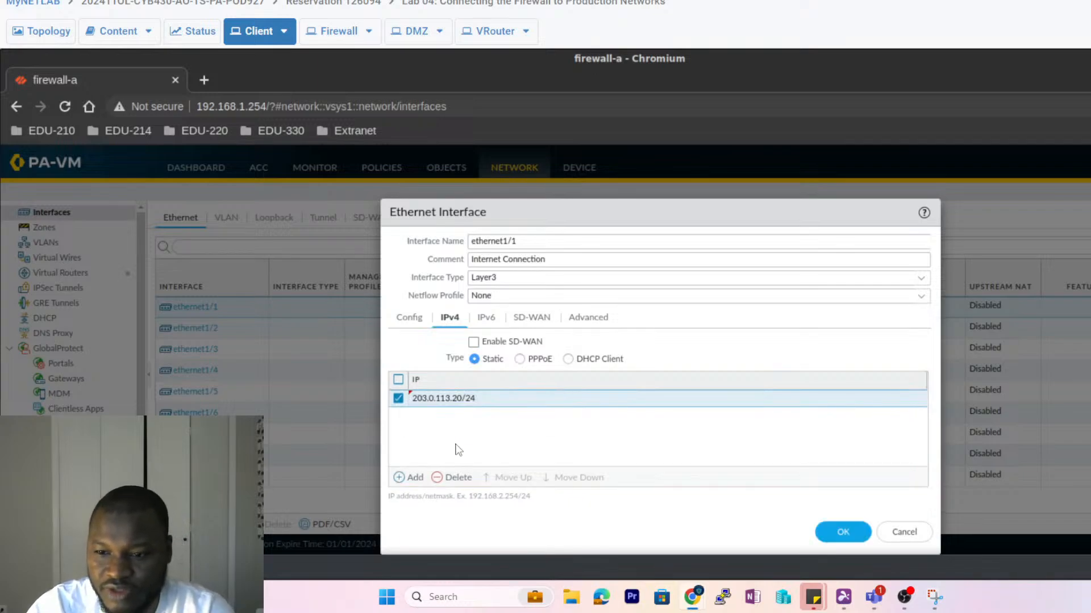
click(844, 534)
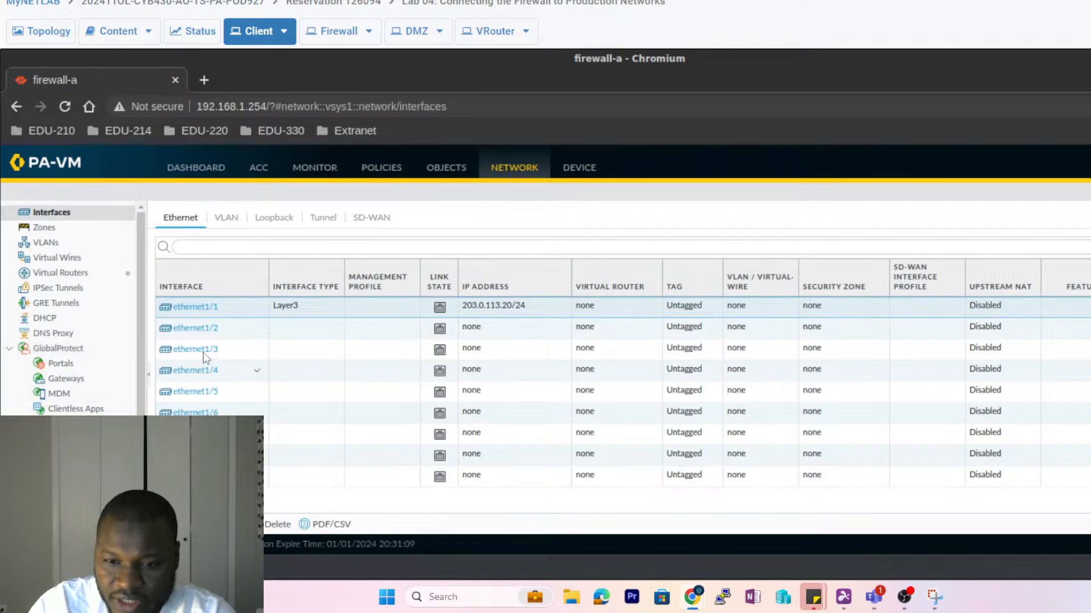
- Open the ethernet1/2 interface settings, checking the topology diagram for its addressing
click(205, 336)
click(208, 333)
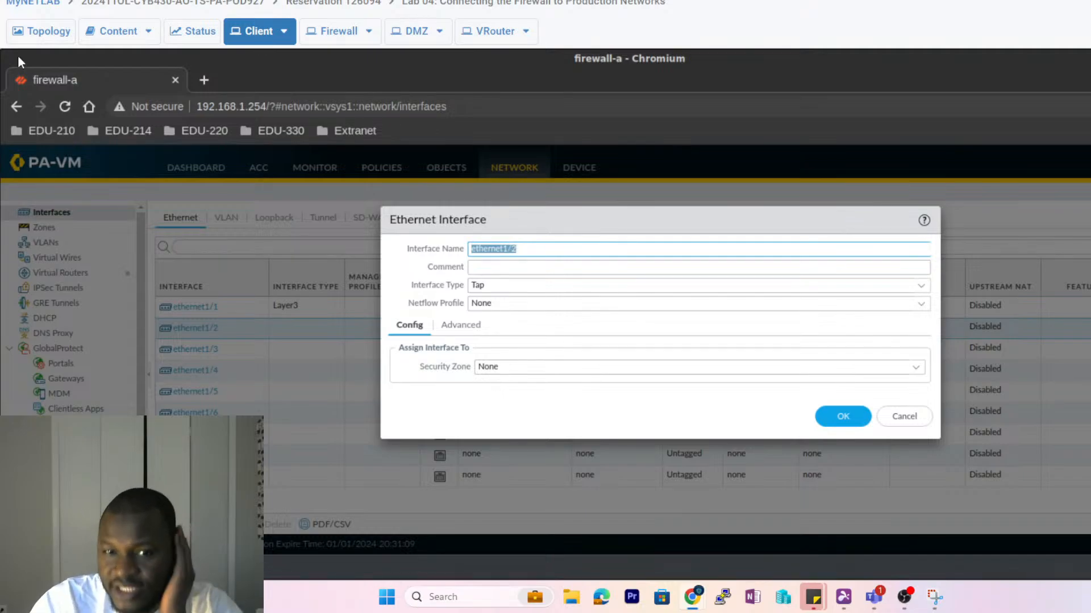
click(38, 32)
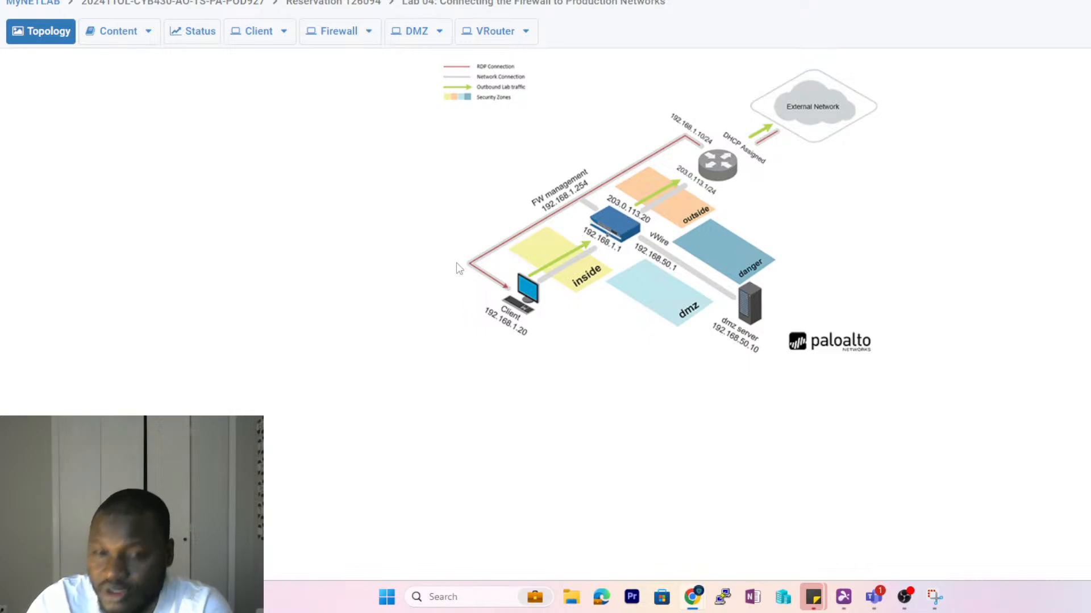
click(254, 30)
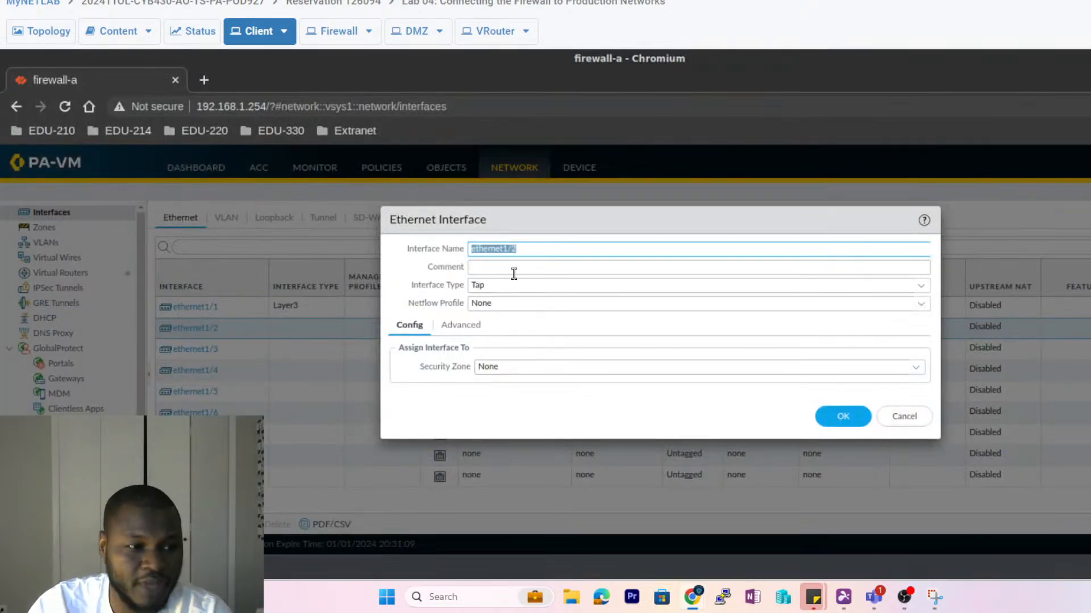
- Comment ethernet1/2 as 'Users network connection', make it Layer3, and show its IPv4 settings
click(492, 265)
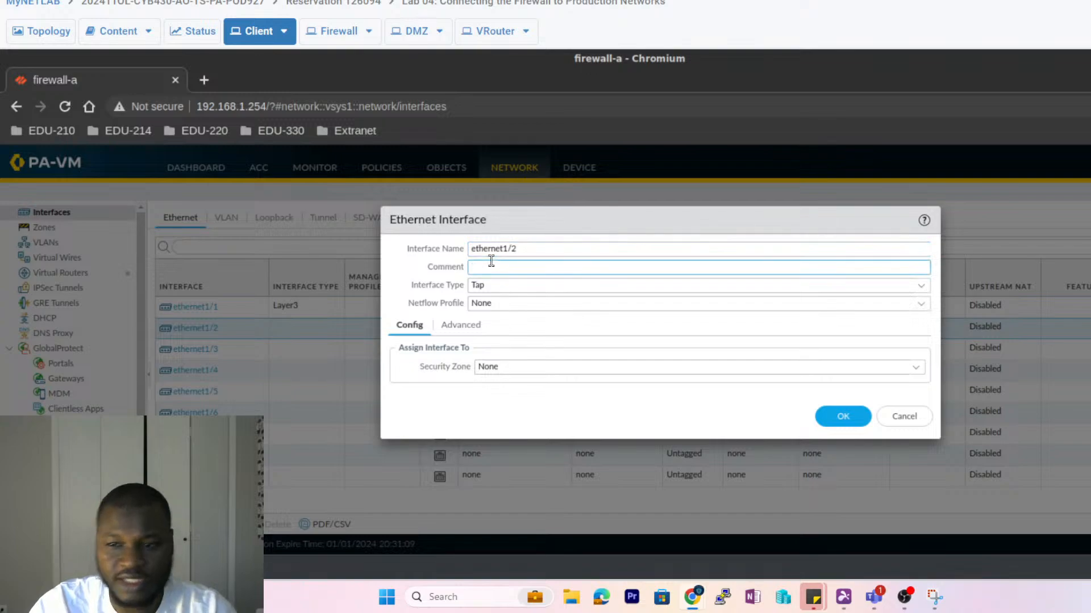
text(U)
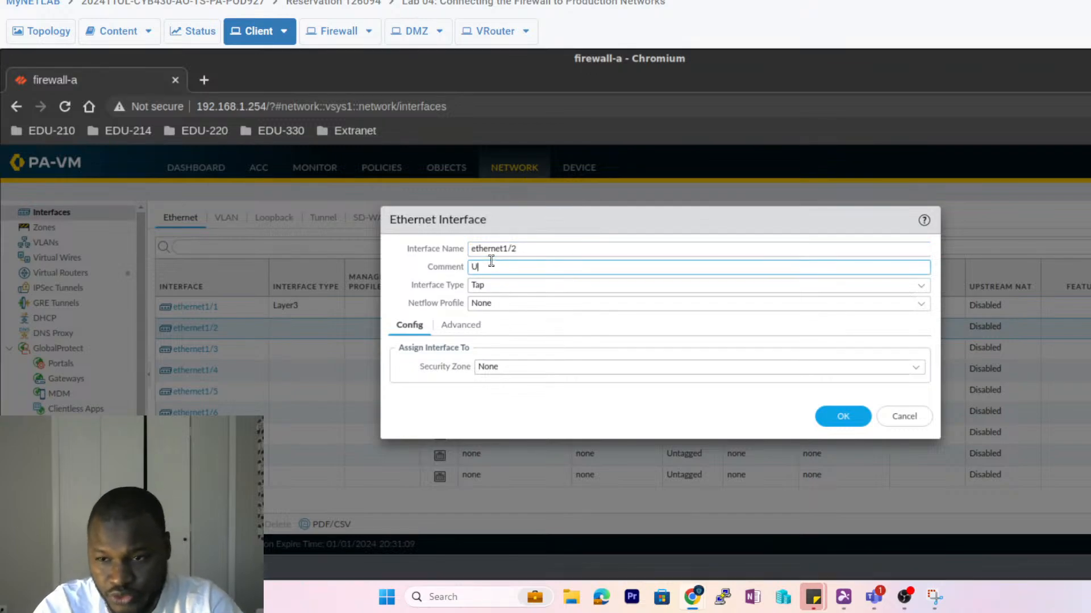
text(sers)
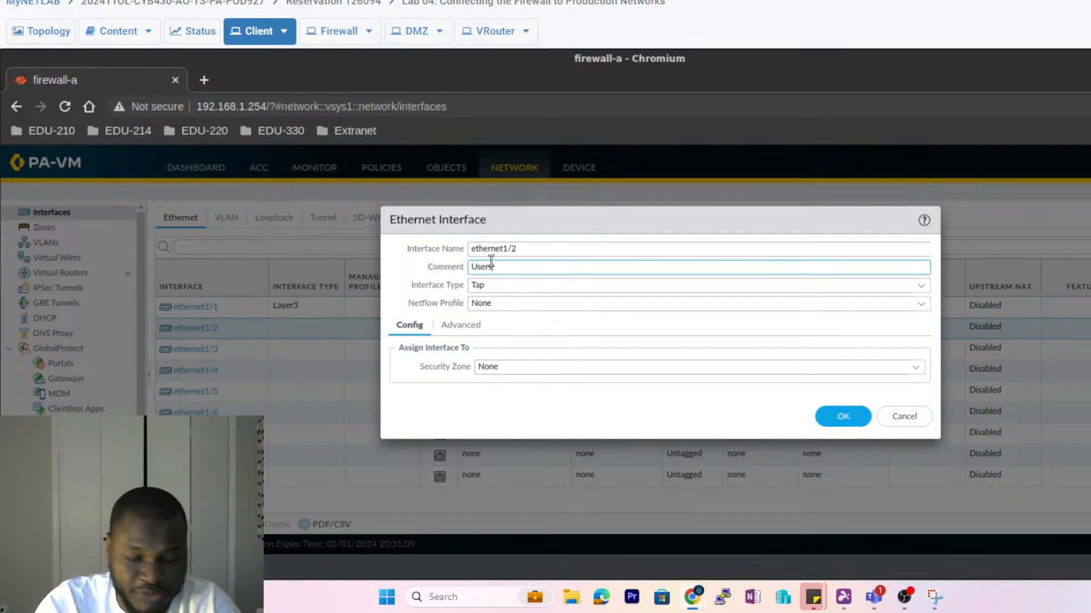
text( network)
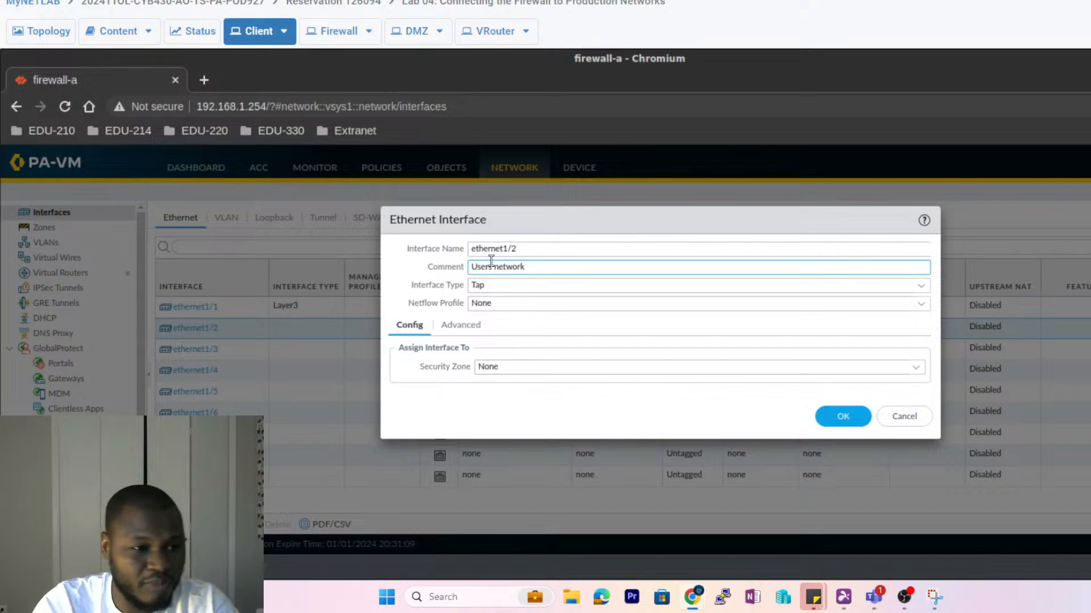
text( connection)
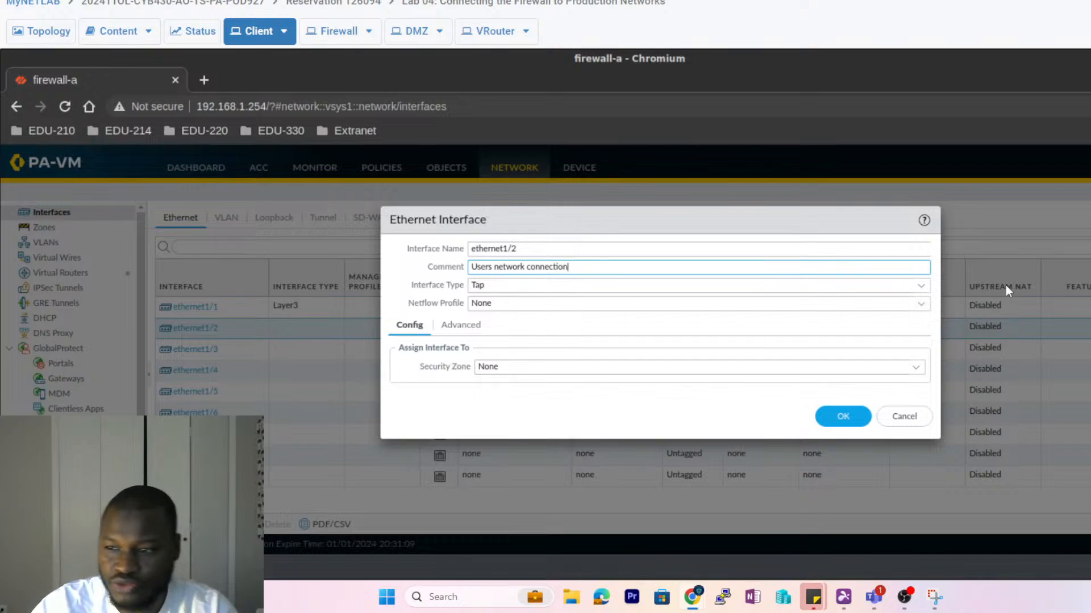
click(922, 288)
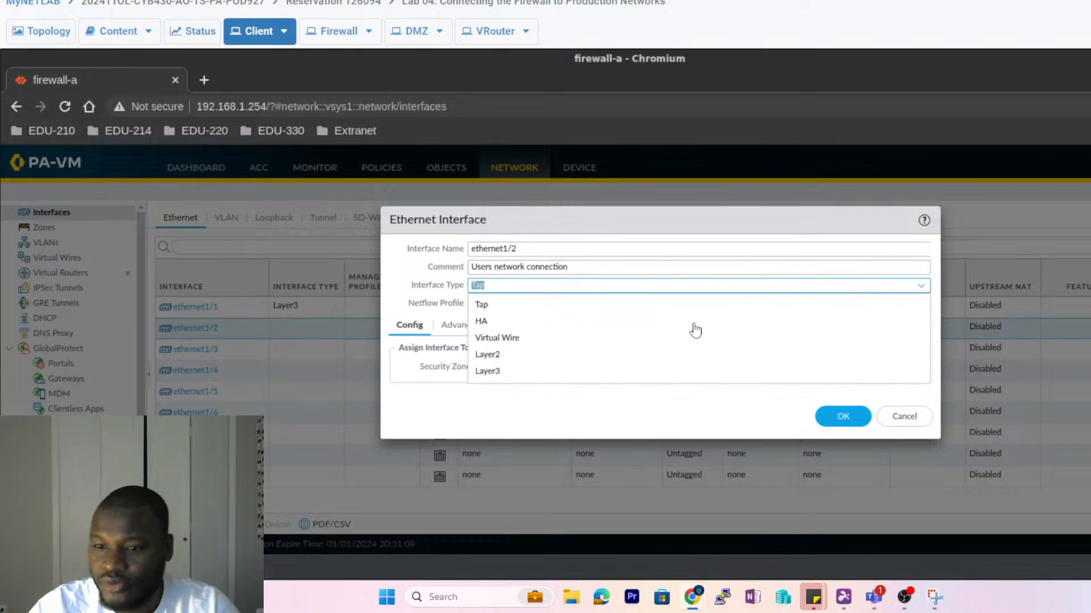
click(488, 372)
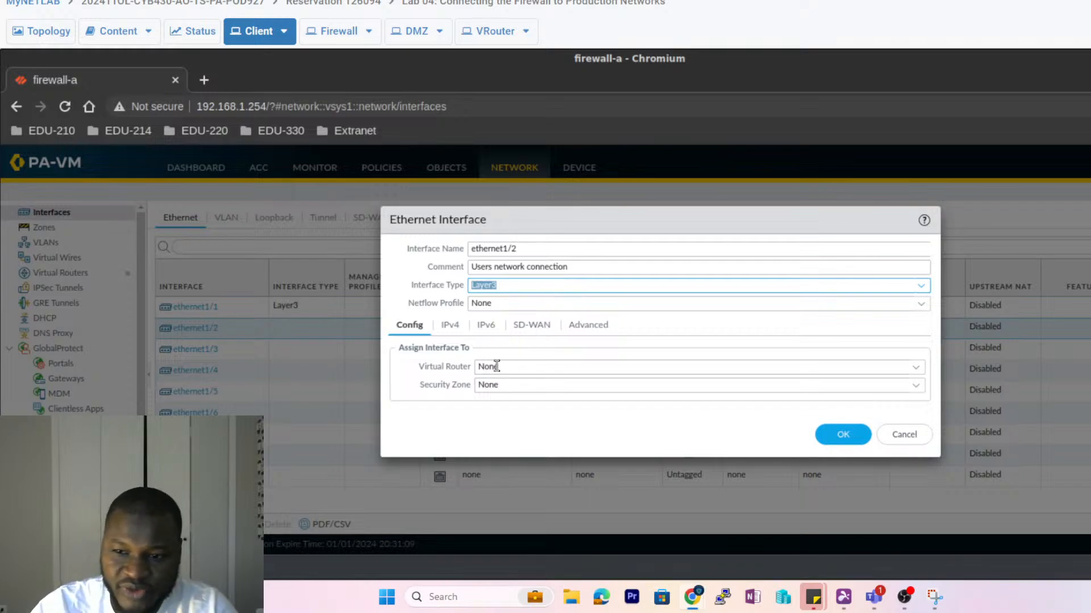
click(448, 326)
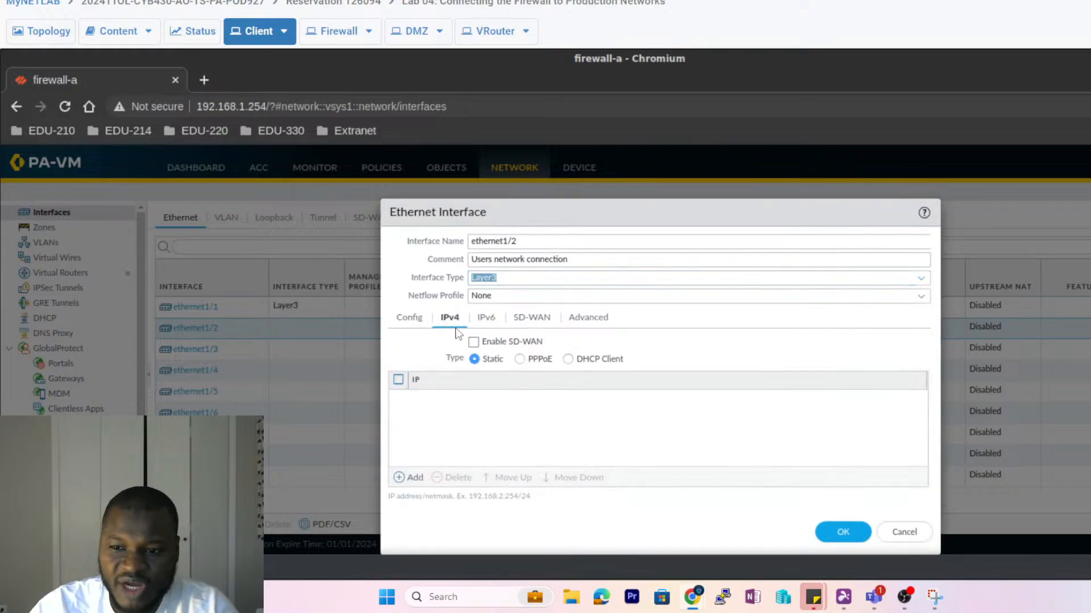
- Add IPv4 address 192.168.1.1/24 to ethernet1/2, save it, and view the topology diagram
click(404, 477)
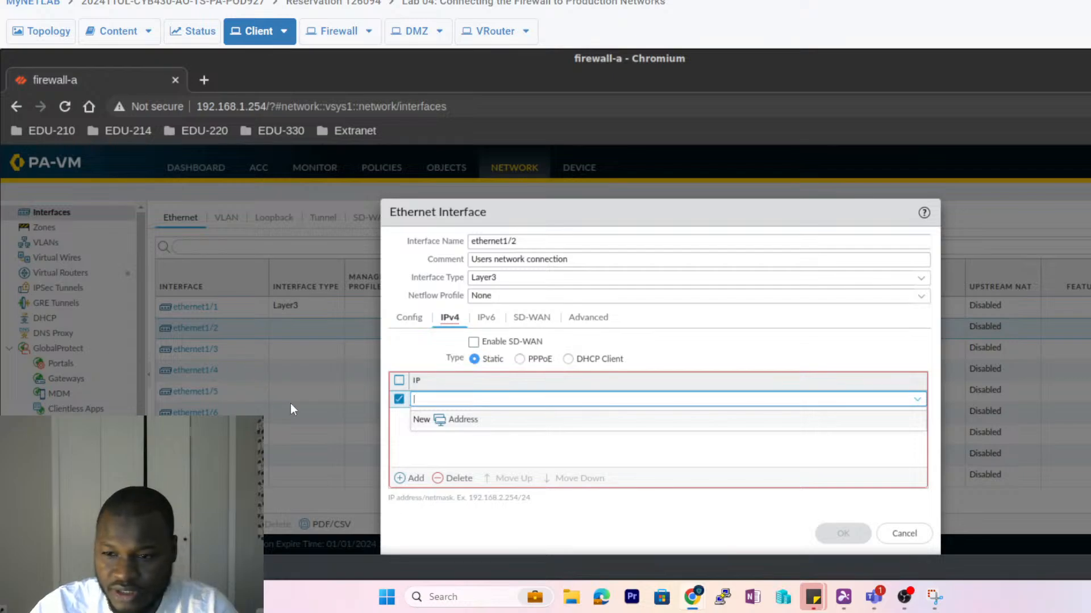
text(92.168)
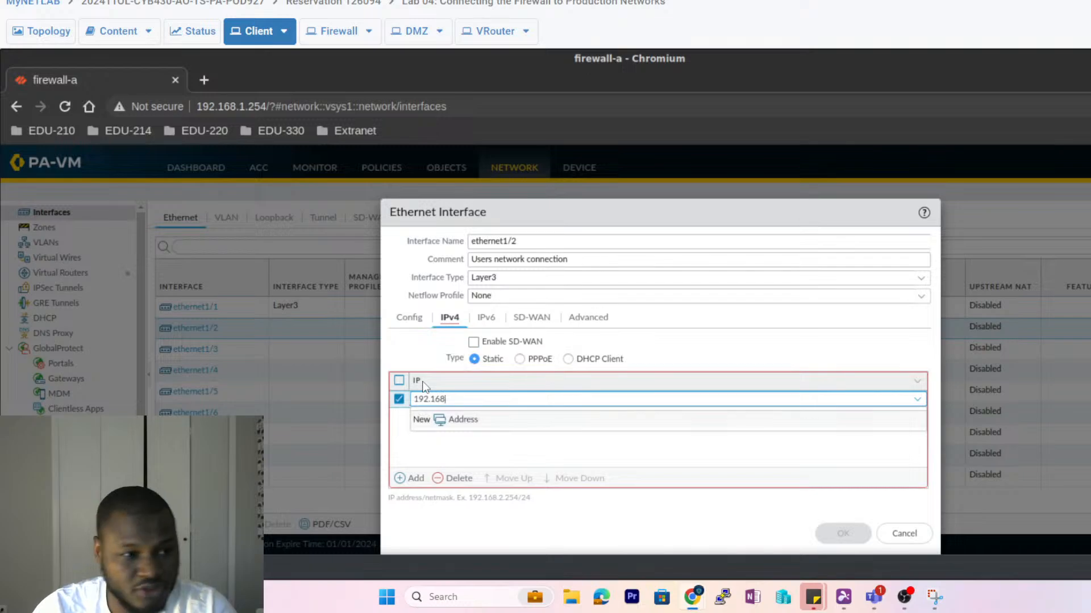
text(.1.1)
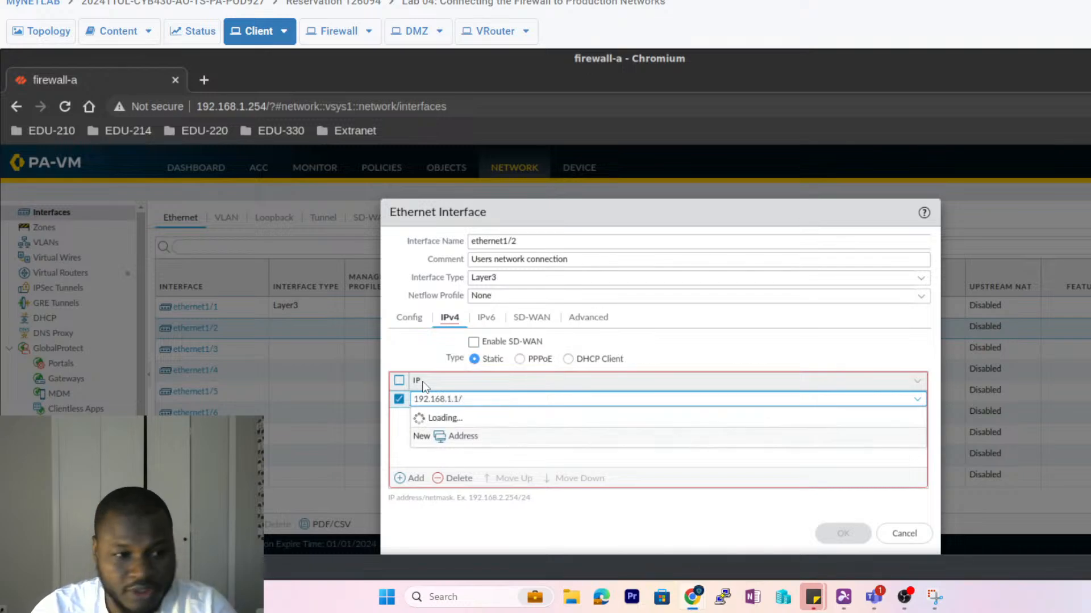
text(/)
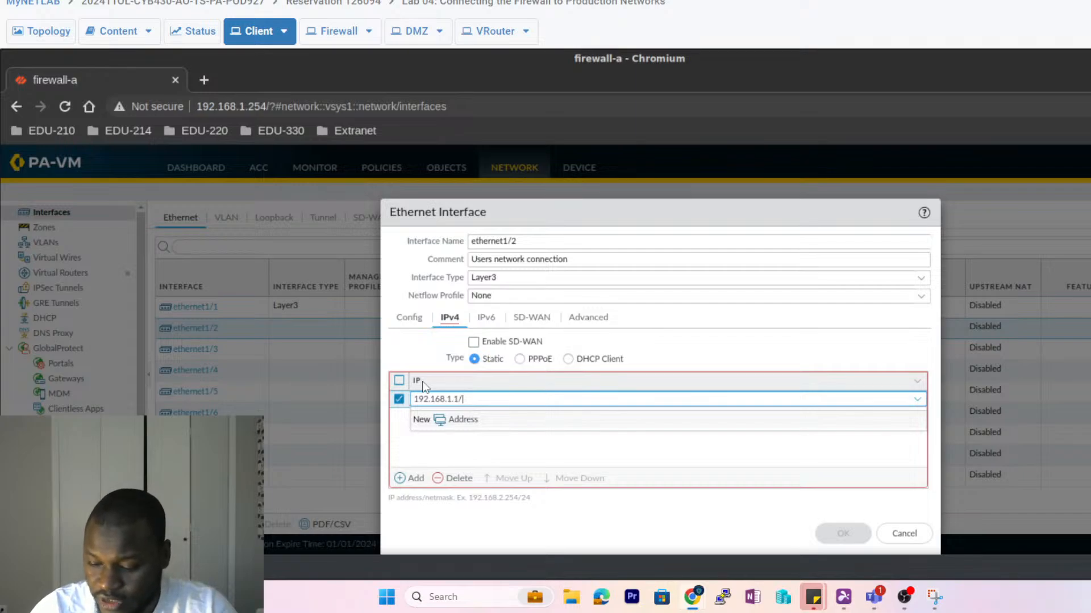
text(24)
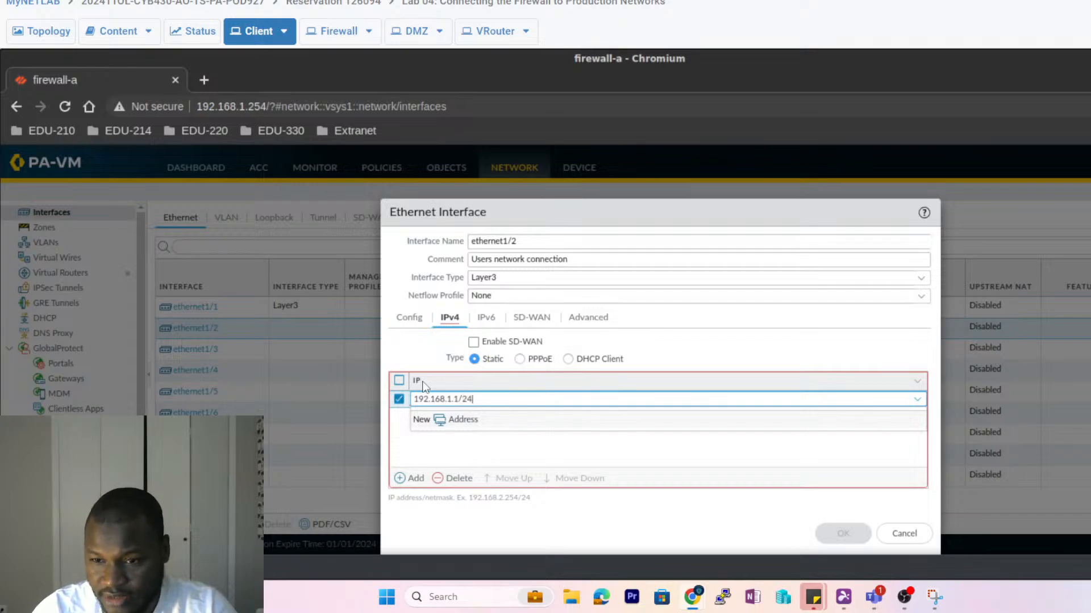
click(422, 454)
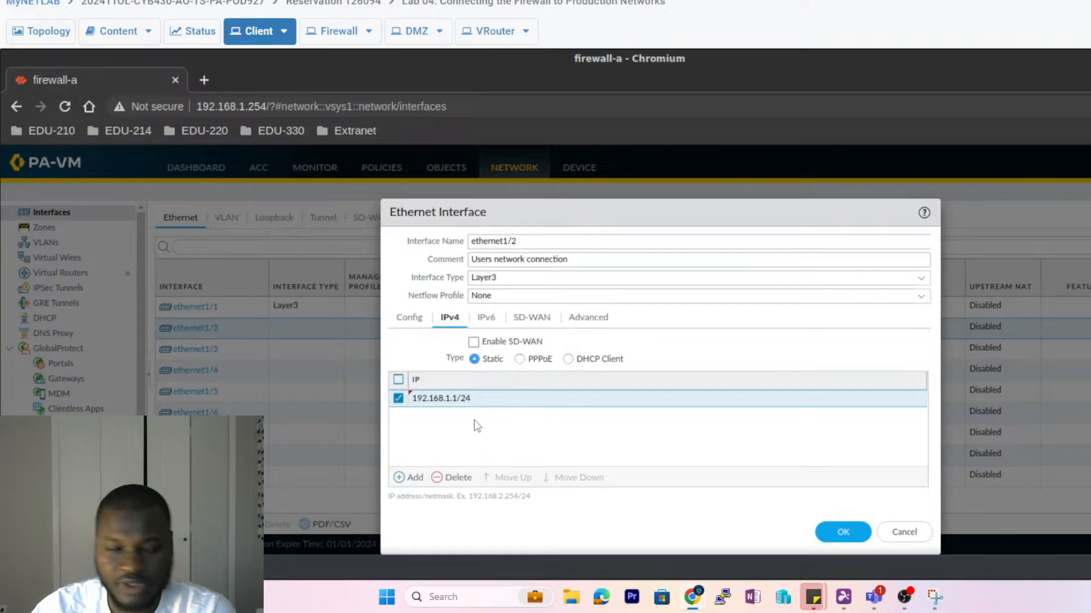
click(839, 537)
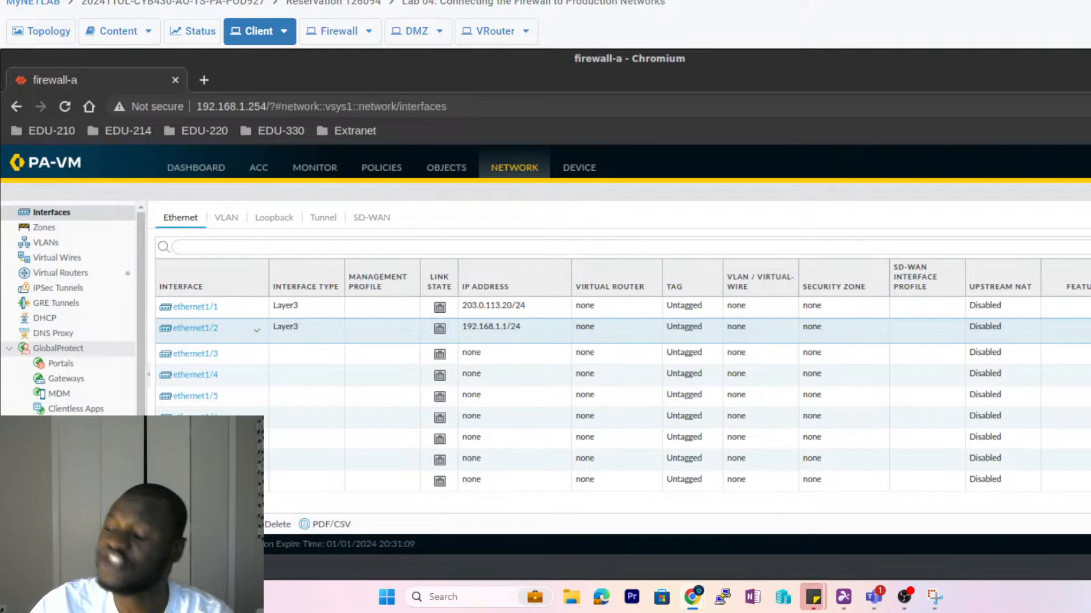
click(41, 34)
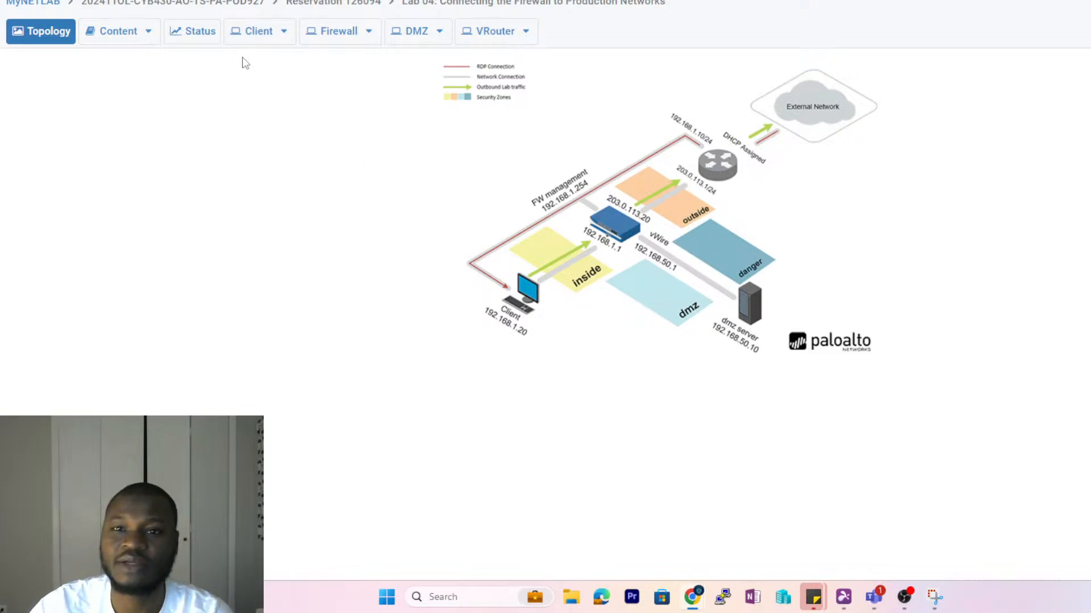
- Go back to the firewall web interface and open the ethernet1/3 settings
click(254, 32)
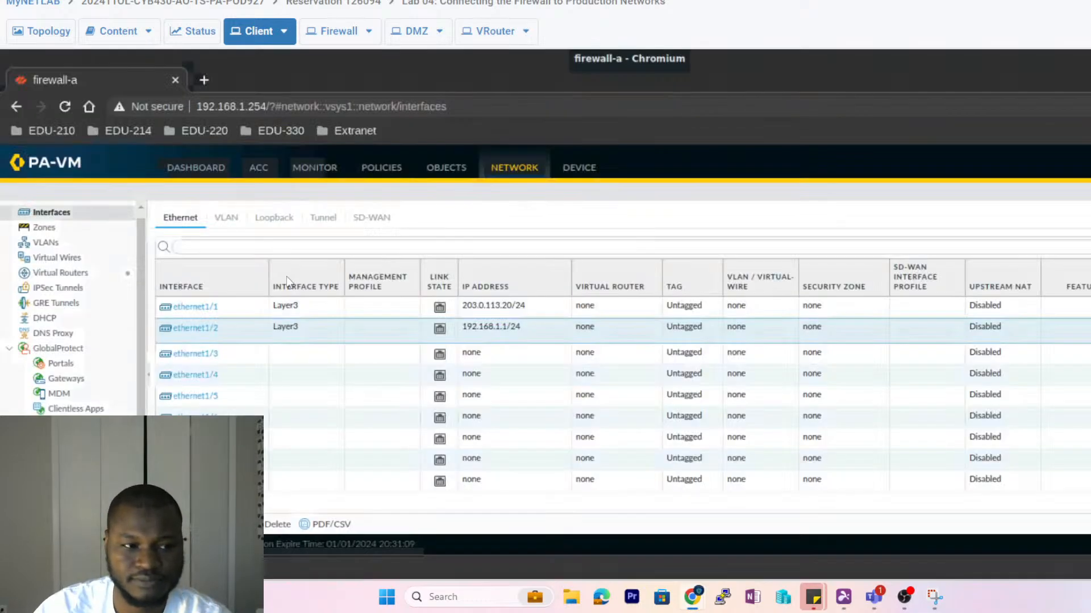
click(184, 360)
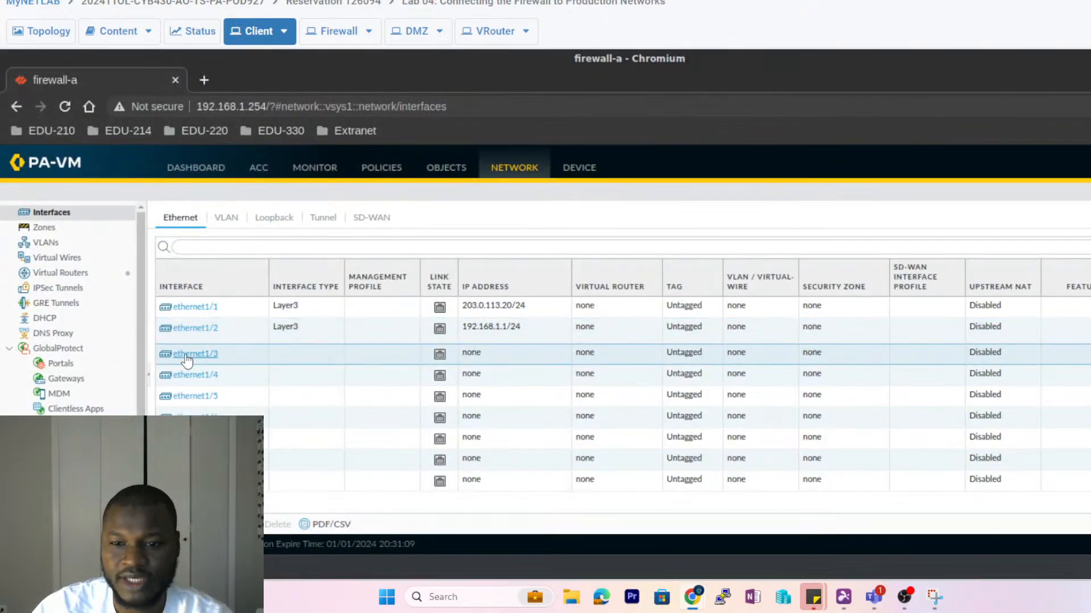
click(176, 353)
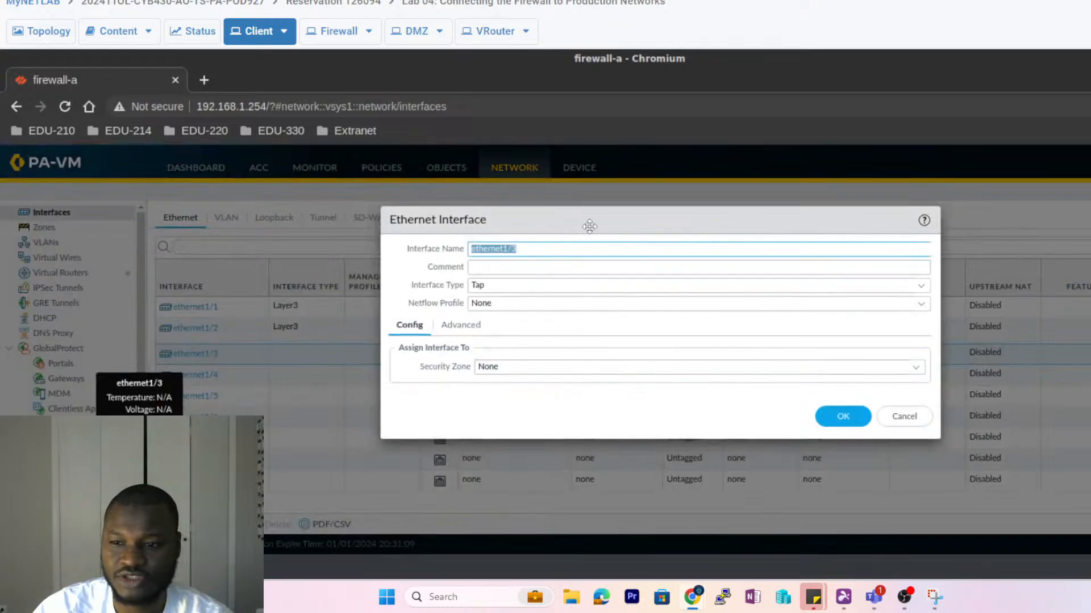
- Comment ethernet1/3 as 'Extranet Servers Connection' and set its interface type to Layer3
click(503, 267)
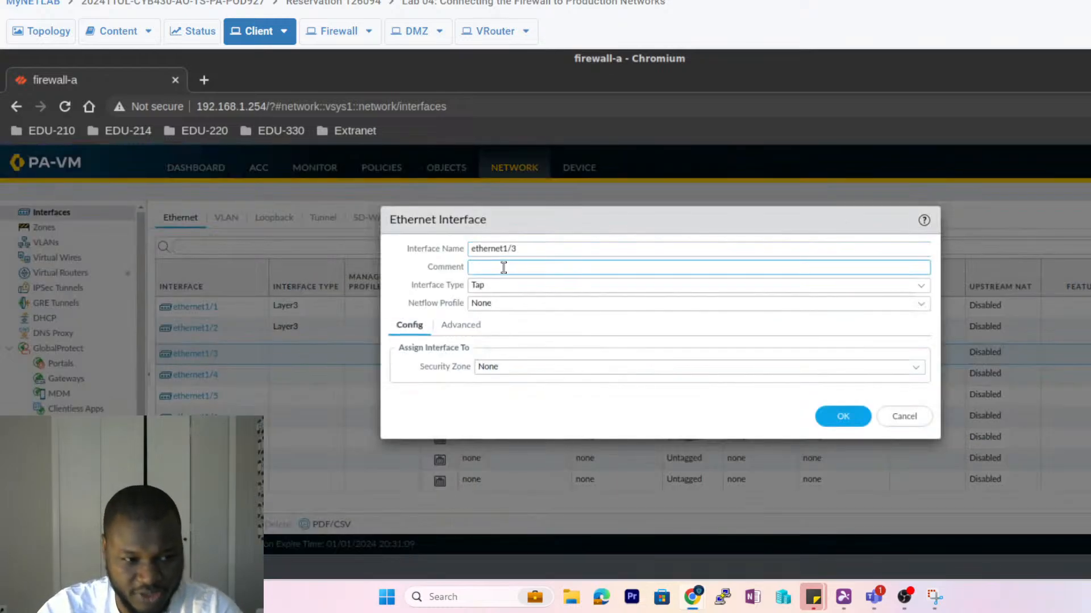
text(Extra)
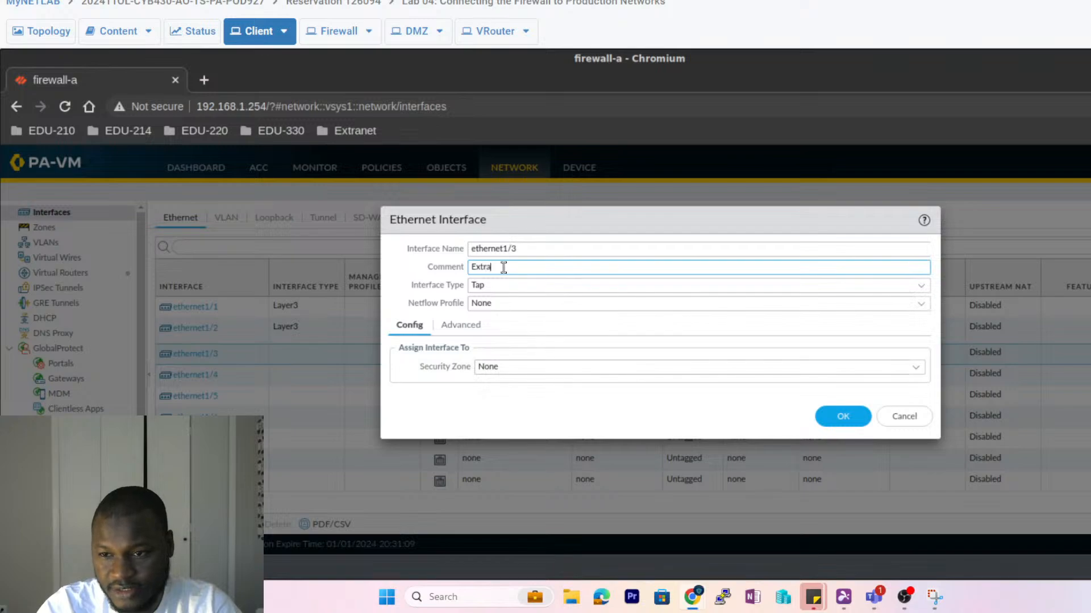
text(net)
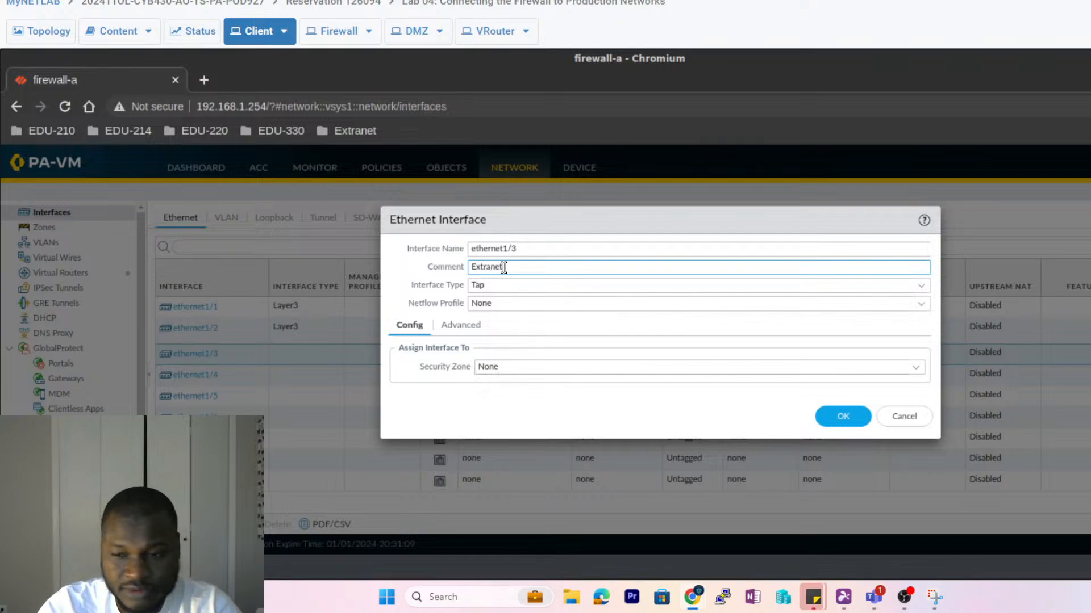
text( Servers)
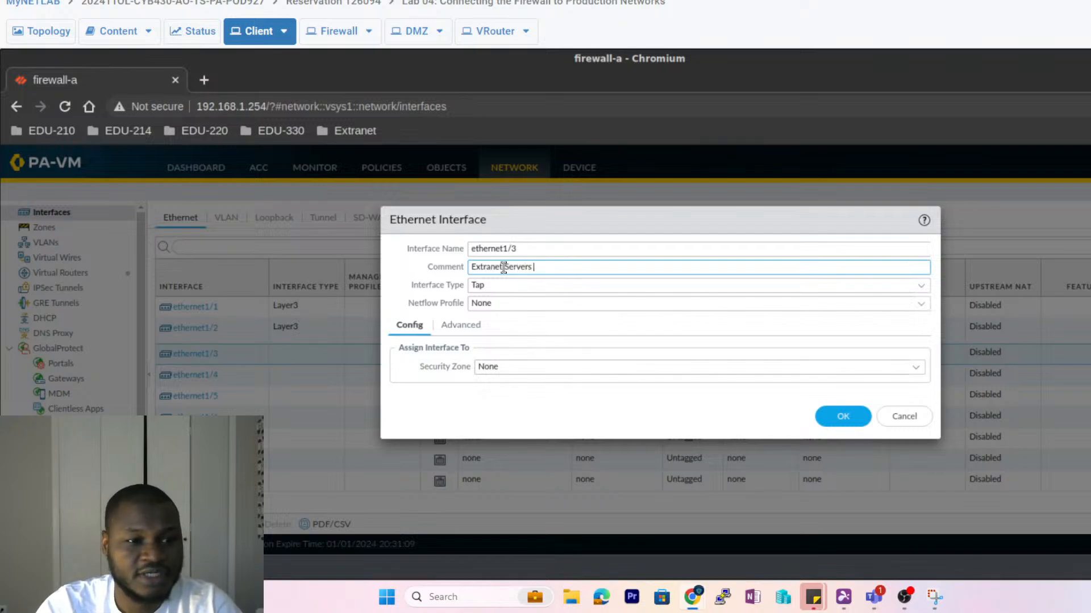
text( Connection)
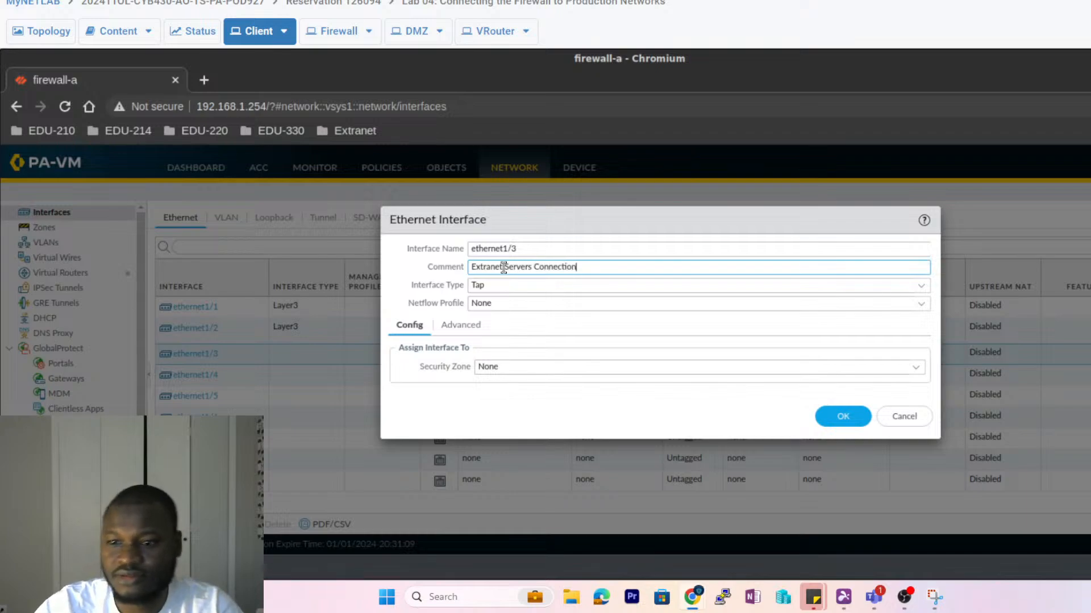
click(545, 284)
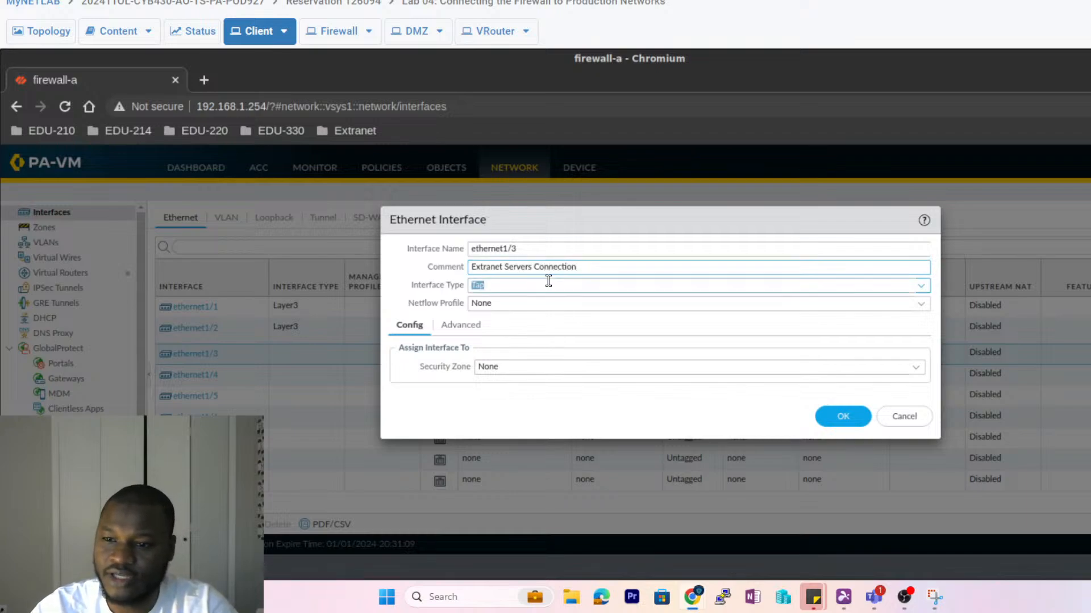
click(922, 288)
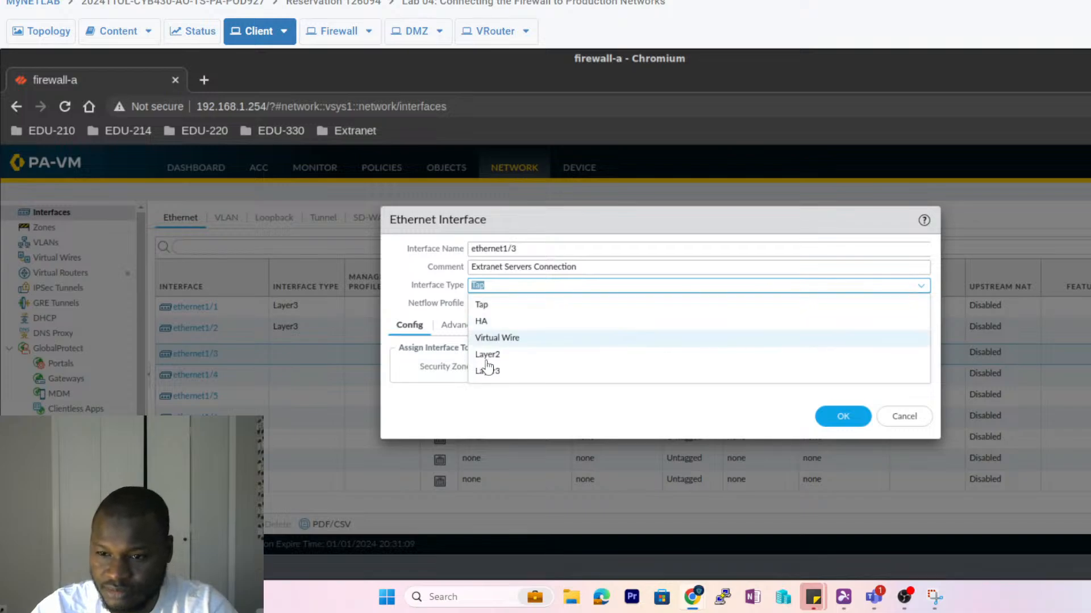
click(539, 372)
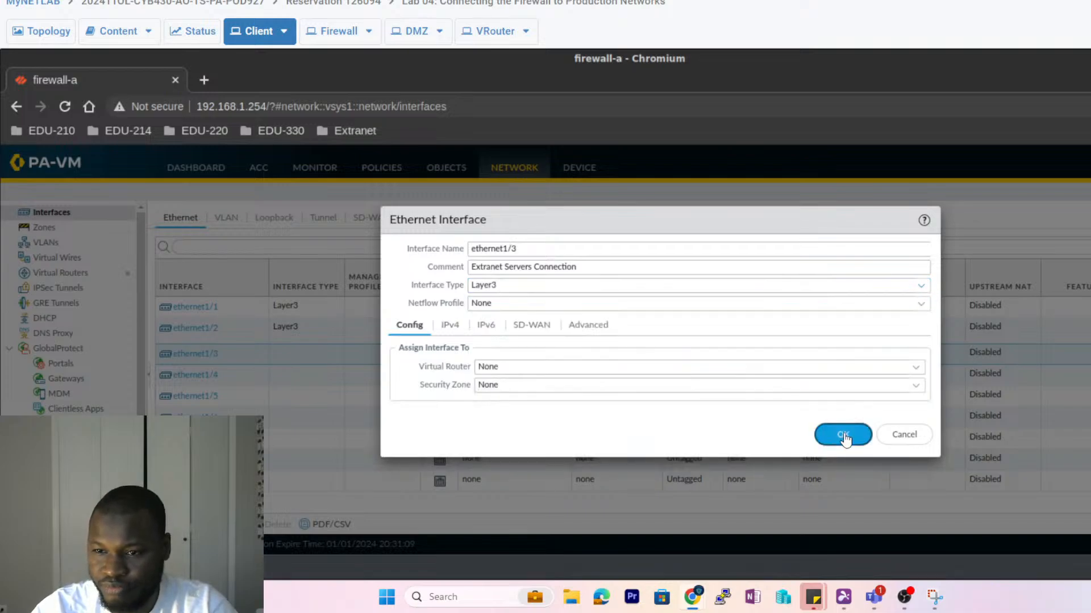
- Add static IPv4 address 192.168.50.1/24 to ethernet1/3 and save the interface
click(458, 330)
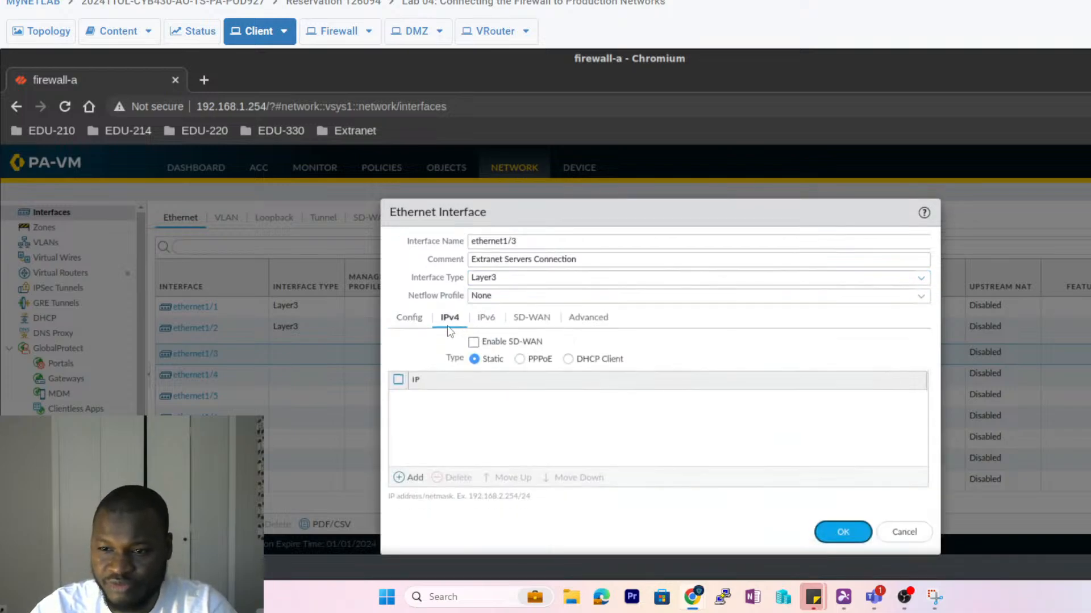
click(409, 478)
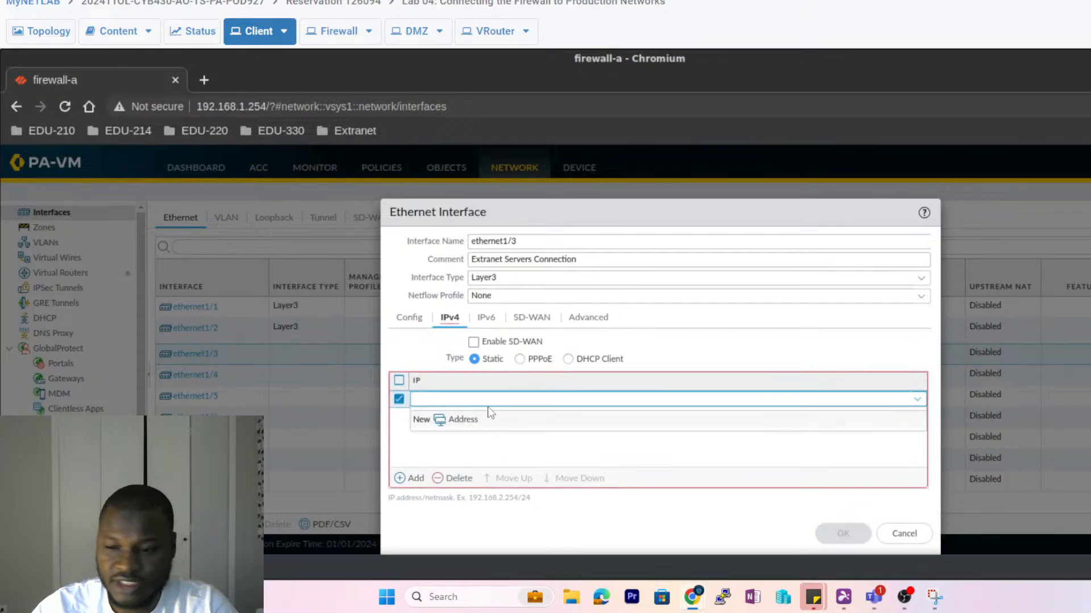
text(192.)
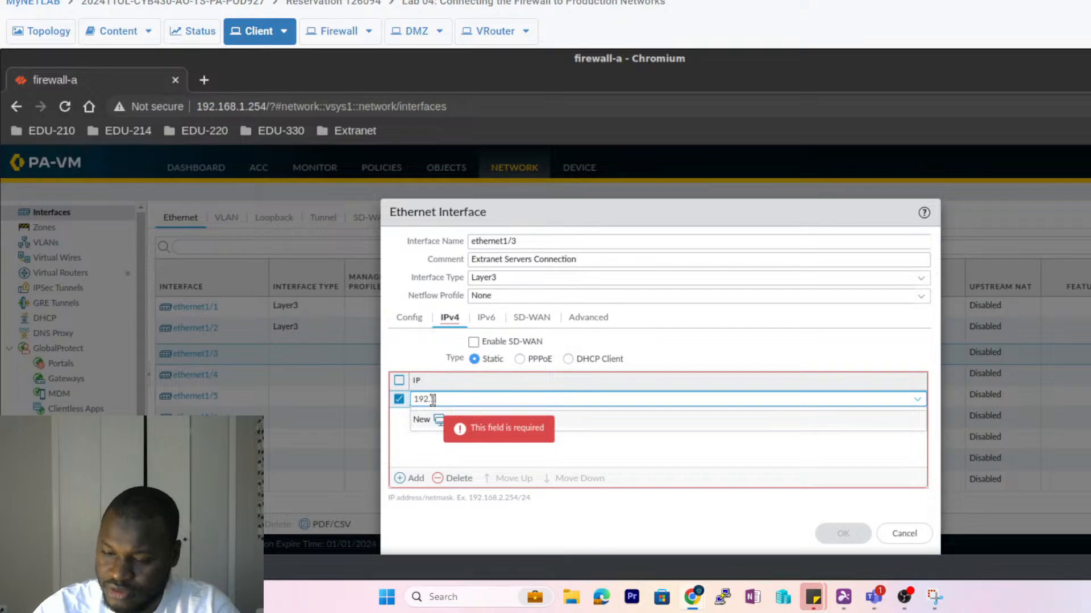
text(168)
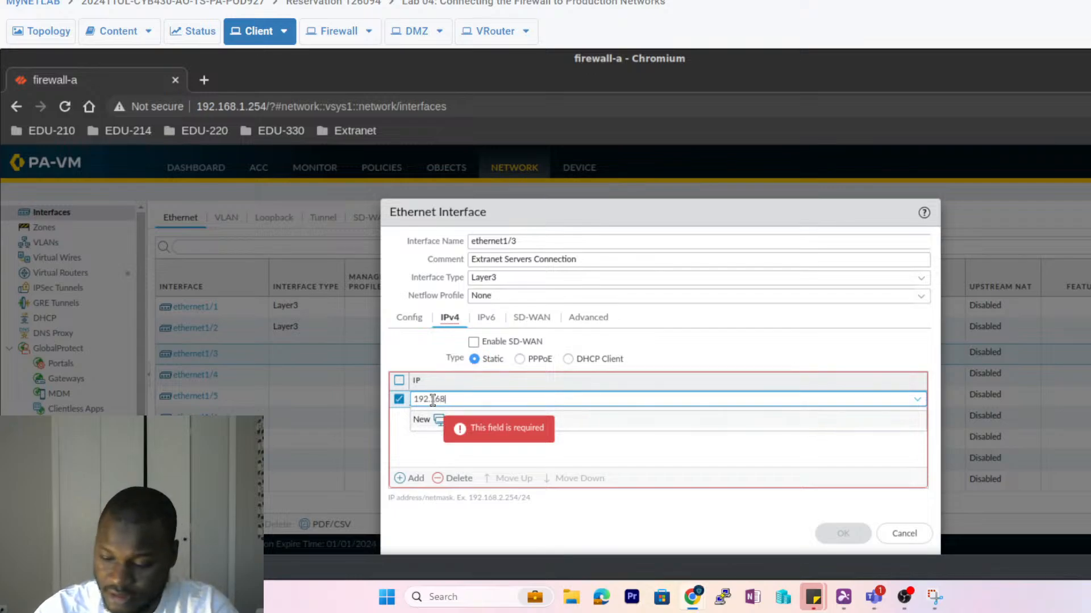
text(.50)
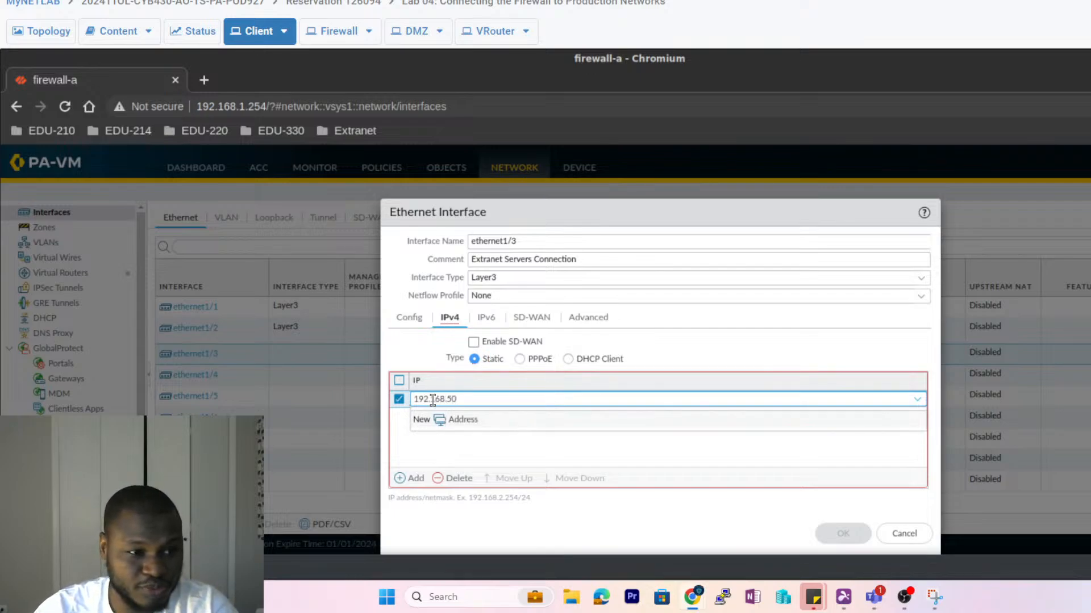
text(.1)
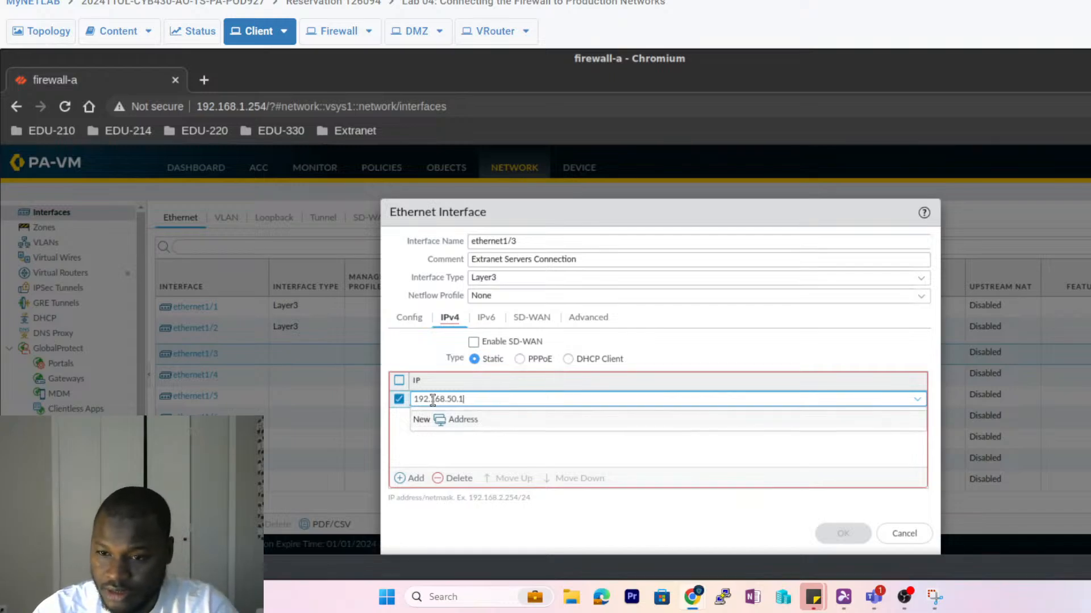
text(/24)
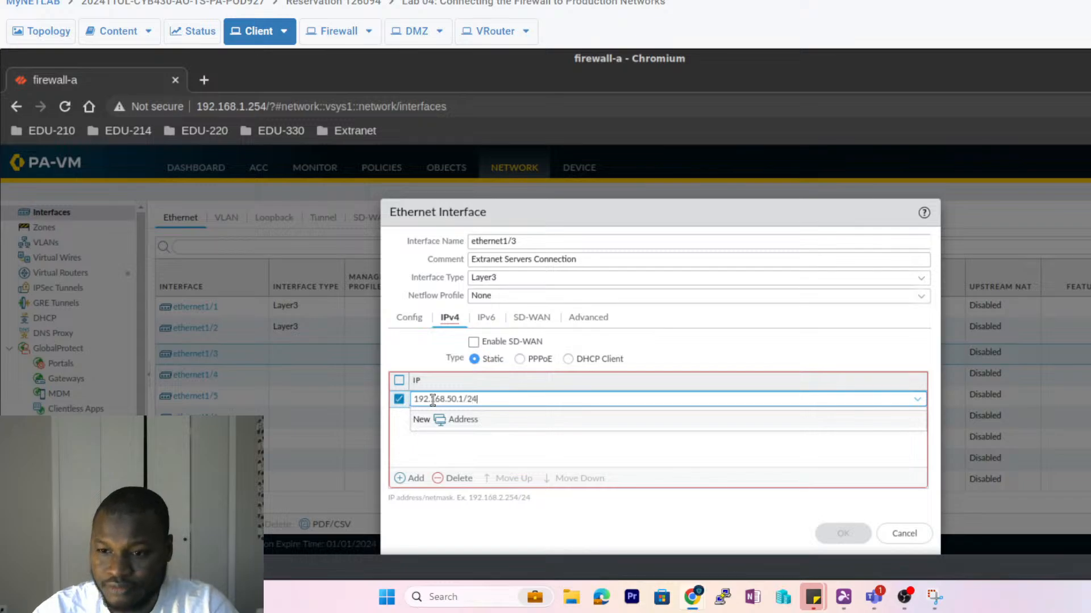
click(555, 447)
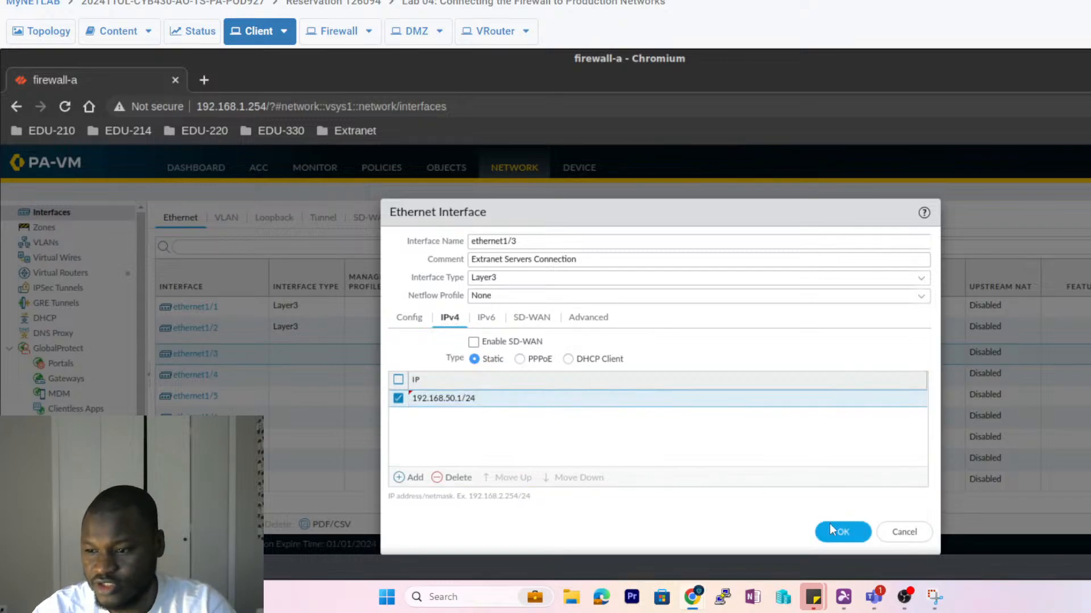
click(842, 532)
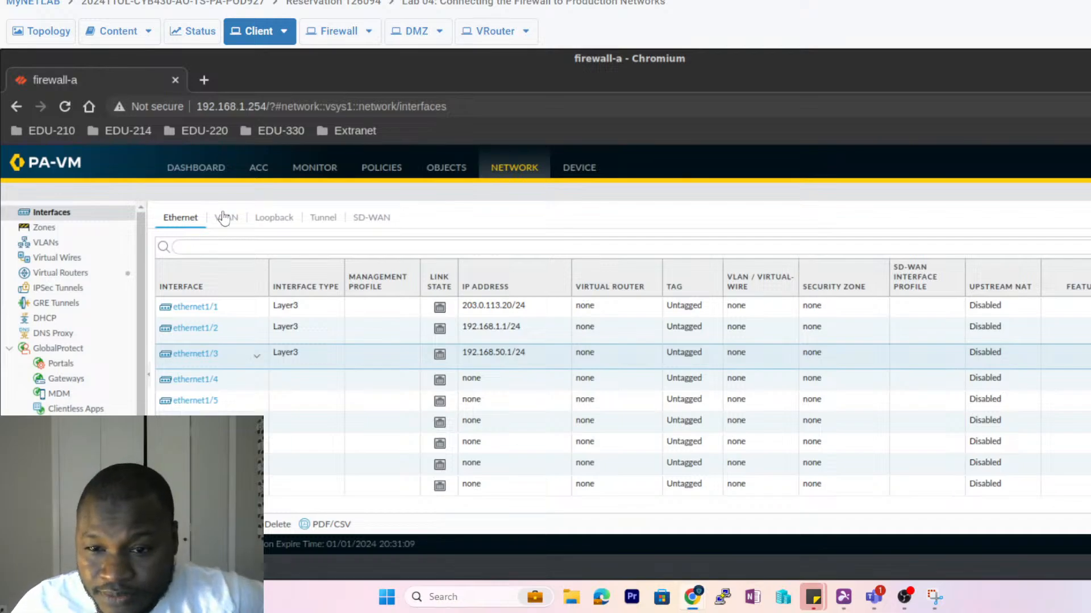
- Open the 'default' virtual router from Network > Virtual Routers
click(59, 275)
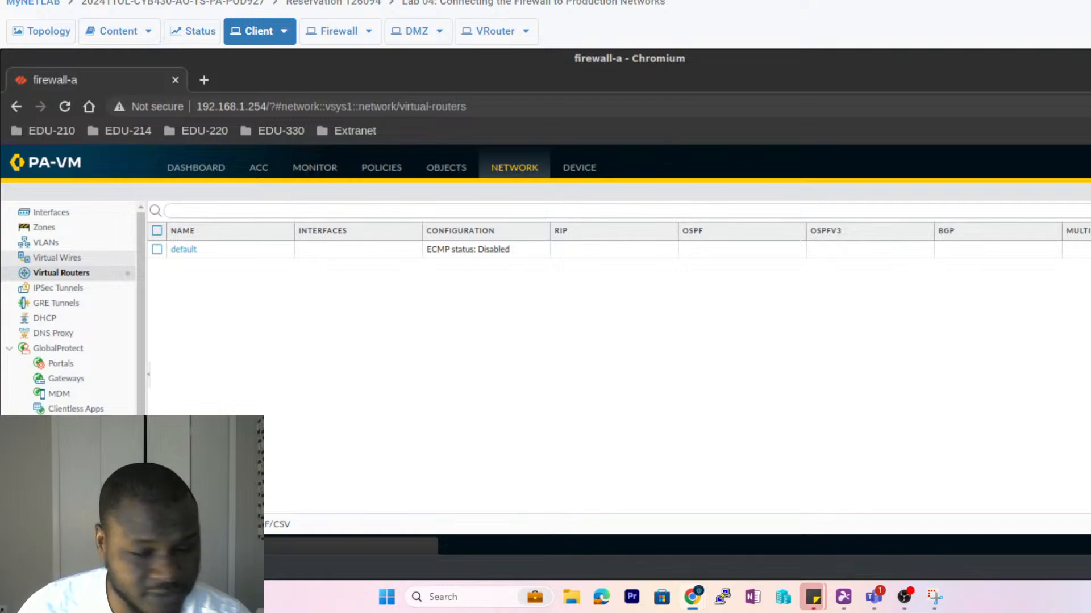
click(183, 253)
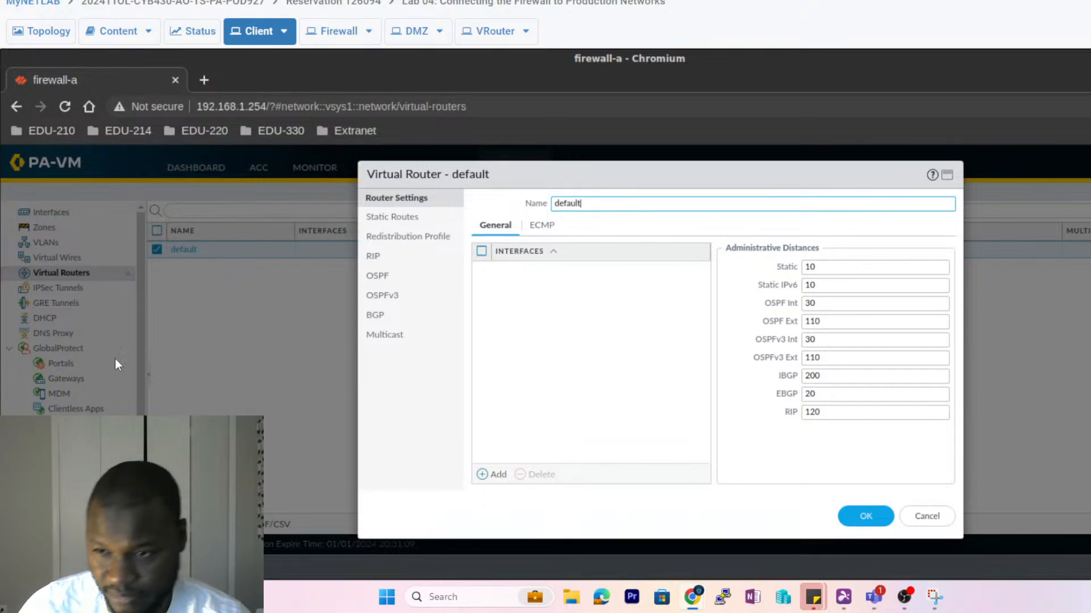
- Rename the default virtual router to lab-vr
double_click(555, 202)
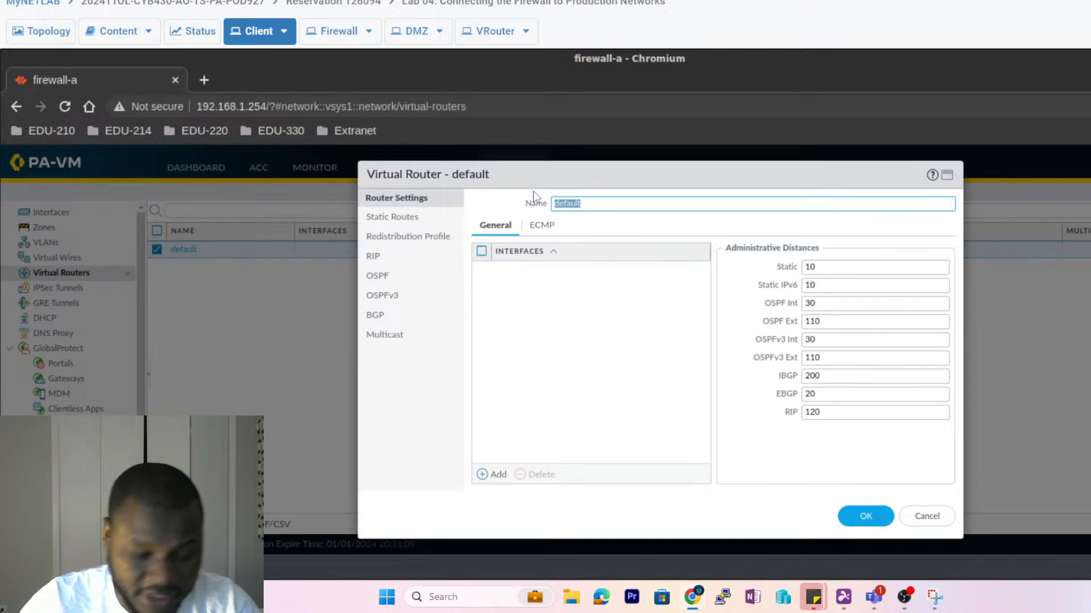
text(lav)
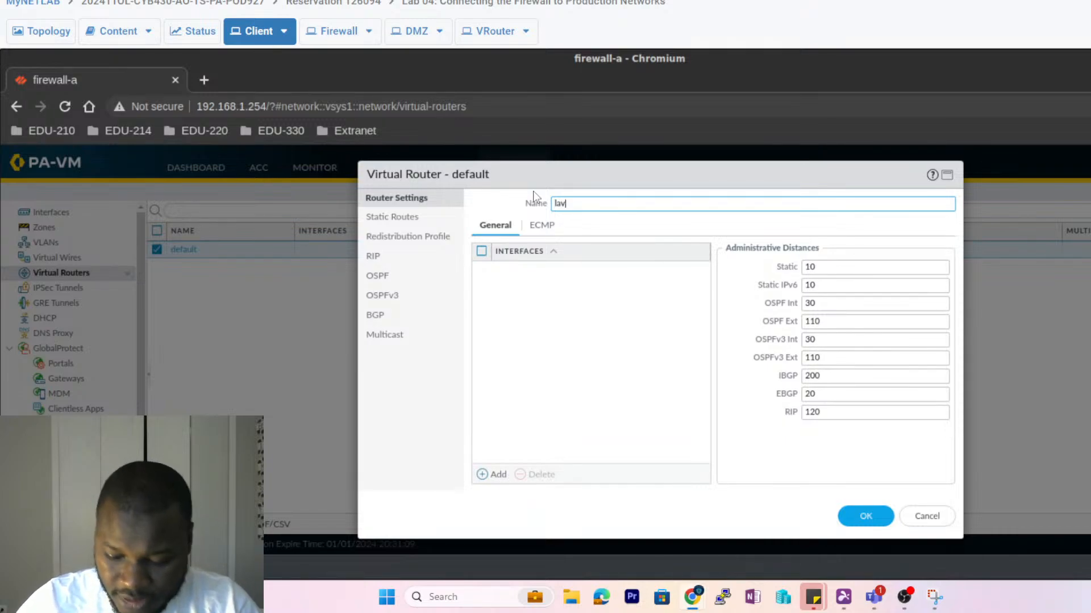
key(BackSpace)
text(b-)
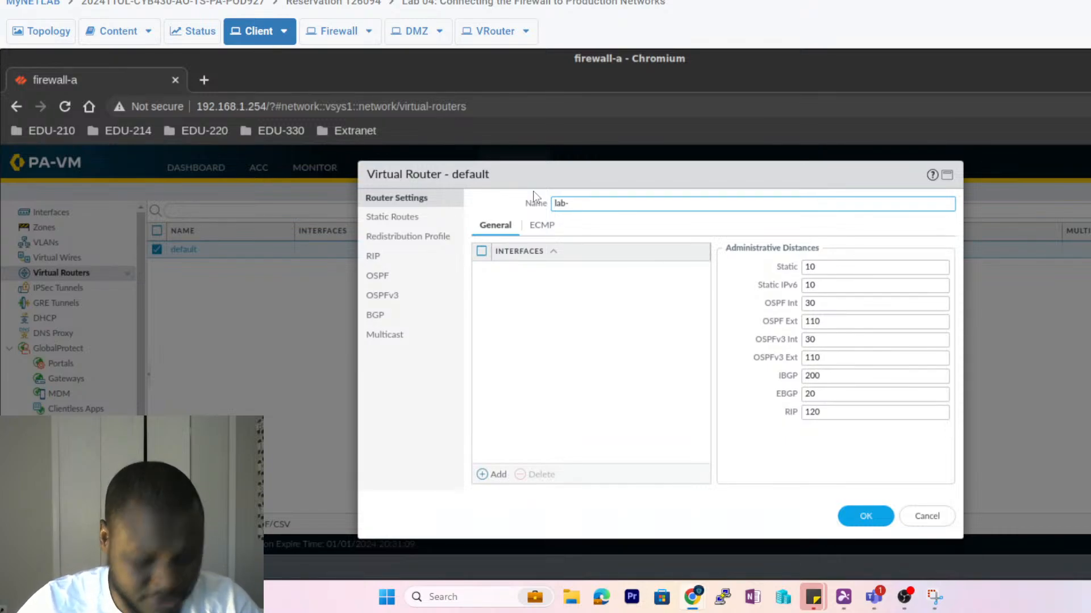
text(vr)
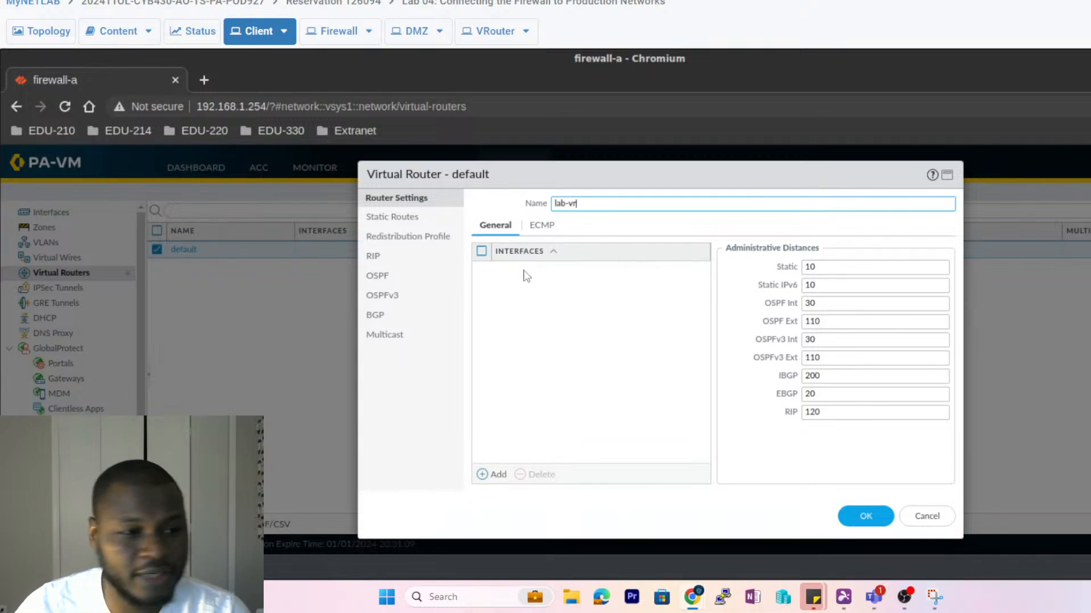
- Add ethernet1/1, ethernet1/2 and ethernet1/3 to the virtual router's interface list
click(482, 476)
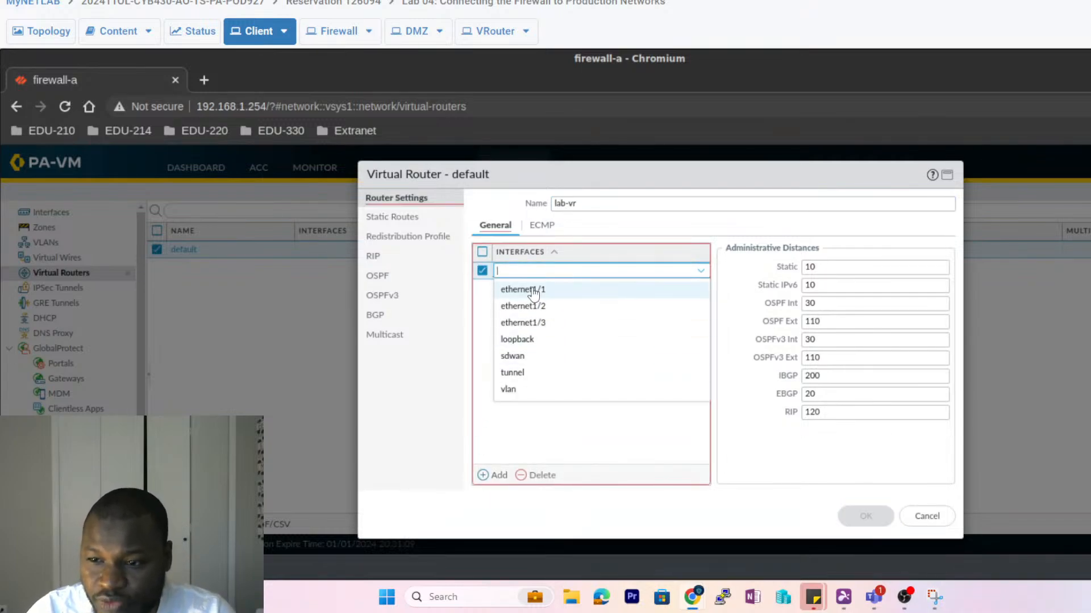
click(503, 289)
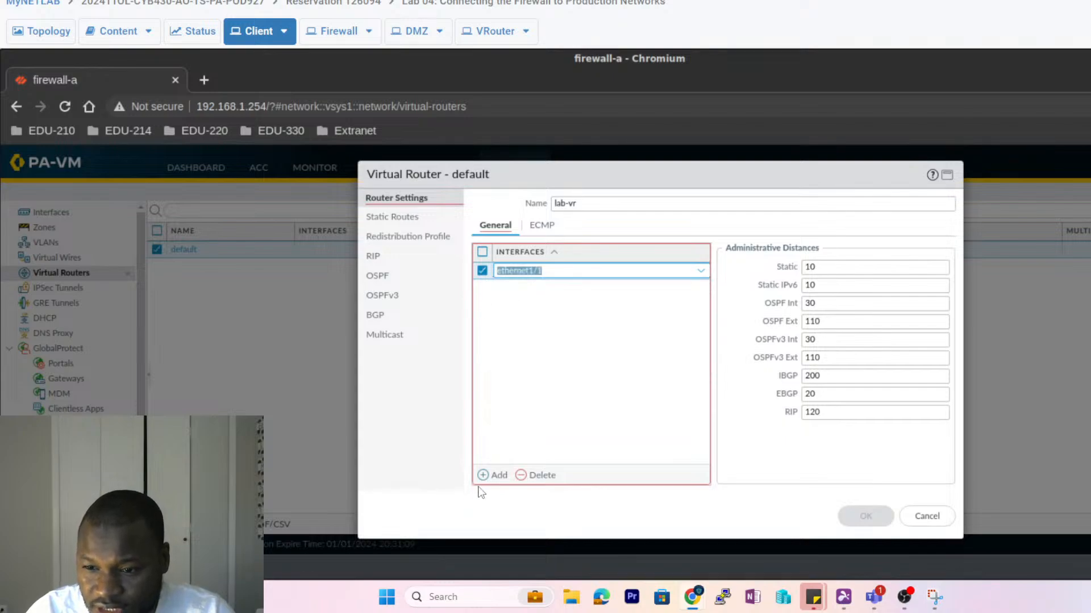
click(484, 476)
click(518, 320)
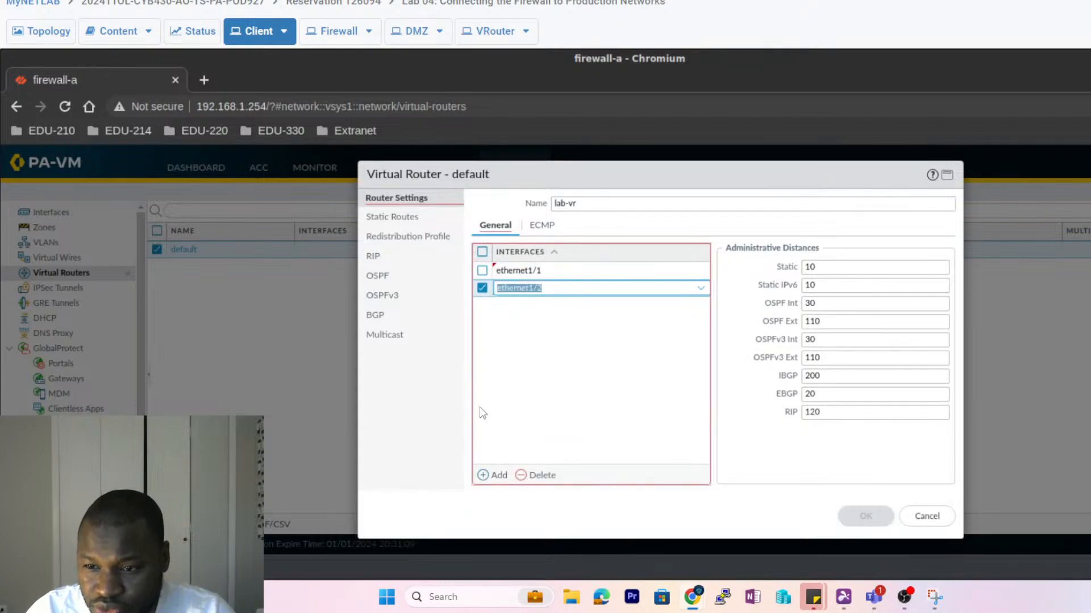
click(484, 476)
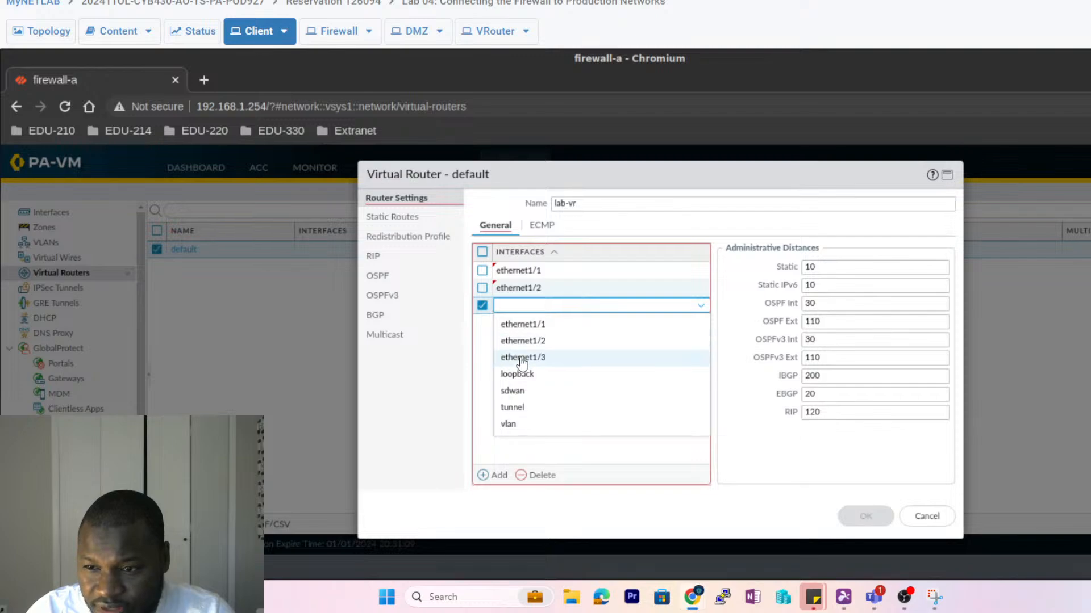
click(517, 356)
click(516, 379)
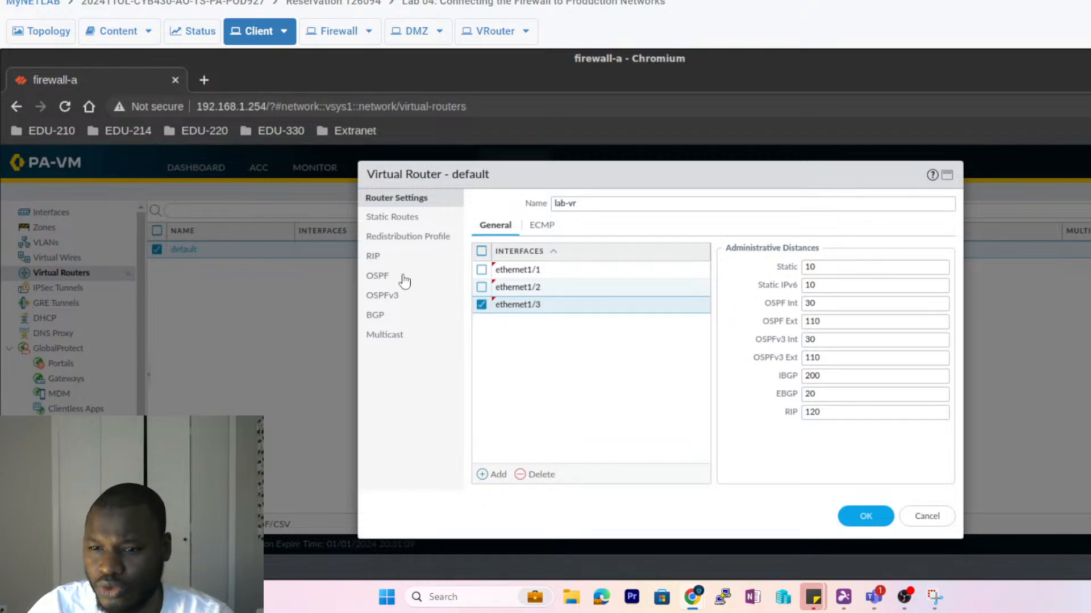
- Add an IPv4 static route 'Firewall Default Gateway' with destination 0.0.0.0/0 on lab-vr
click(388, 216)
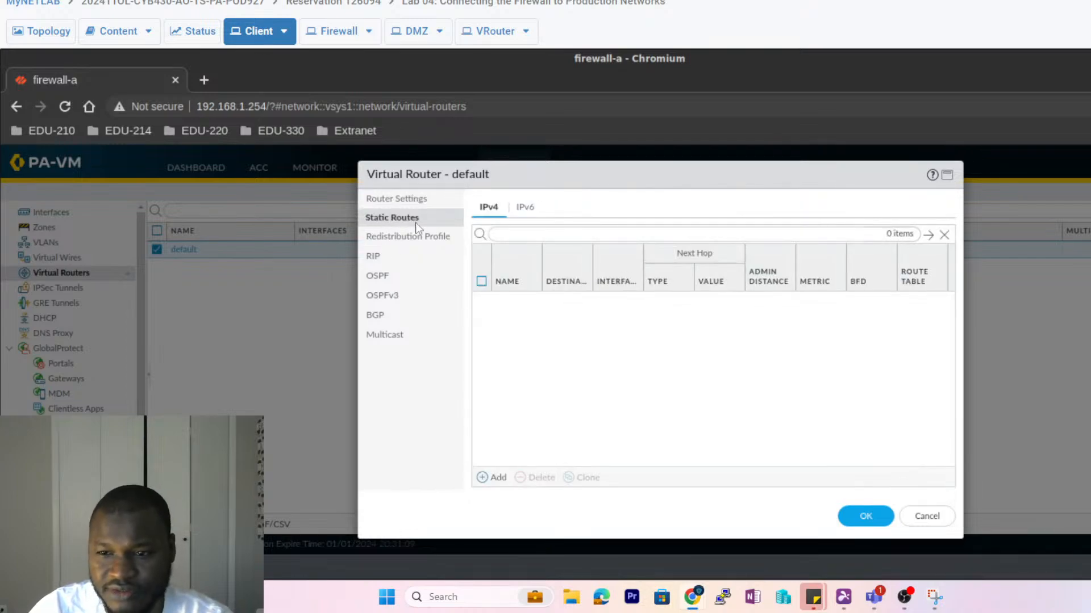
click(404, 198)
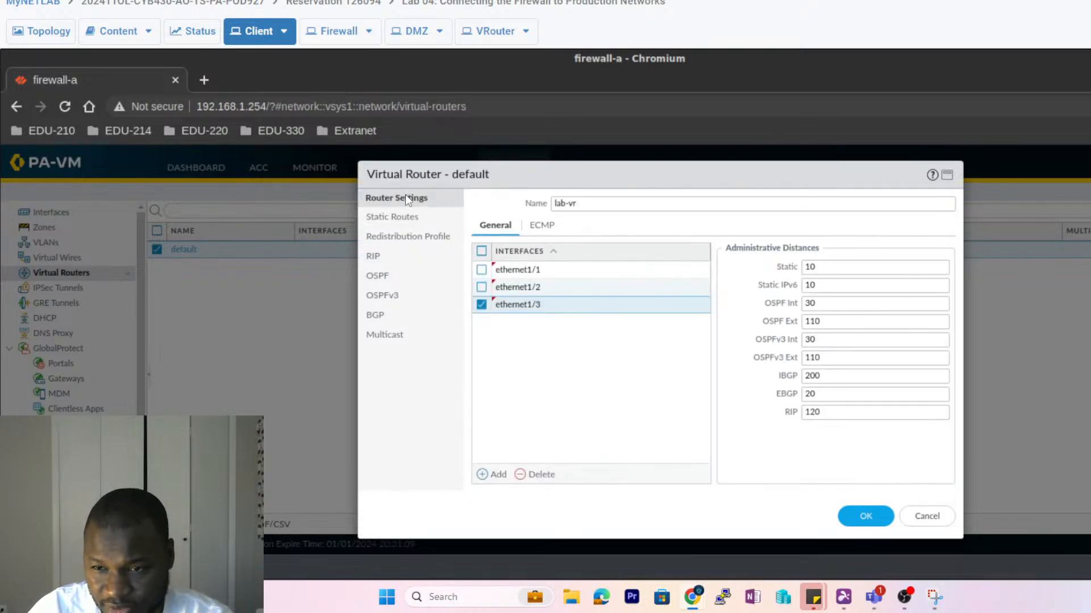
click(390, 219)
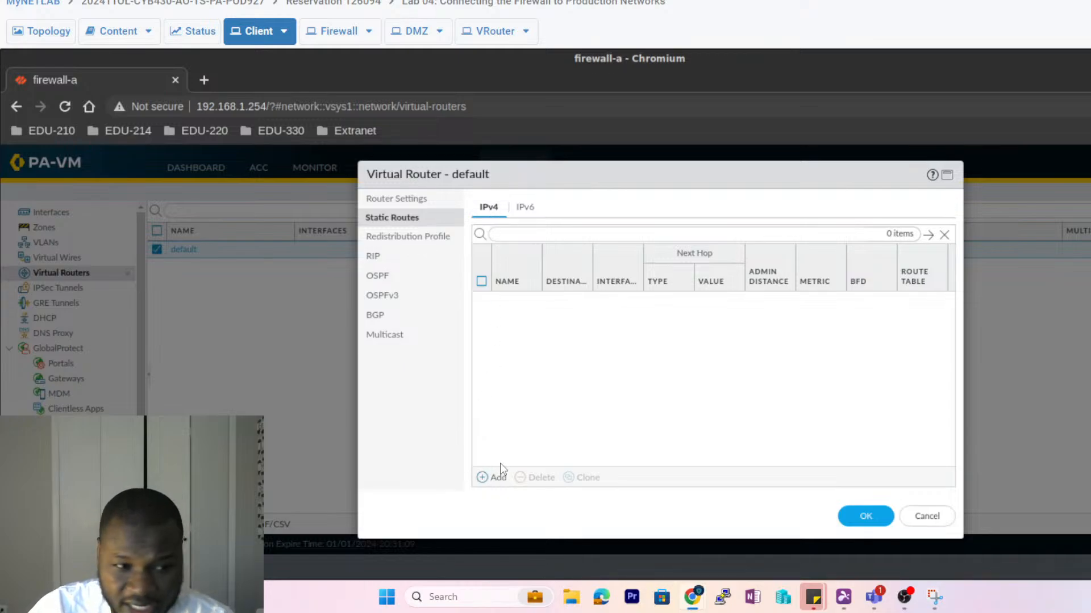
click(493, 477)
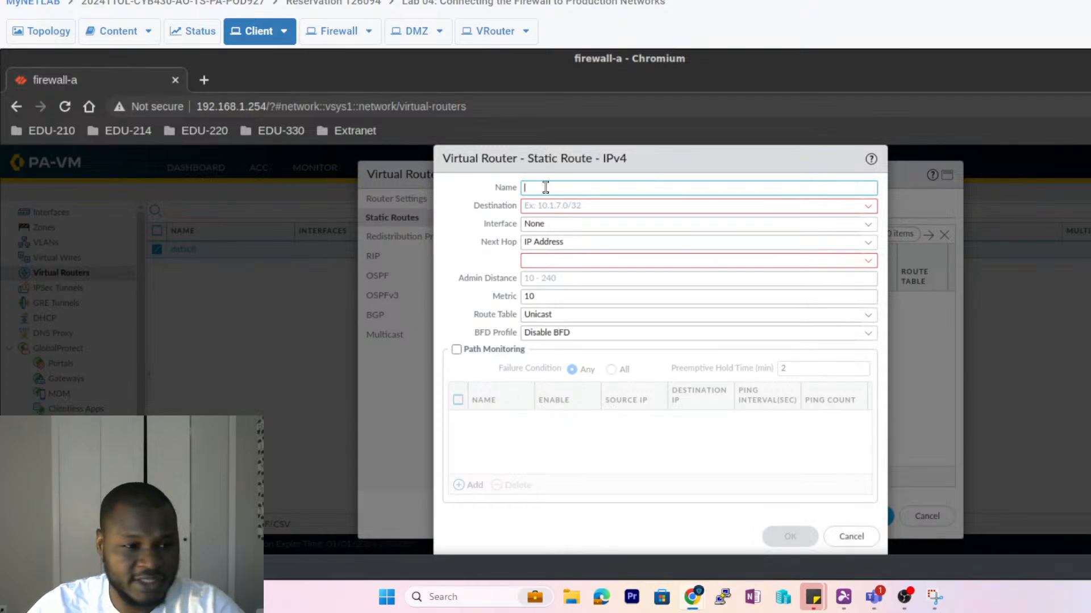
text(Firew)
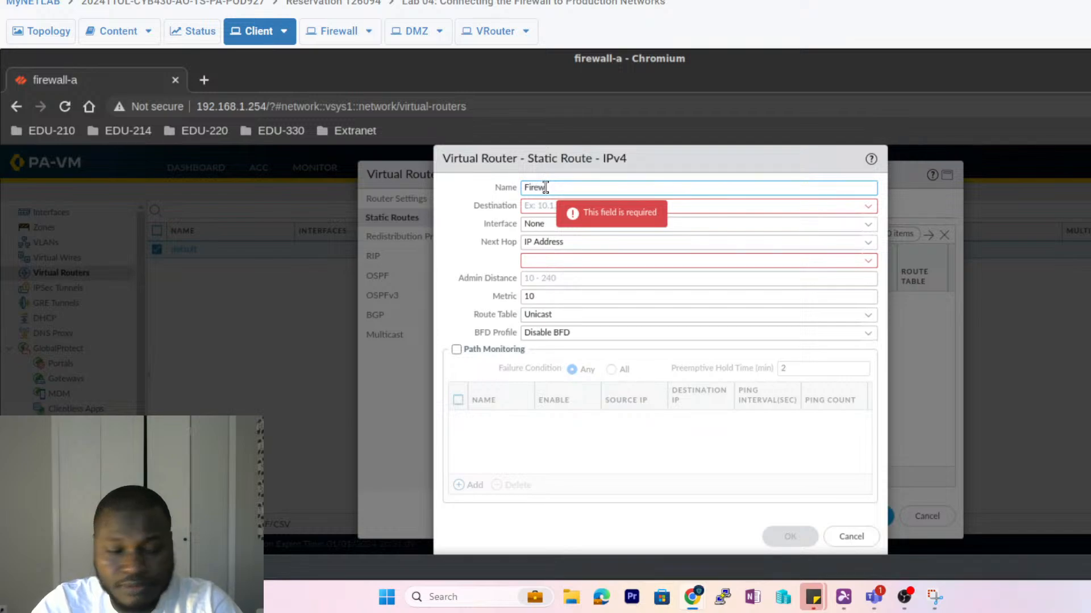
text(all Defau)
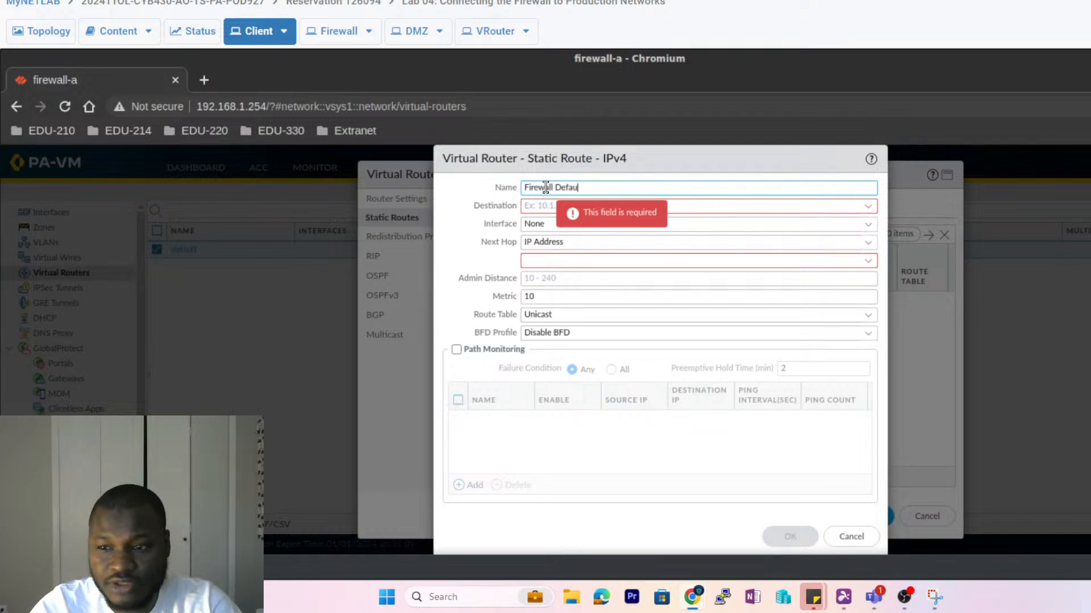
text(lt Ga)
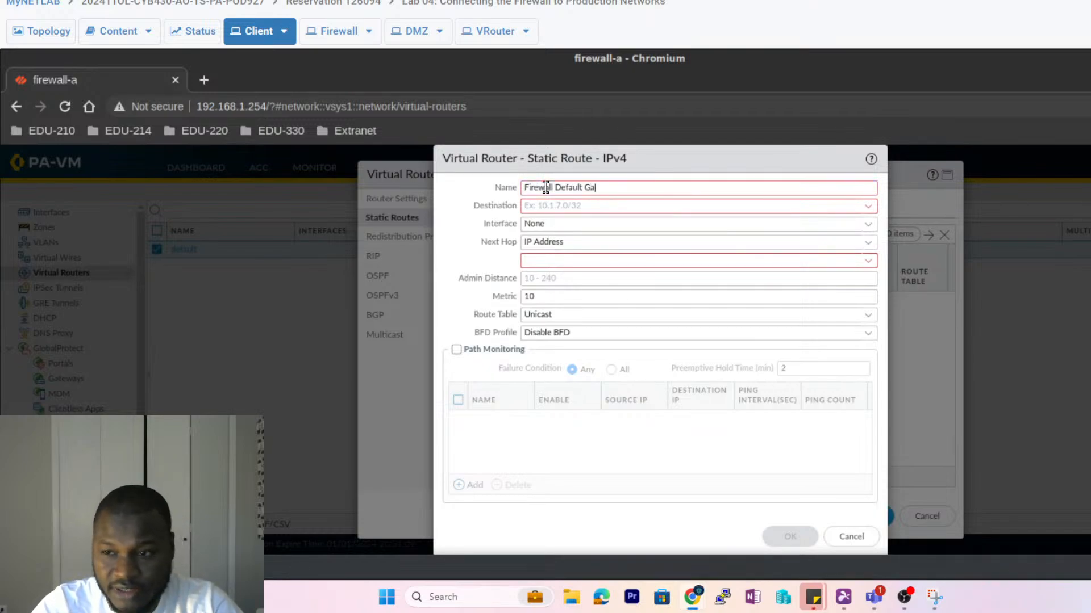
text(teway)
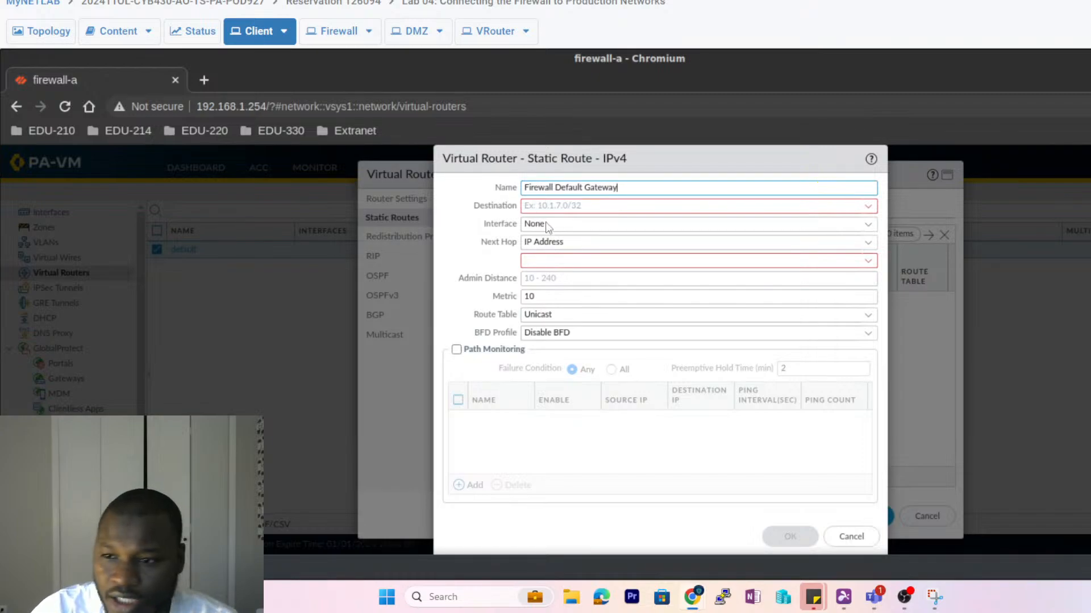
click(562, 208)
text(0.0.0.0)
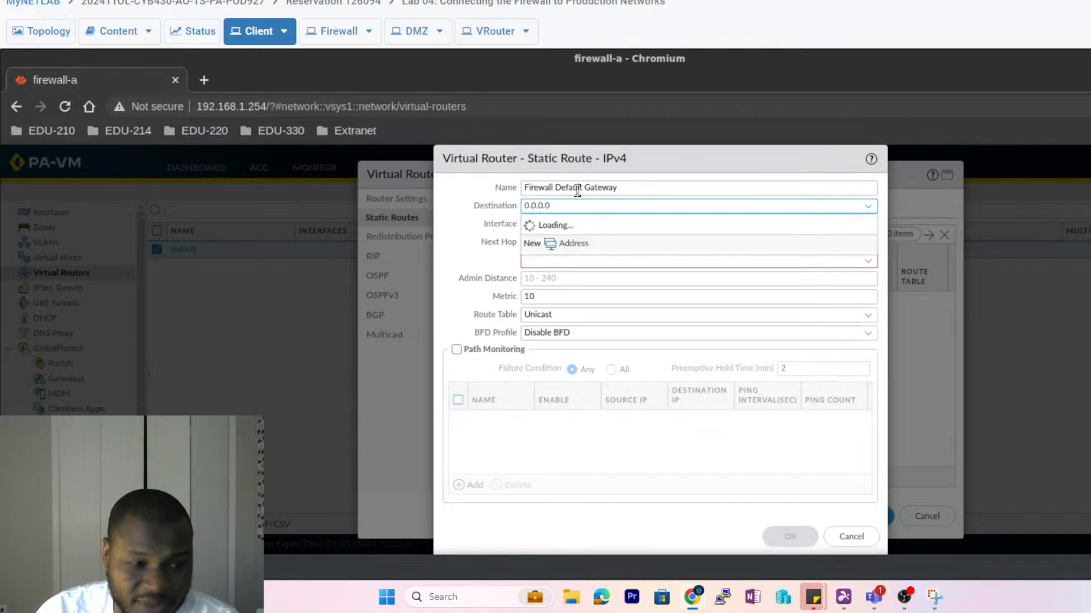
text(/)
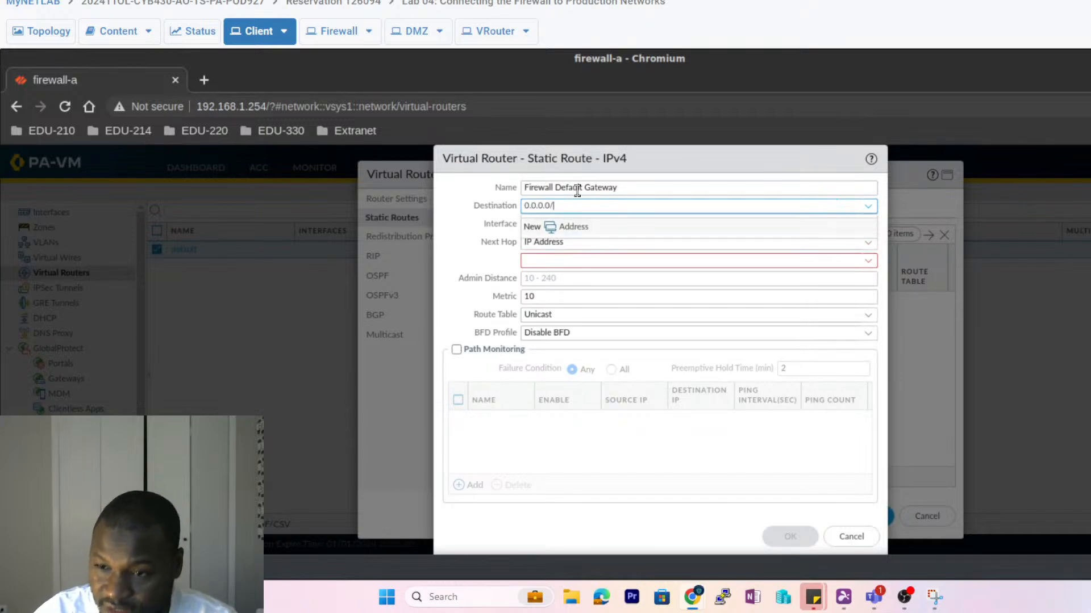
text(0)
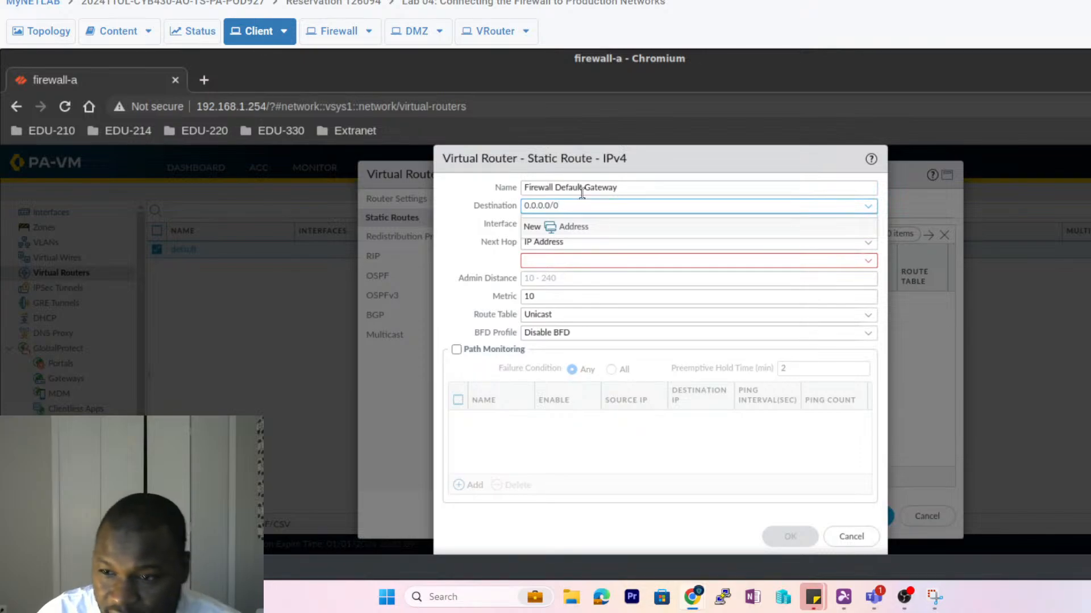
key(Tab)
key(Tab)
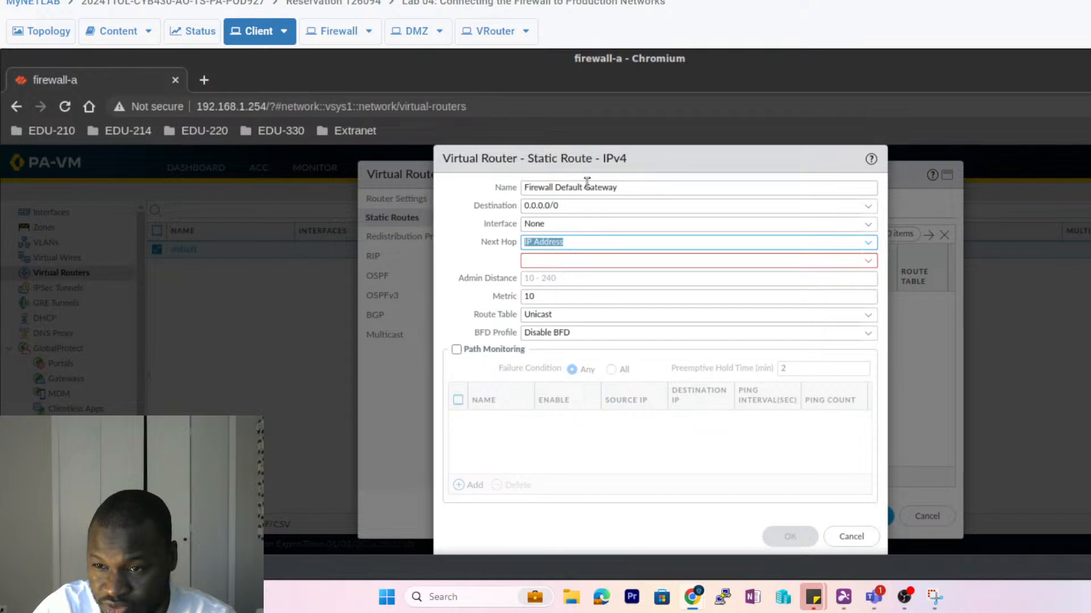
- Send the route out ethernet1/1 with next-hop IP 203.0.113.1 and save it
click(584, 223)
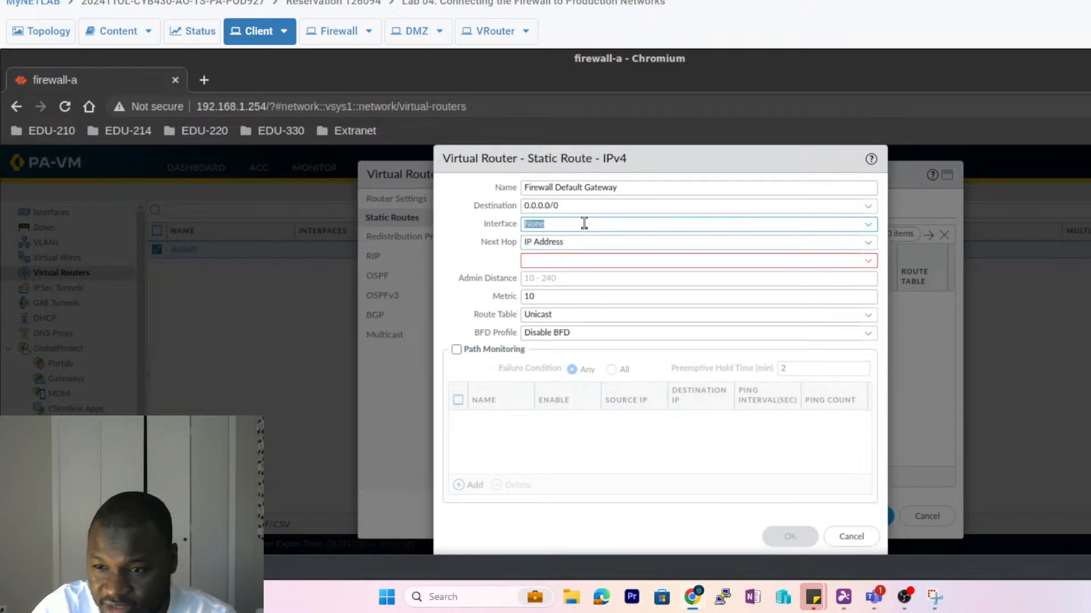
click(867, 224)
click(562, 260)
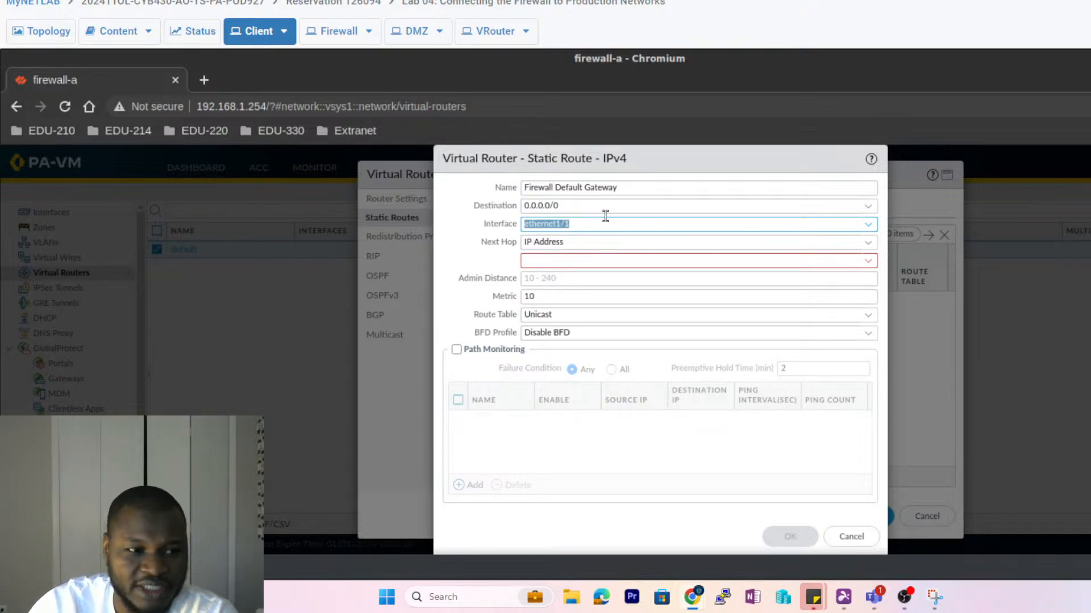
click(534, 259)
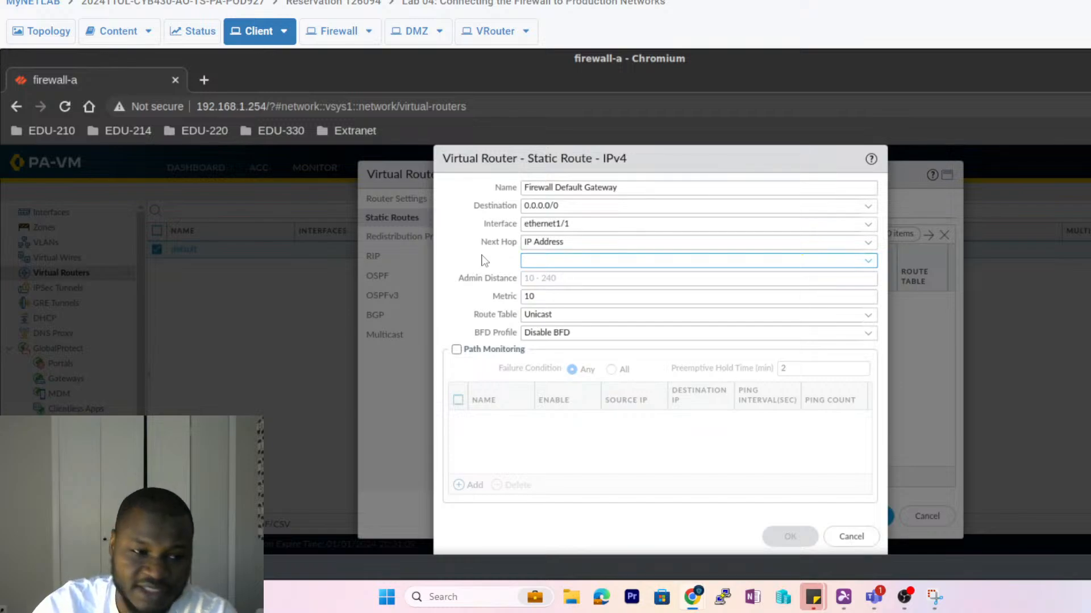
text(20)
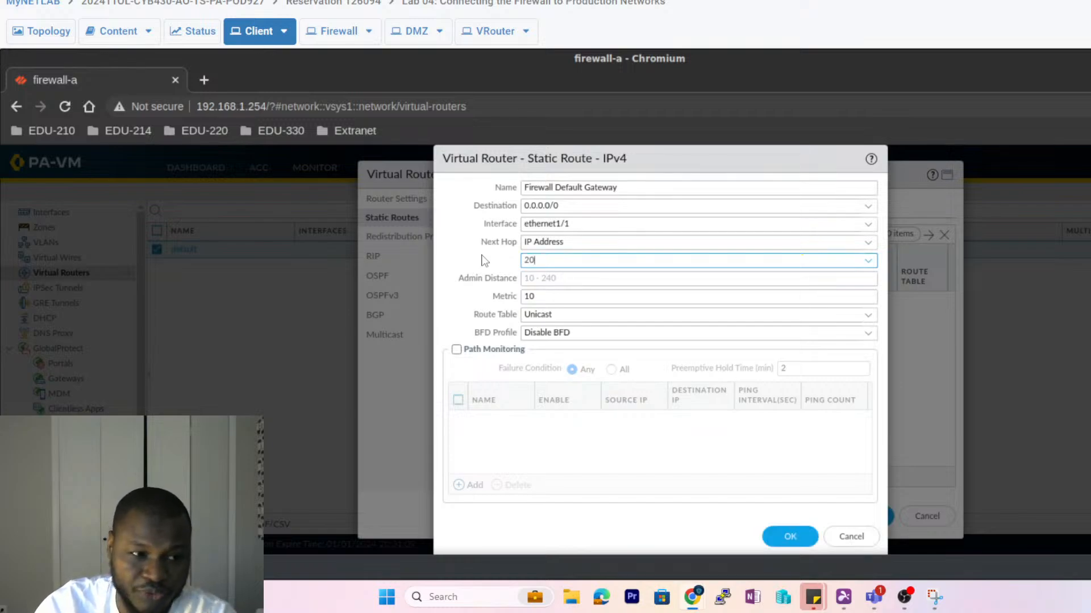
text(3.0.)
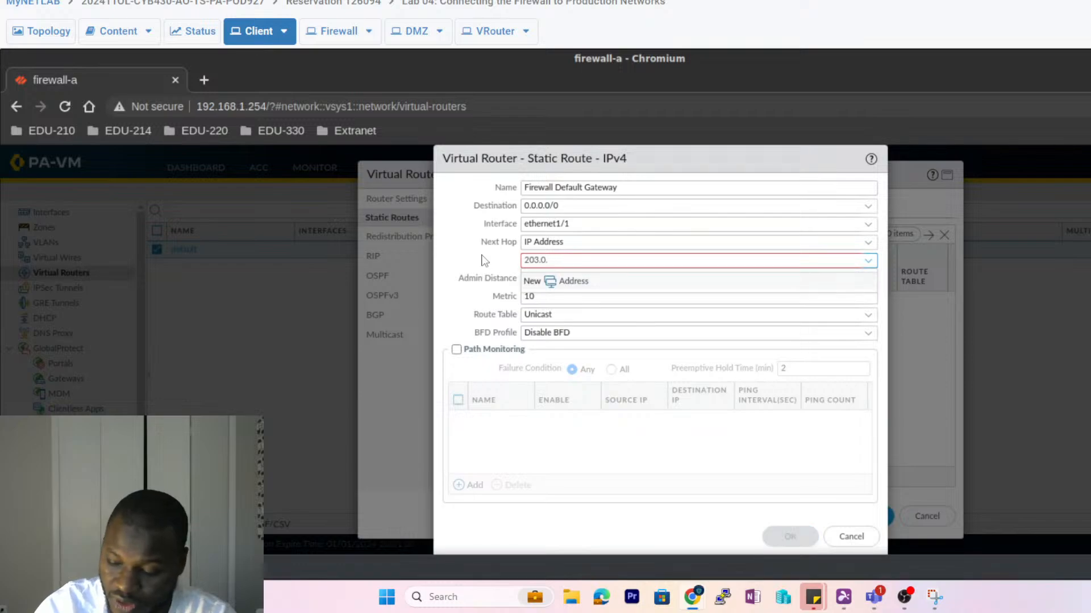
text(113.1)
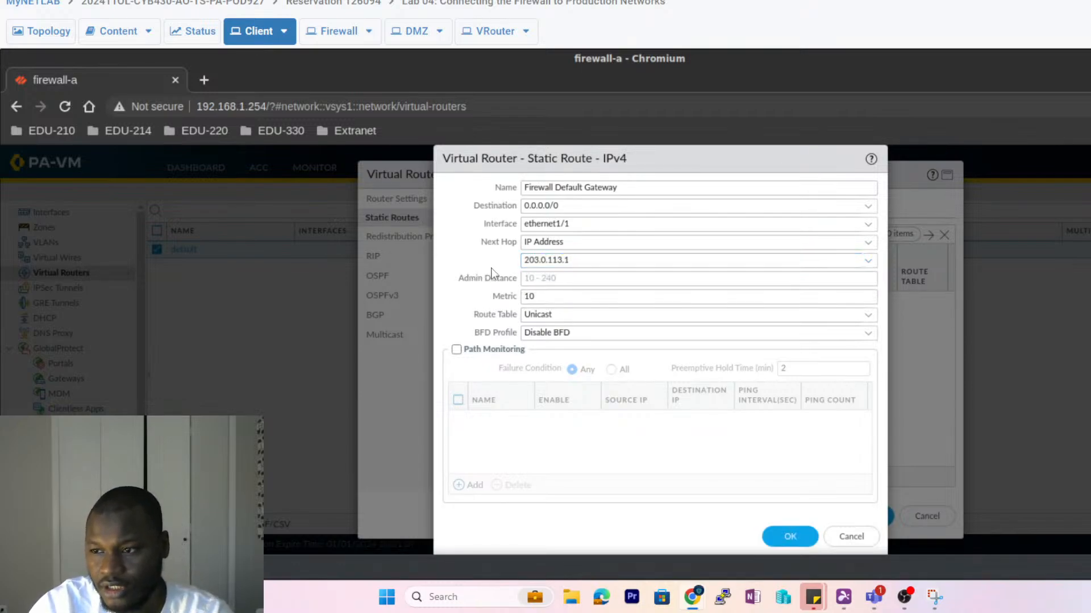
click(868, 263)
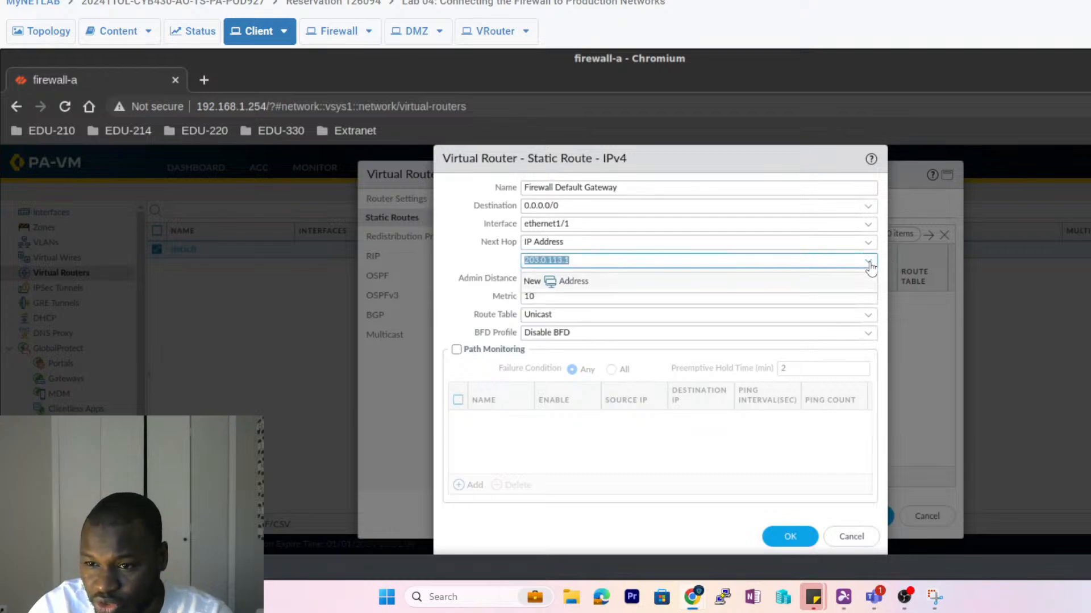
click(501, 271)
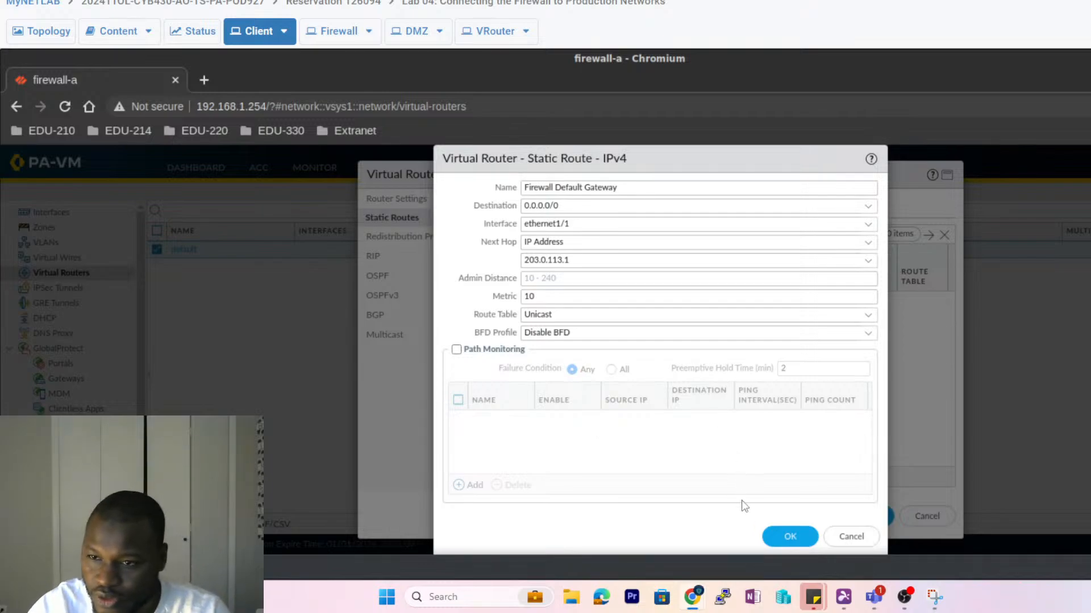
click(786, 539)
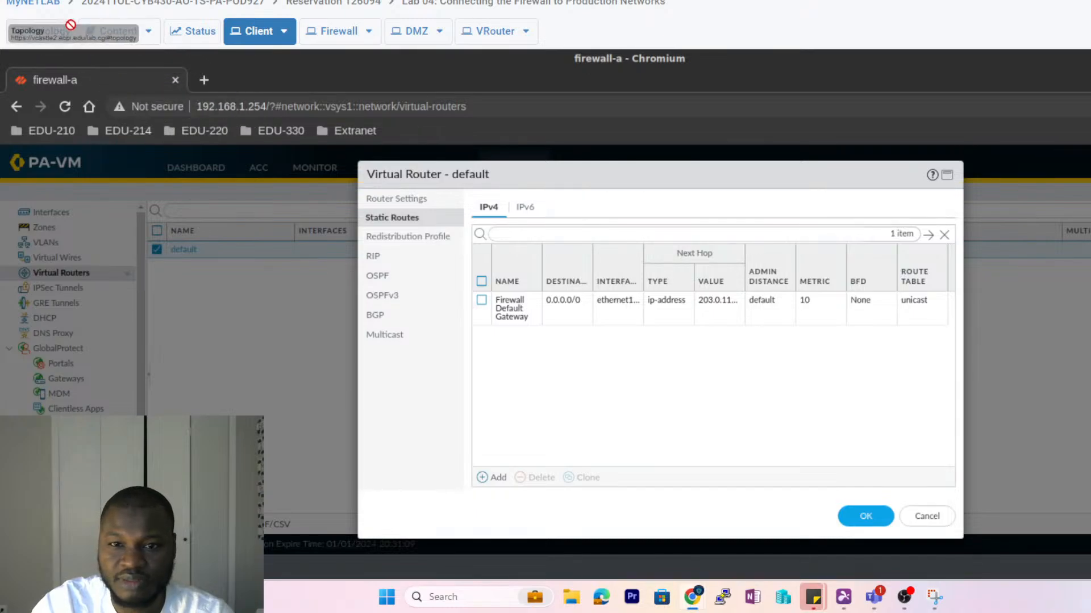
- Check the lab topology diagram, then save the lab-vr virtual router configuration
click(43, 33)
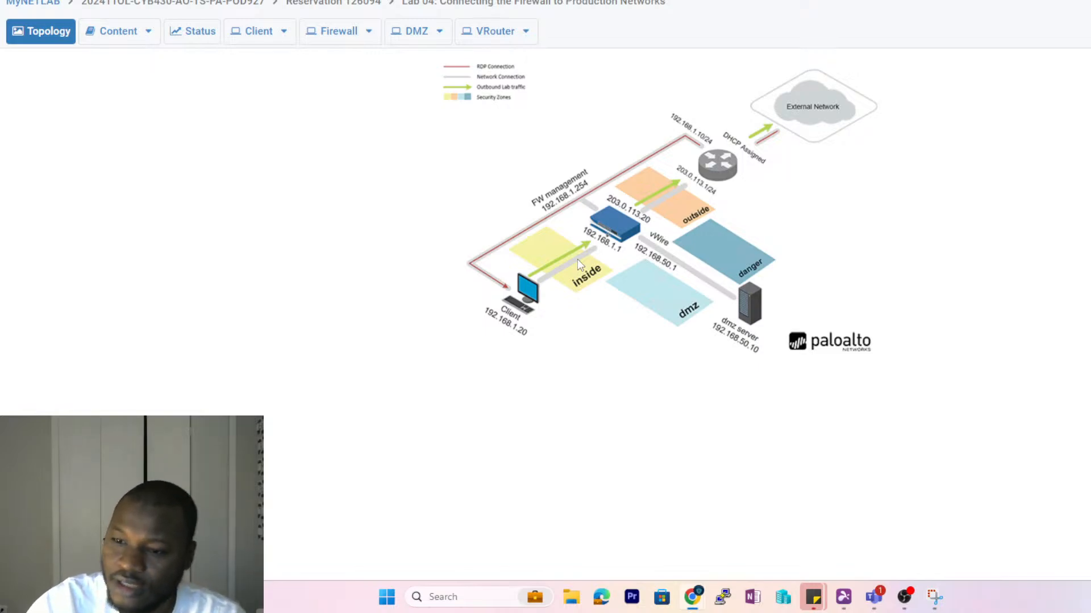
click(261, 32)
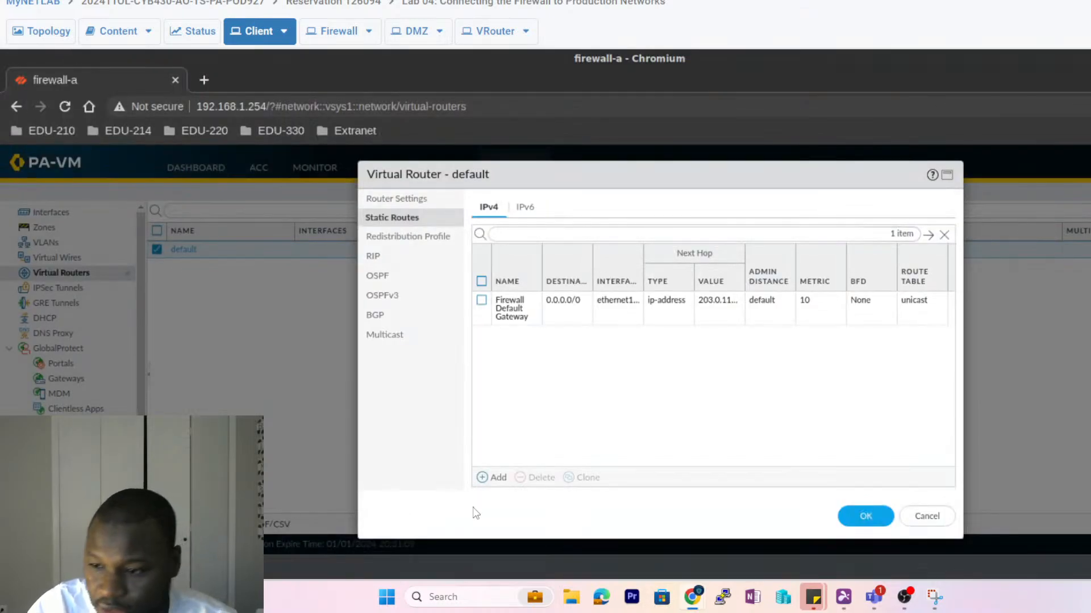
click(864, 515)
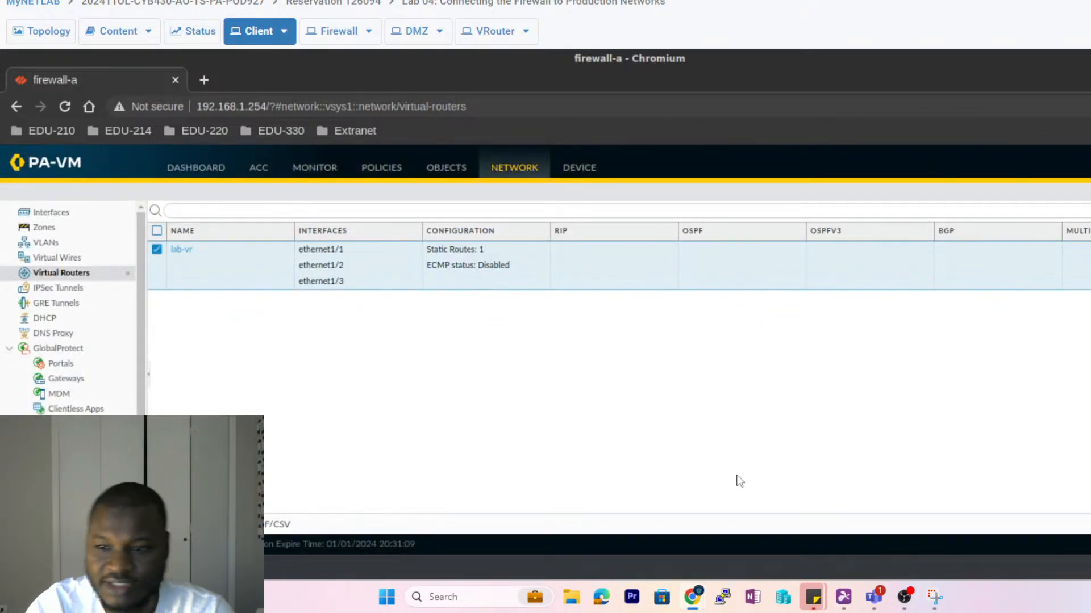
- Dismiss the accidental browser menu and go to Network > Zones
right_click(761, 353)
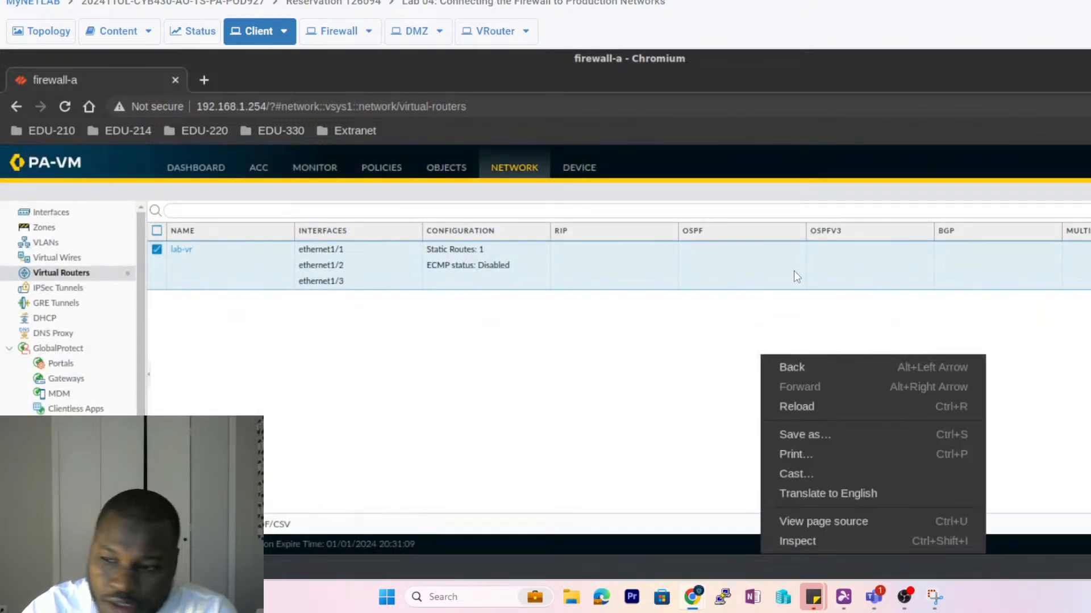
click(625, 356)
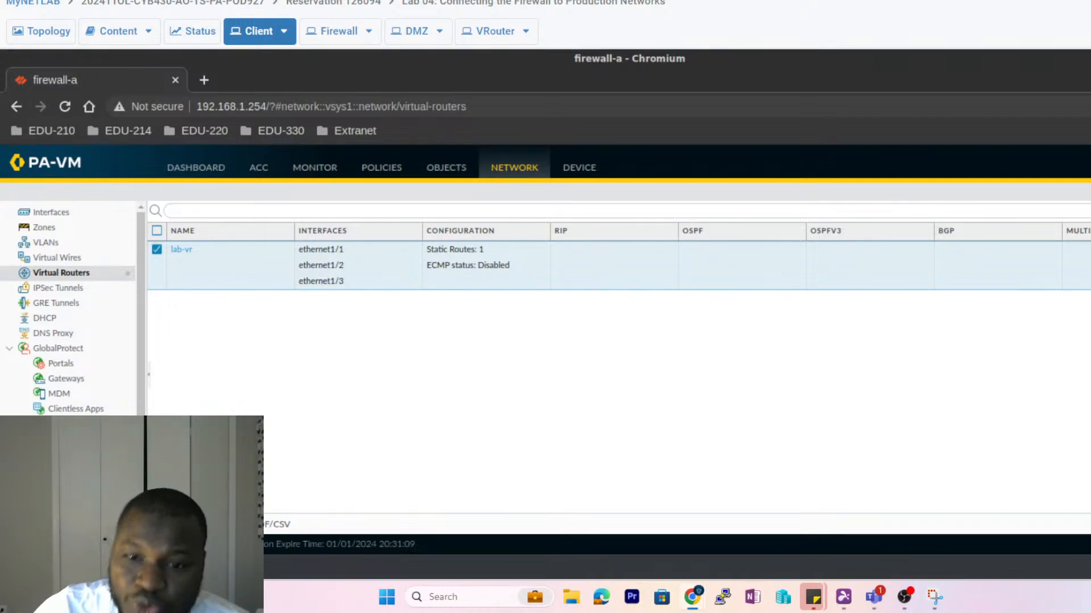
click(44, 227)
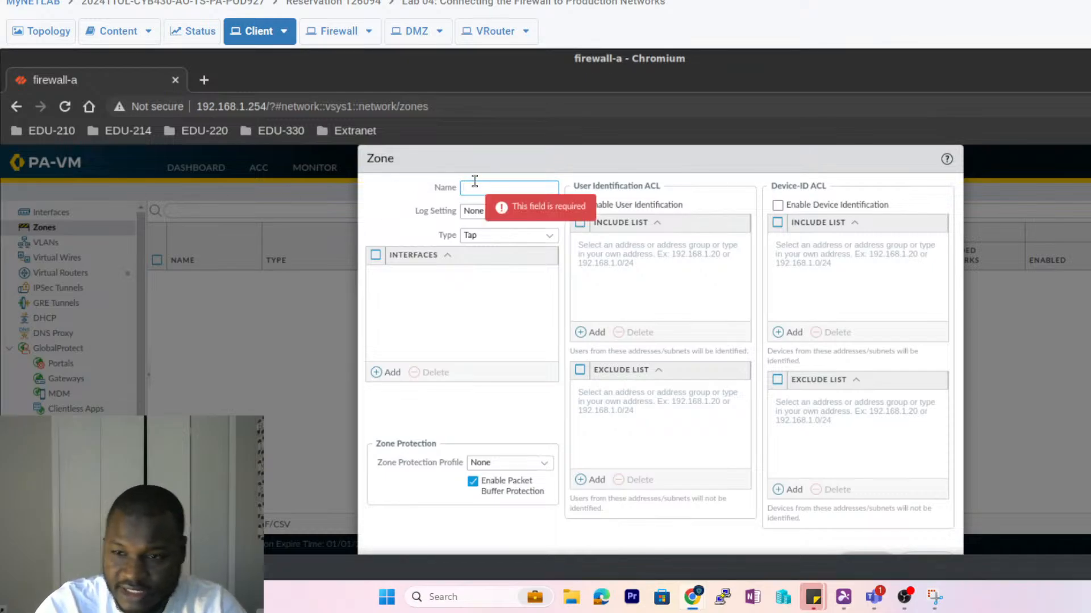
- Create a Layer3 zone named 'Internet' containing ethernet1/1 and save it
text(Internet)
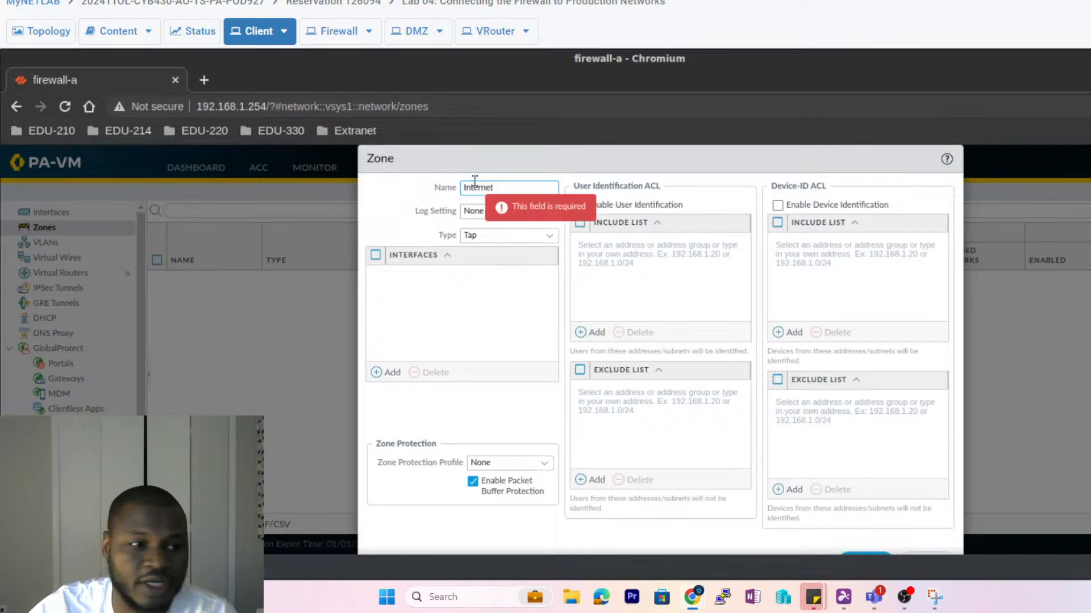
click(548, 239)
click(548, 240)
click(549, 239)
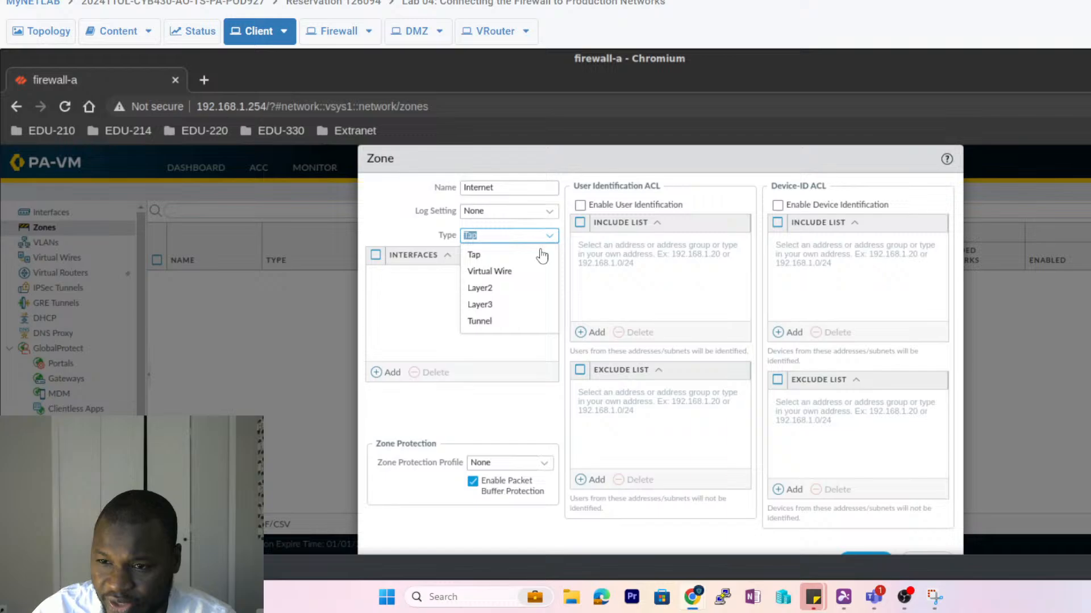
click(492, 307)
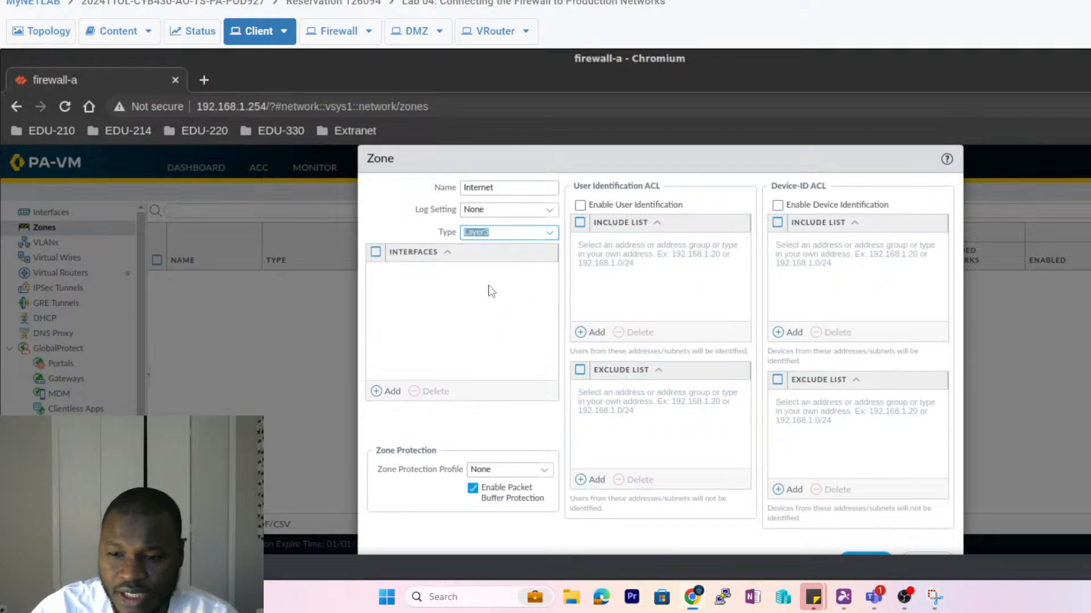
click(377, 393)
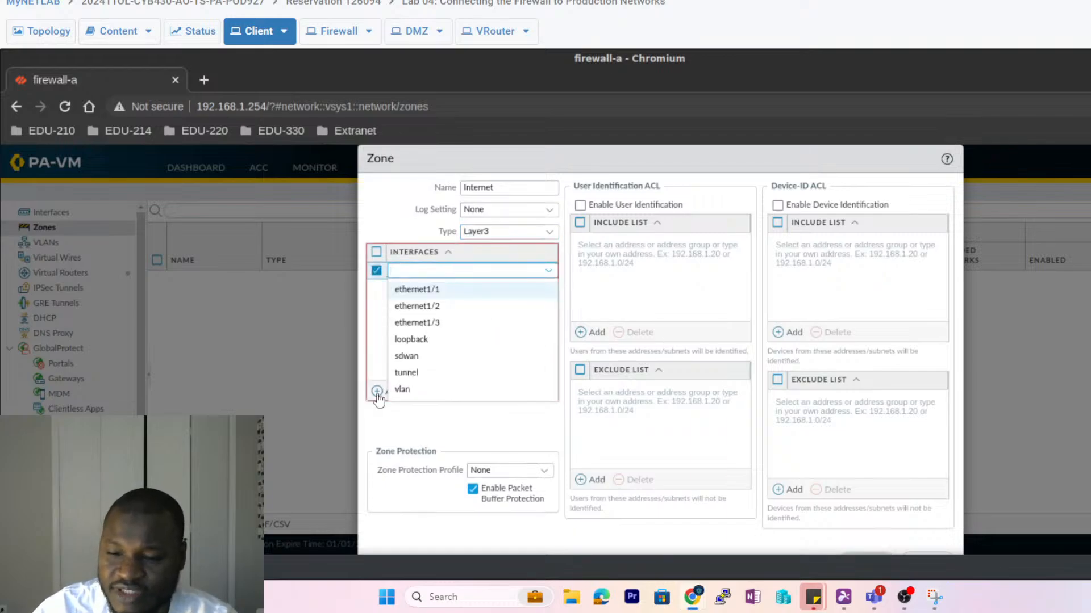
click(417, 290)
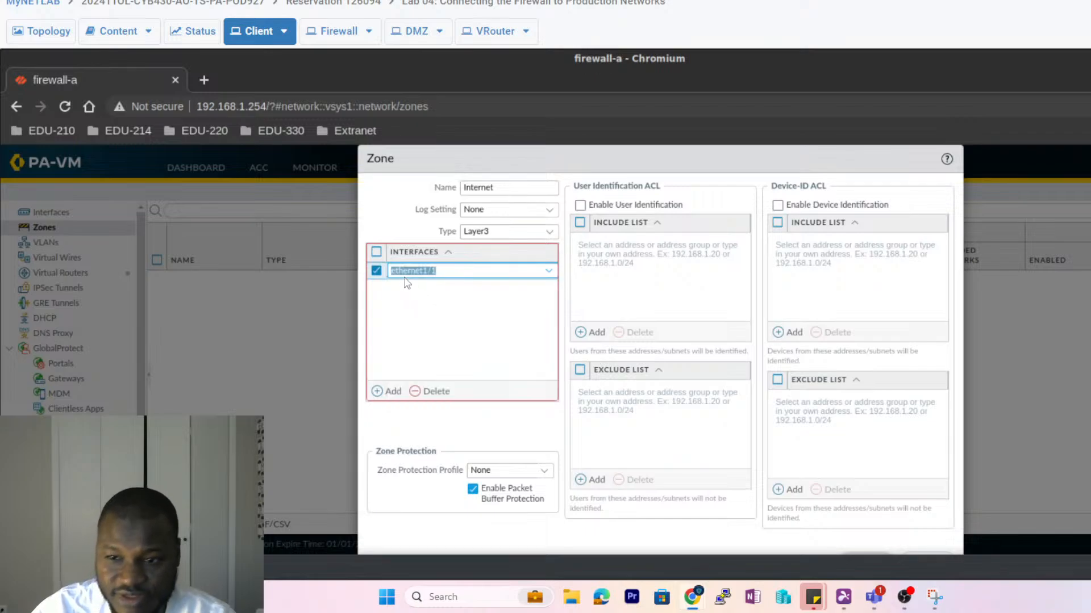
click(435, 303)
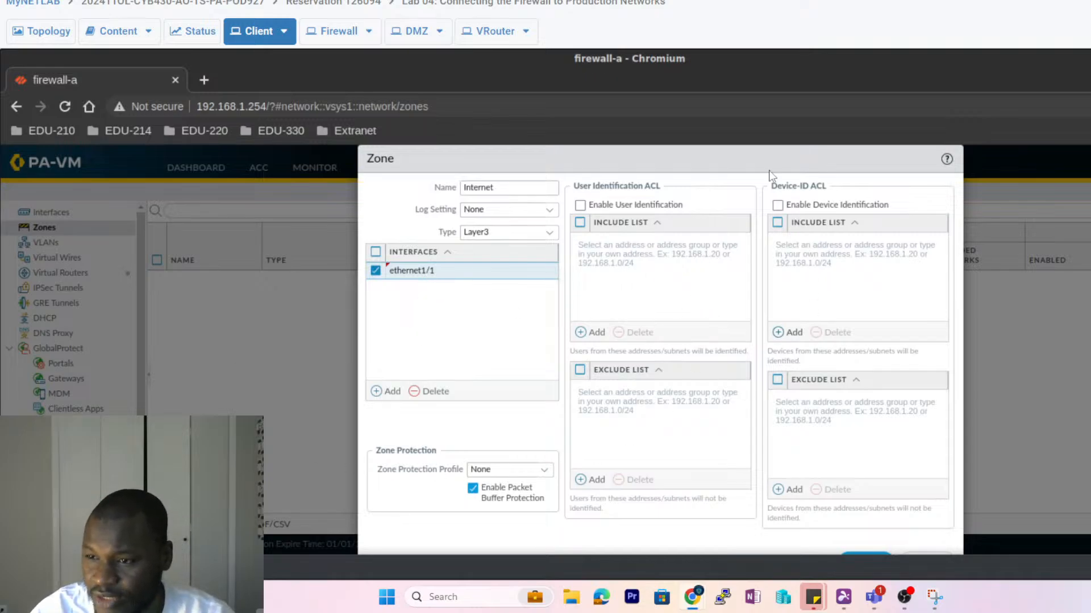
drag(728, 158, 728, 141)
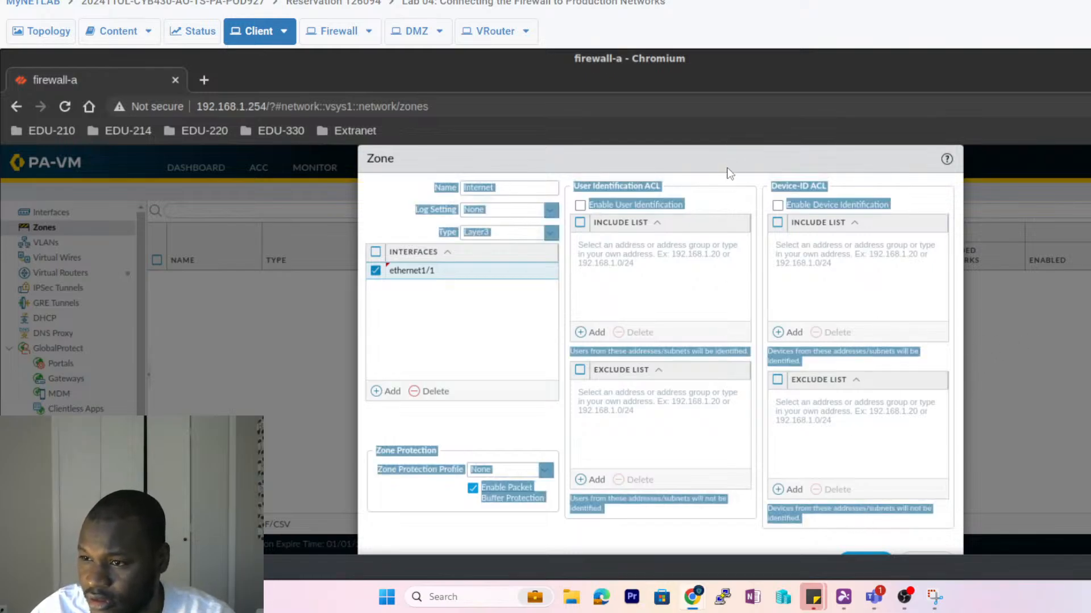
drag(709, 155, 715, 134)
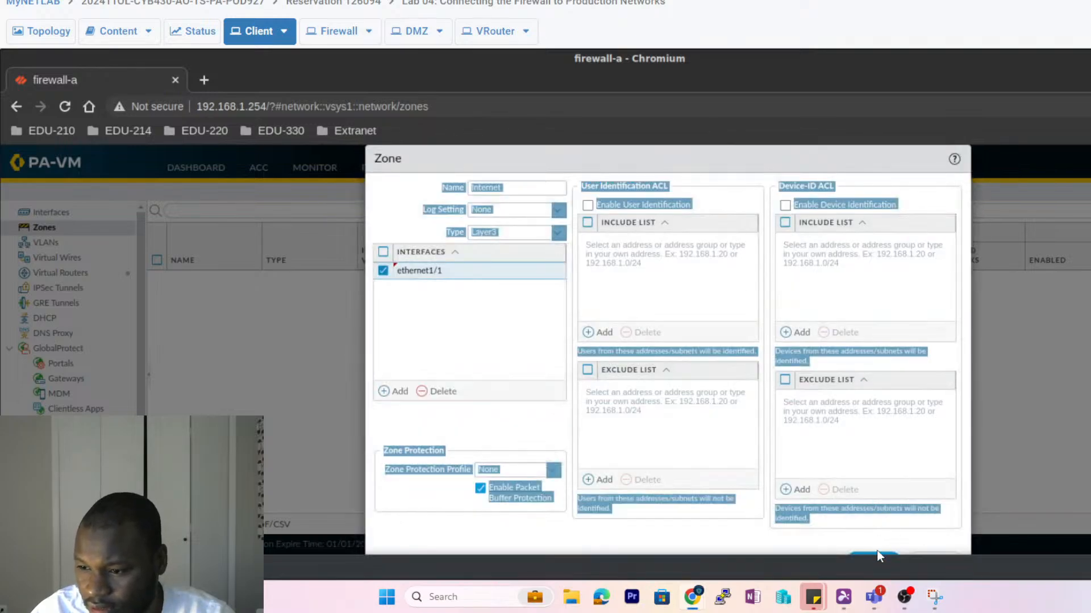
click(856, 553)
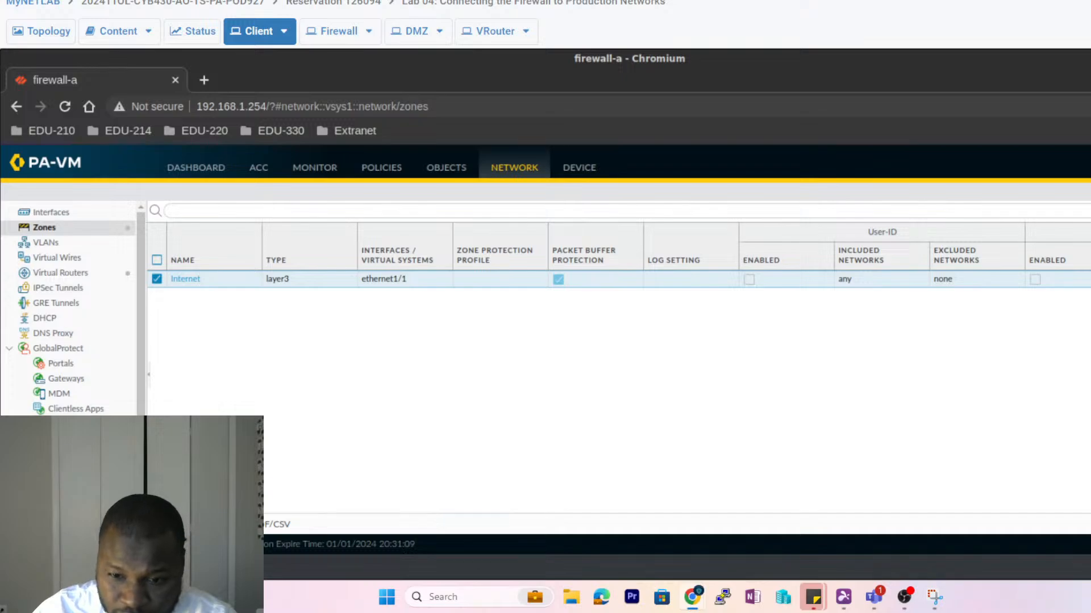
click(167, 525)
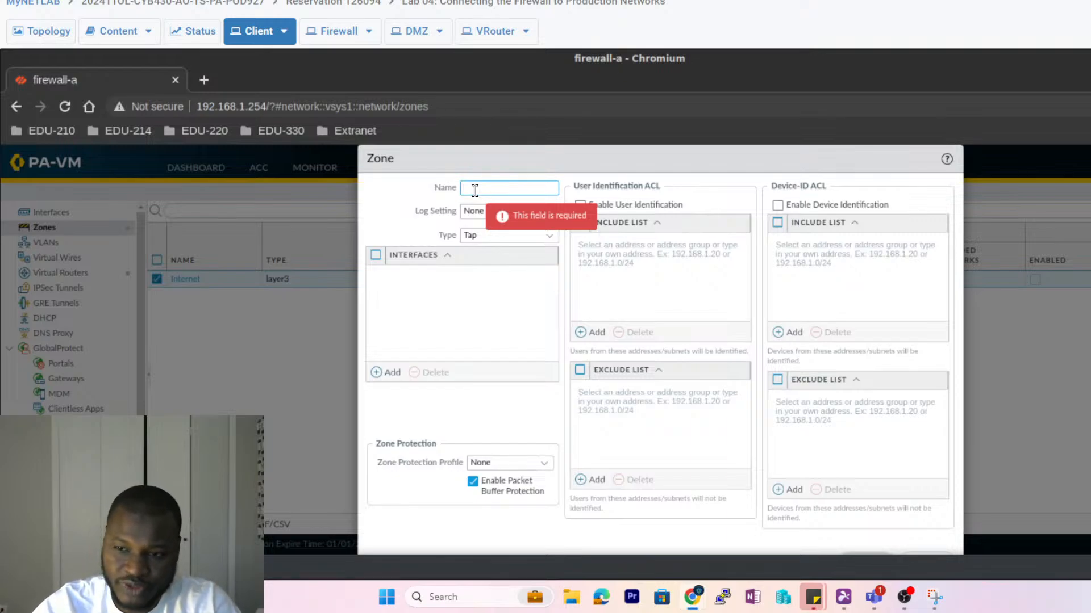
- Create a Layer3 zone named 'Users Net' containing ethernet1/2 and save it
text(ser)
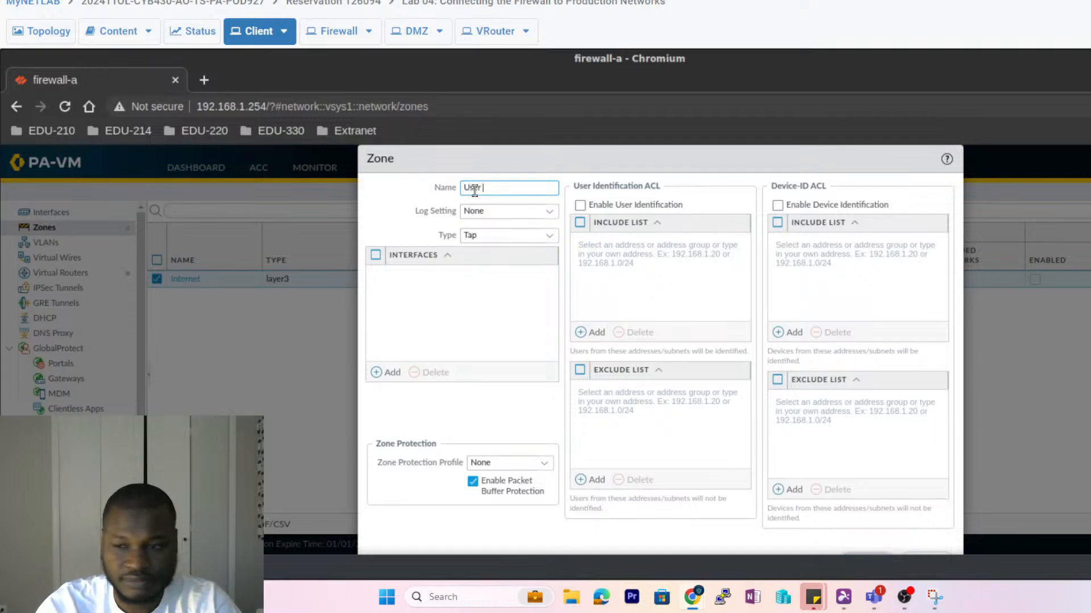
key(BackSpace)
text(s Net)
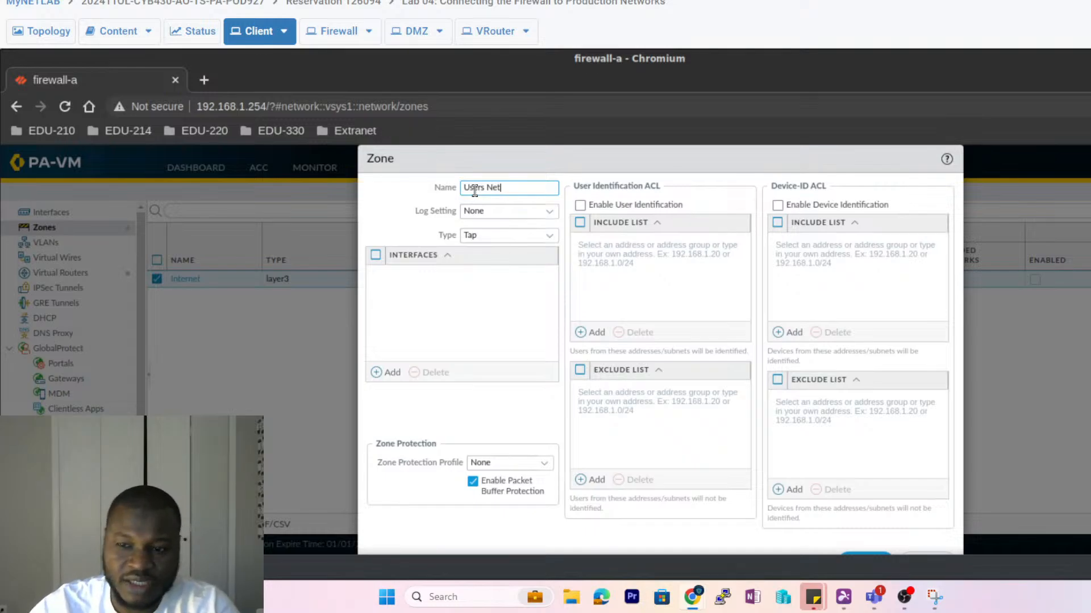
click(549, 237)
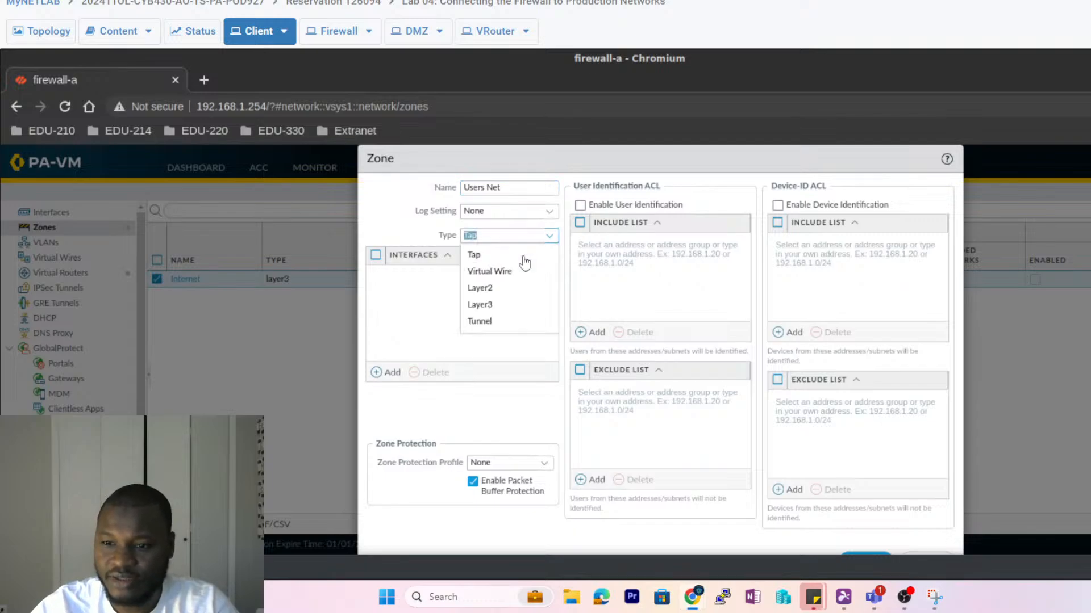
click(492, 305)
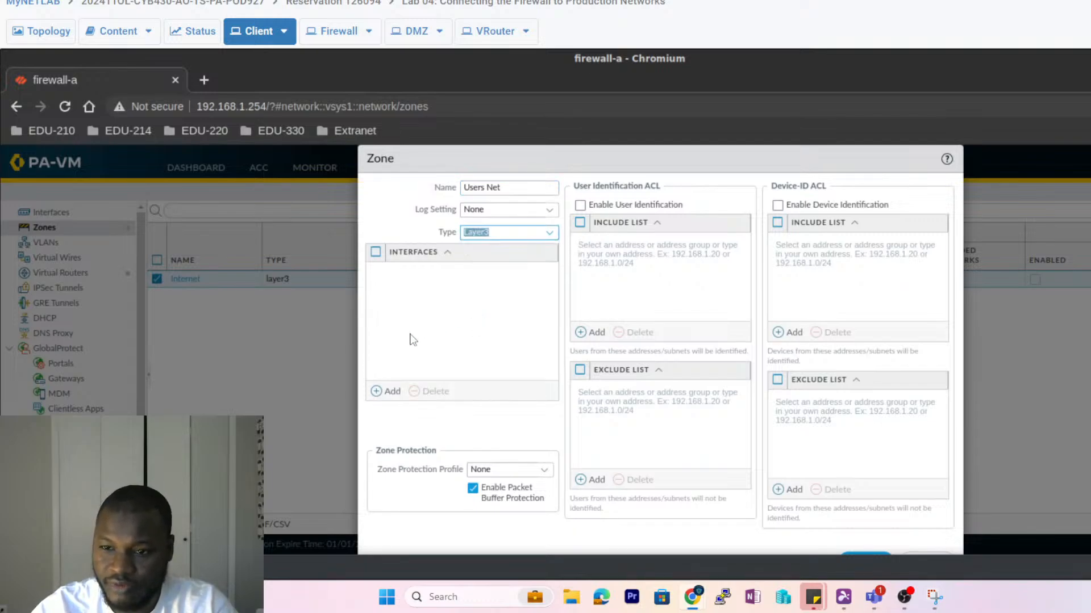
click(377, 391)
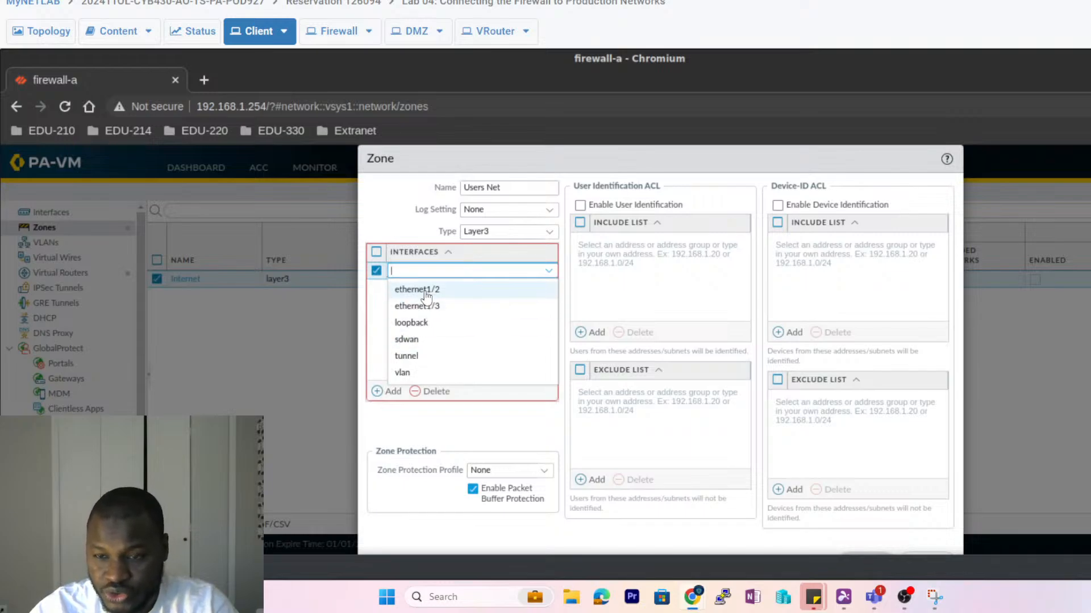
click(427, 291)
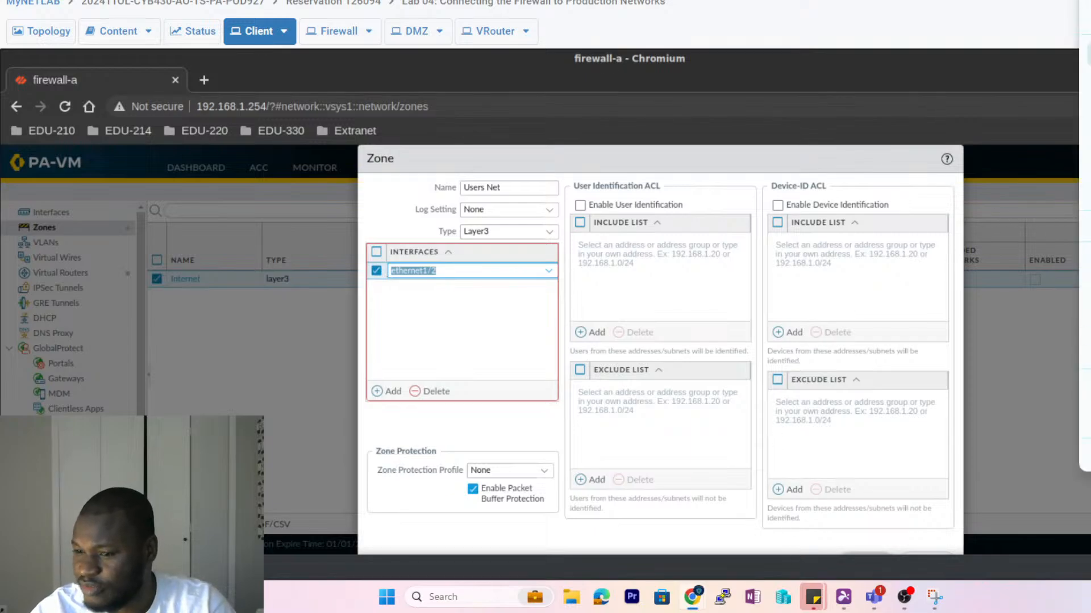
key(ctrl+minus)
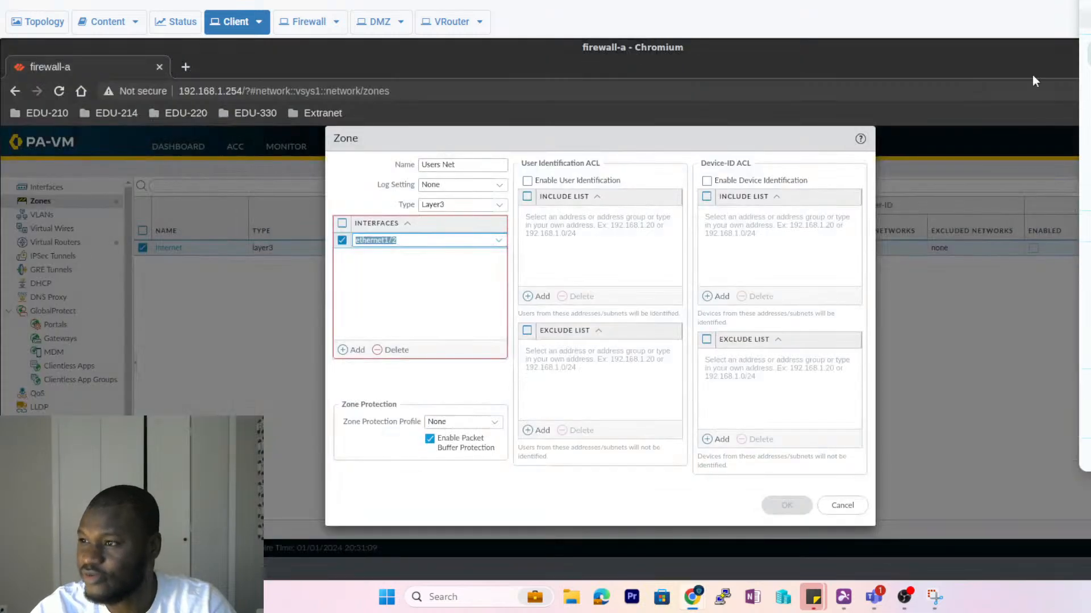
click(414, 292)
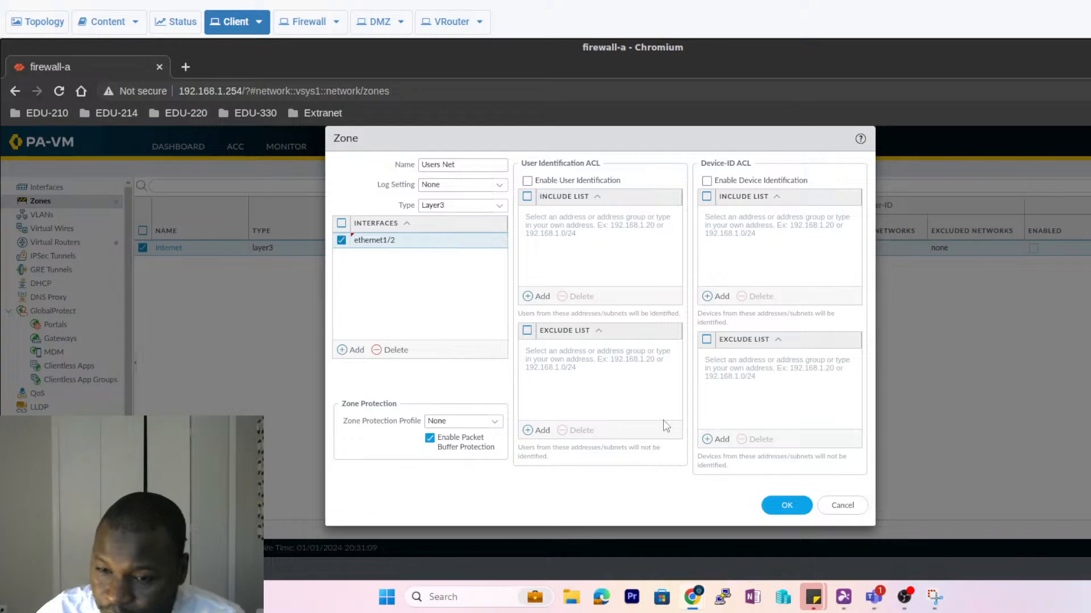
click(785, 510)
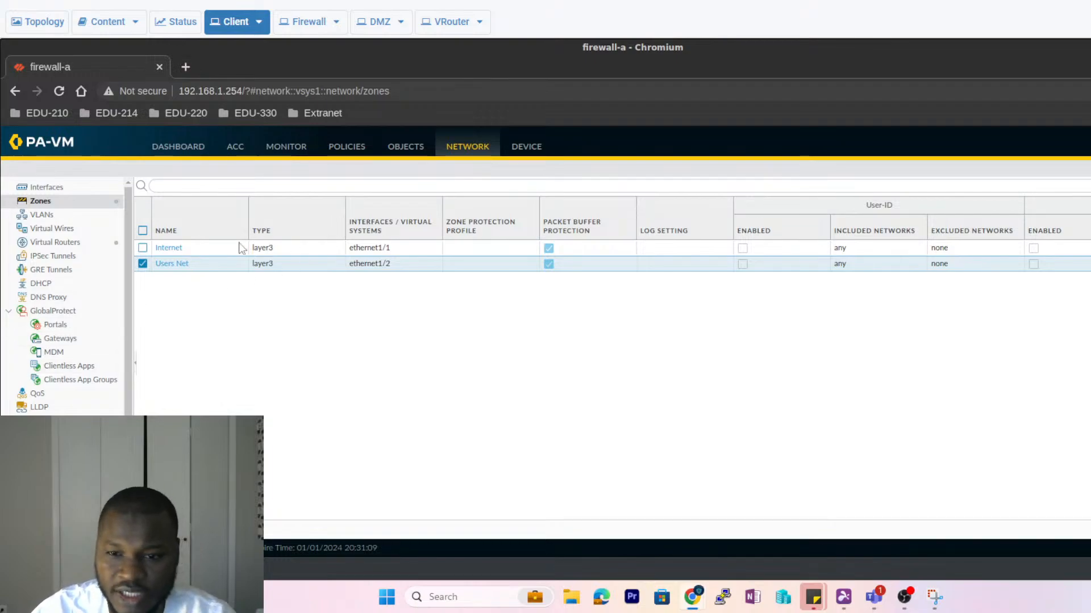
click(150, 529)
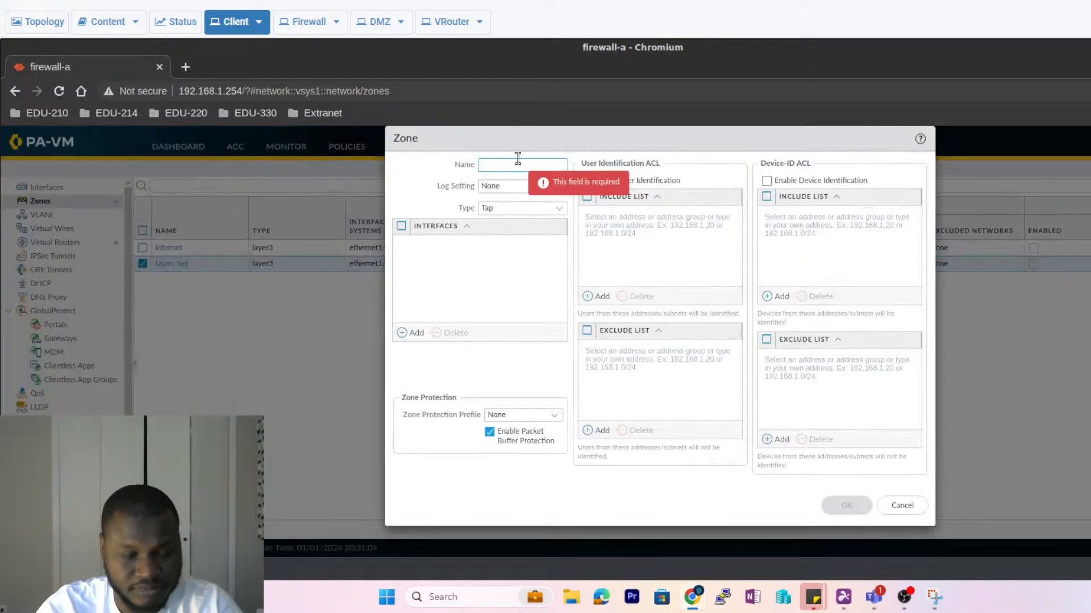
- Create a Layer3 zone named 'Extra Net' containing ethernet1/3 and save it
text(Ex)
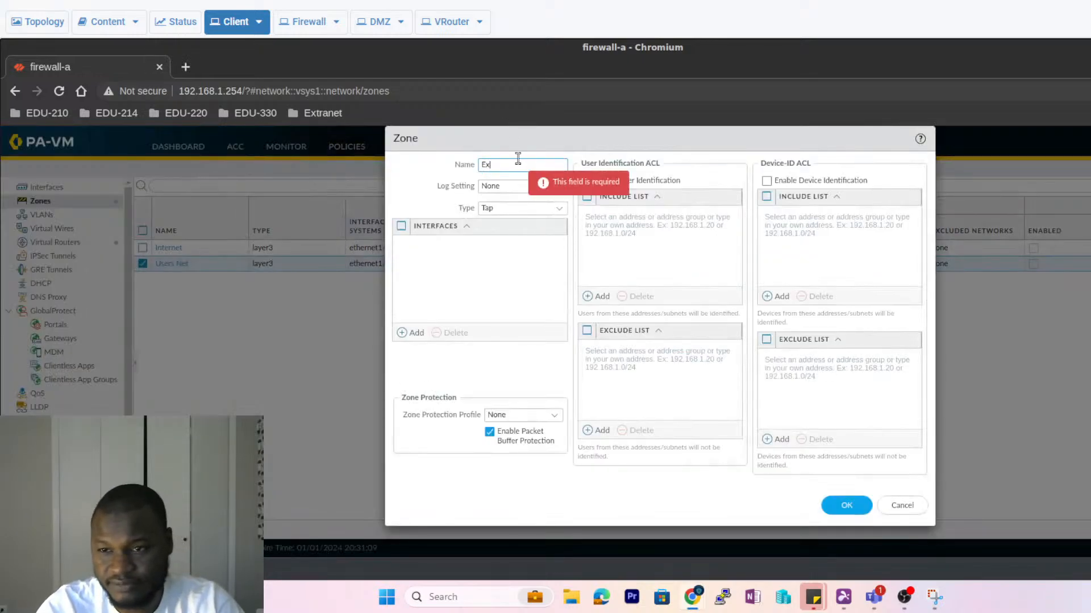
text(tra Net)
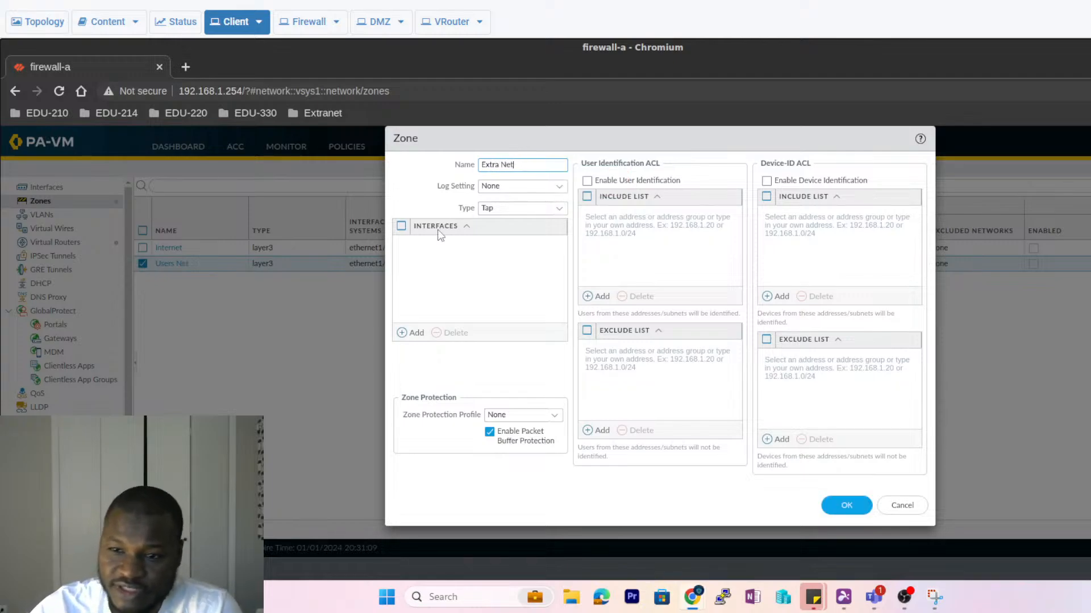
click(557, 211)
click(505, 275)
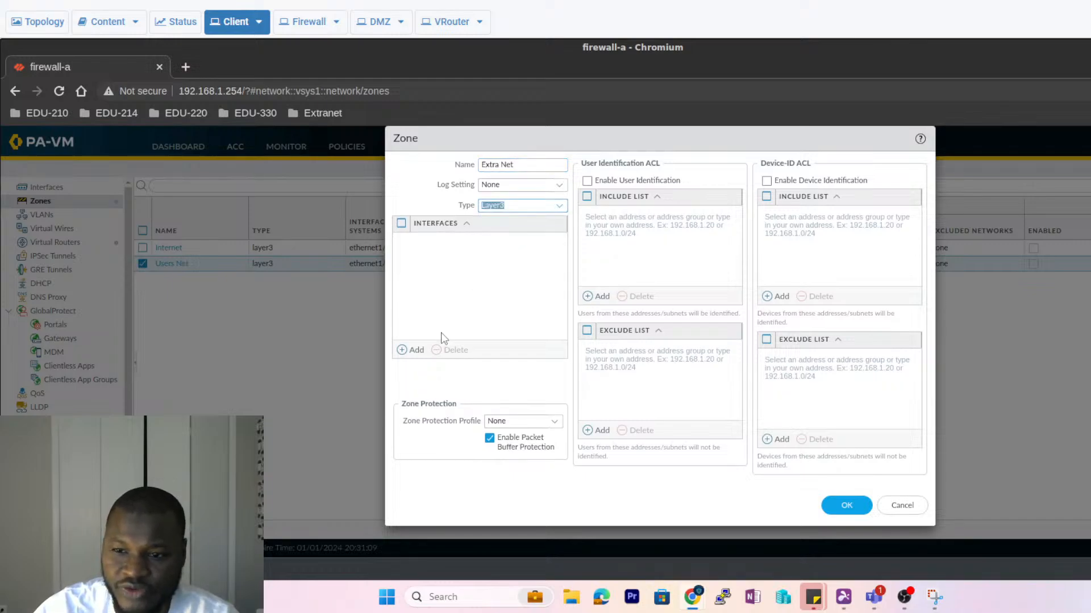
click(417, 350)
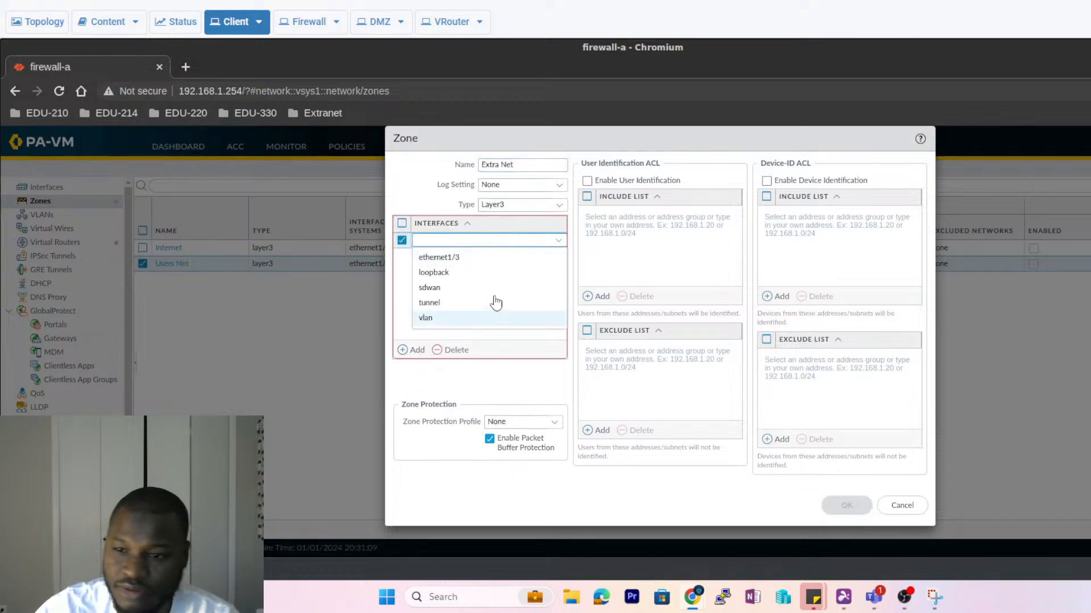
click(448, 258)
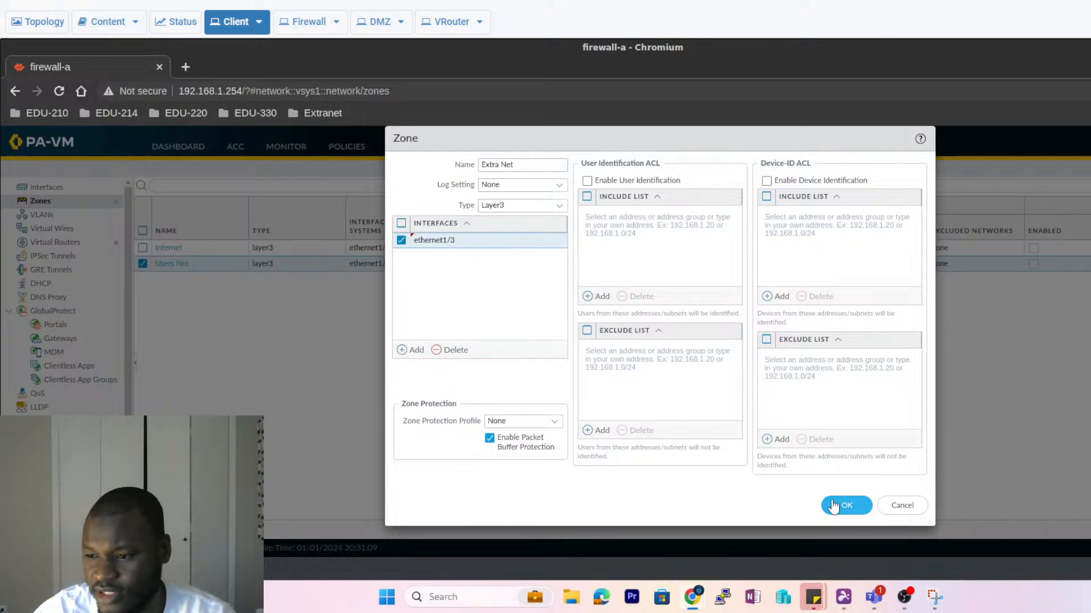
click(835, 504)
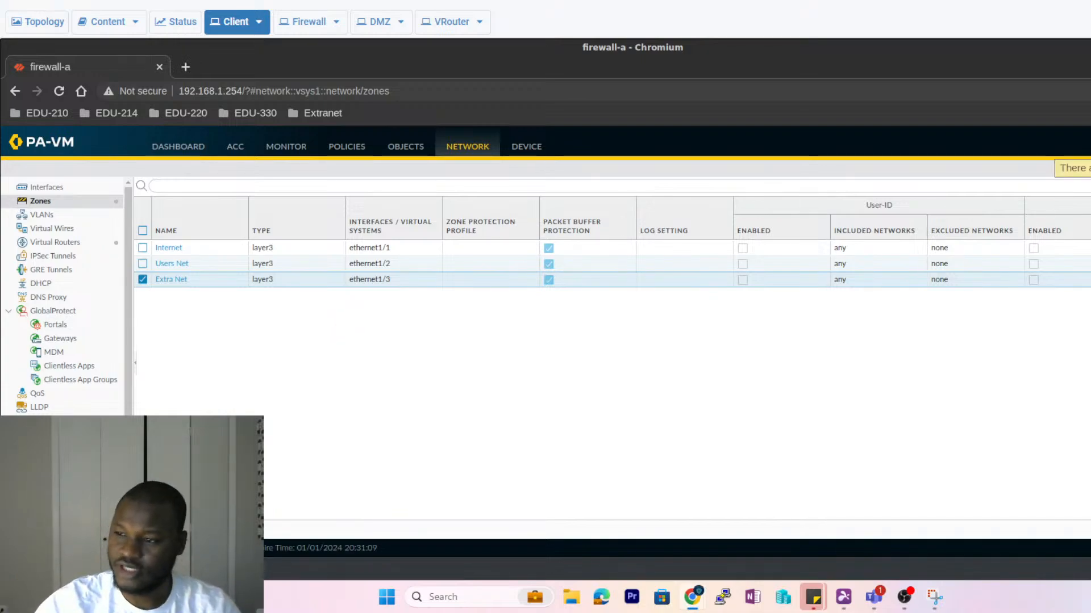
- Show the Ethernet interfaces list to confirm ethernet1/1–1/3 zone assignments
click(44, 189)
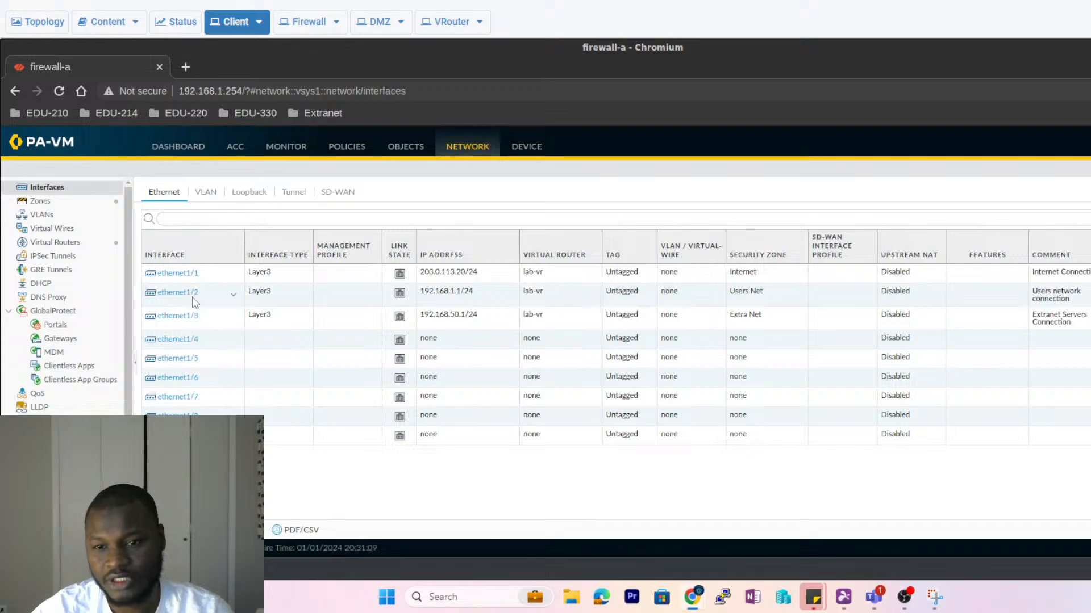
mouse_move(182, 319)
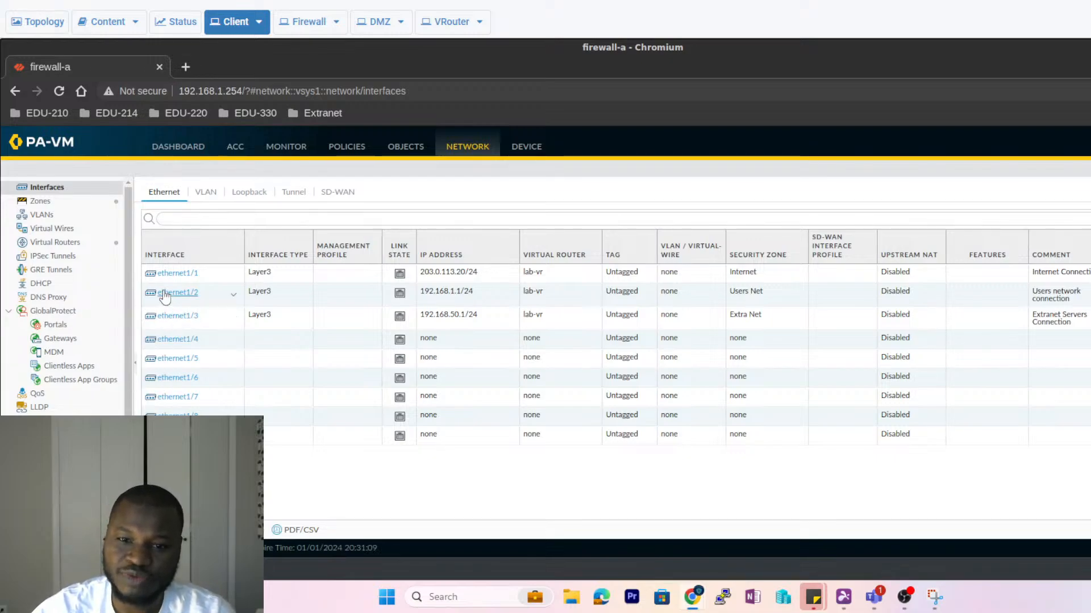
- Review lab-vr's static routes, close its settings, and move to the Zones list
click(54, 245)
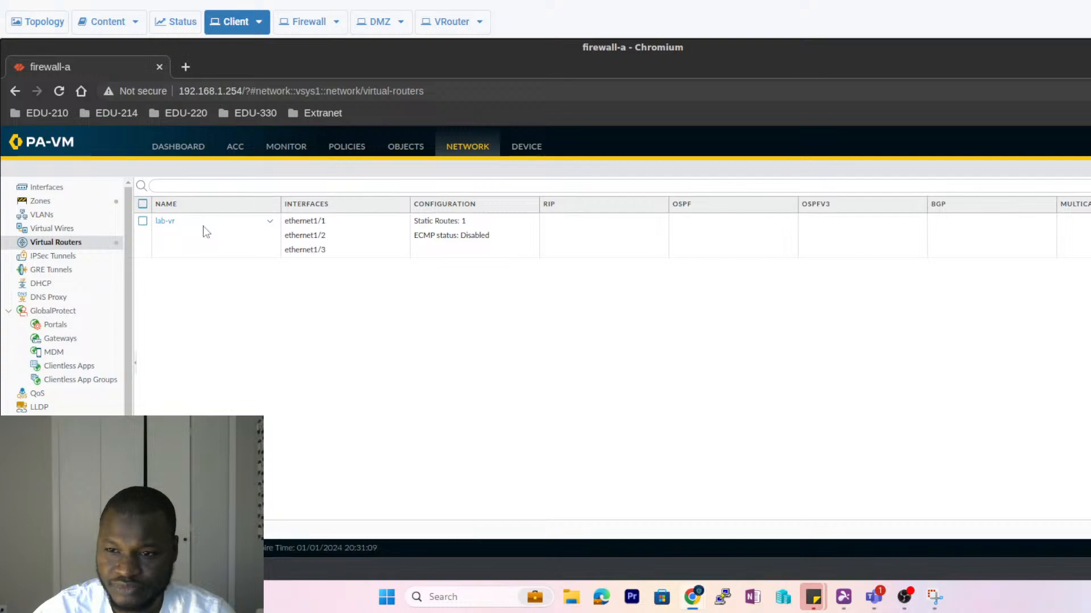
click(167, 227)
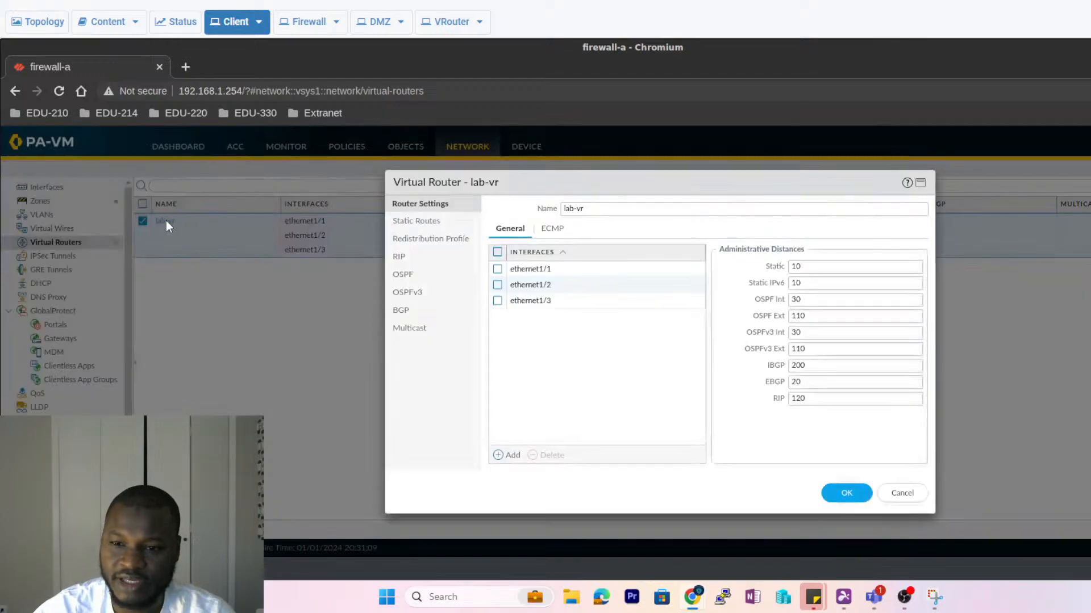
click(428, 224)
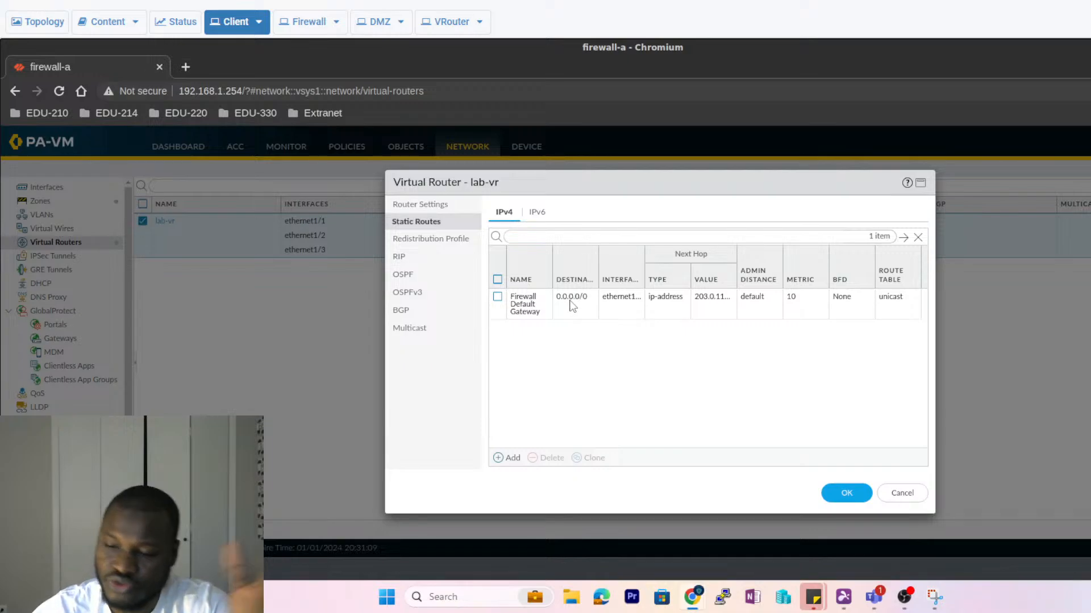
click(845, 493)
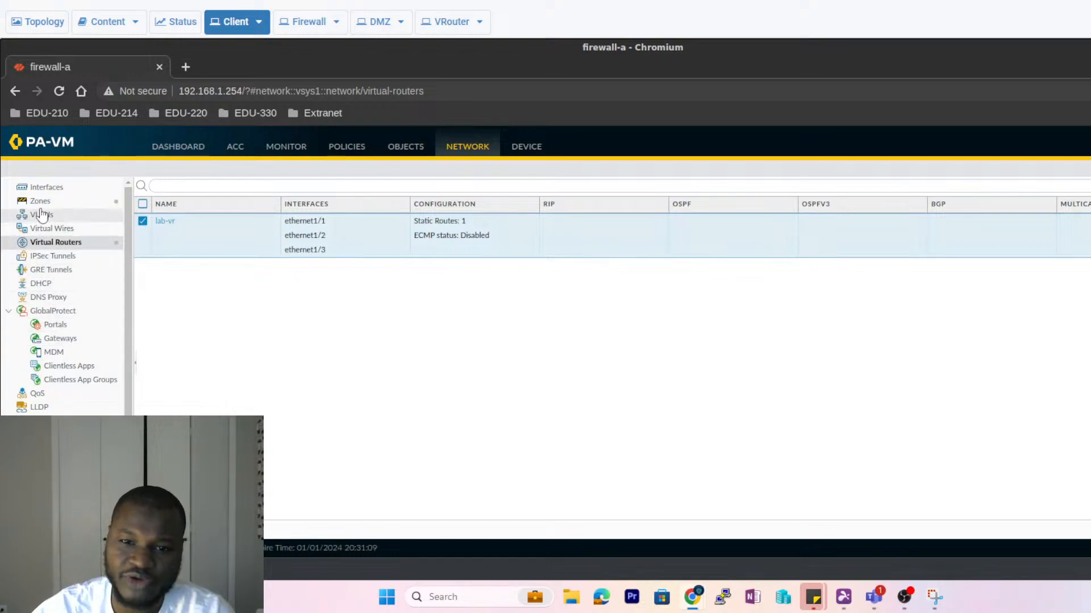
click(41, 202)
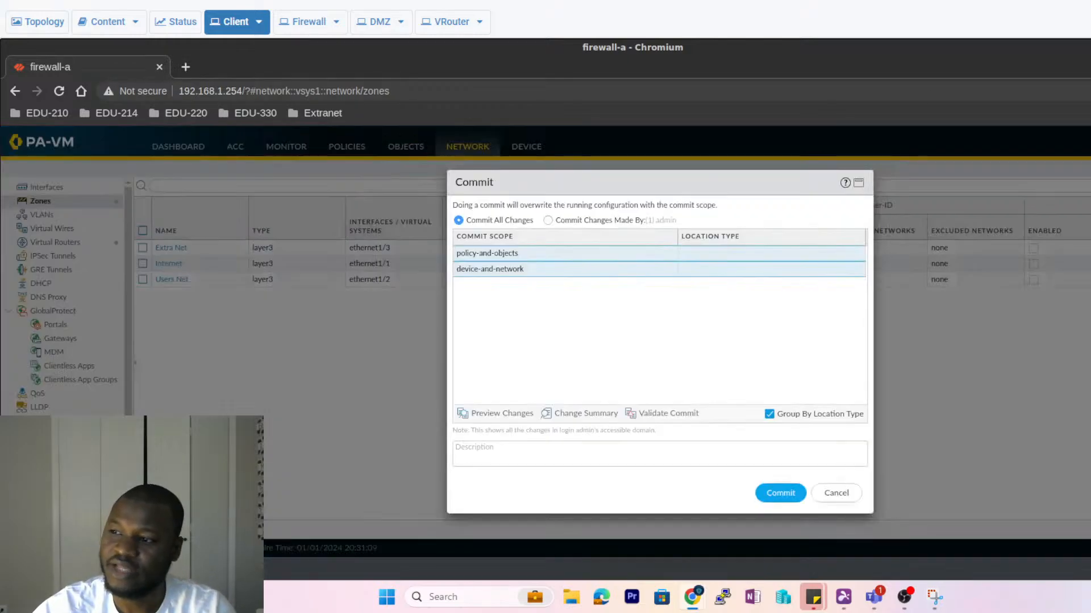
- Commit the firewall configuration and dismiss the no-pending-changes report
click(774, 495)
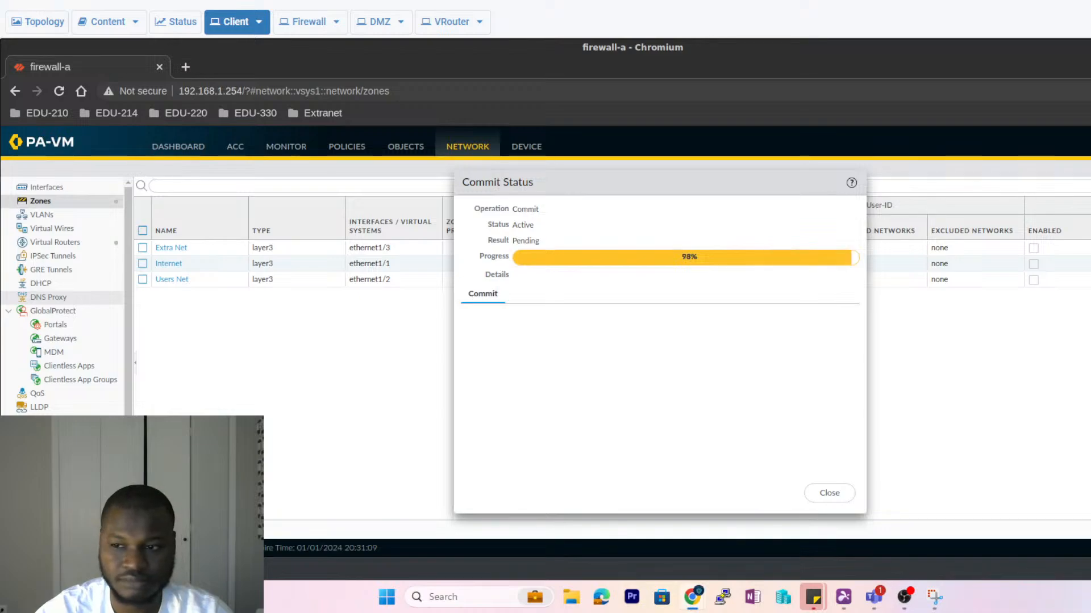
click(828, 494)
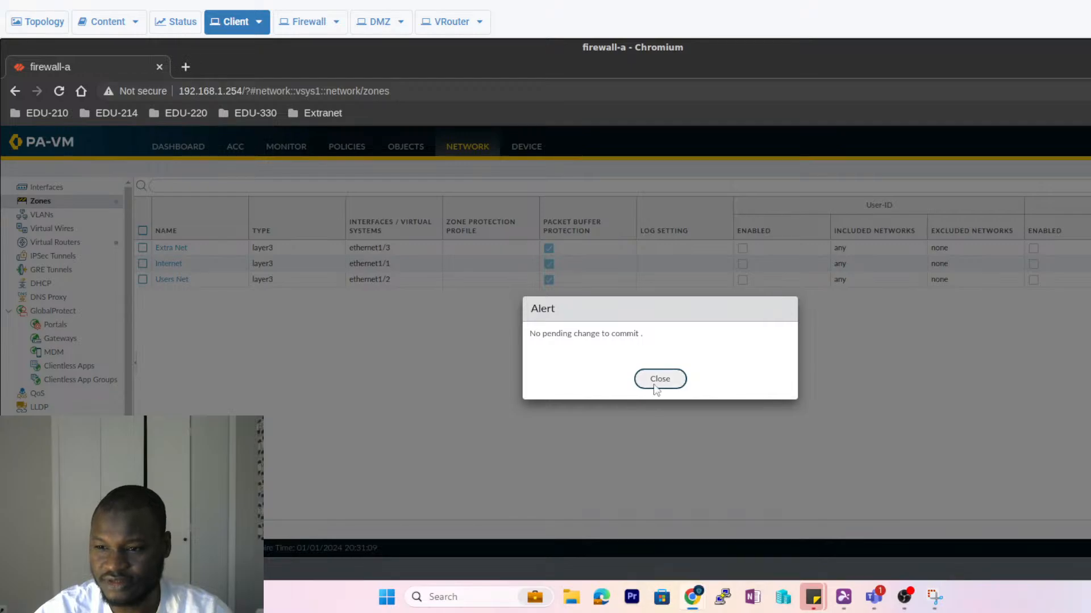
click(656, 383)
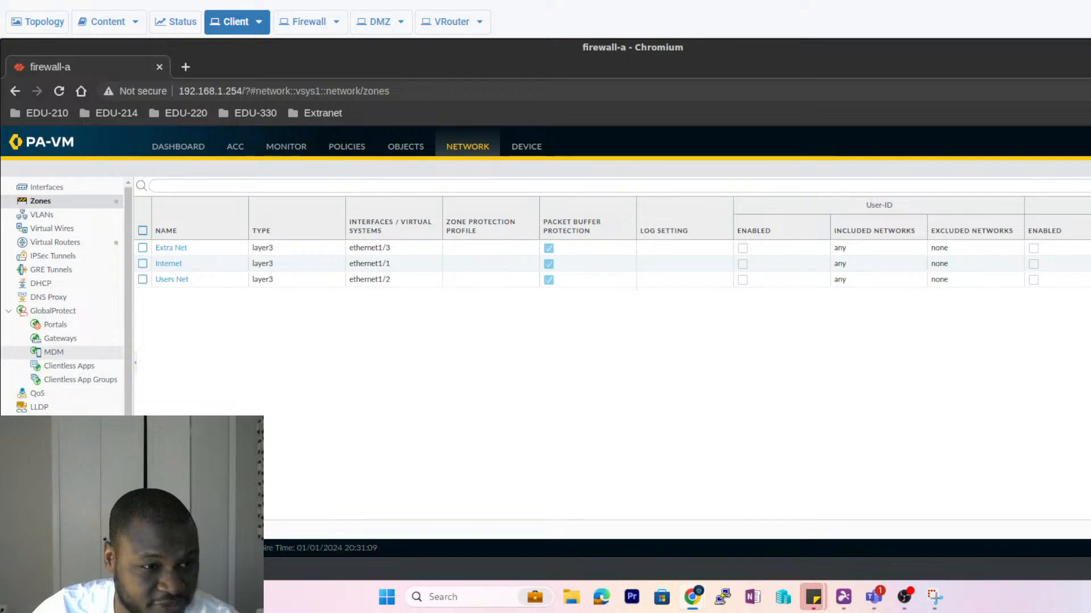
- Save the configuration, then minimize the browser to show the lab desktop
click(1088, 146)
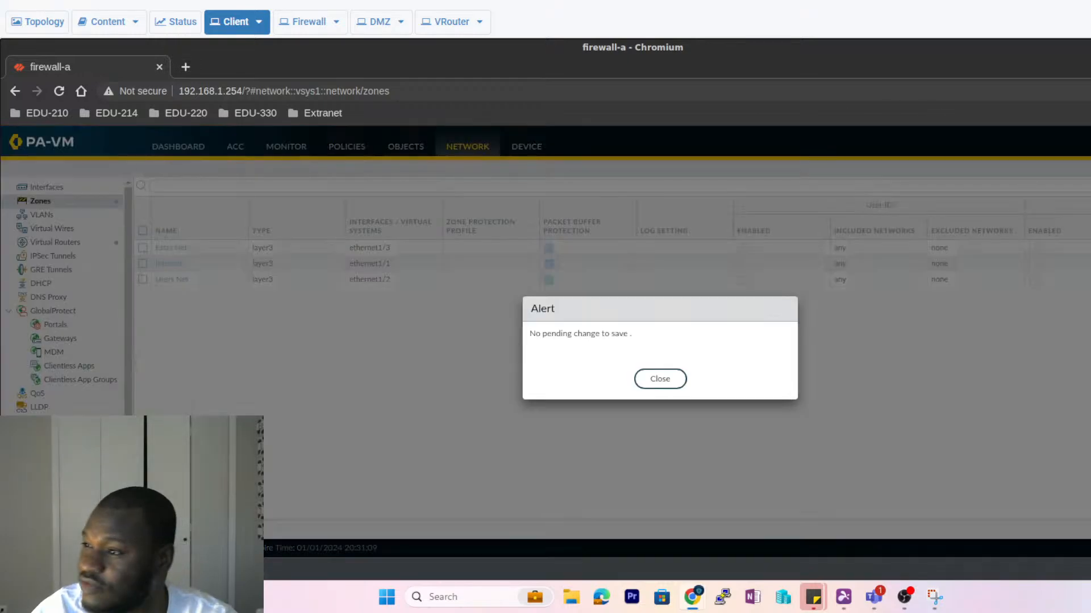
click(667, 386)
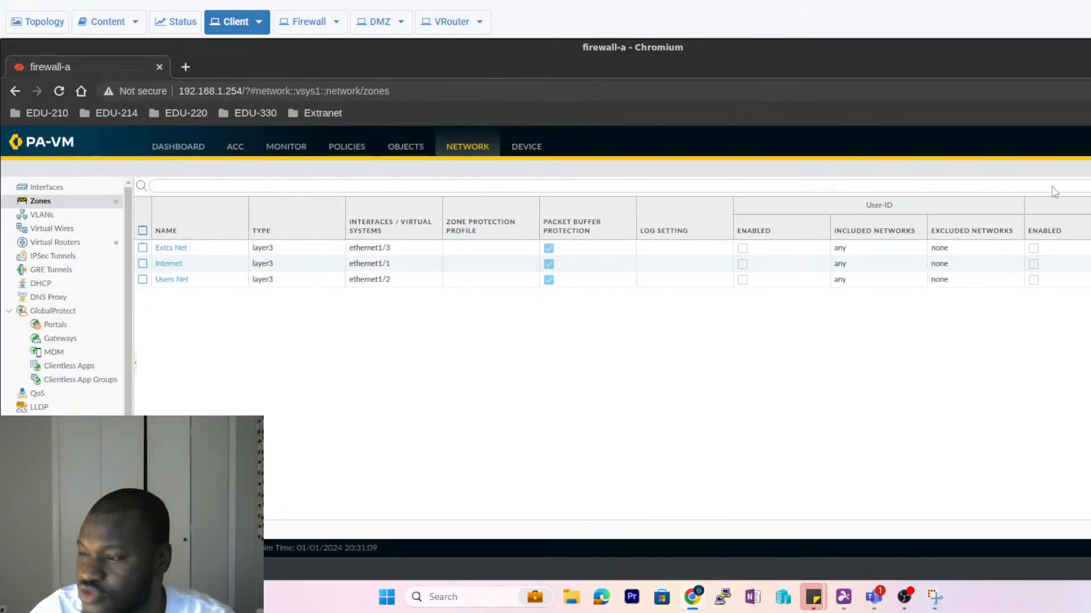
click(1088, 48)
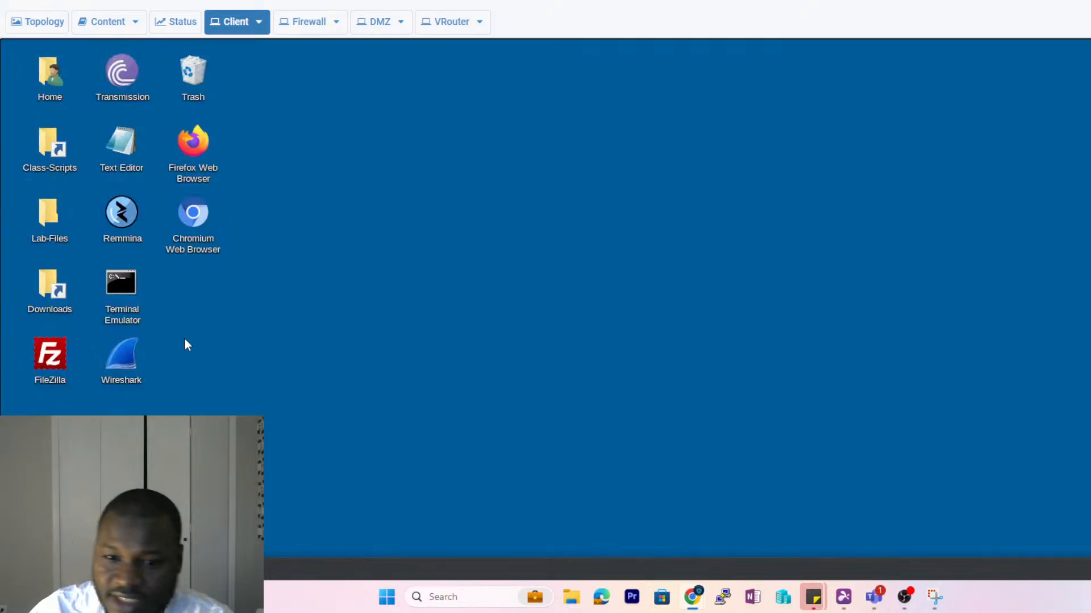
- Launch Remmina and connect to Firewall-A (192.168.1.254) over SSH
double_click(123, 214)
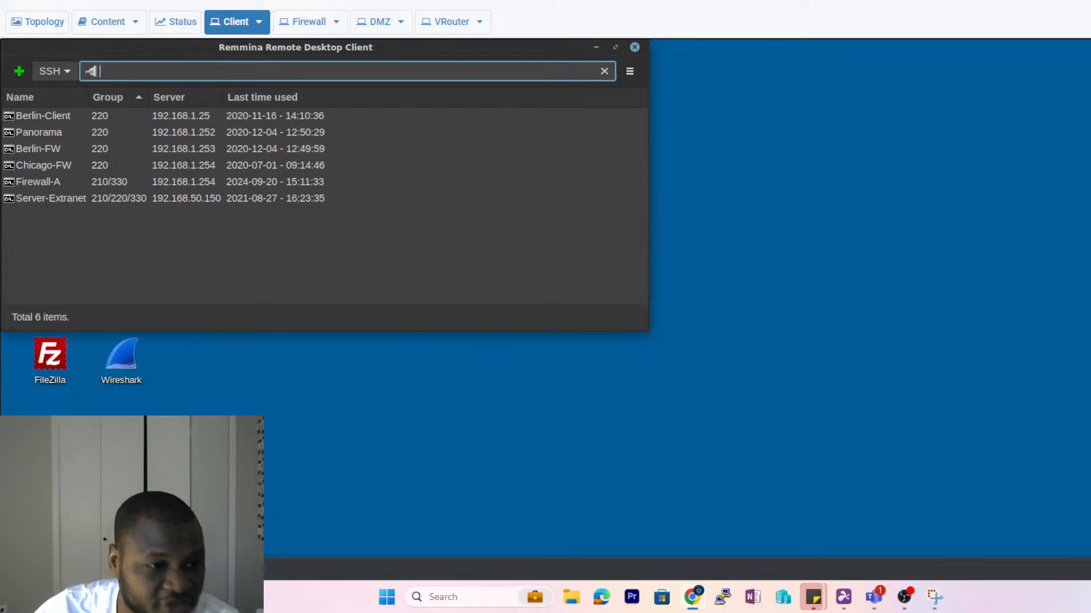
click(39, 184)
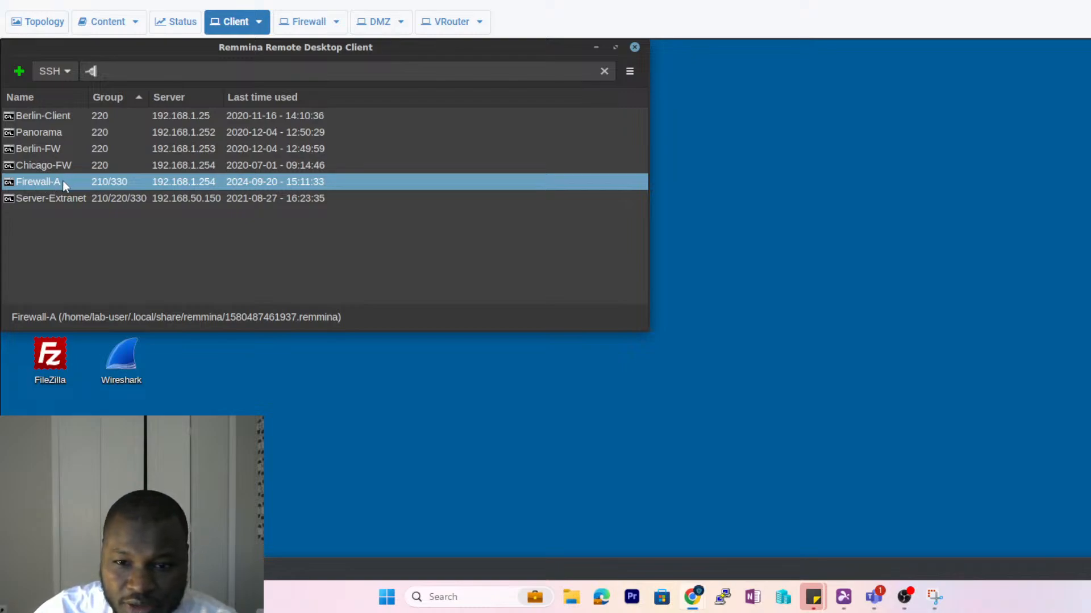
double_click(63, 182)
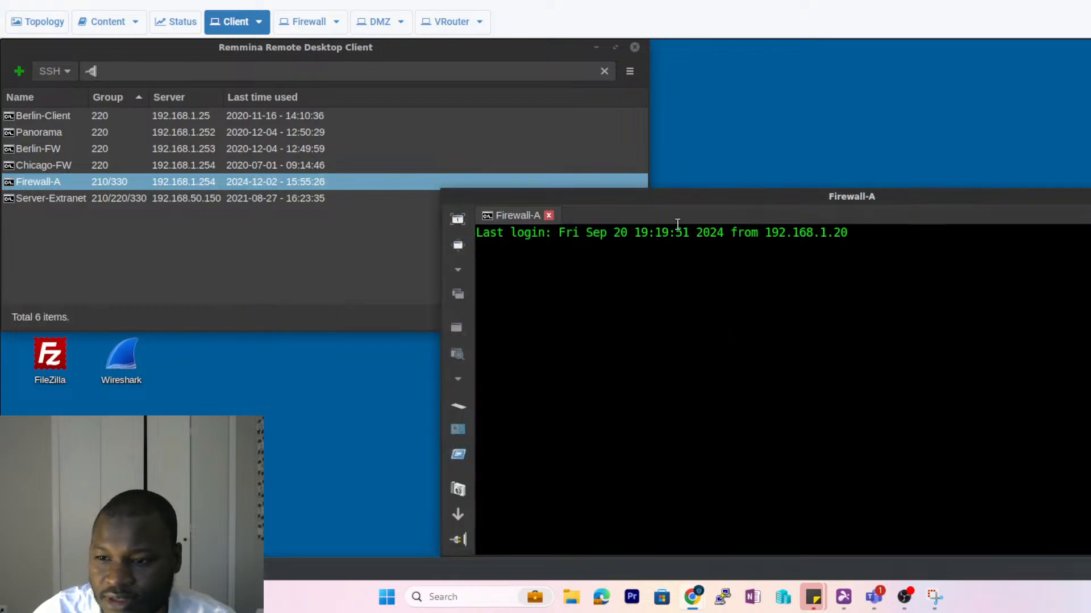
drag(625, 197, 569, 82)
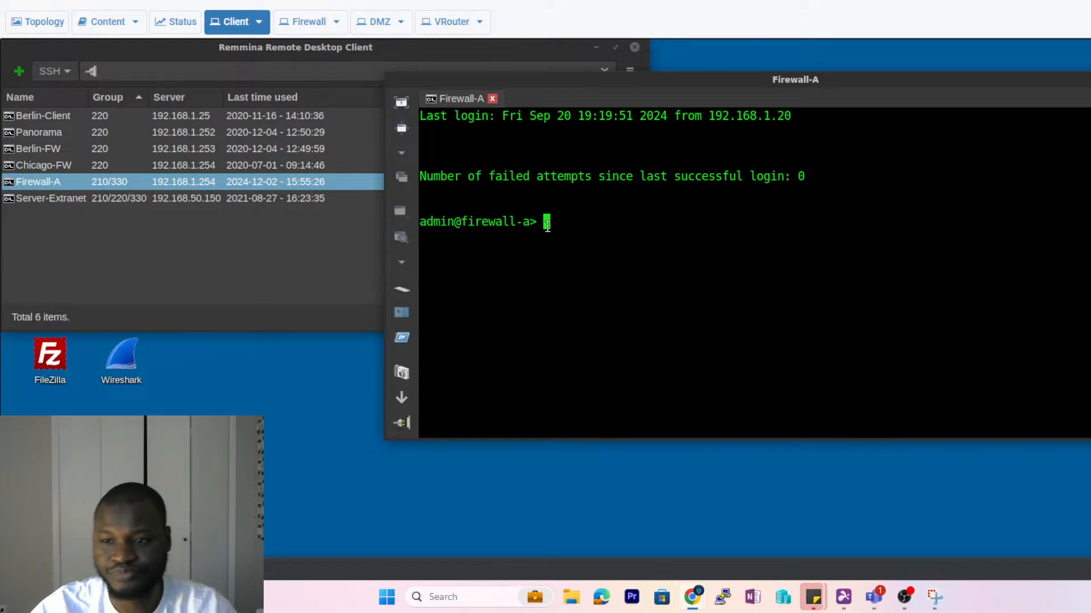
- Enter 'ping source 192.168.1.1 host 192.168.1.20' at the Firewall-A prompt without running it
text(ping s)
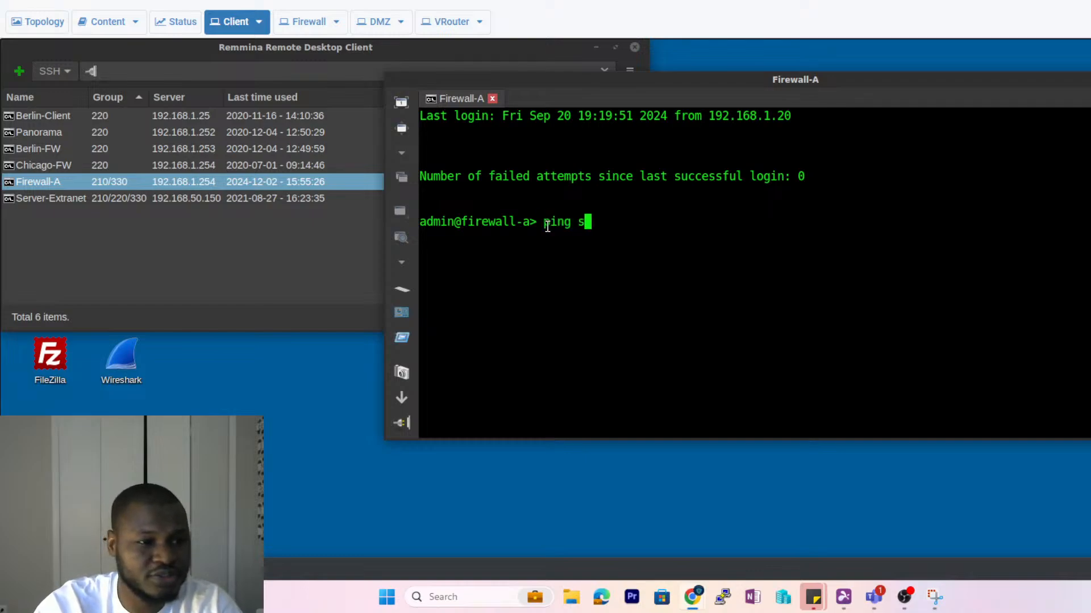
text(ource )
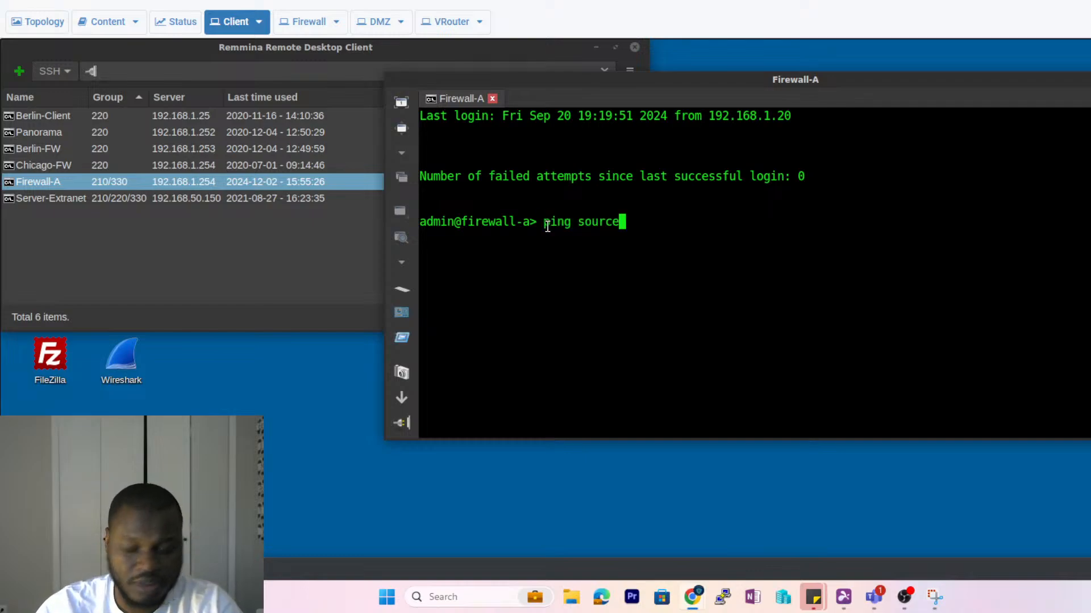
text(192.168)
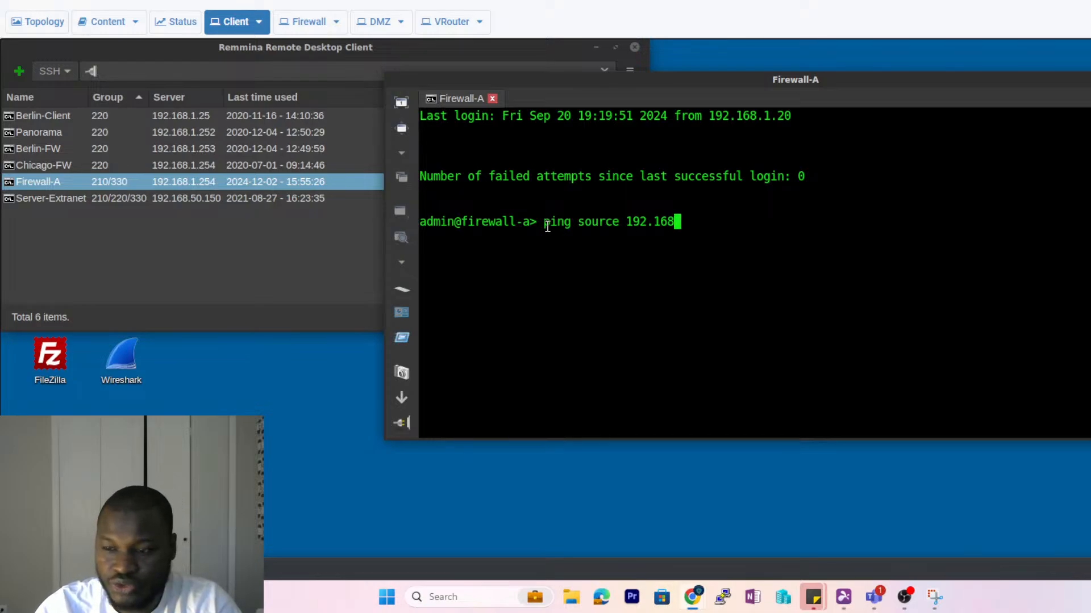
text(.)
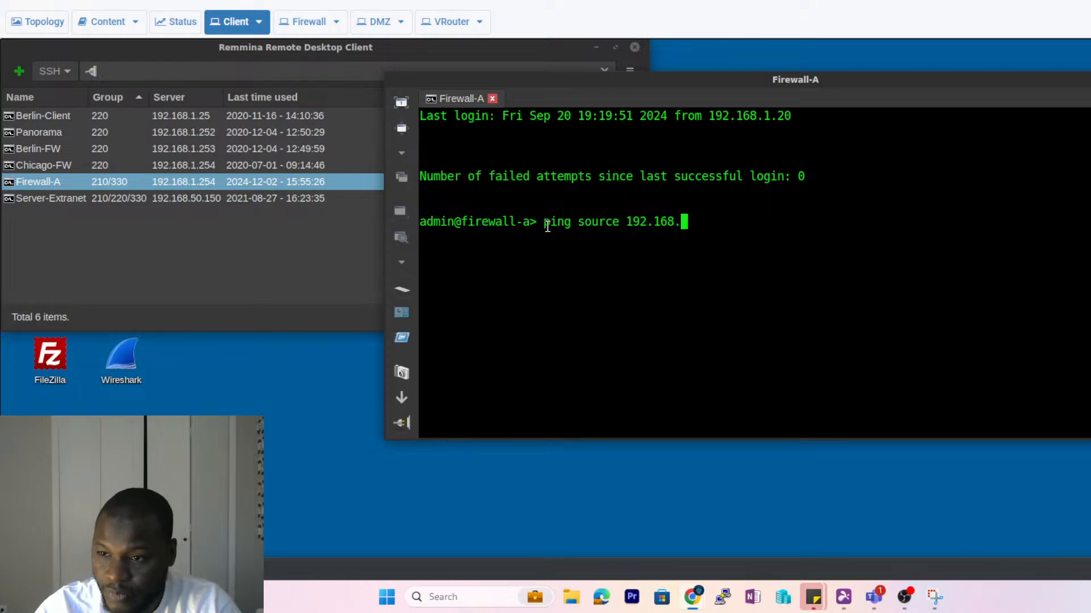
text(1.1 host)
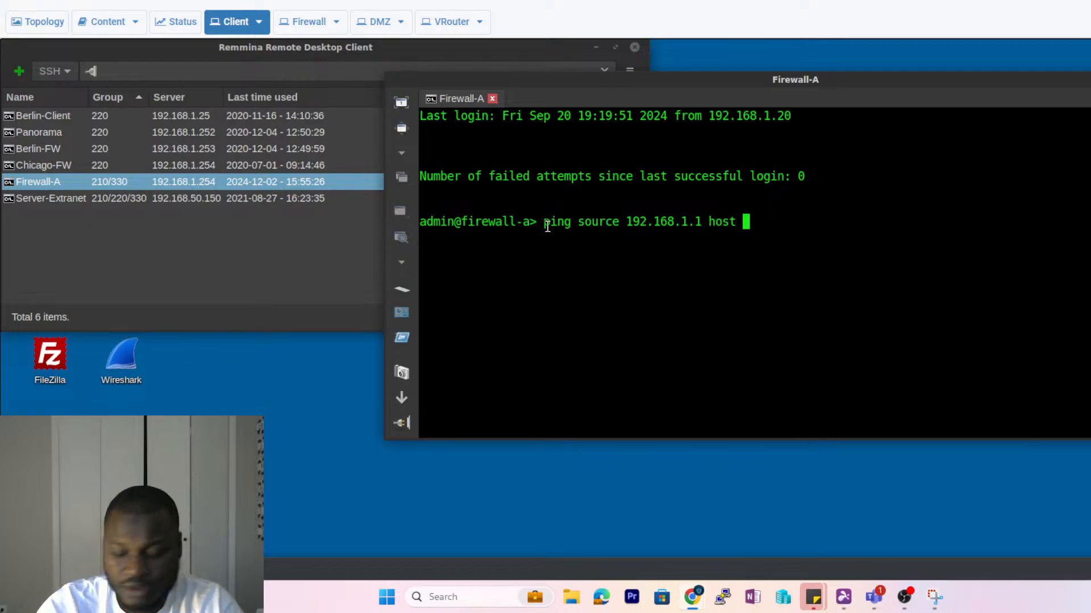
text( 192.168)
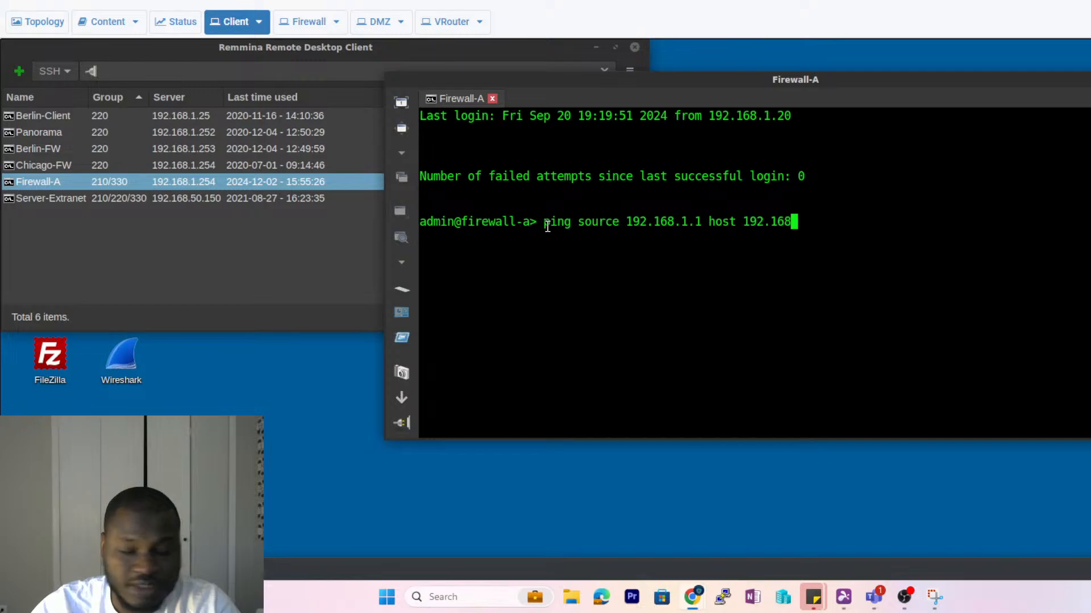
text(.1.20)
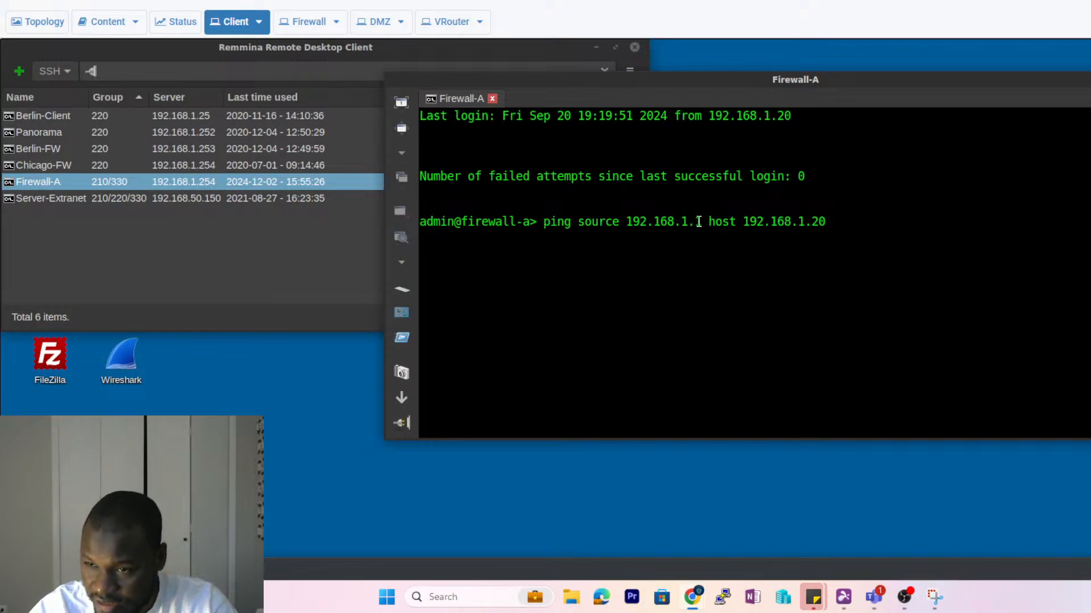
drag(707, 222, 642, 223)
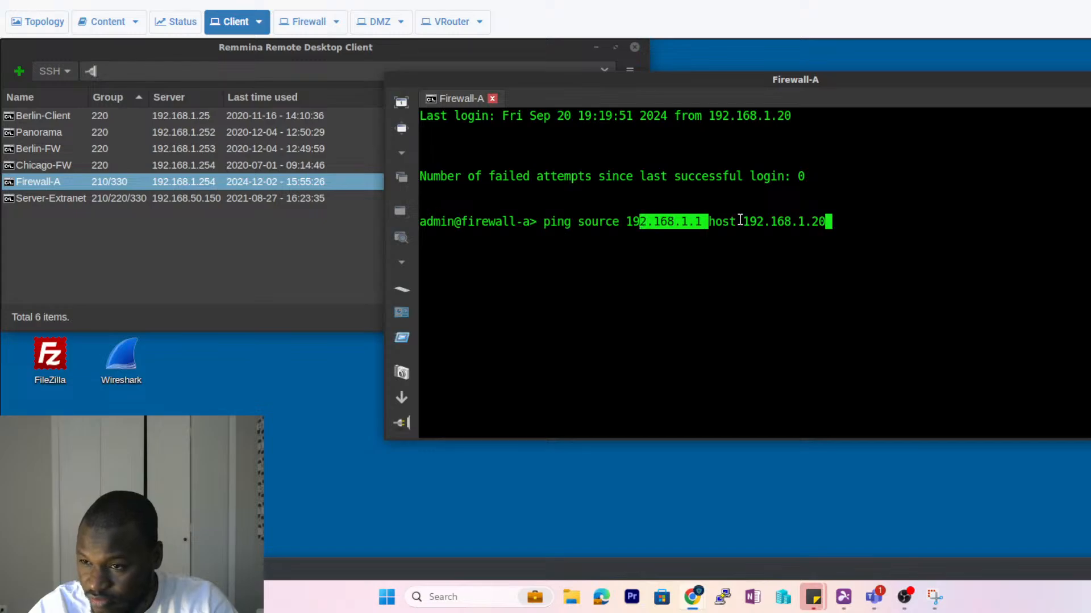
drag(835, 222, 744, 221)
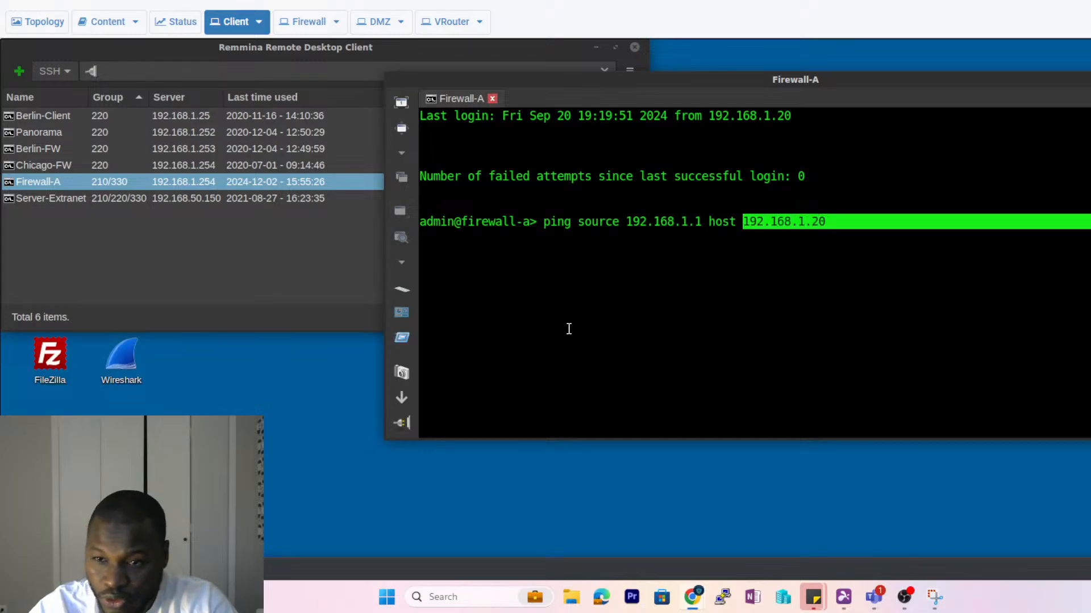
click(20, 569)
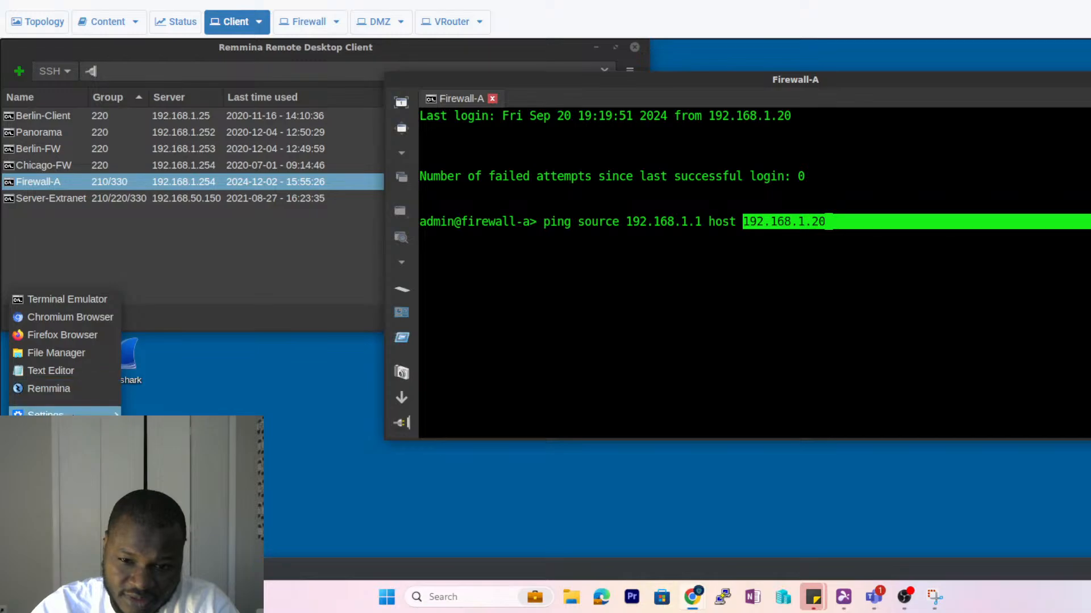
mouse_move(61, 434)
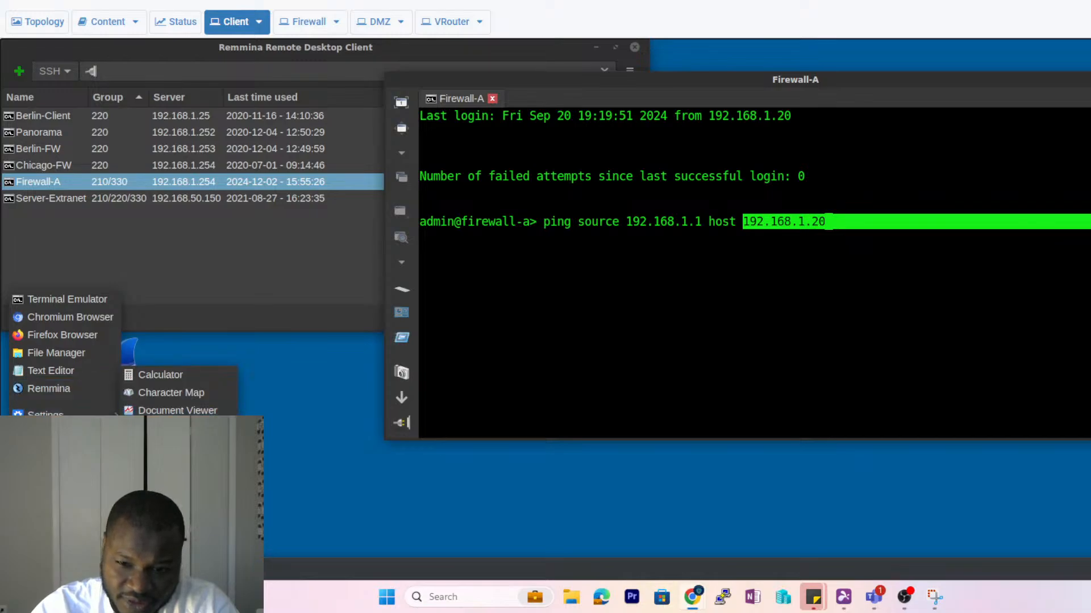
- Open a local terminal and run ifconfig to confirm the client address 192.168.1.20
click(19, 569)
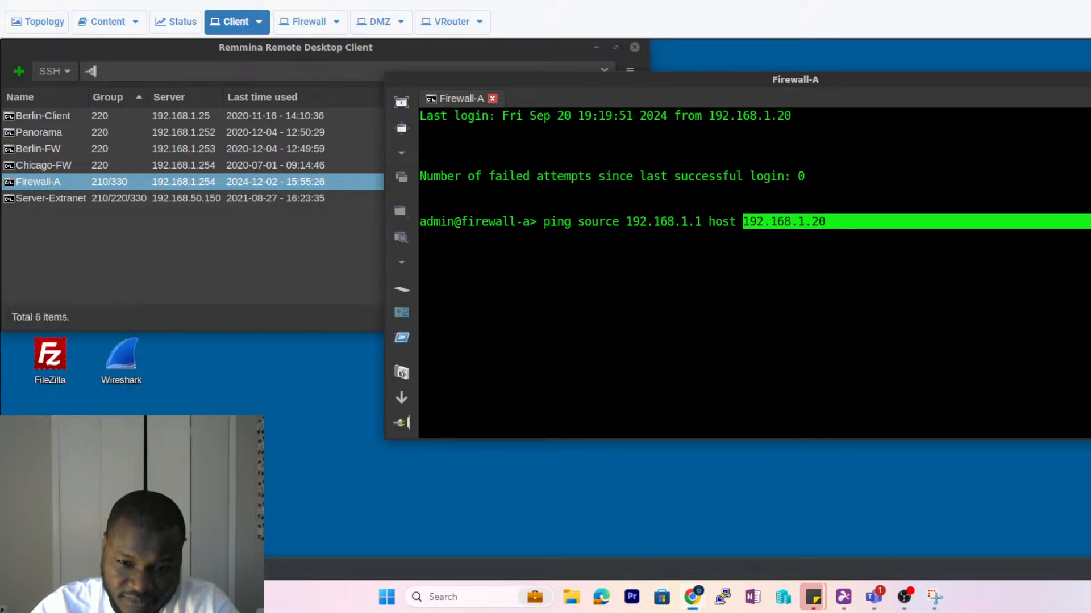
click(18, 569)
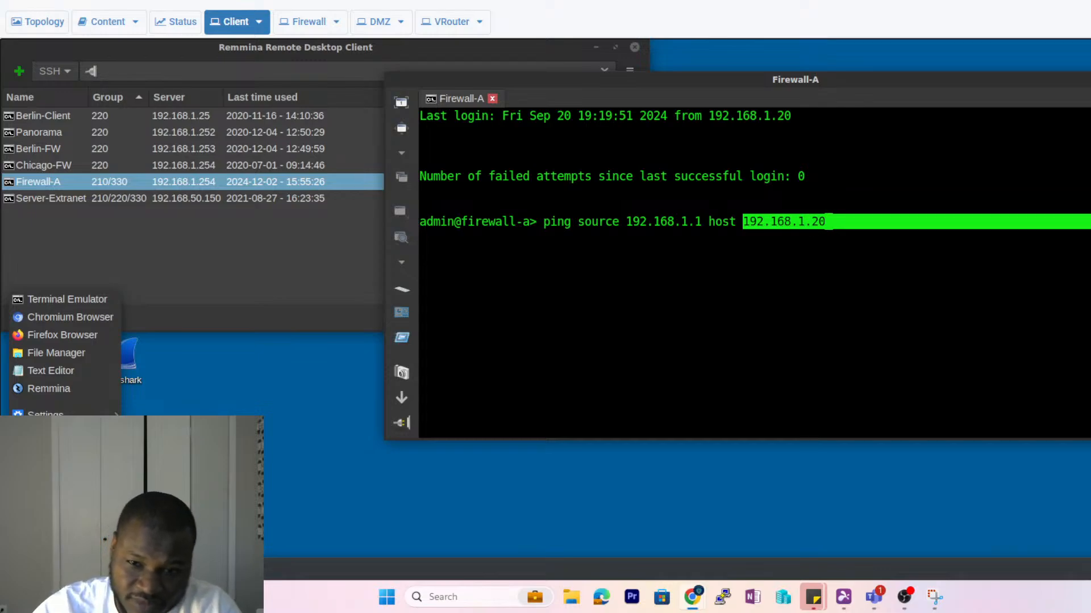
click(74, 299)
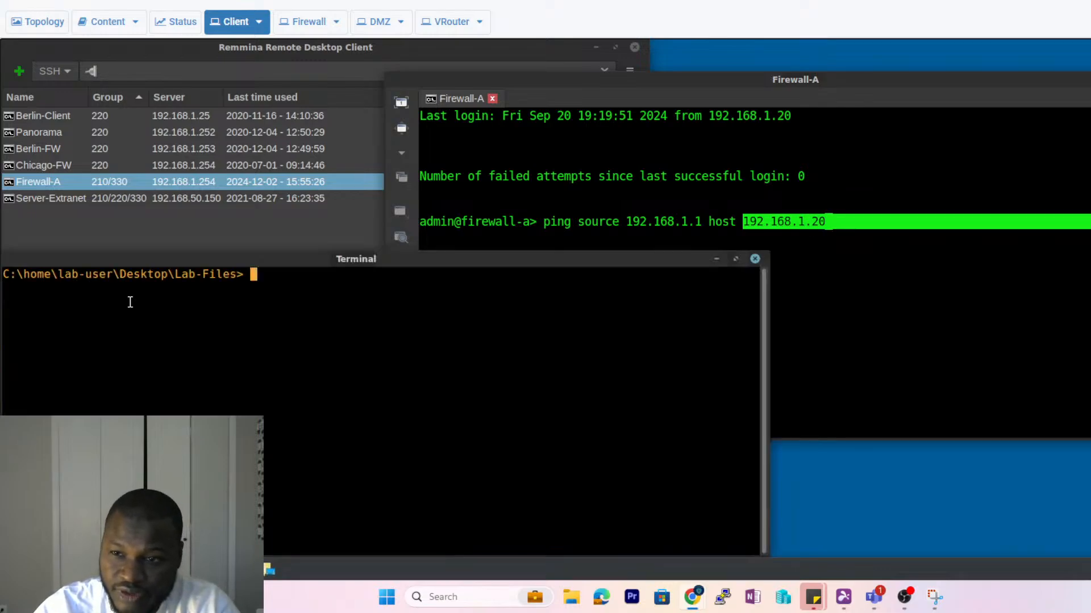
text(ipconfig)
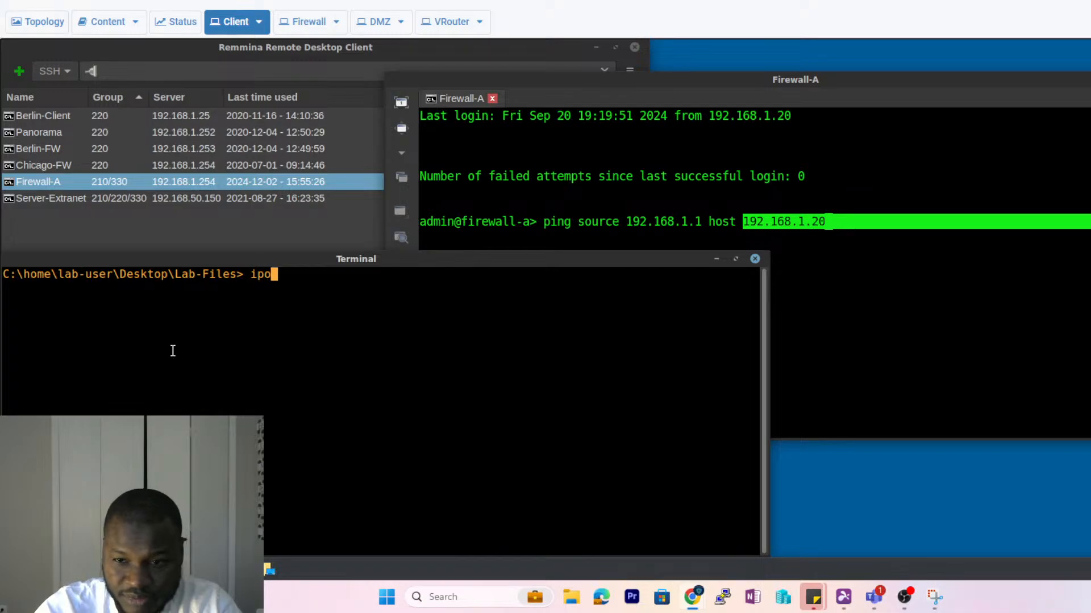
key(Return)
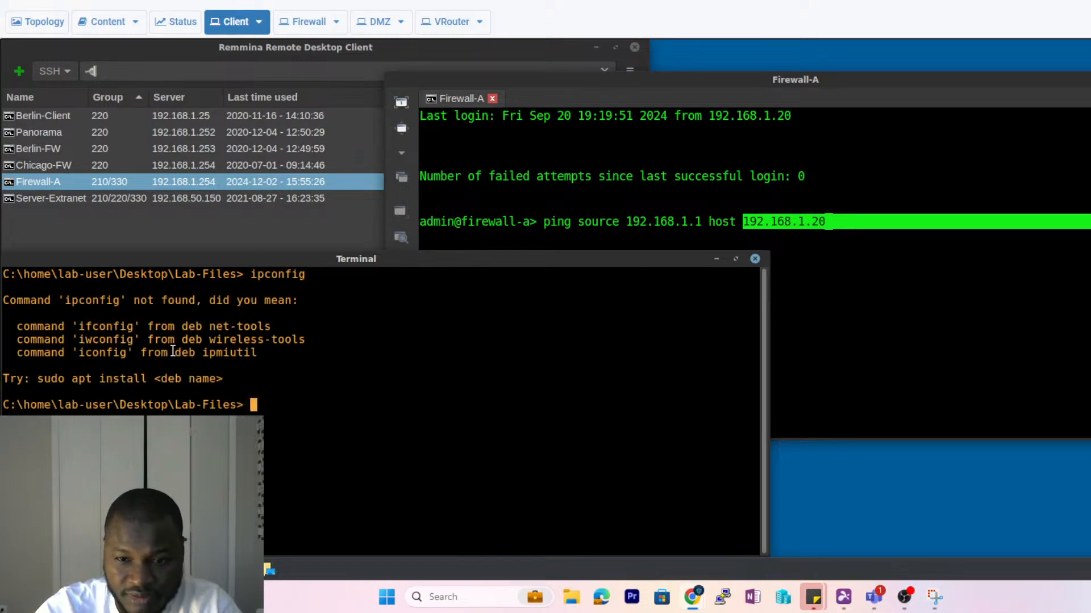
text(i)
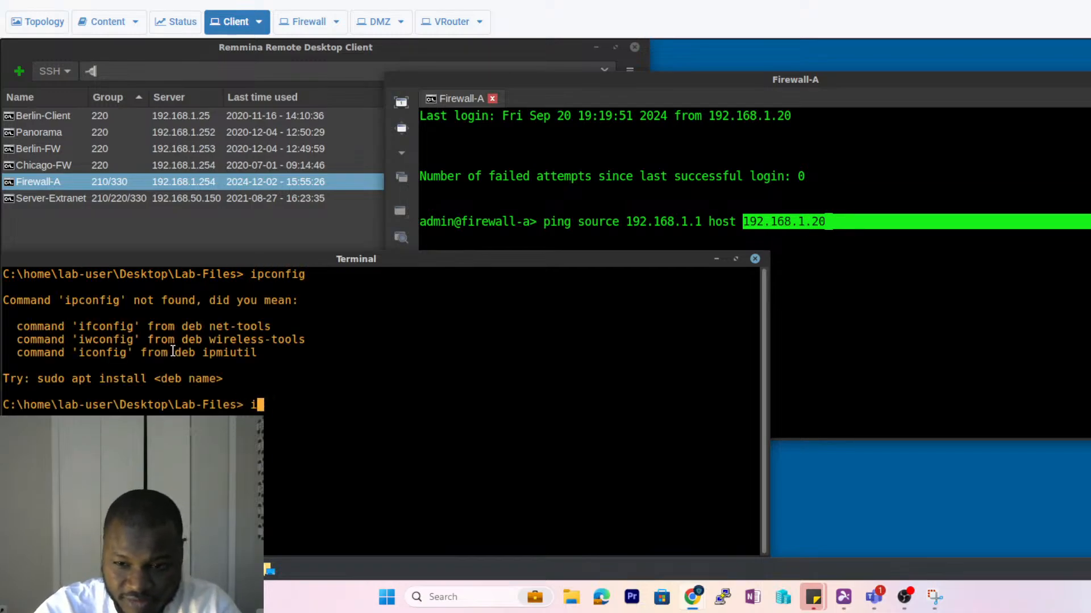
text(fconfig)
key(Return)
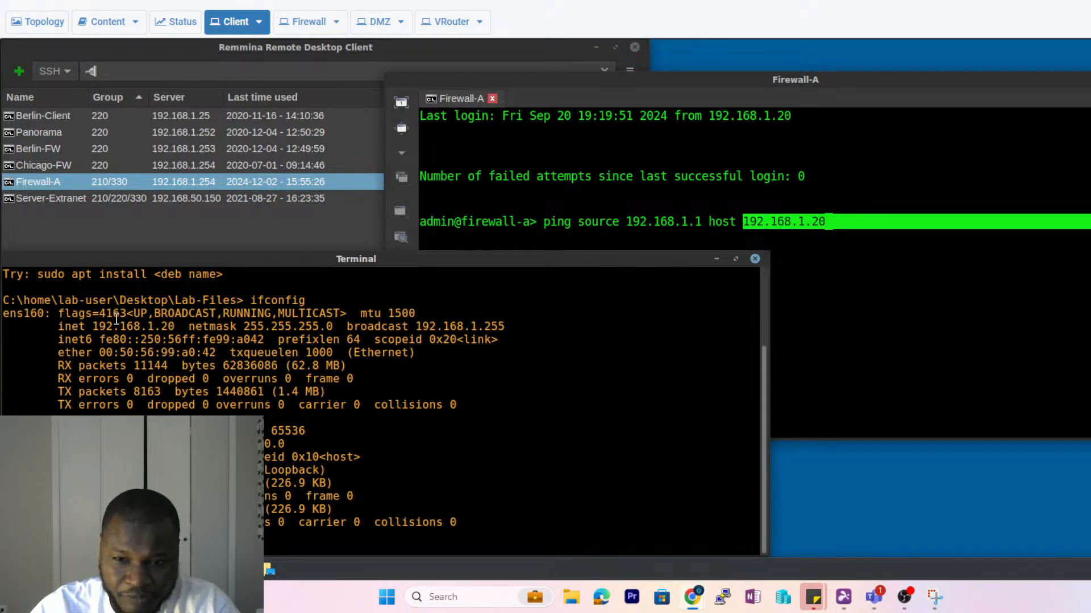
drag(117, 320, 95, 322)
click(175, 323)
drag(178, 325, 91, 324)
- Run the Firewall-A ping to 192.168.1.20, stopping at 11/11 replies, 0% loss
click(855, 231)
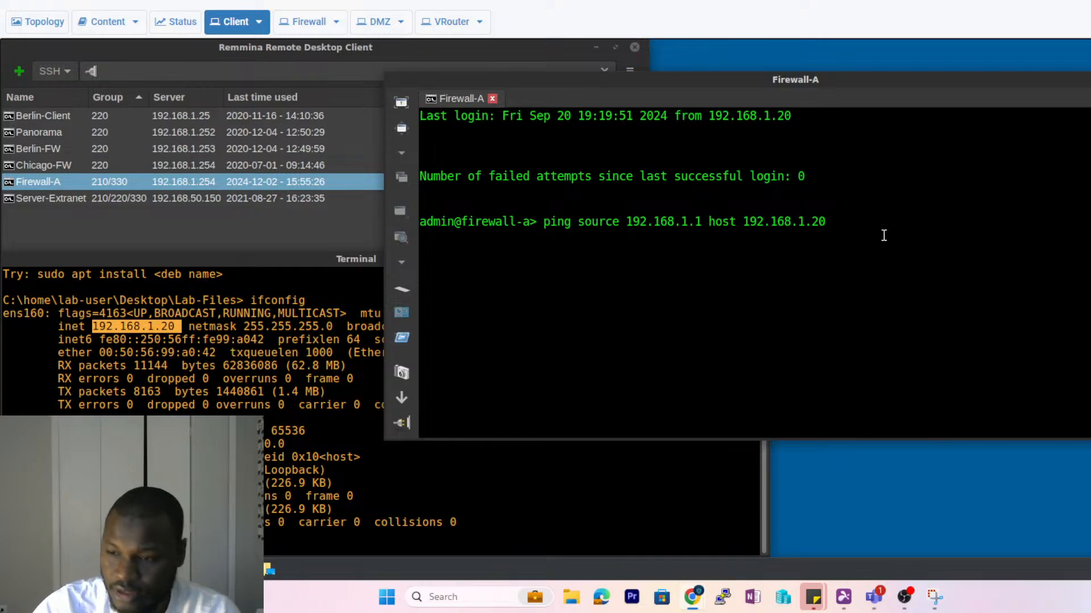
key(Return)
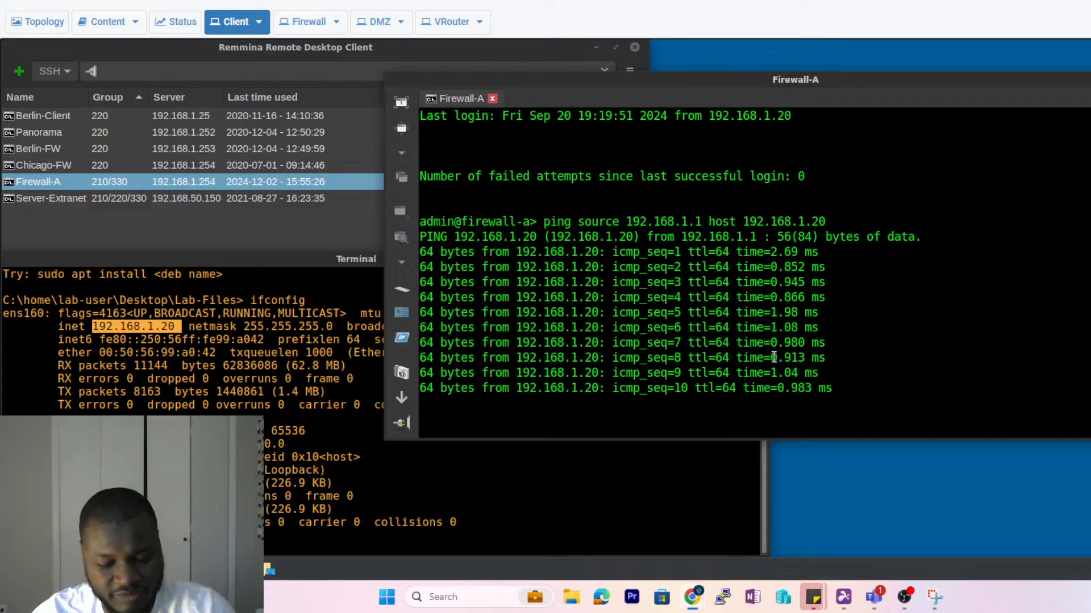
key(ctrl+c)
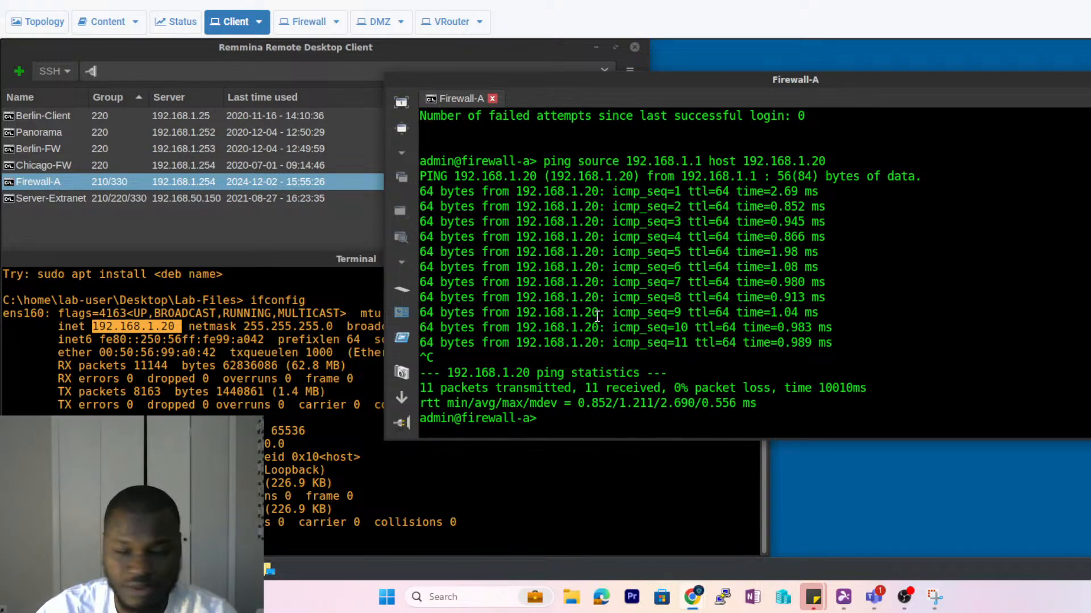
- Edit the ping to source 192.168.50.1, host 192.168.50.150 and run it: 8/8 replies
key(Up)
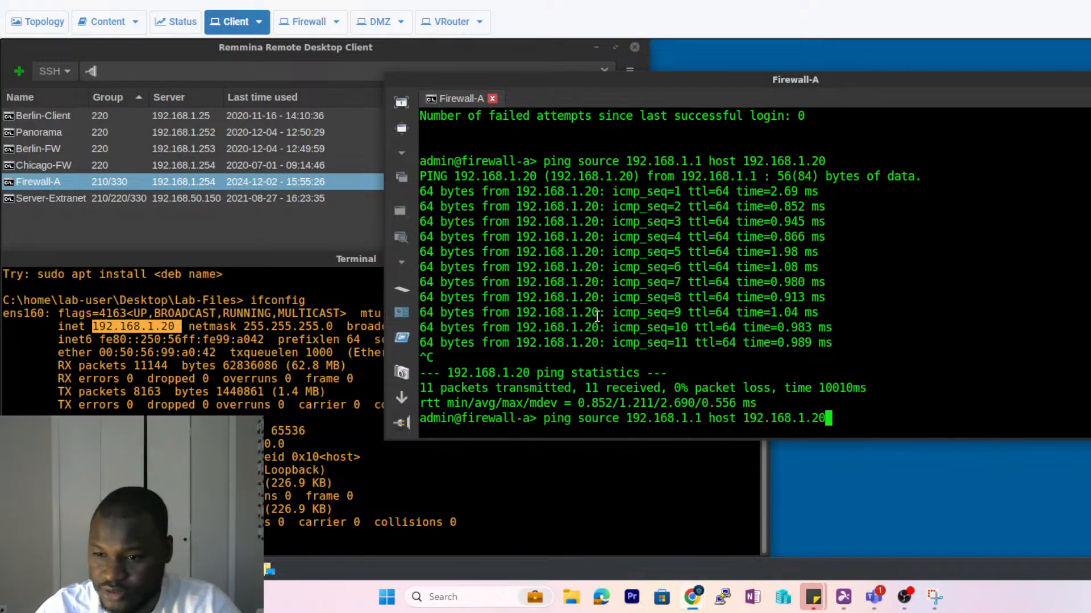
key(Left)
key(Left)
key(Left)
key(Left)
key(Left)
key(Left)
key(Left)
key(Left)
key(Left)
key(Left)
key(Left)
key(Left)
key(Left)
key(Left)
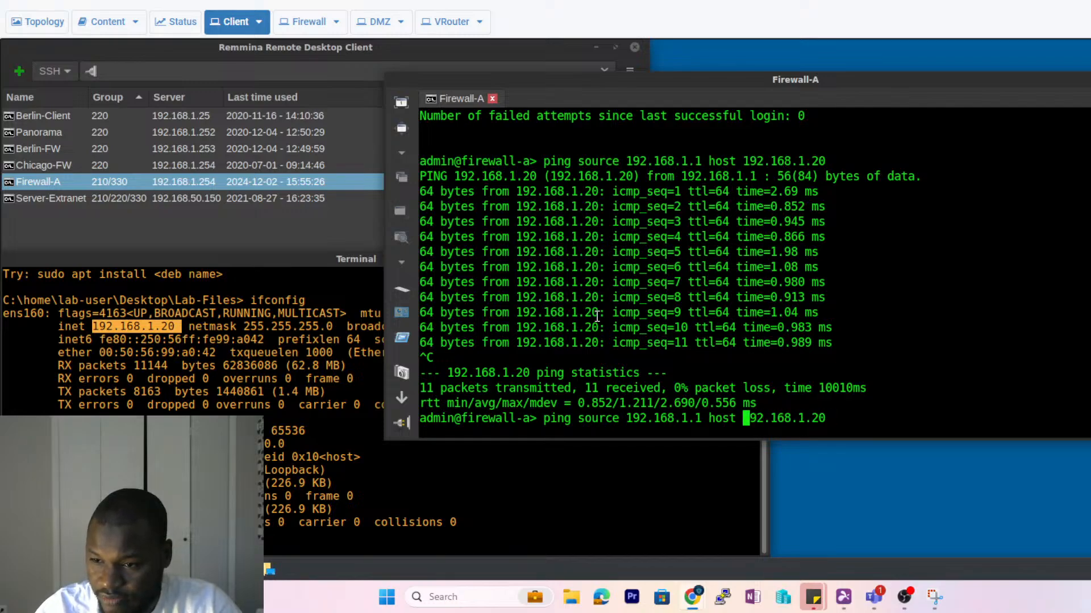
key(Left)
key(Left)
key(Left)
key(Left)
key(Left)
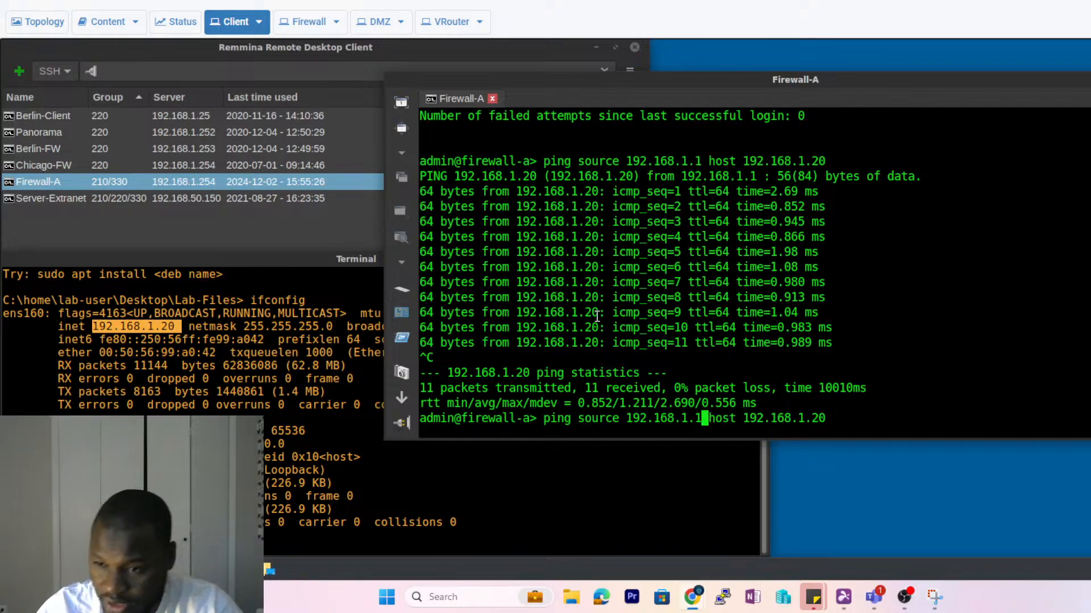
key(Left)
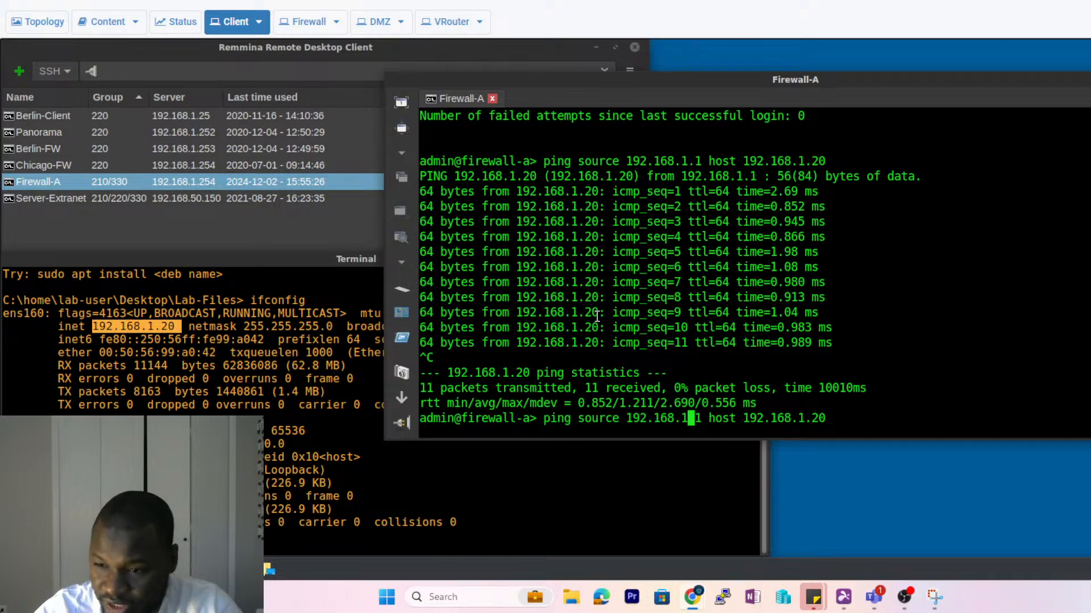
key(BackSpace)
text(50)
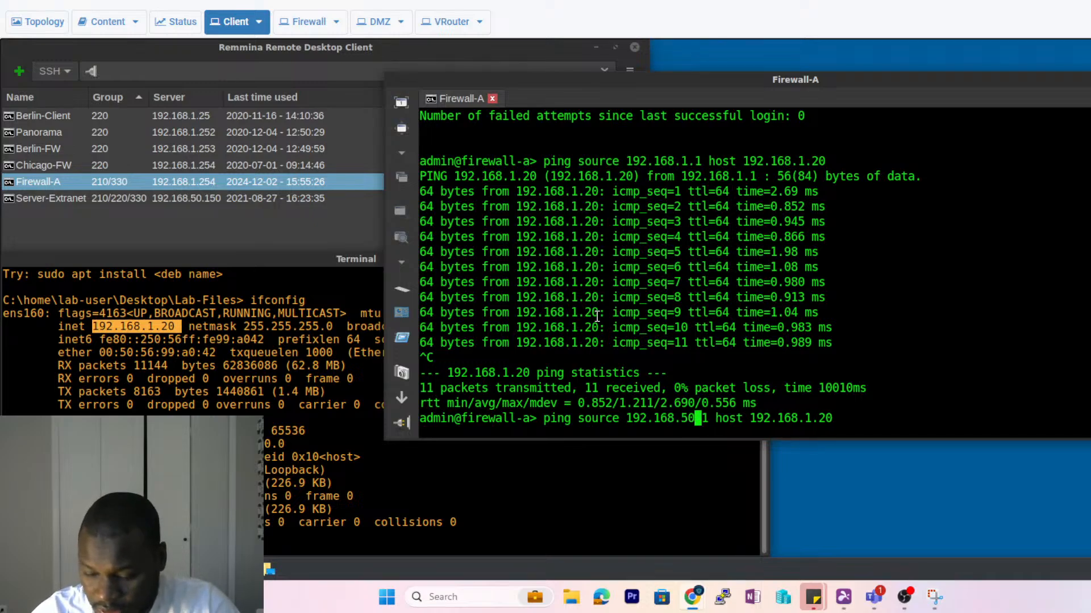
key(Right)
key(Right)
key(Right)
key(Right)
key(Right)
key(Right)
key(Right)
key(Right)
key(Right)
key(Right)
key(Right)
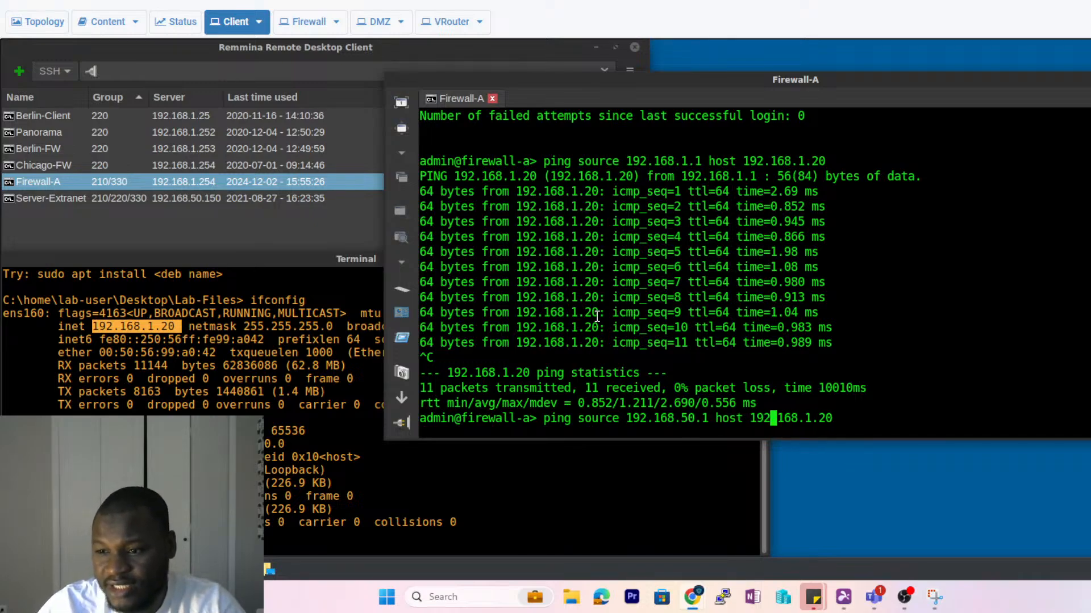
key(Right)
key(Right)
key(Right)
key(Right)
key(Right)
key(Right)
key(Right)
key(Right)
key(Right)
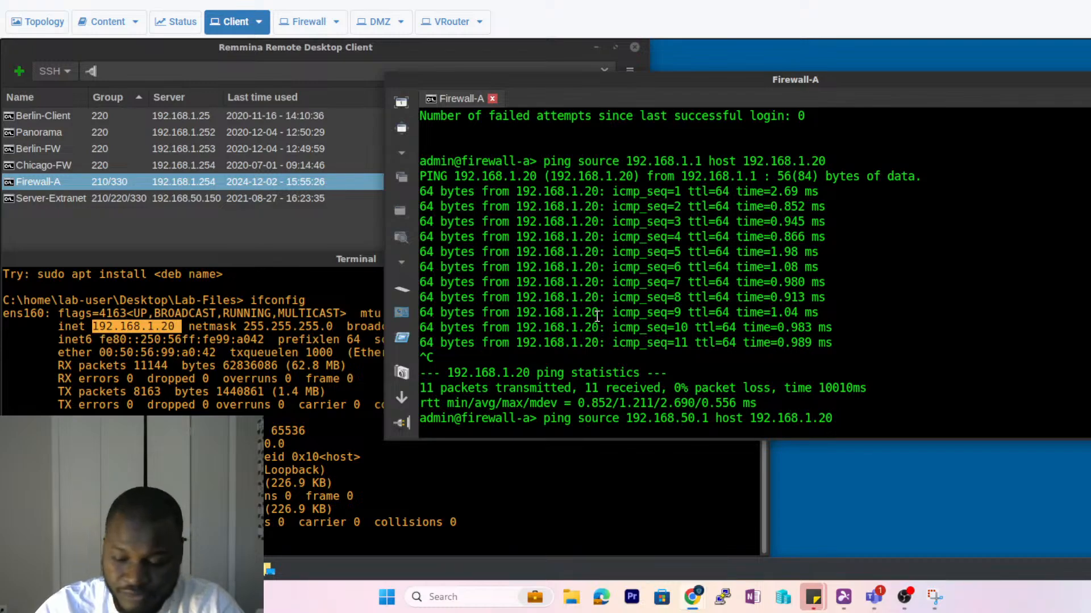
key(BackSpace)
key(BackSpace)
key(BackSpace)
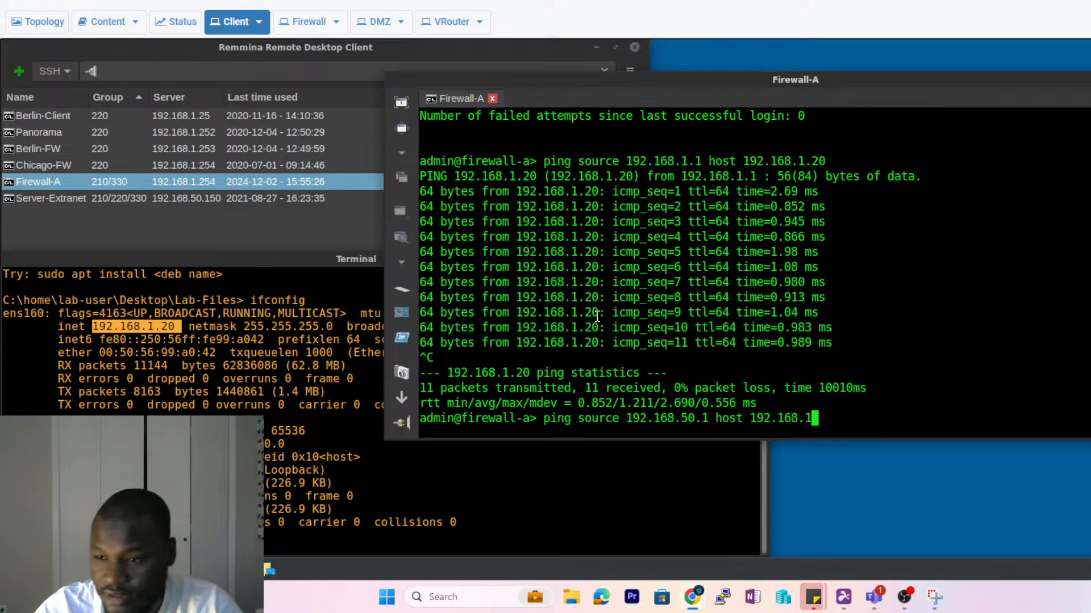
key(BackSpace)
key(BackSpace)
text(.50)
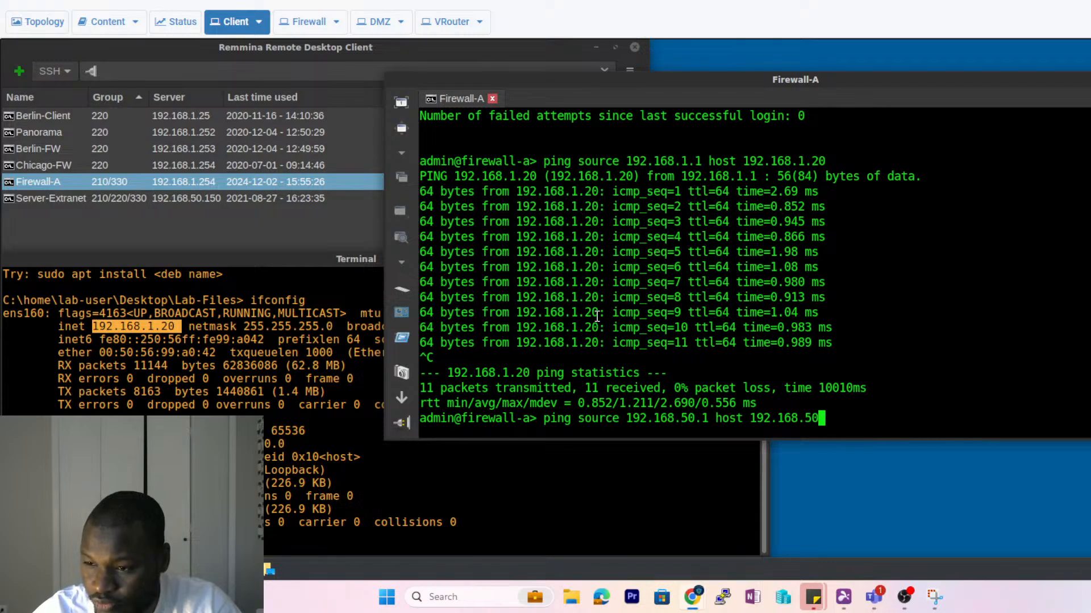
text(.120)
key(BackSpace)
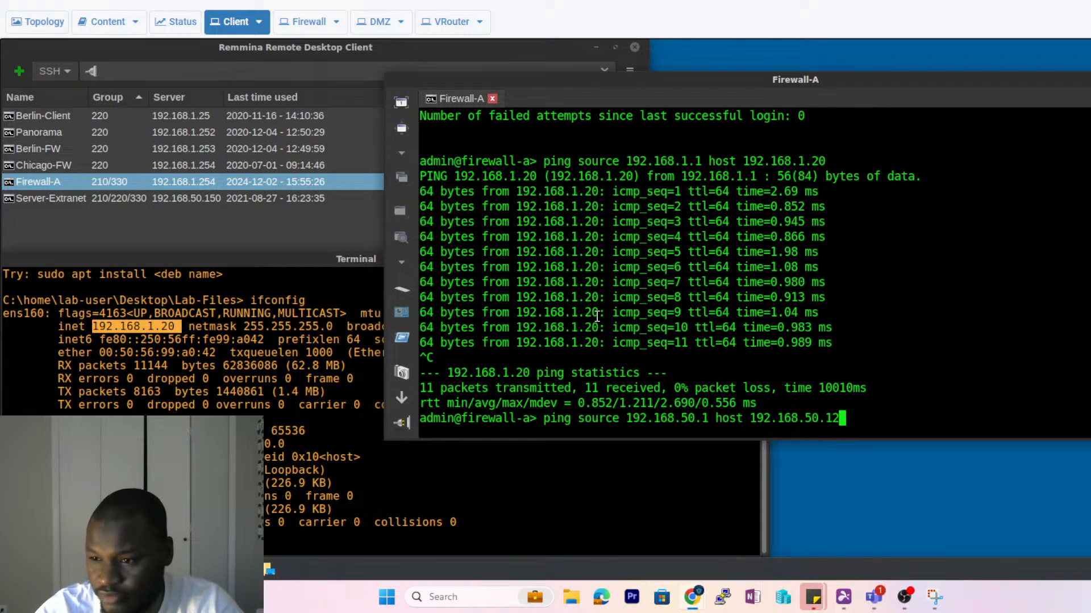
key(BackSpace)
text(50)
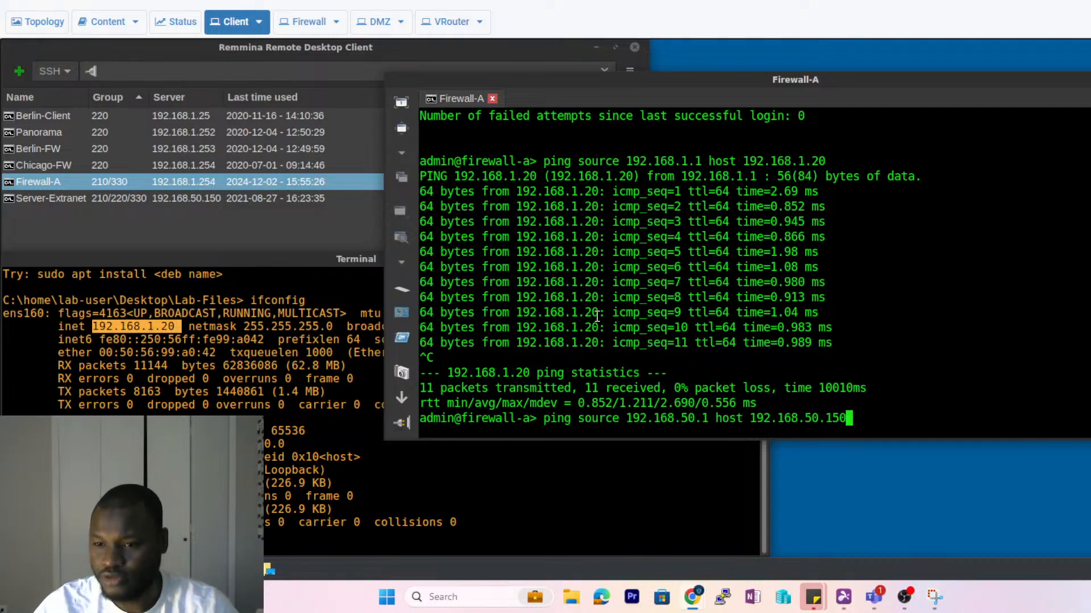
key(Return)
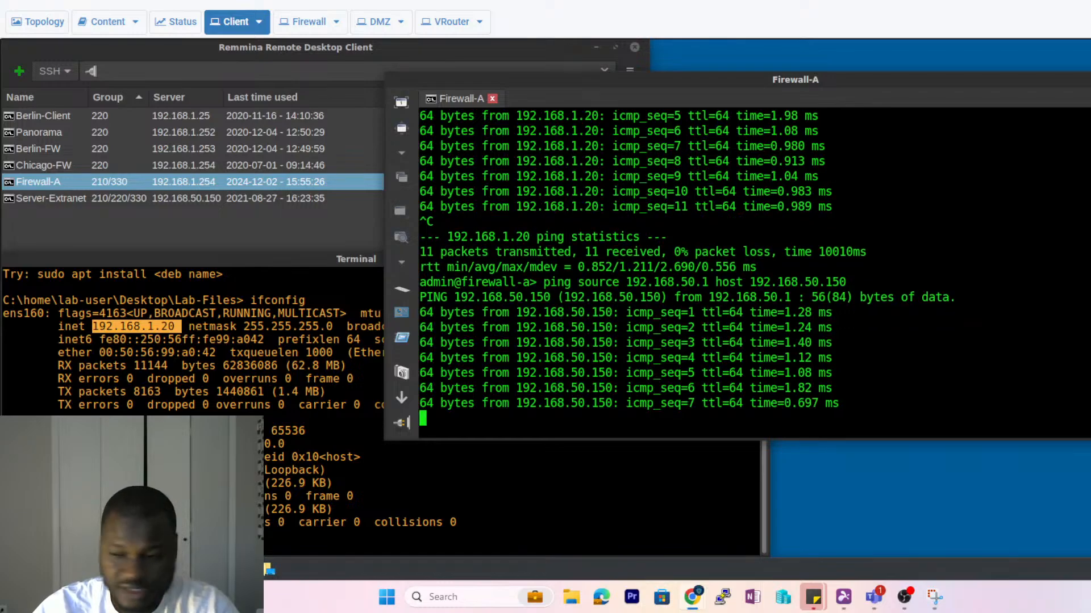
key(ctrl+c)
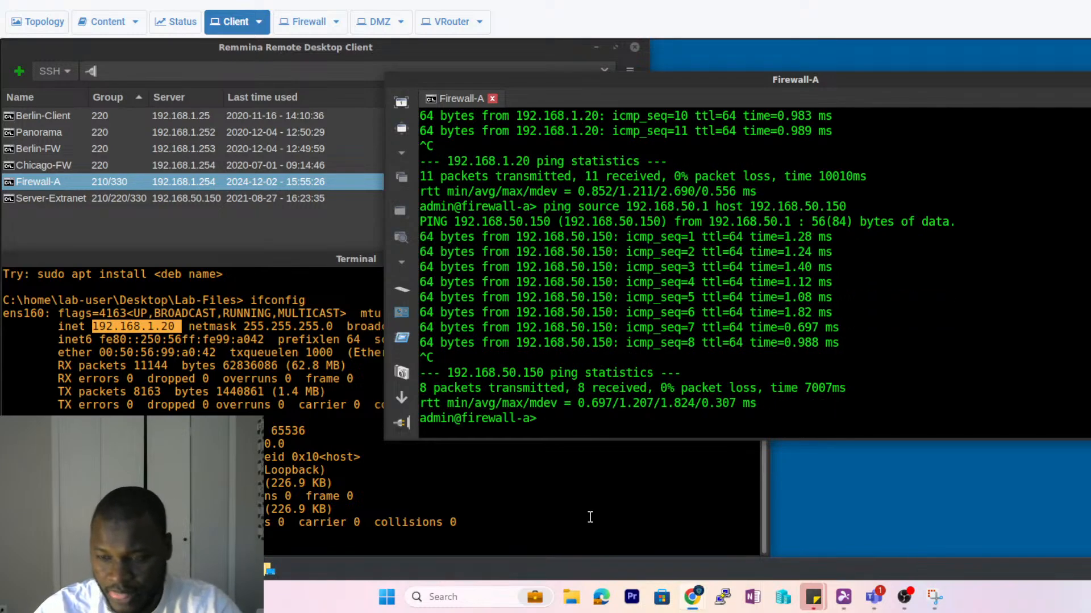
- Edit the ping to source 203.0.113.20, host 8.8.8.8, run it and stop after replies
key(Up)
key(Left)
key(Left)
key(Left)
key(Left)
key(Left)
key(Left)
key(Left)
key(Left)
key(Left)
key(Left)
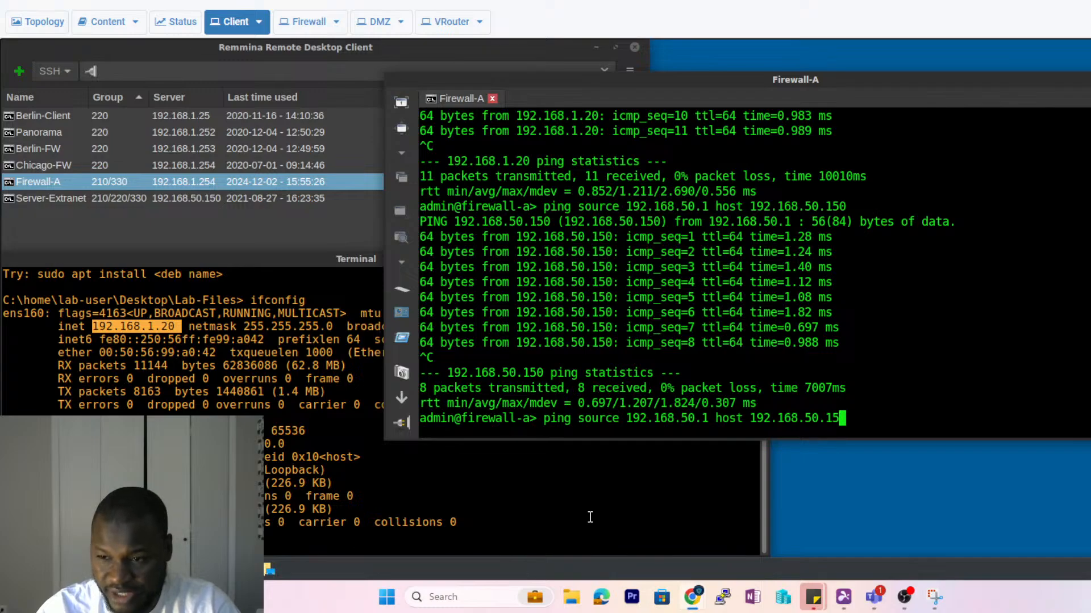
key(Left)
key(Left)
key(Left)
key(Left)
key(Left)
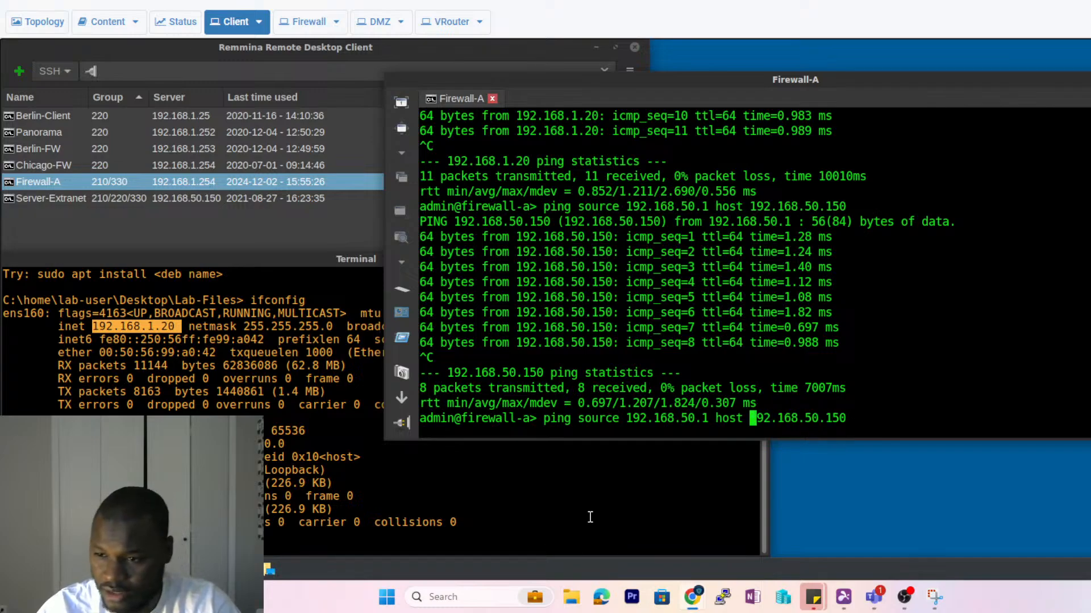
key(Left)
key(Left)
key(Left)
key(Left)
key(Left)
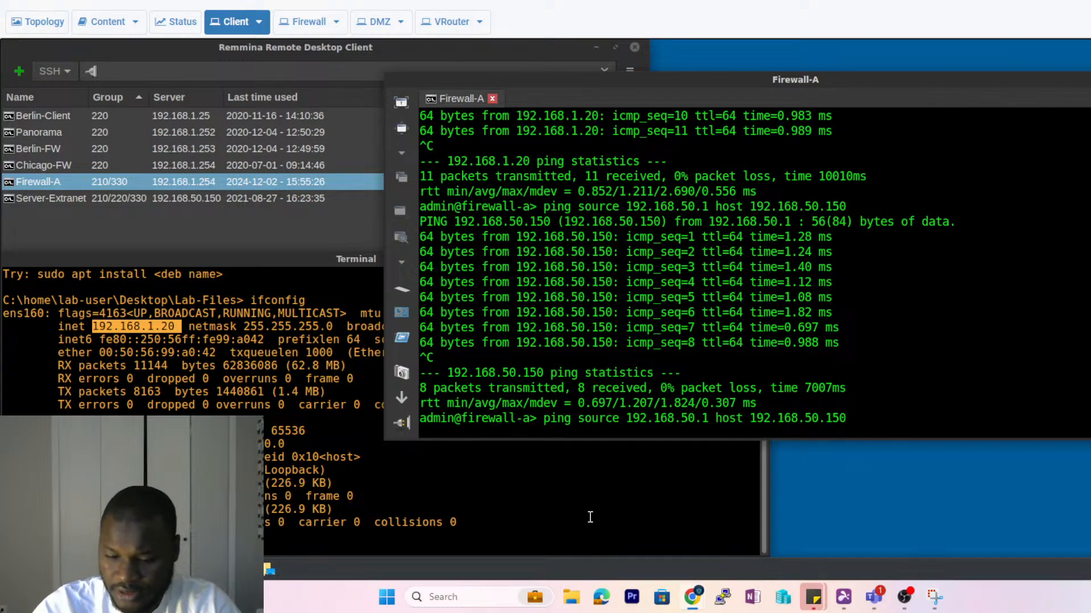
key(BackSpace)
key(BackSpace)
key(BackSpace)
key(BackSpace)
key(BackSpace)
key(BackSpace)
key(BackSpace)
key(BackSpace)
key(BackSpace)
key(BackSpace)
key(BackSpace)
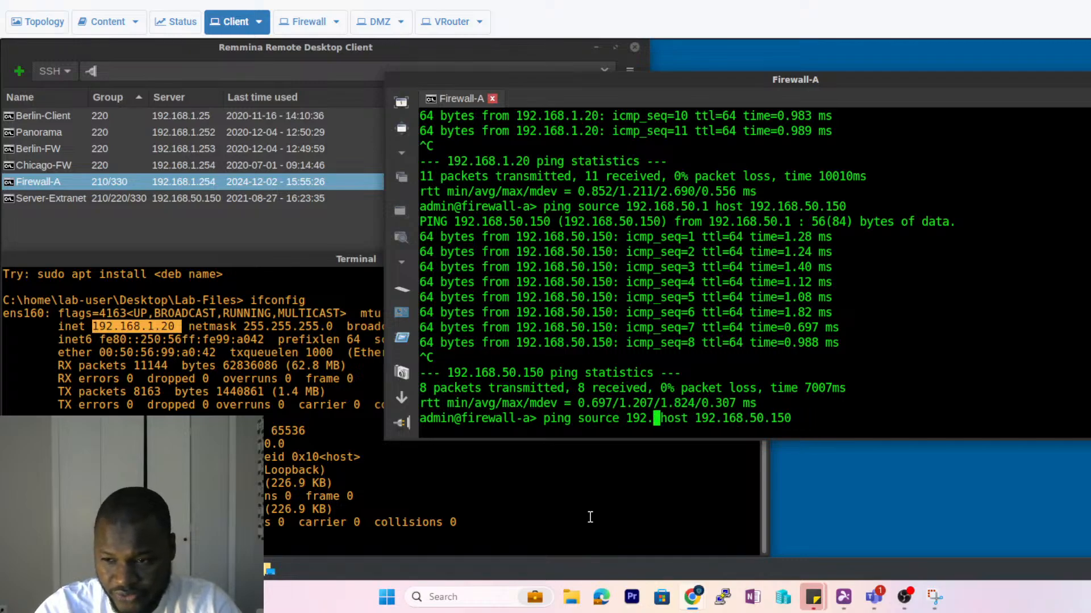
key(BackSpace)
text(203)
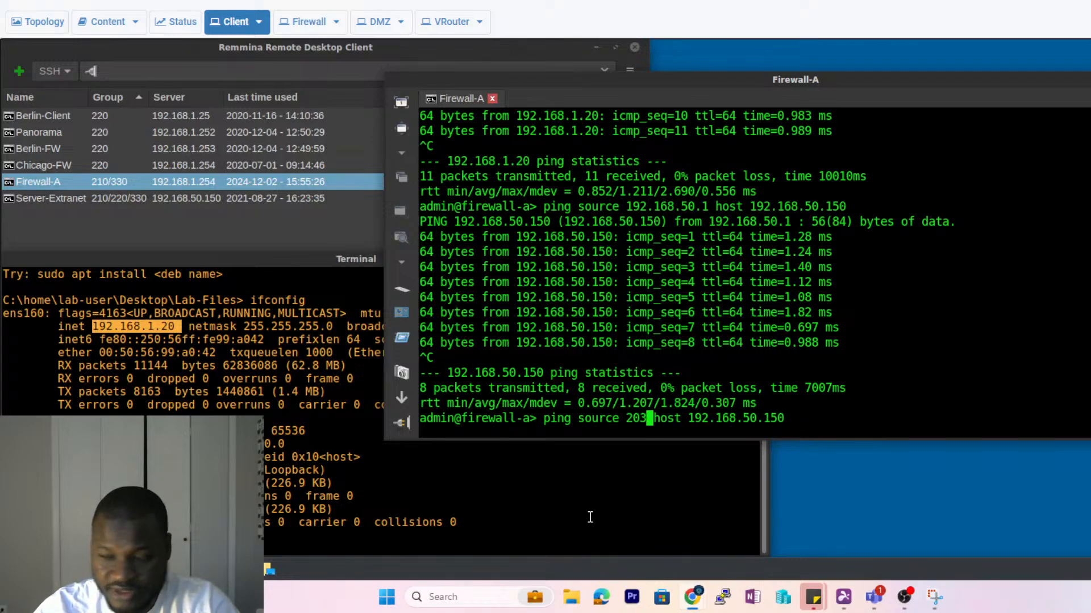
text(.0.113)
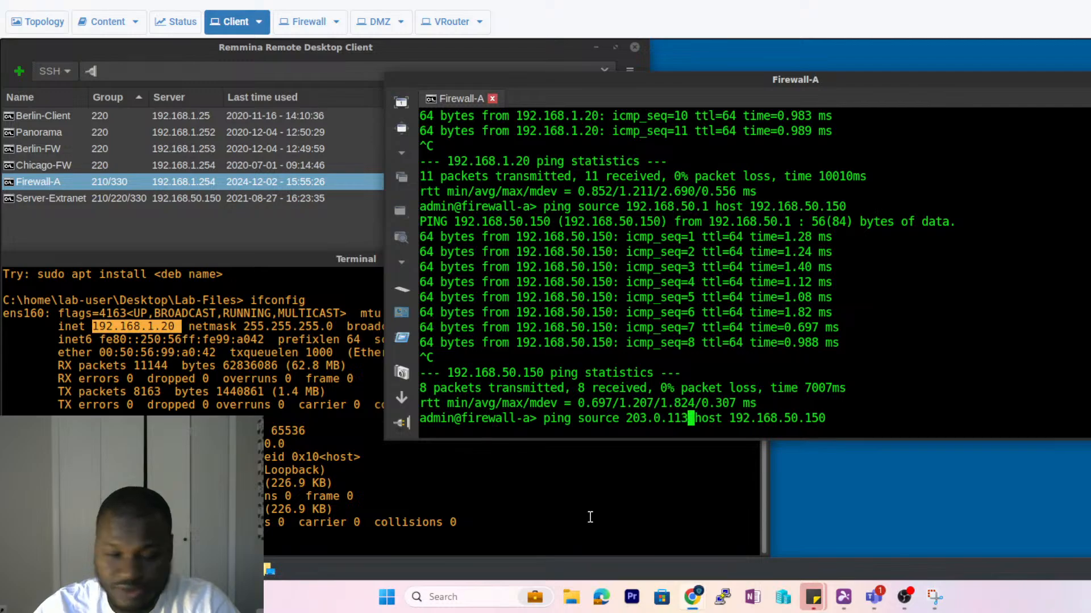
text(.20)
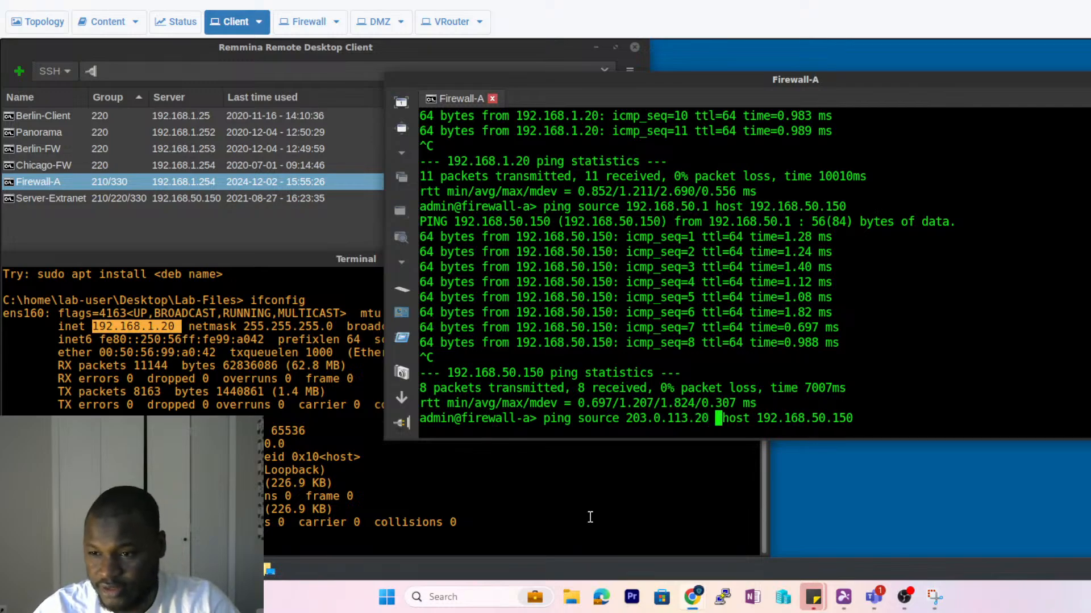
key(Right)
key(Right)
key(Right)
key(Right)
key(Right)
key(Right)
key(Right)
key(Right)
key(Right)
key(Right)
key(Right)
key(Right)
key(Right)
key(Right)
key(Right)
key(Right)
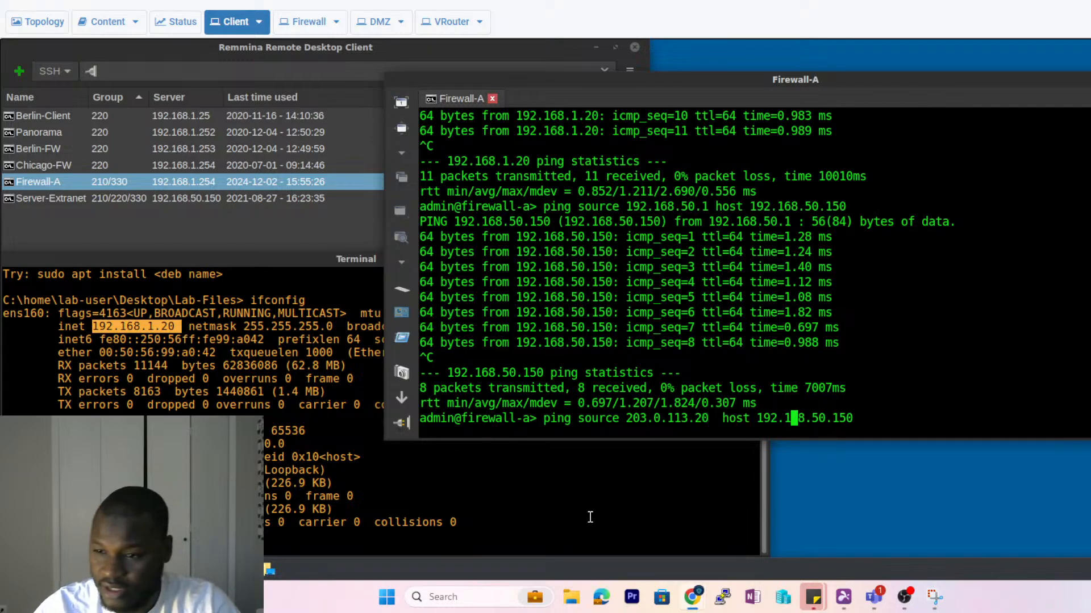
key(Right)
key(Right)
key(Right)
key(Right)
key(Right)
key(BackSpace)
key(BackSpace)
key(BackSpace)
key(BackSpace)
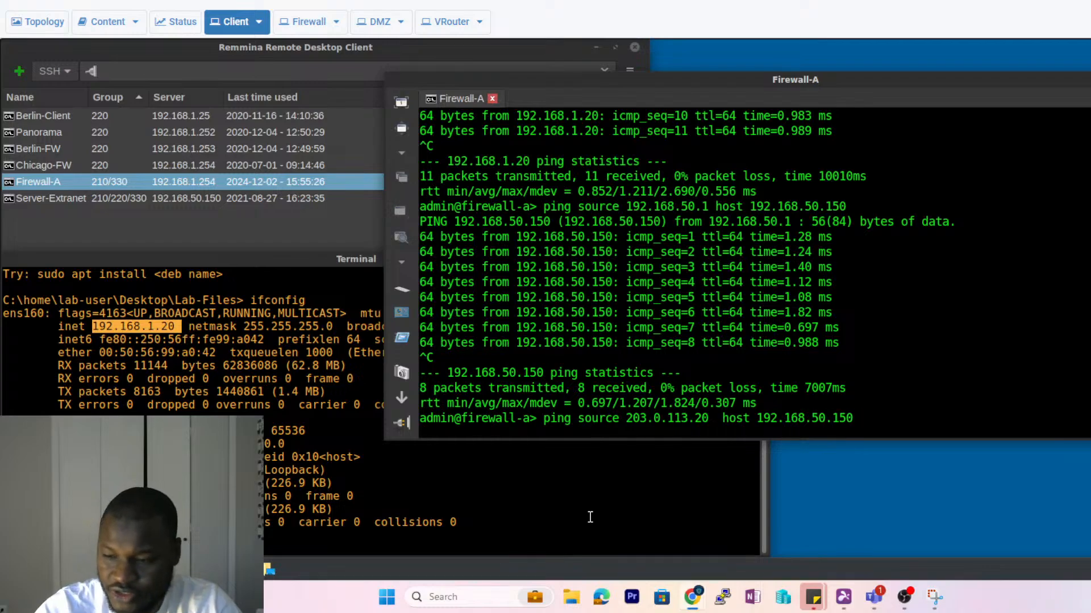
key(BackSpace)
key(BackSpace)
key(BackSpace)
key(BackSpace)
key(BackSpace)
key(BackSpace)
key(BackSpace)
key(BackSpace)
key(BackSpace)
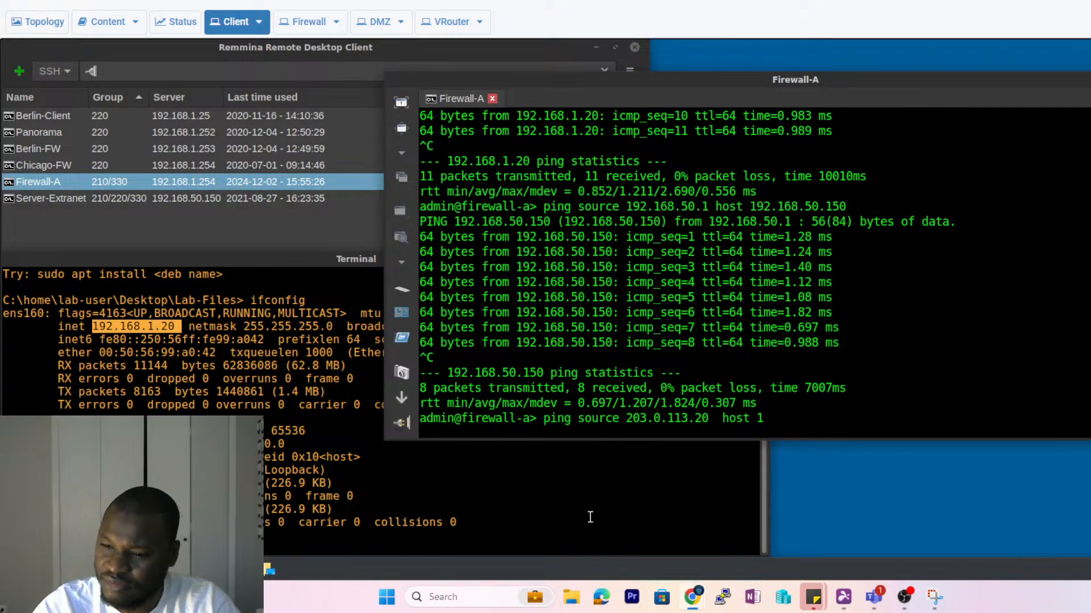
key(BackSpace)
text(8)
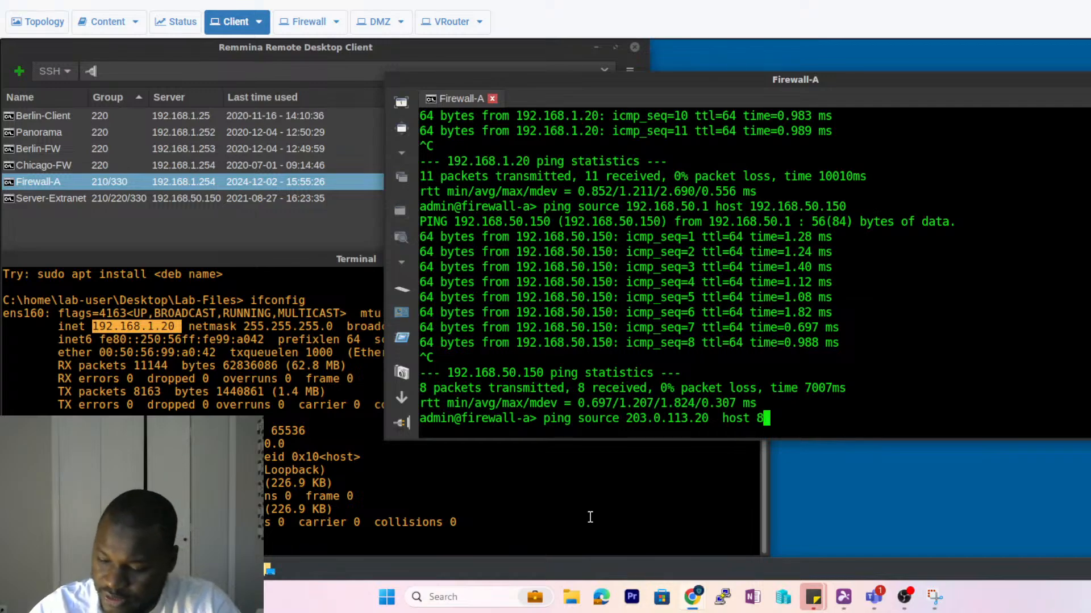
text(.8.8.8)
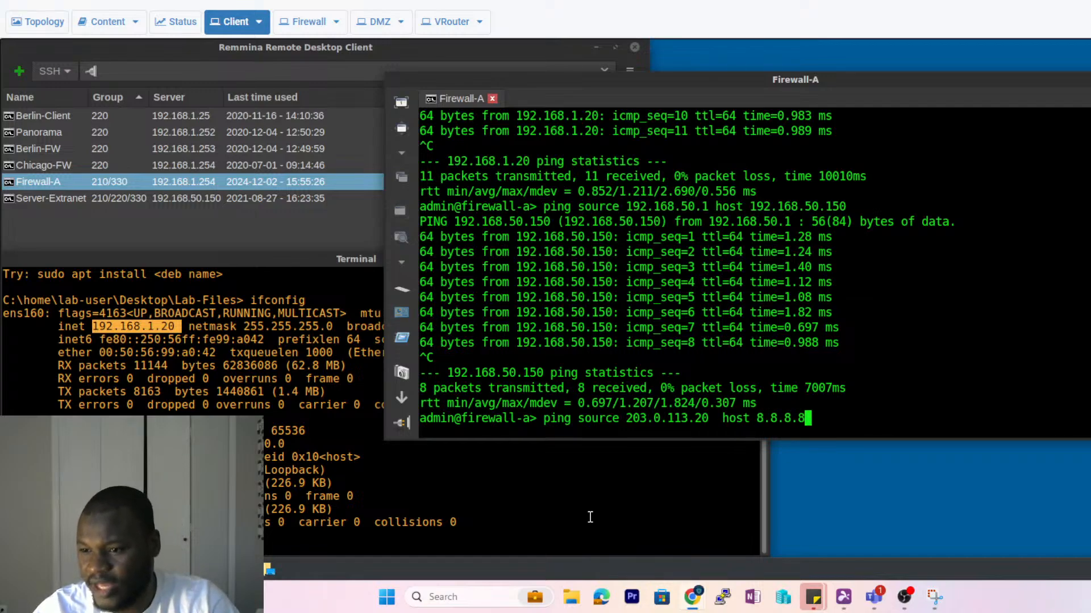
key(Return)
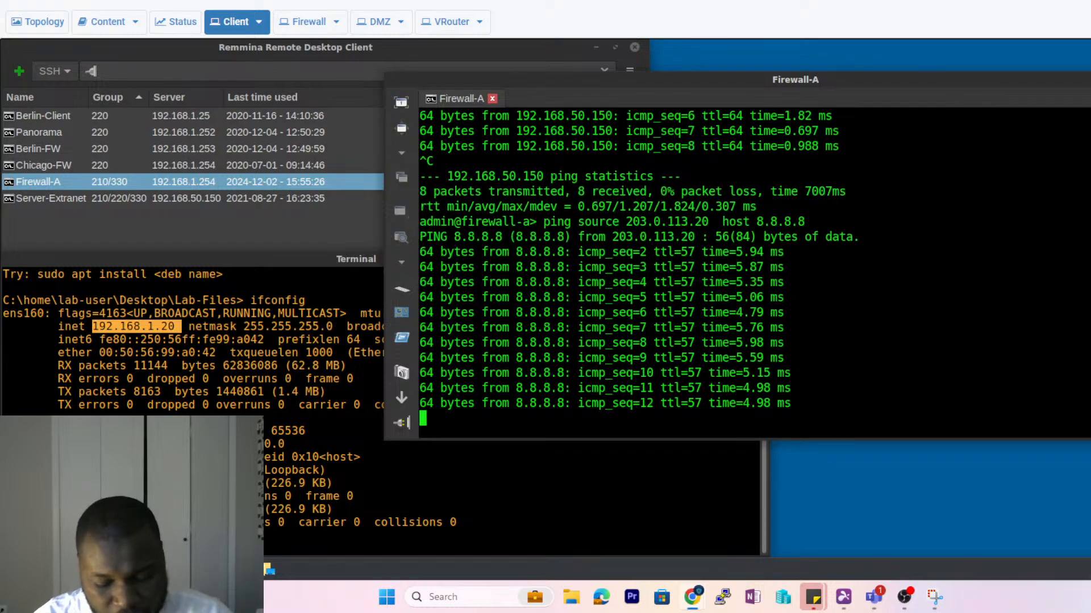
key(ctrl+c)
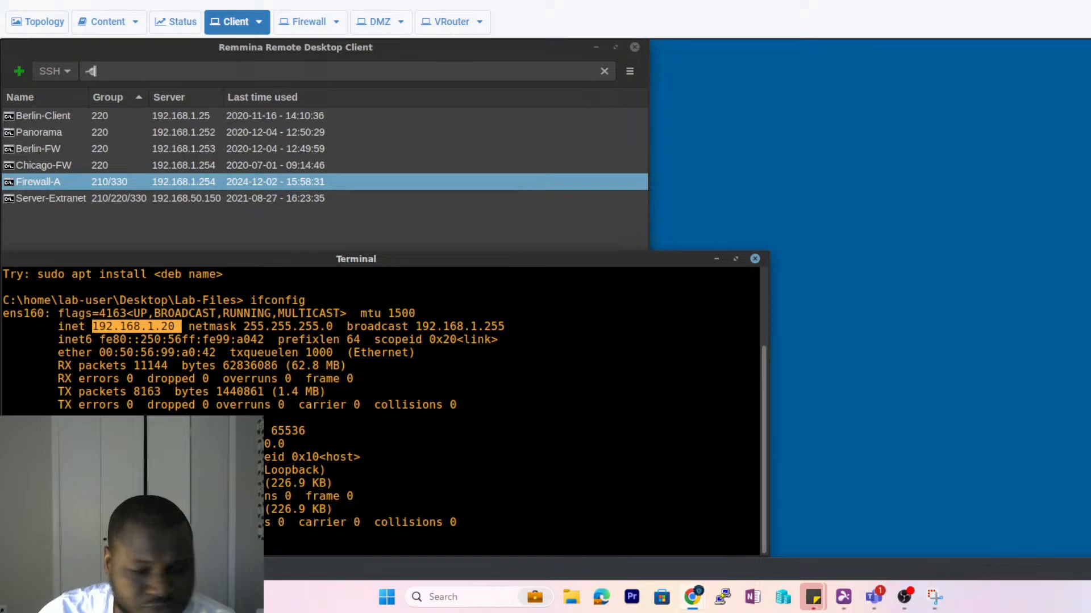
- Ping 192.168.1.1 from the client terminal; it fails with 24 sent, 100% loss
drag(326, 259, 658, 62)
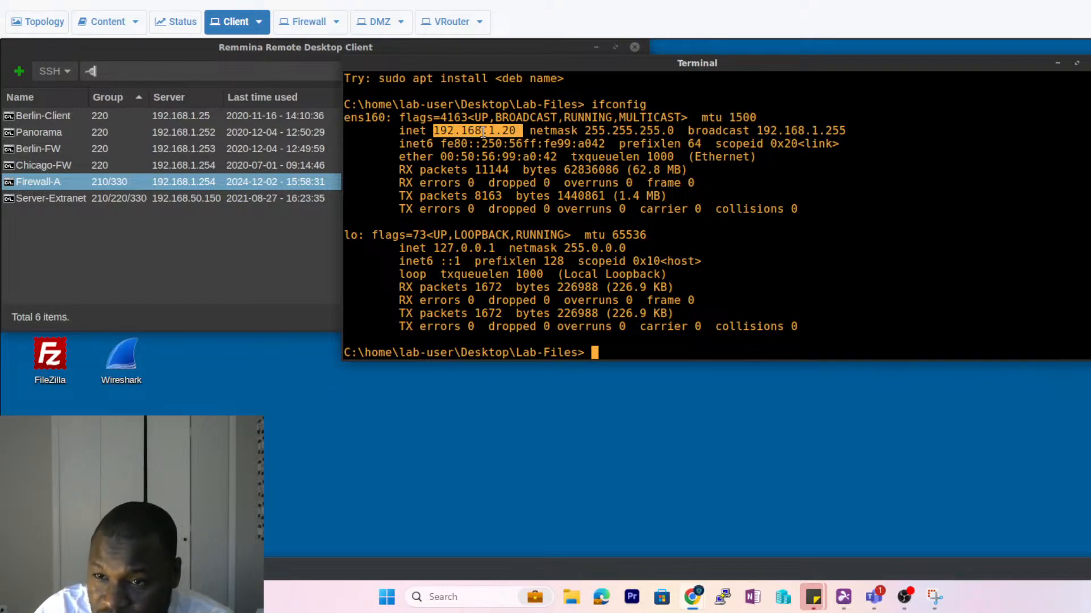
click(599, 350)
text(p)
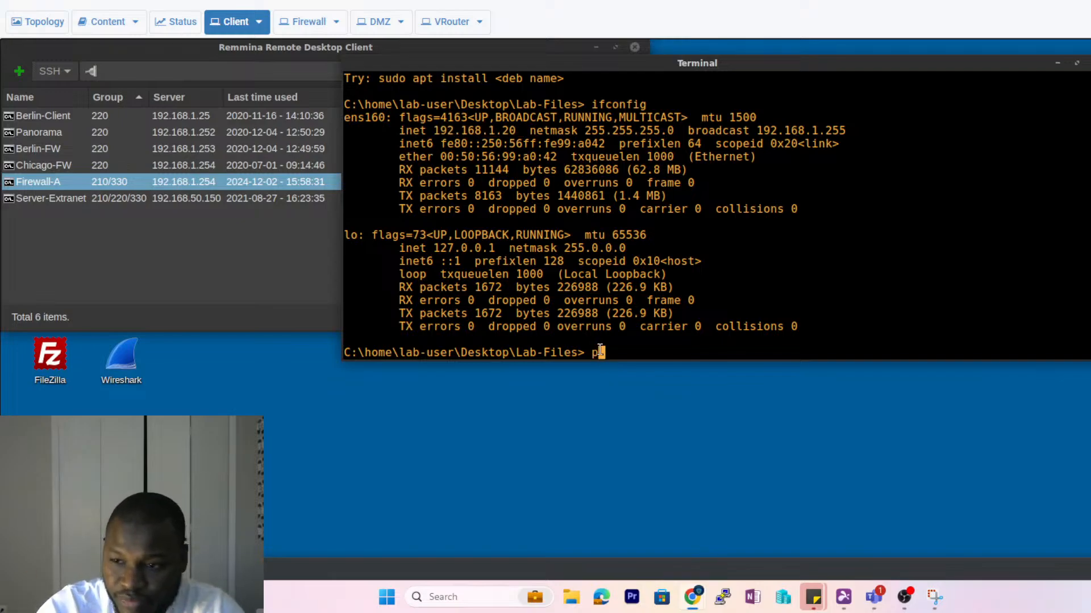
text(ing 192.168.1.1)
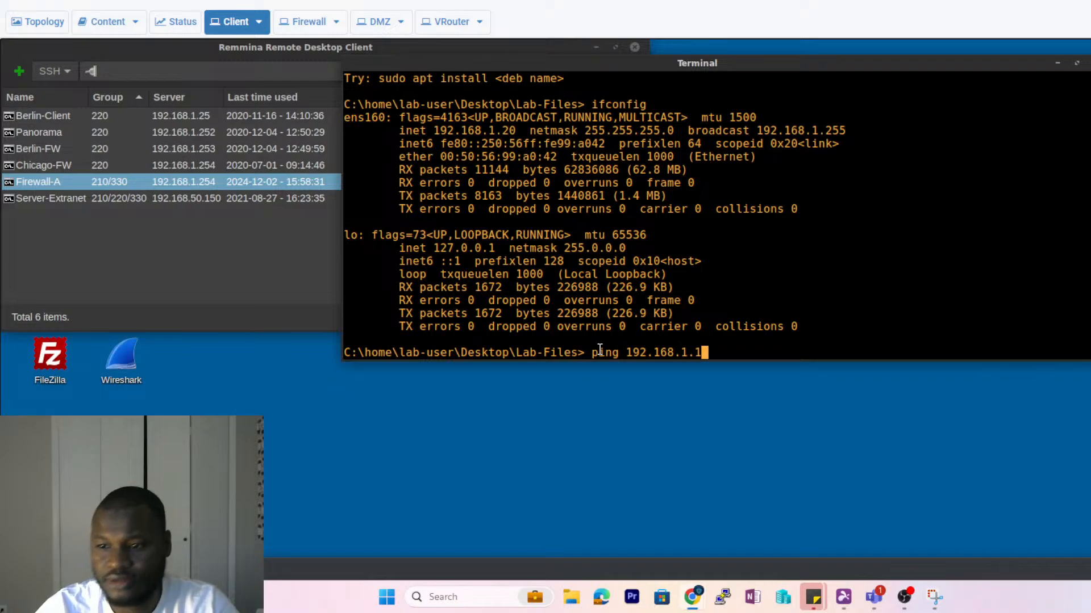
key(Return)
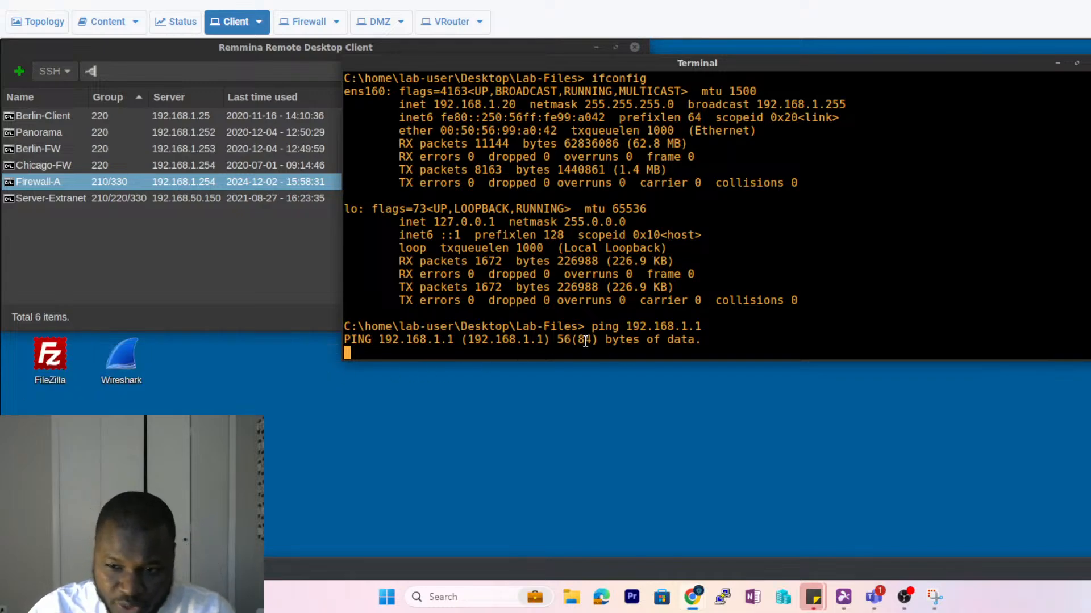
key(ctrl+c)
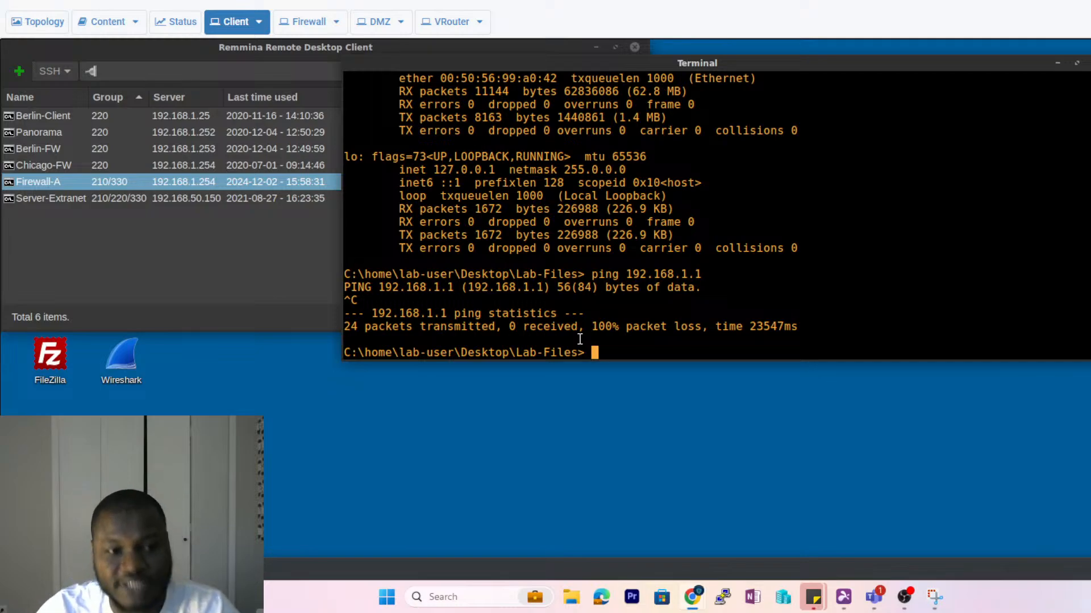
text(ssh)
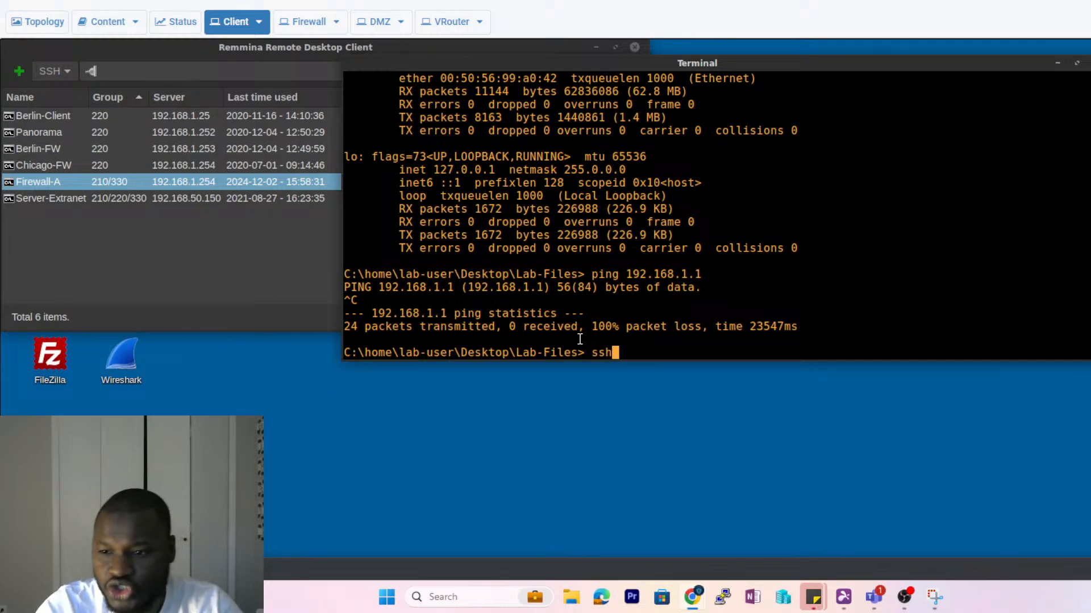
text( admin)
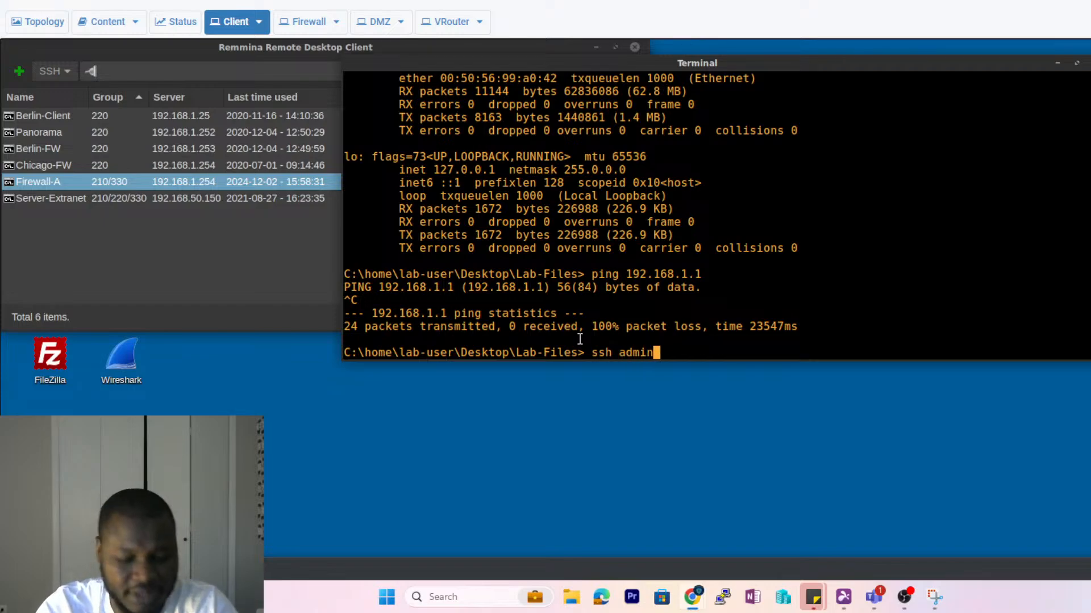
text(@)
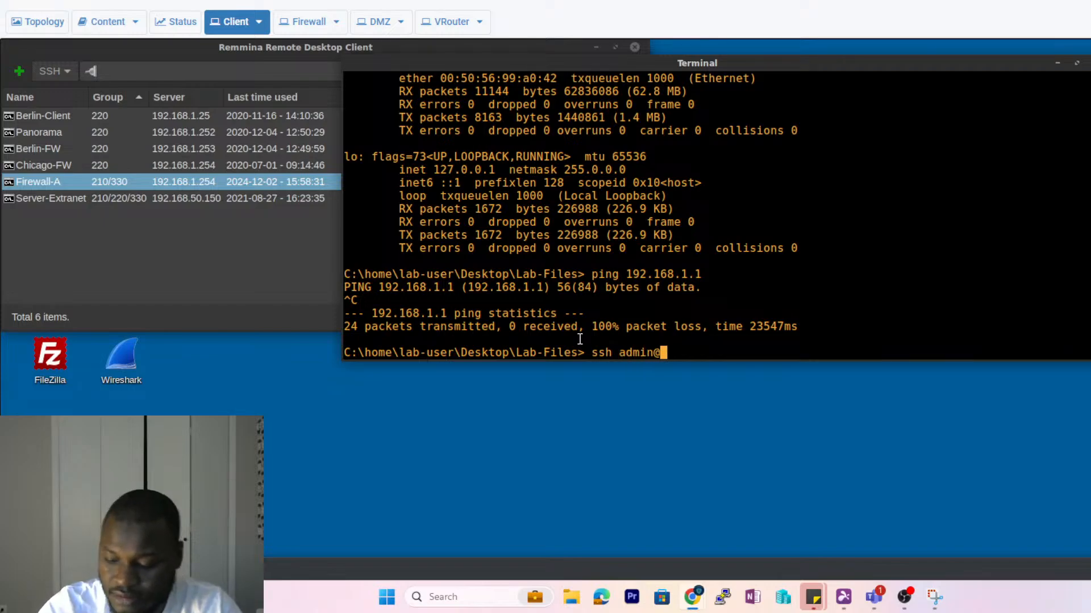
text(192.168.)
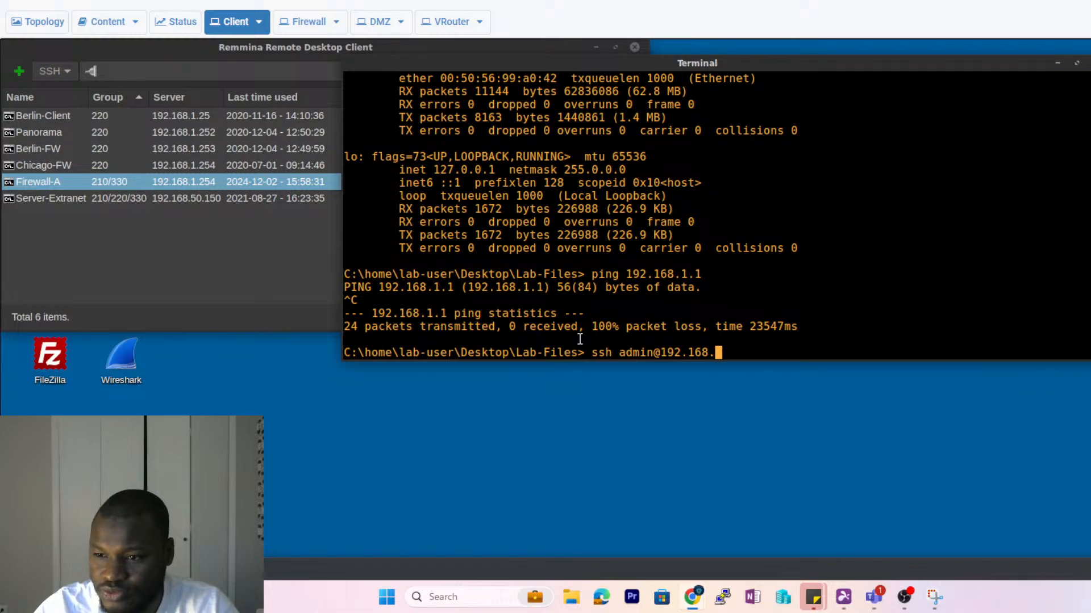
text(1.1)
key(Return)
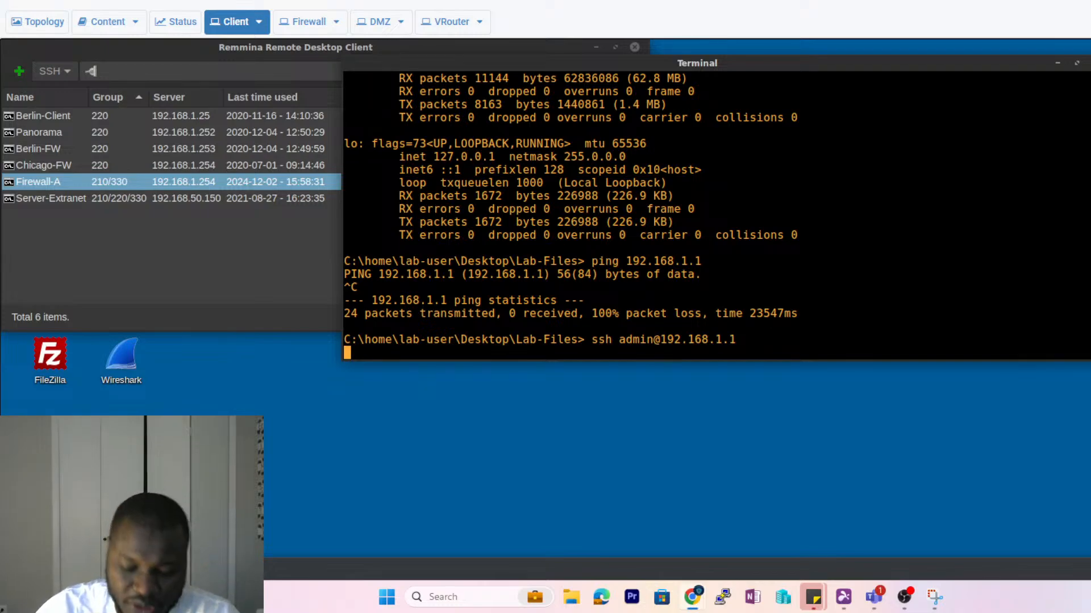
key(ctrl+c)
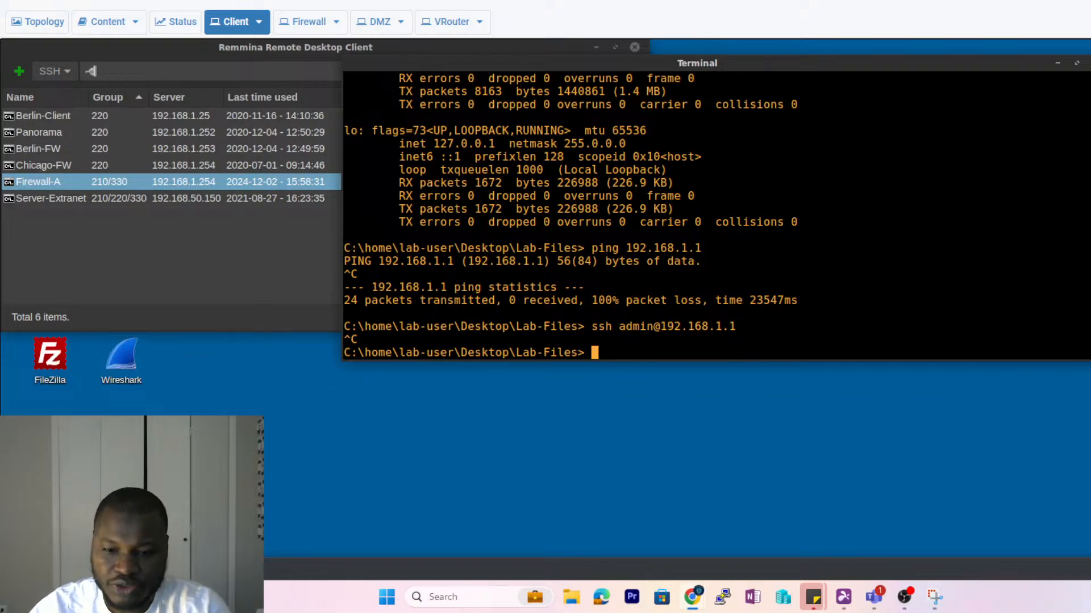
click(187, 569)
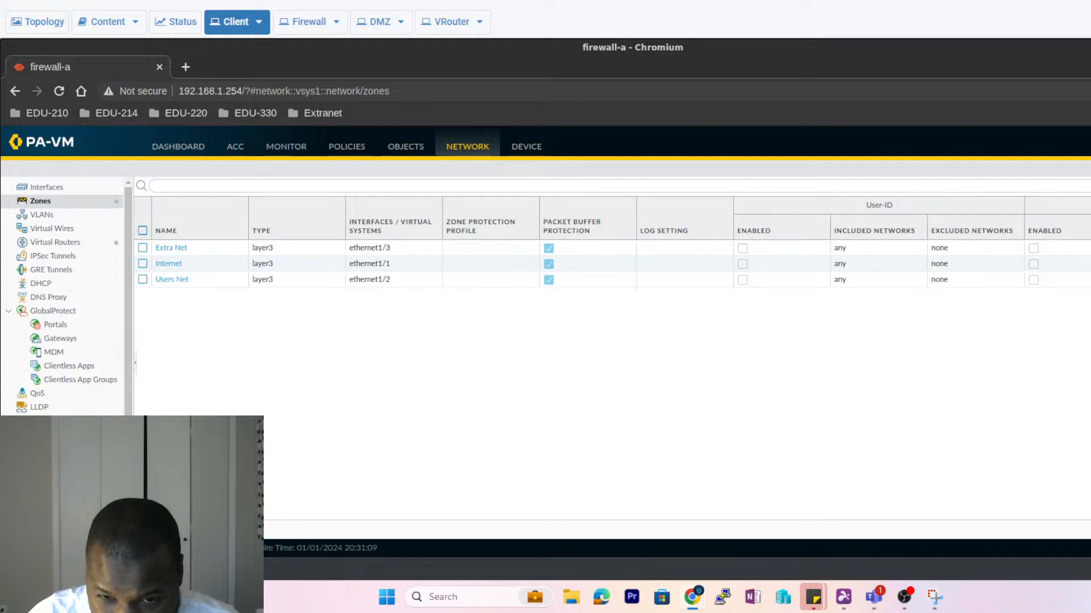
- Create interface management profile 'Allow-ping' with only Ping enabled
click(67, 503)
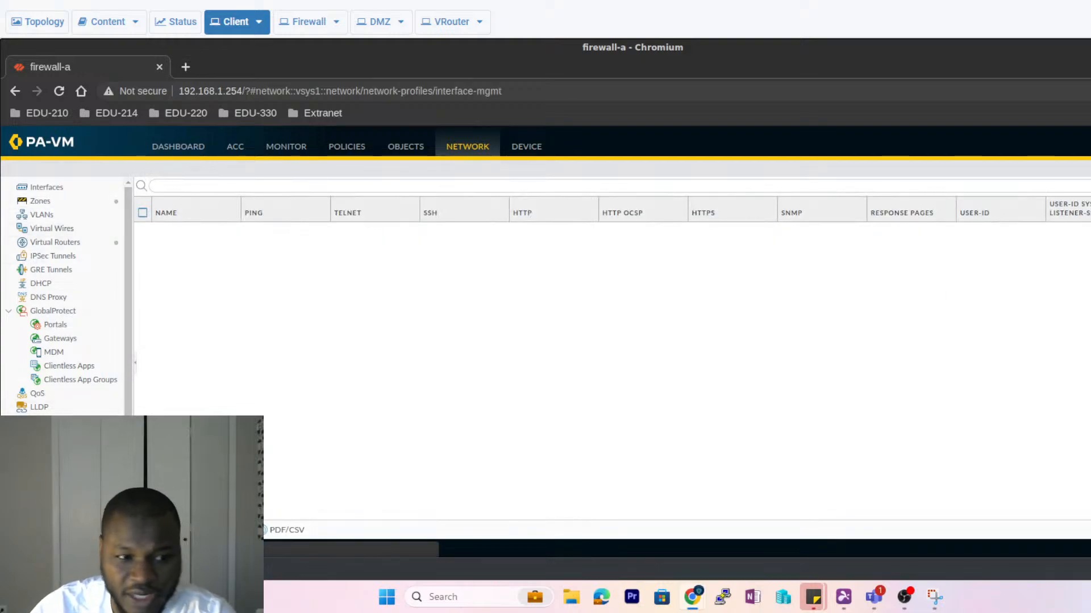
click(152, 529)
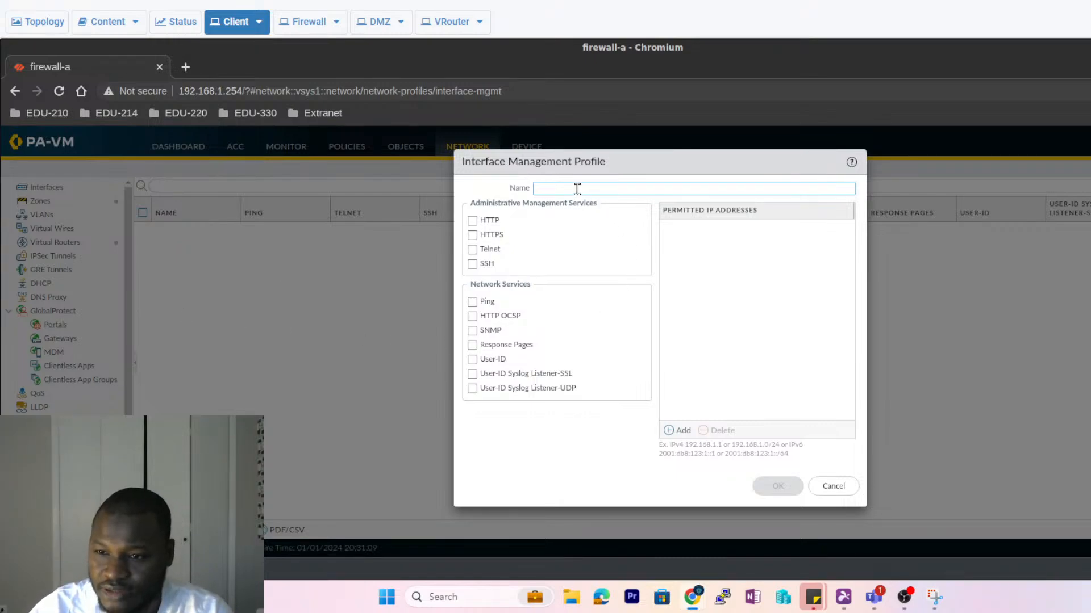
text(Allow)
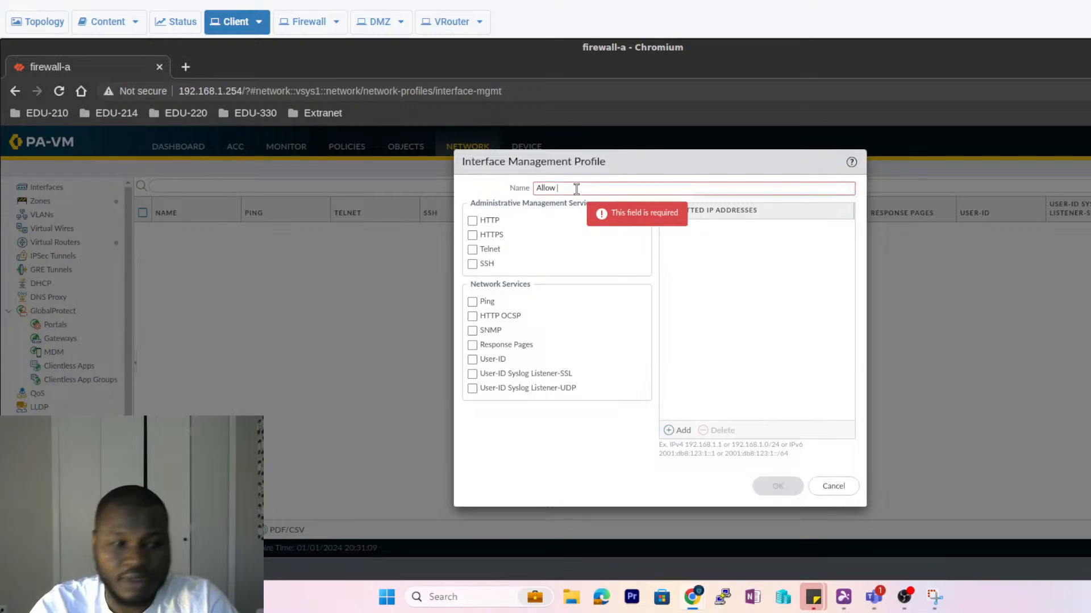
key(BackSpace)
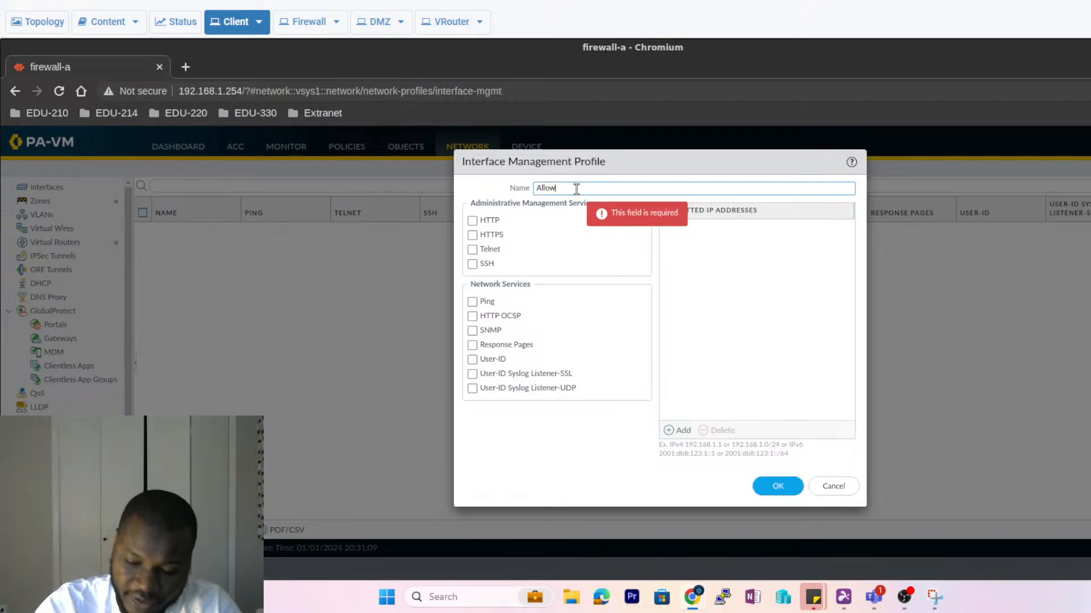
text(-ping)
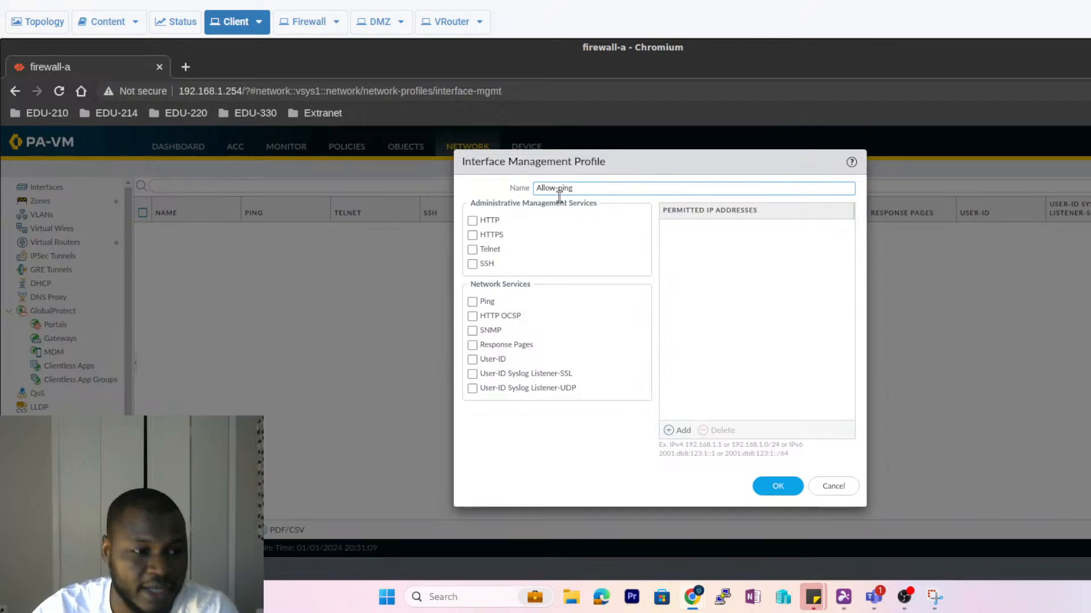
click(480, 305)
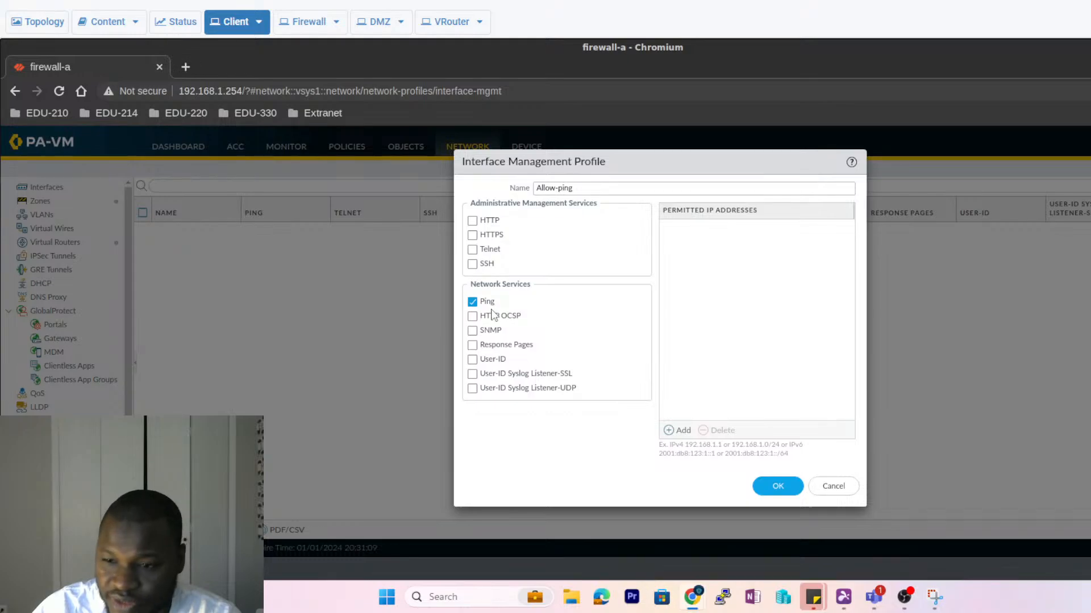
click(776, 486)
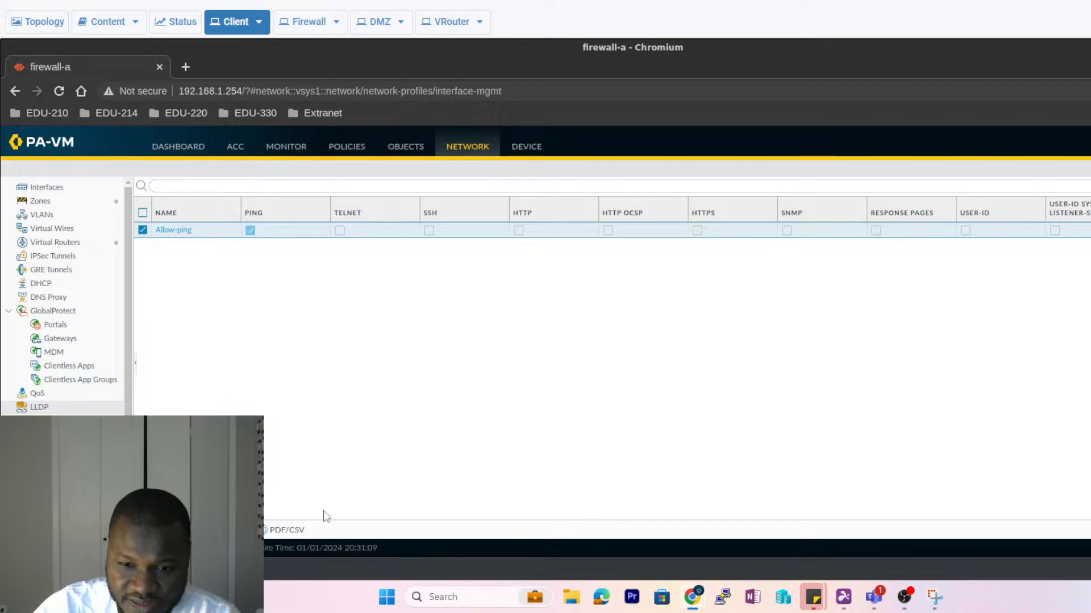
click(154, 530)
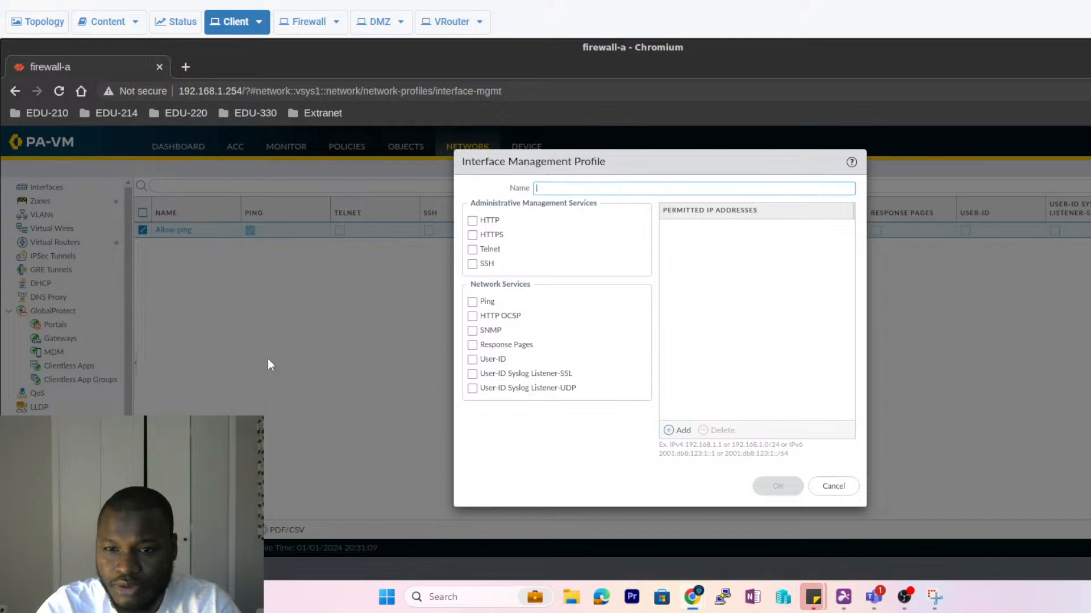
- Name the profile 'Allow-mgt', enable HTTPS, SSH, Ping, SNMP, Response Pages and User-ID, and save
text(Allow)
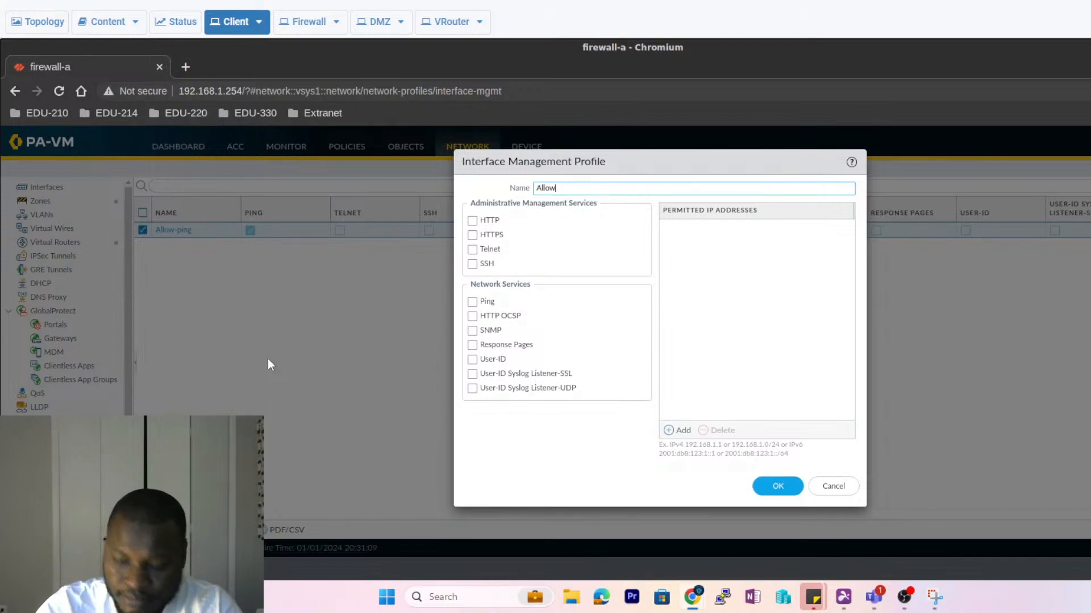
text(-mgt)
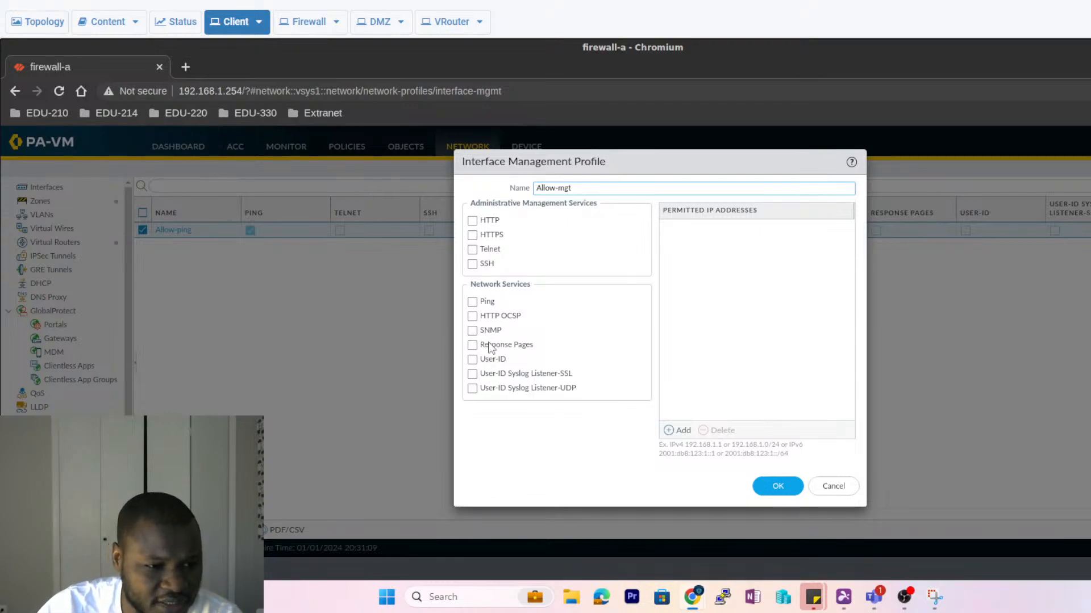
click(472, 303)
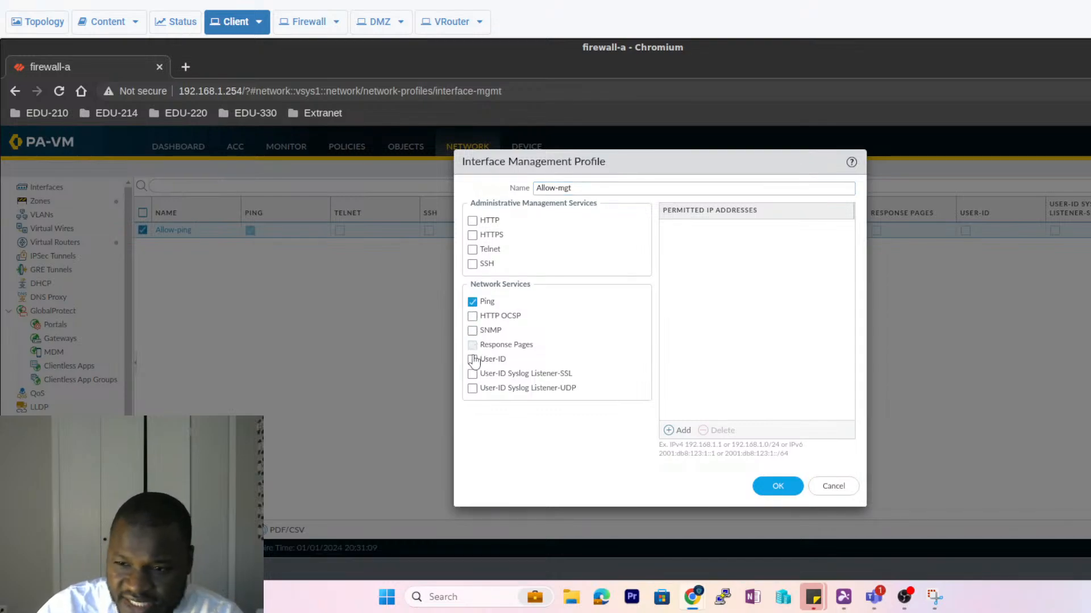
click(472, 332)
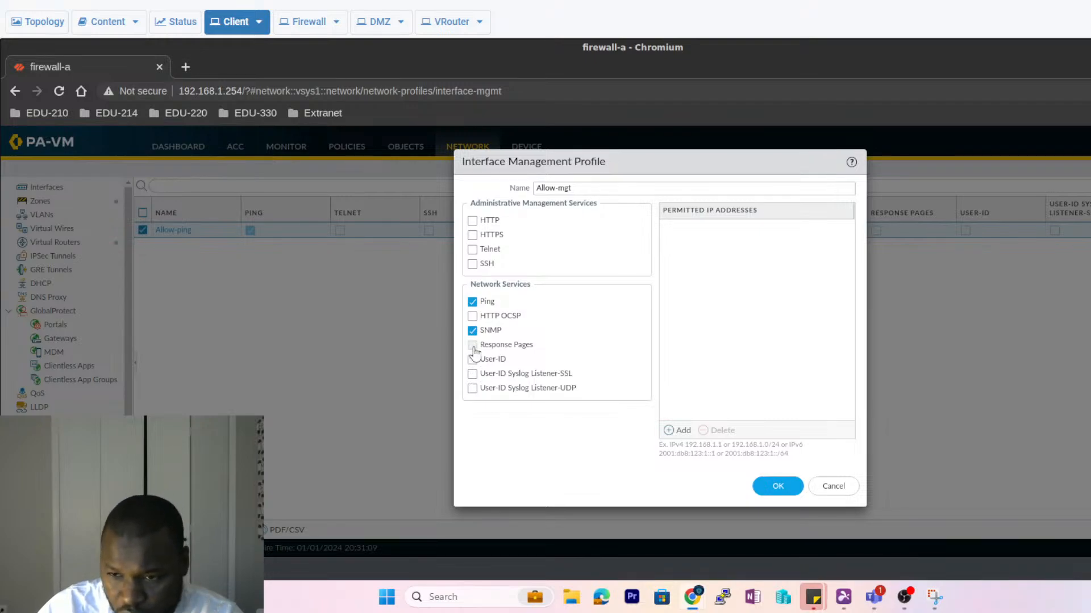
click(472, 345)
click(472, 360)
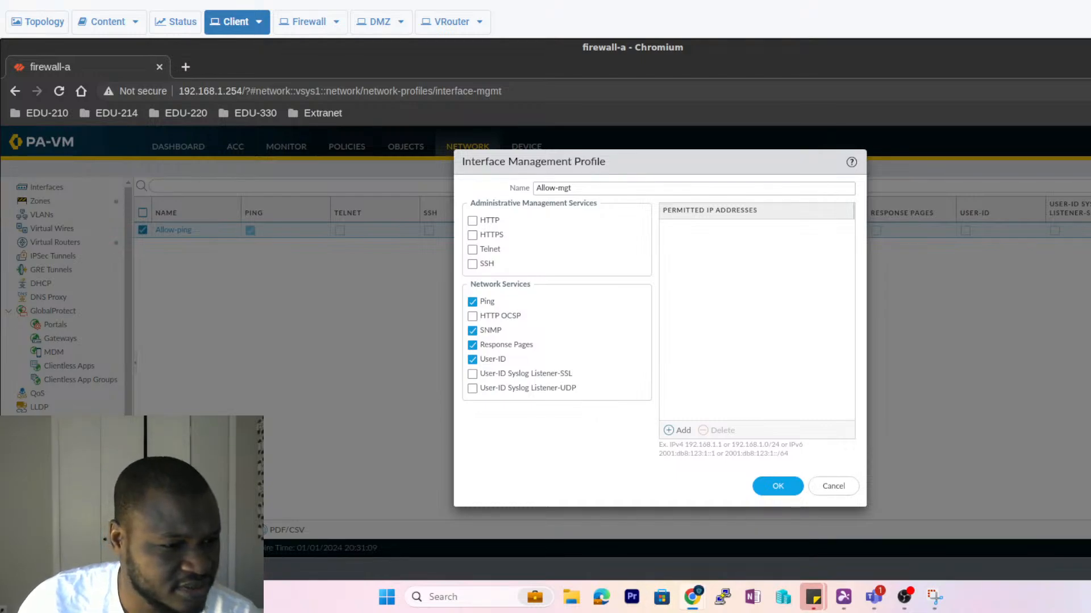
click(474, 222)
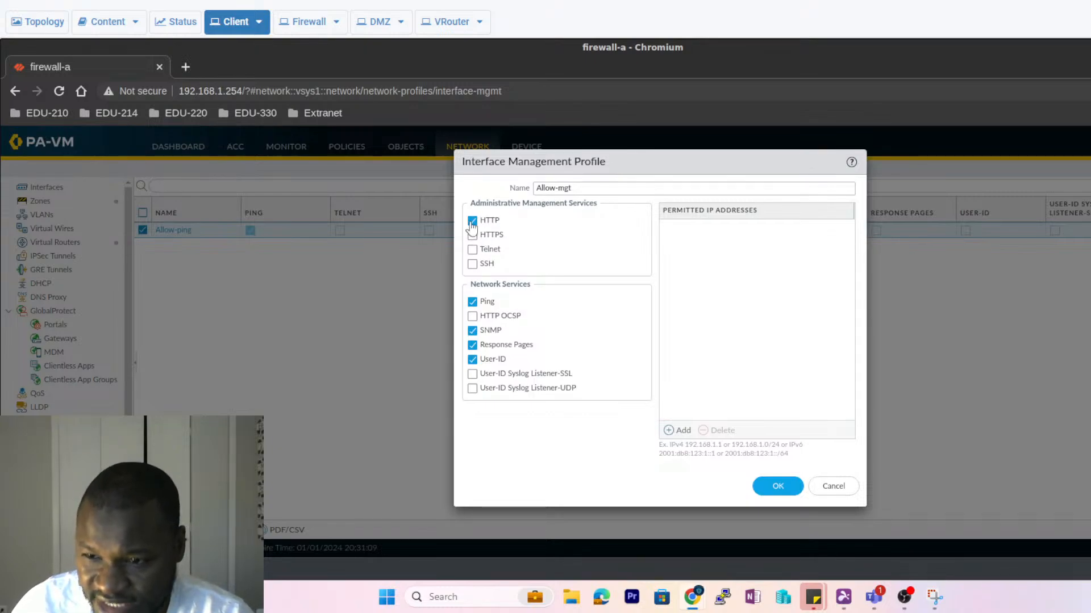
click(472, 222)
click(472, 235)
click(472, 264)
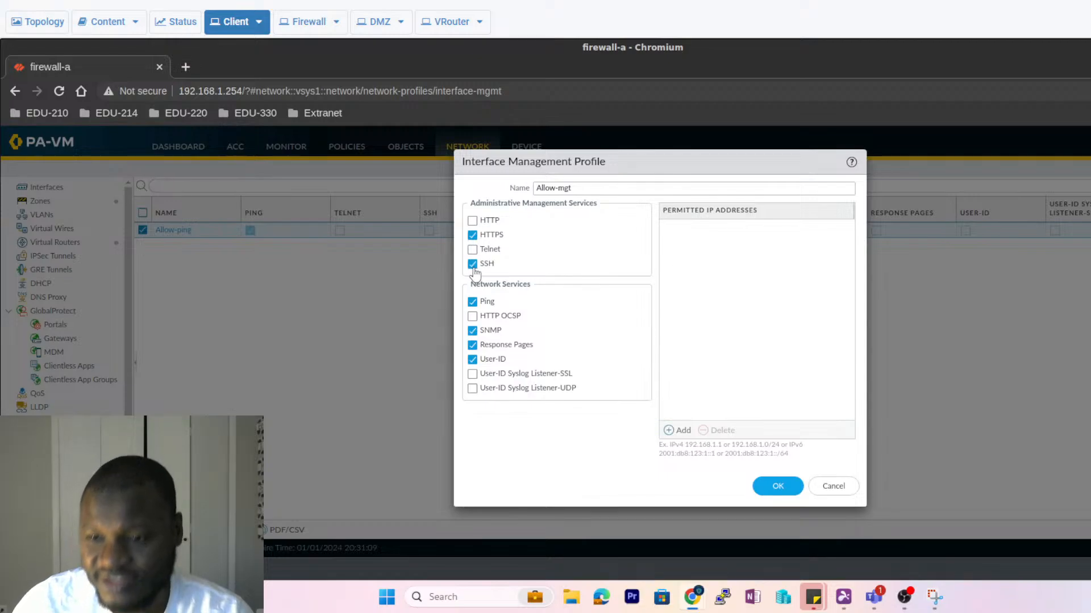
click(774, 488)
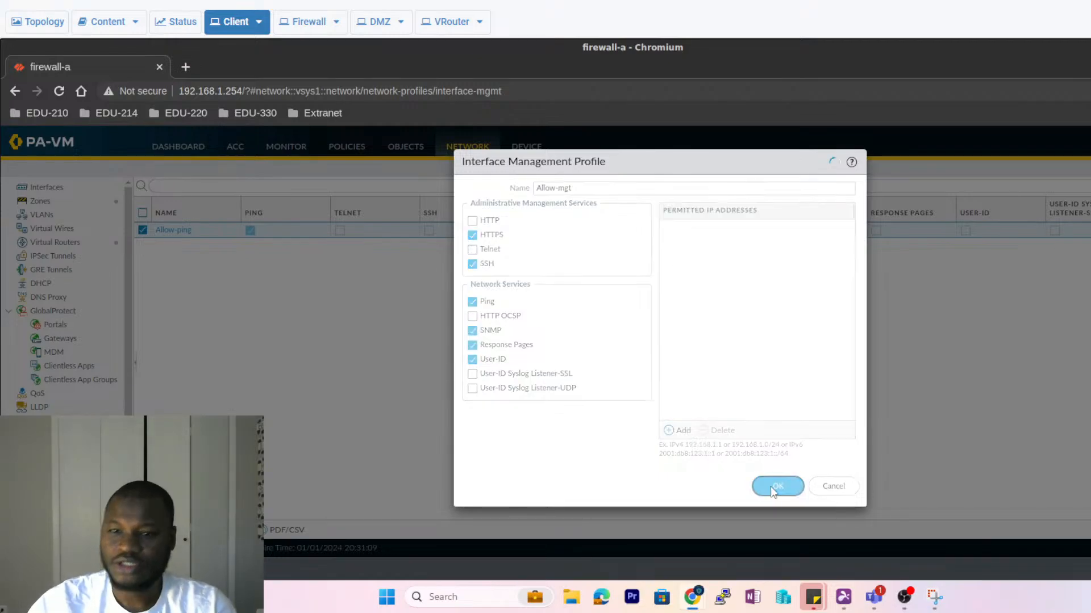
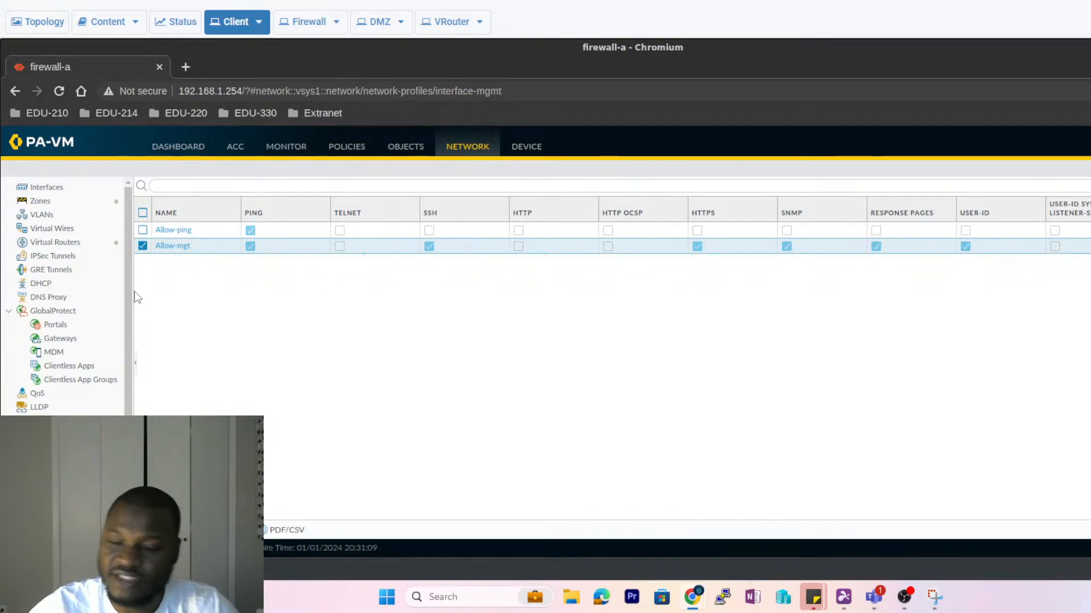
- Browse ethernet1/1's advanced, IPv4 and Netflow settings, then close the dialog without saving
click(43, 188)
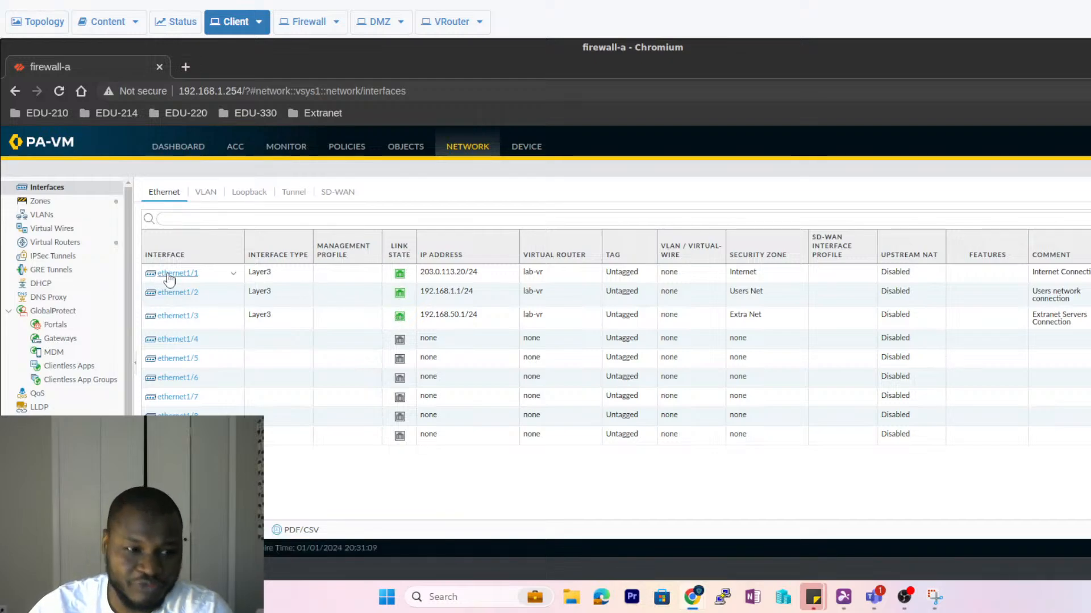
click(188, 279)
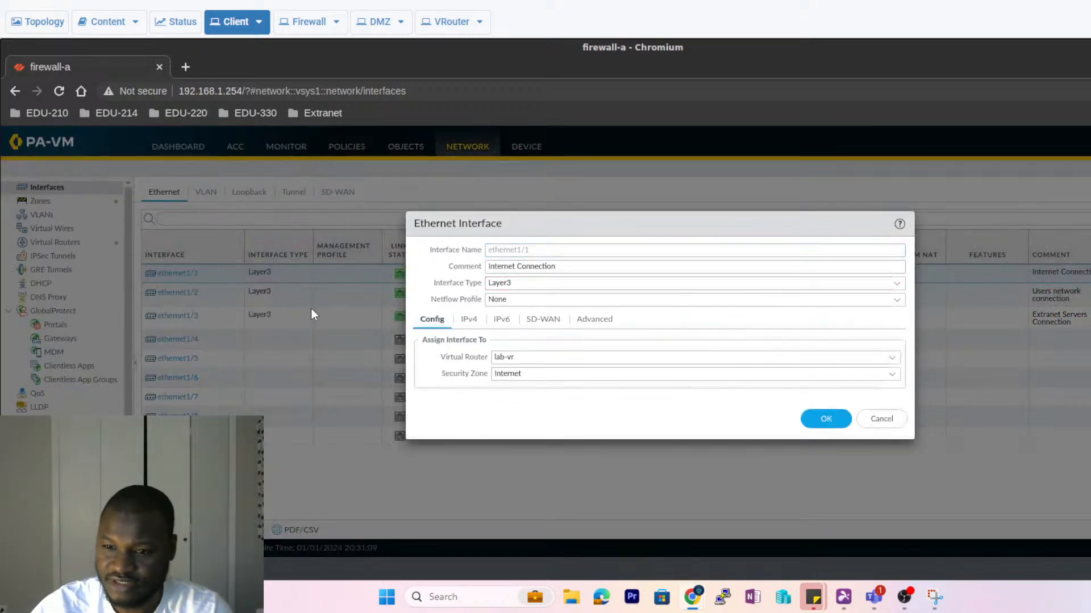
click(605, 321)
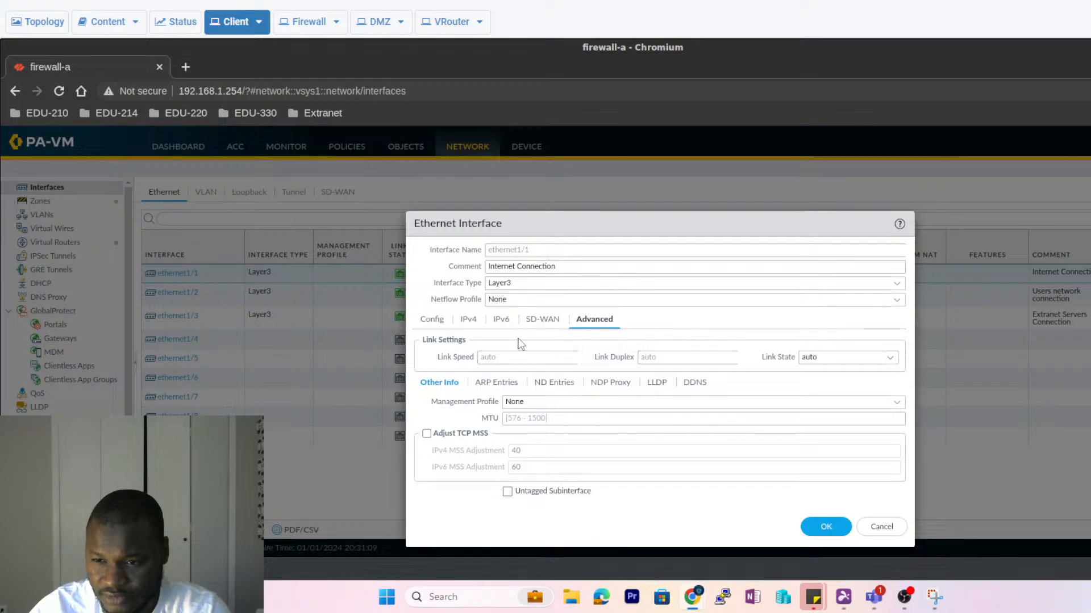
click(465, 324)
click(438, 322)
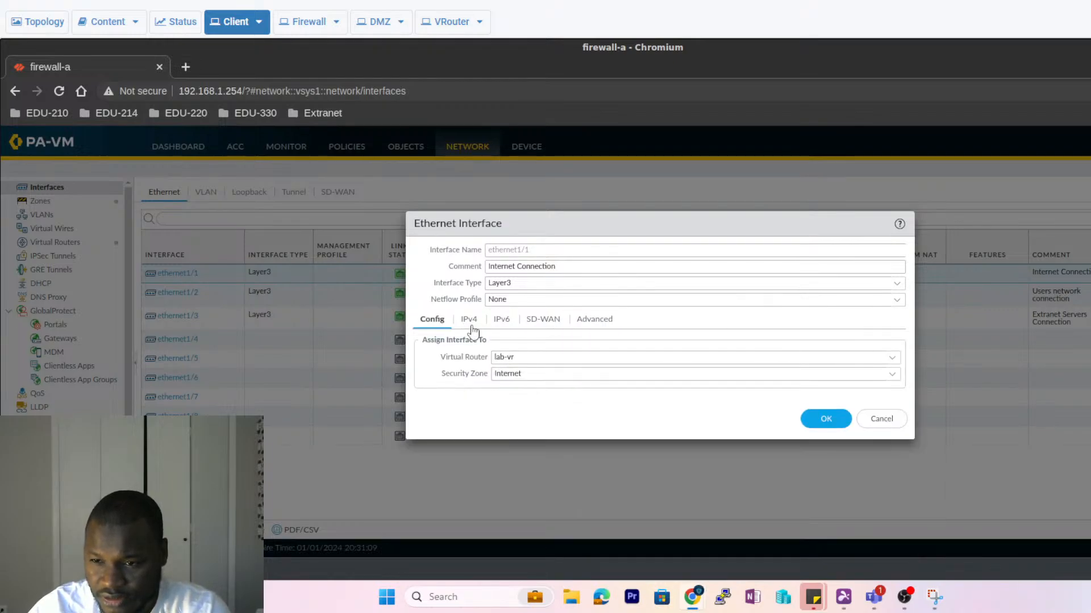
click(613, 300)
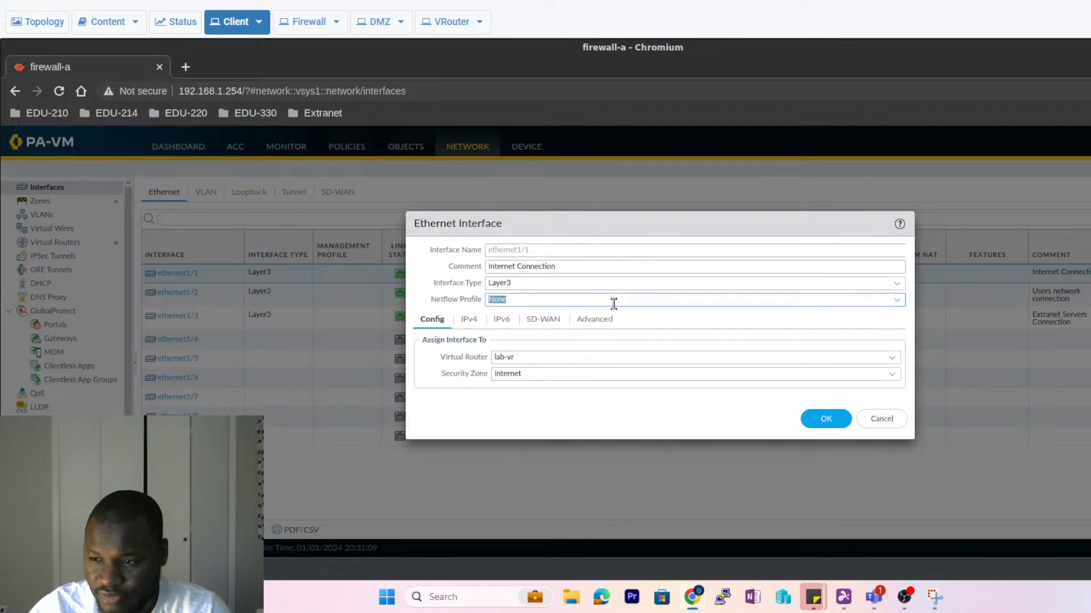
click(898, 302)
click(901, 305)
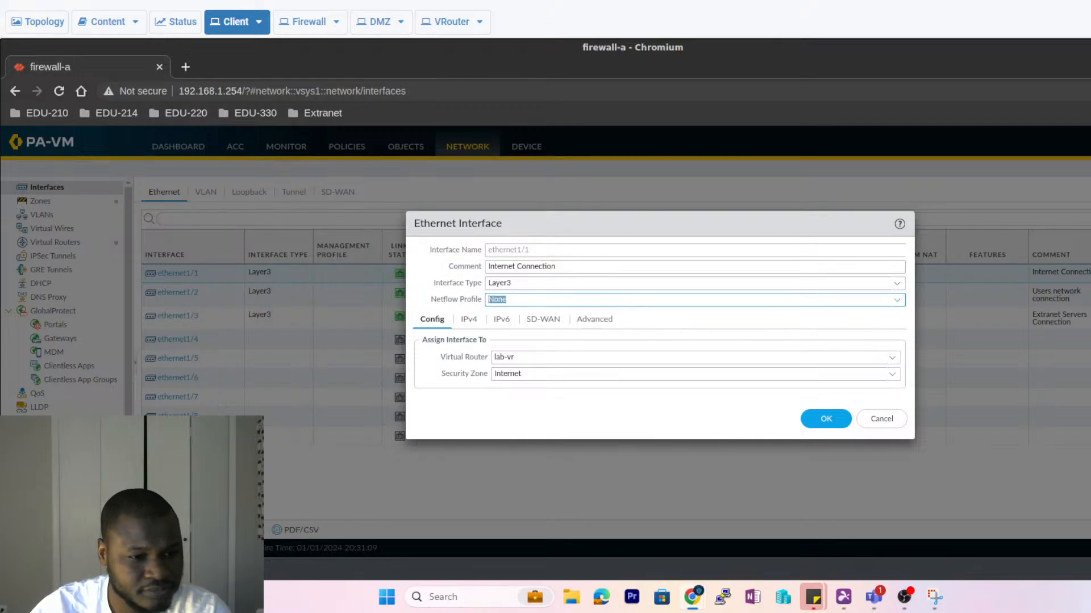
click(602, 321)
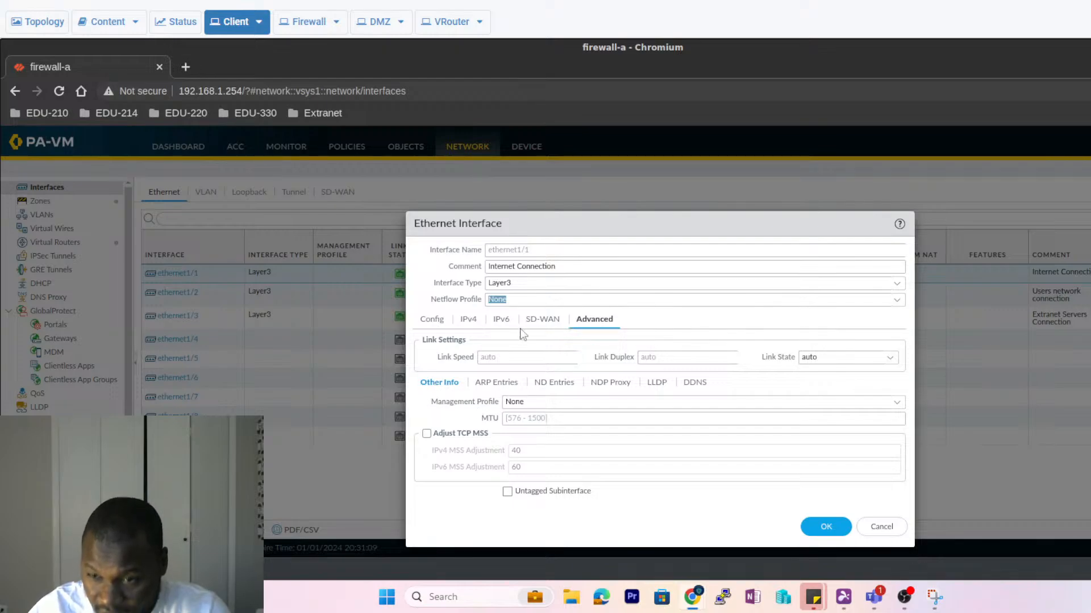
click(878, 527)
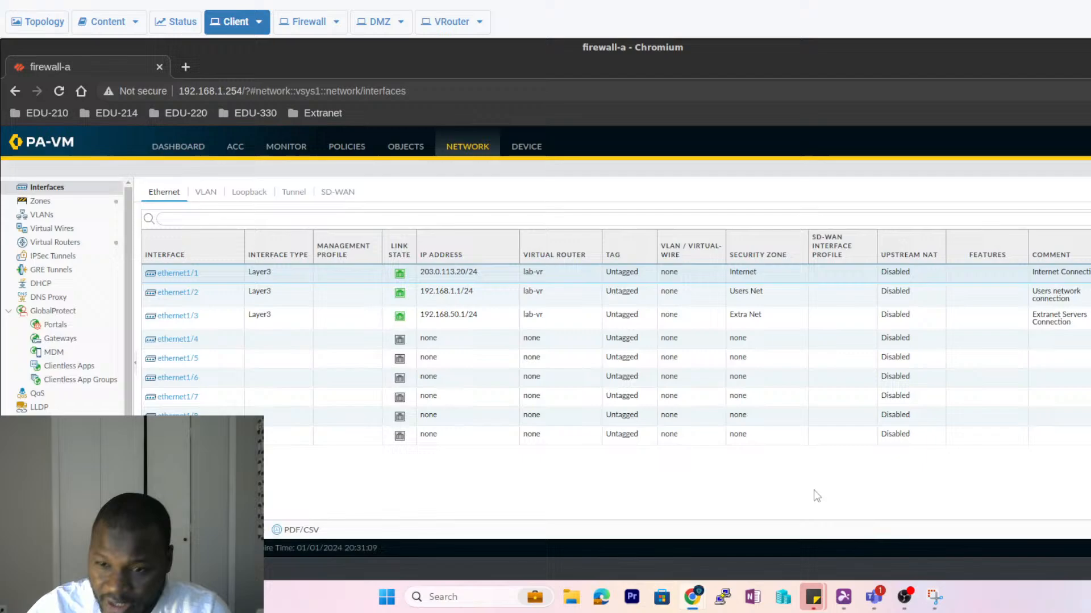
- Reopen ethernet1/1, set its Advanced management profile to Allow-ping, and click OK
click(173, 273)
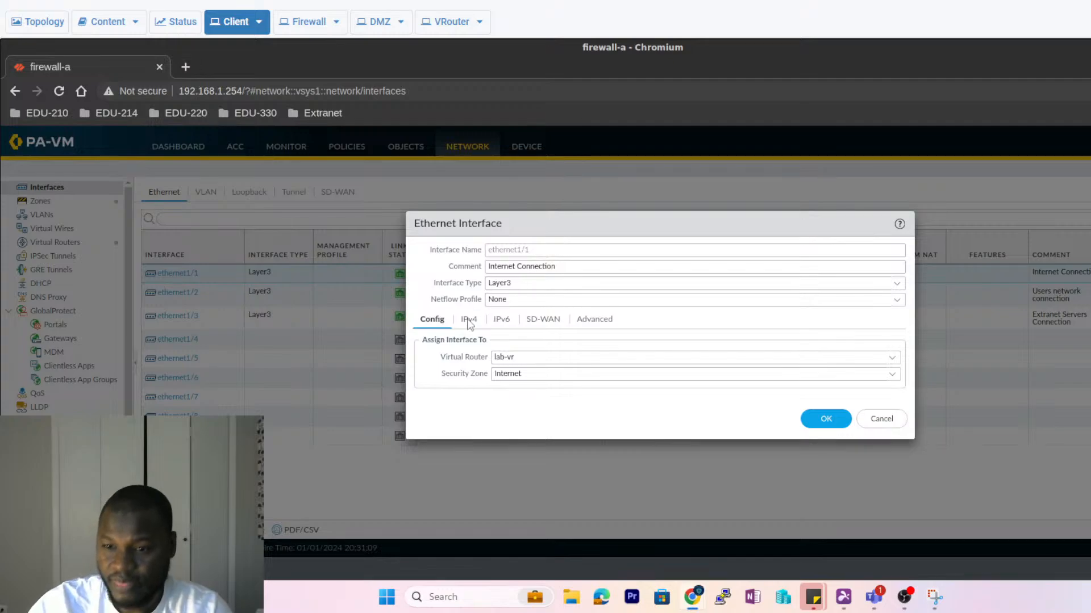
click(600, 323)
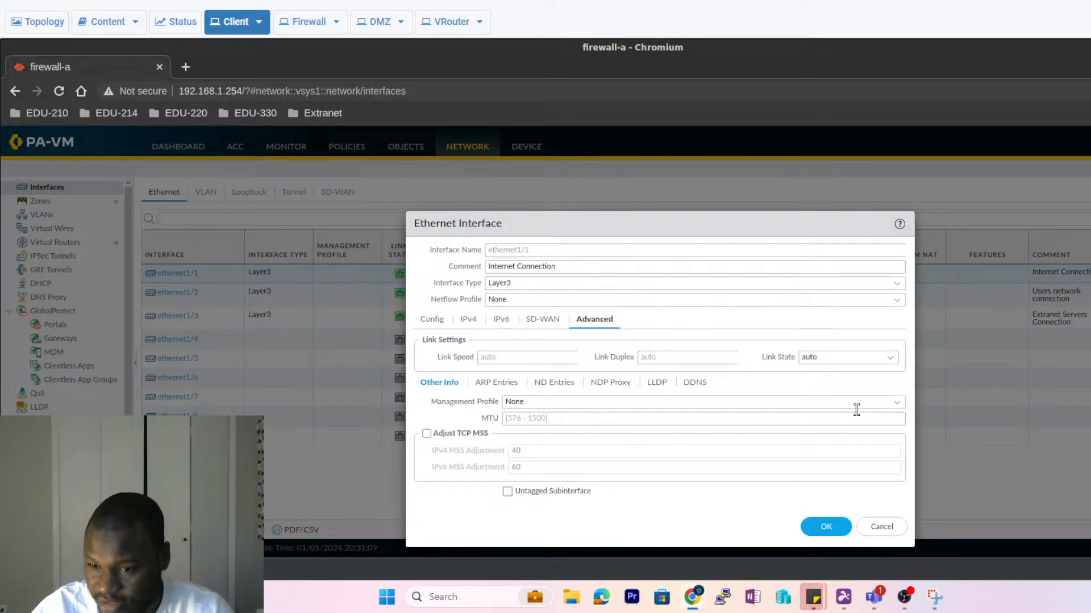
click(898, 406)
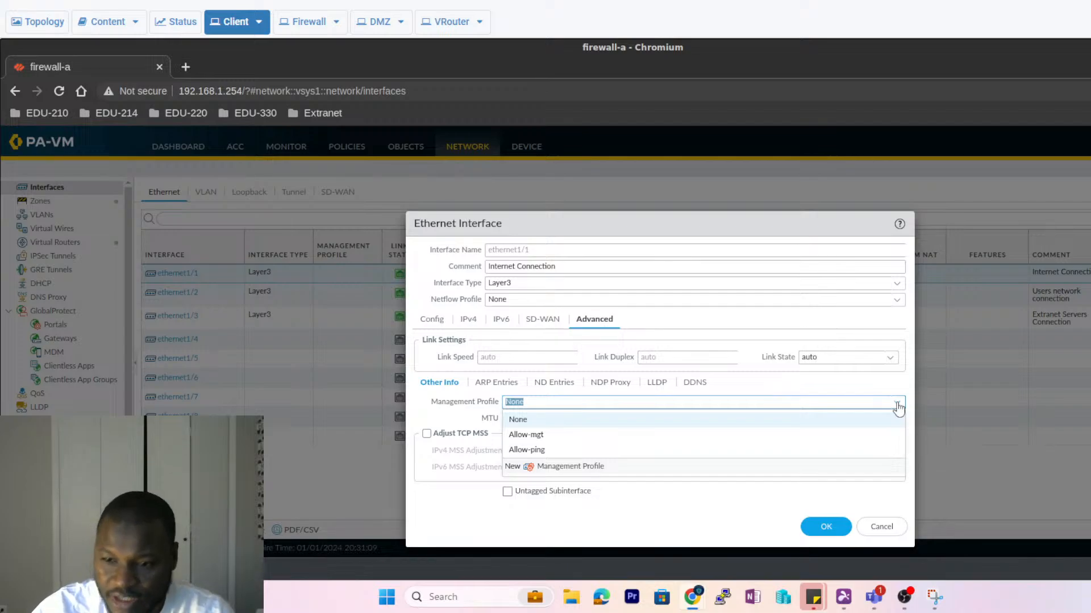
click(527, 451)
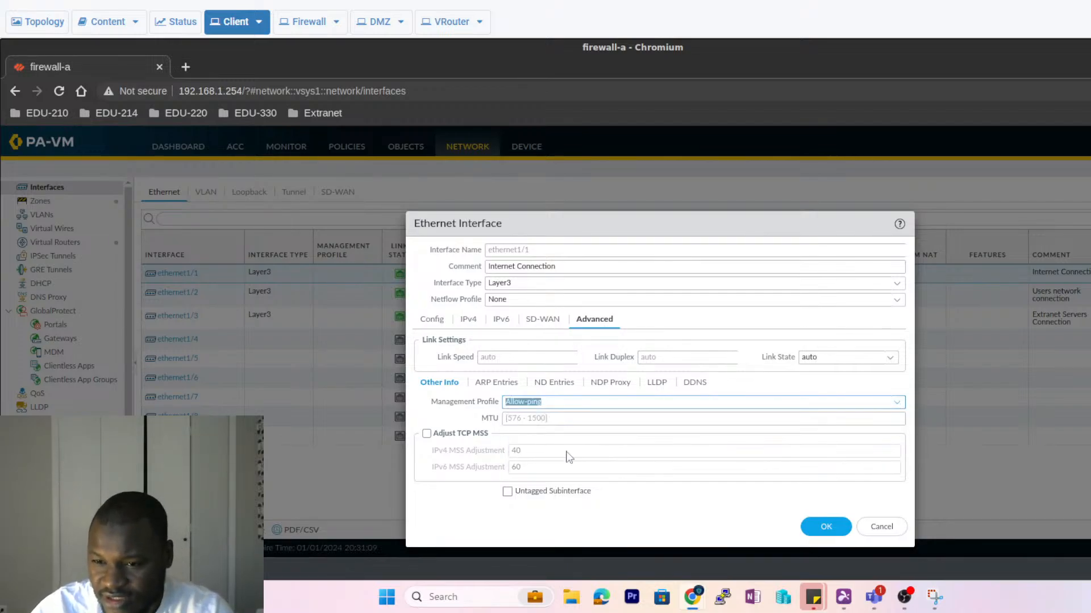
click(831, 534)
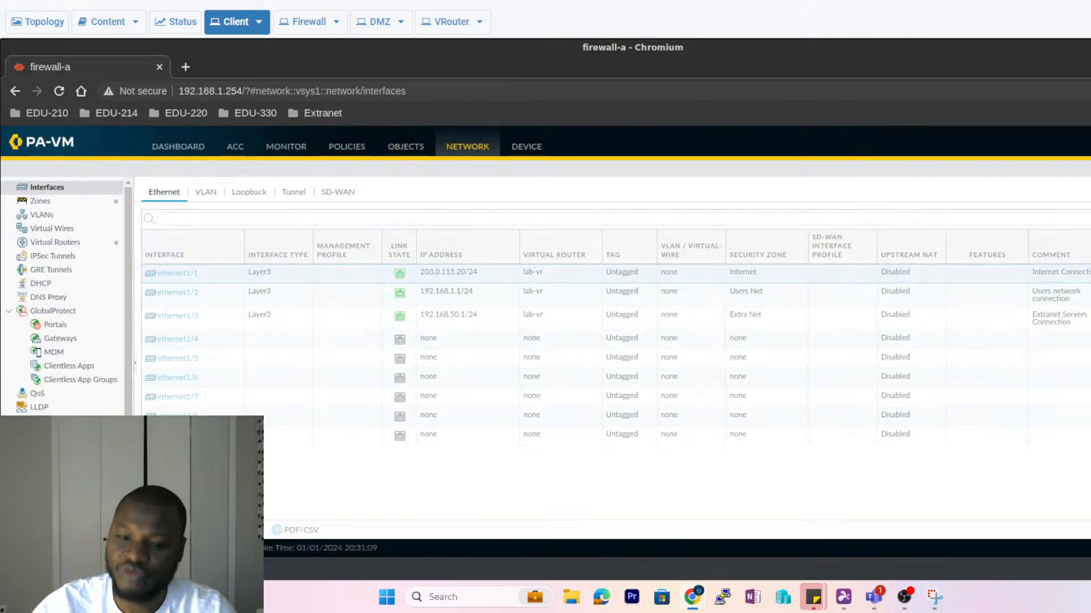
- Re-run the ping to 192.168.1.1 from the terminal history
key(alt+Tab)
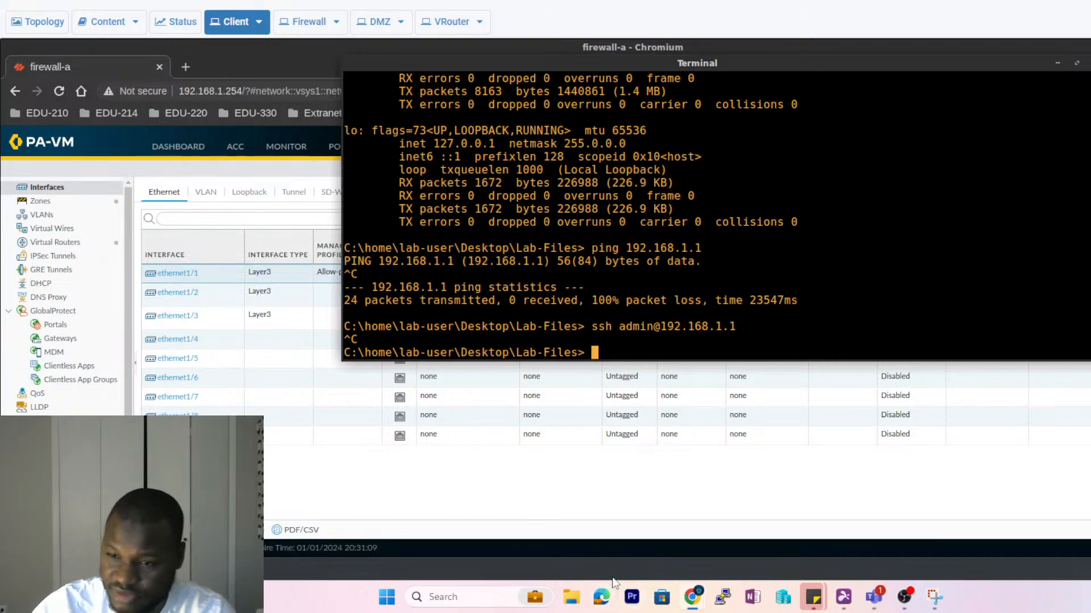
key(Up)
key(Up)
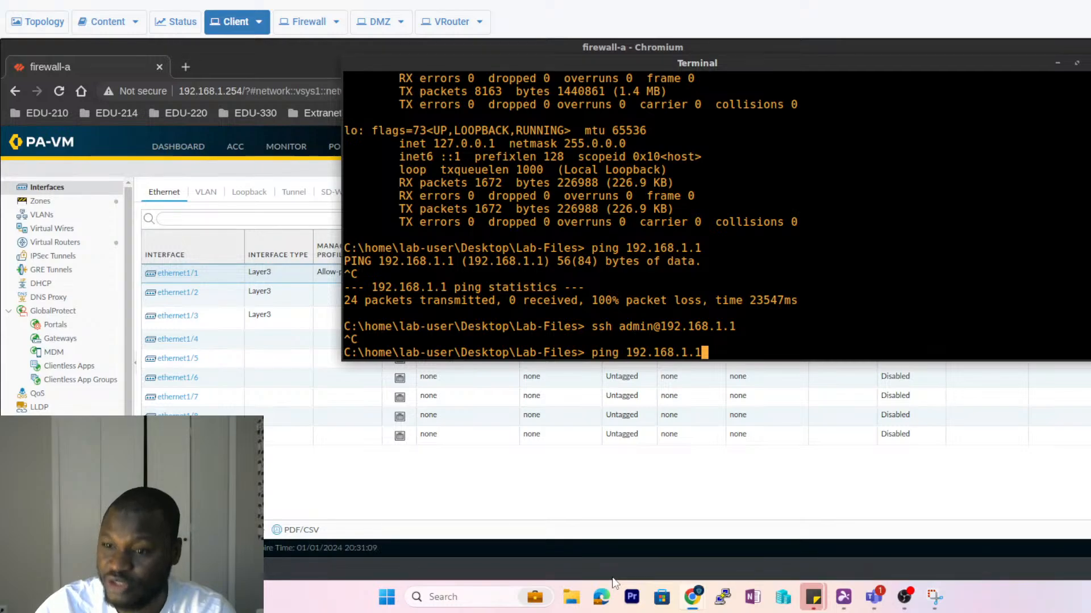
key(Return)
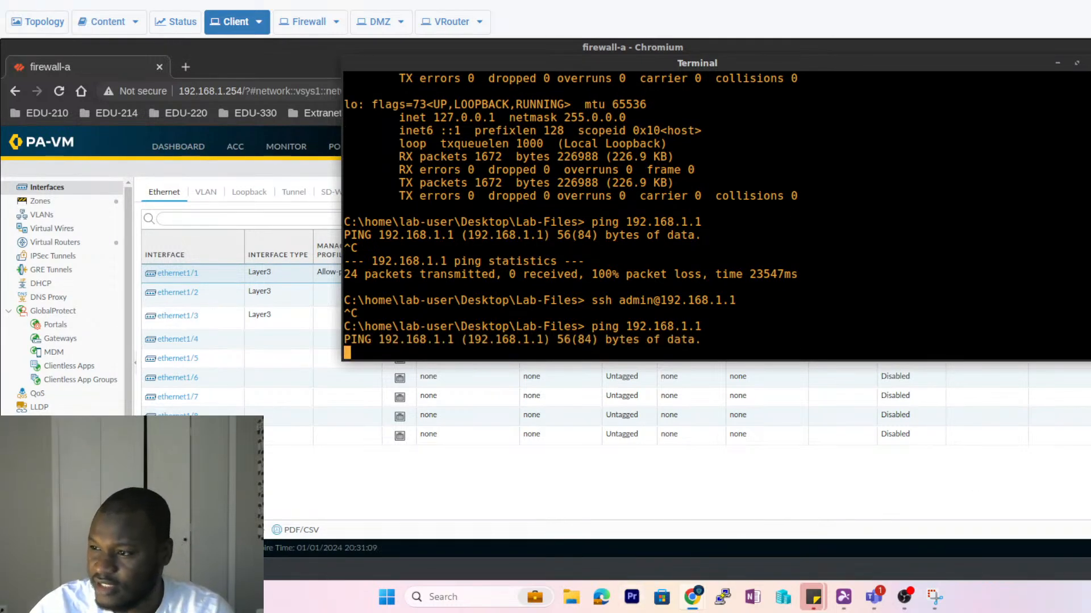
- Commit all firewall changes, watch the ping meanwhile, and close the finished commit status
click(1090, 146)
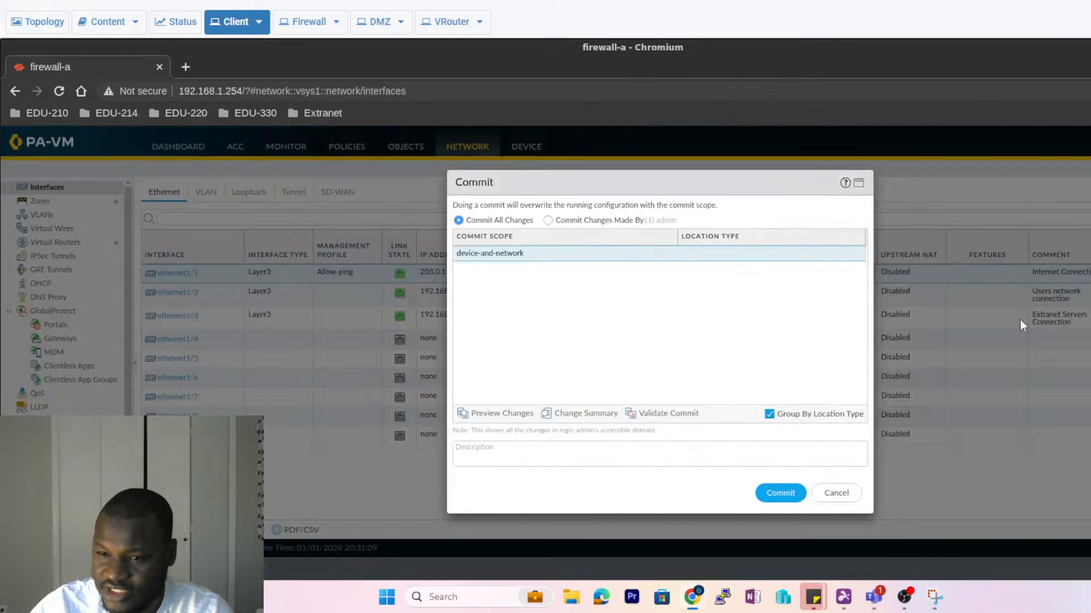
click(777, 493)
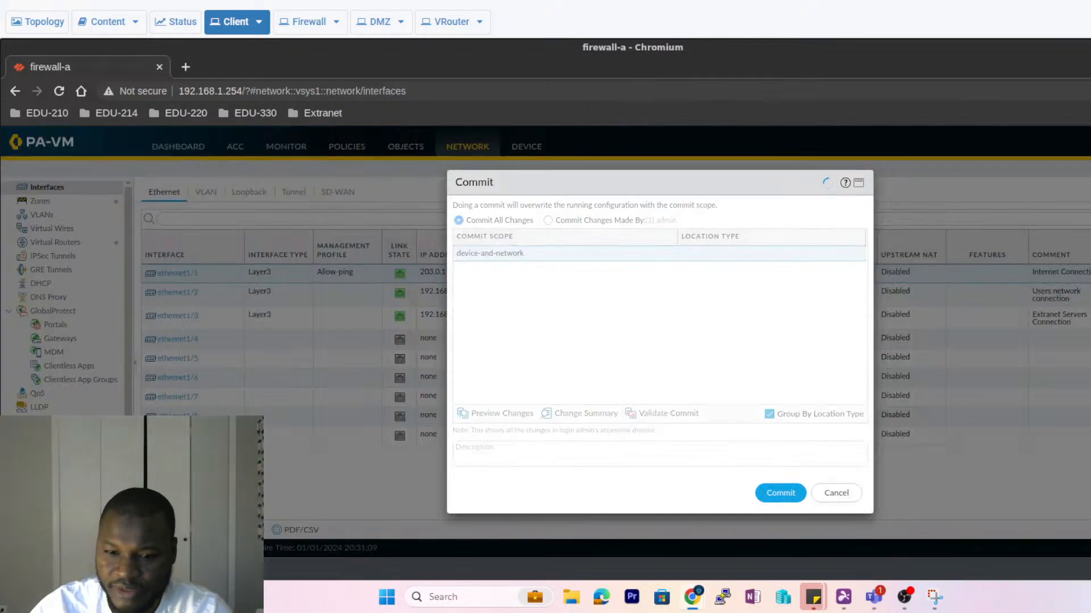
key(alt+Tab)
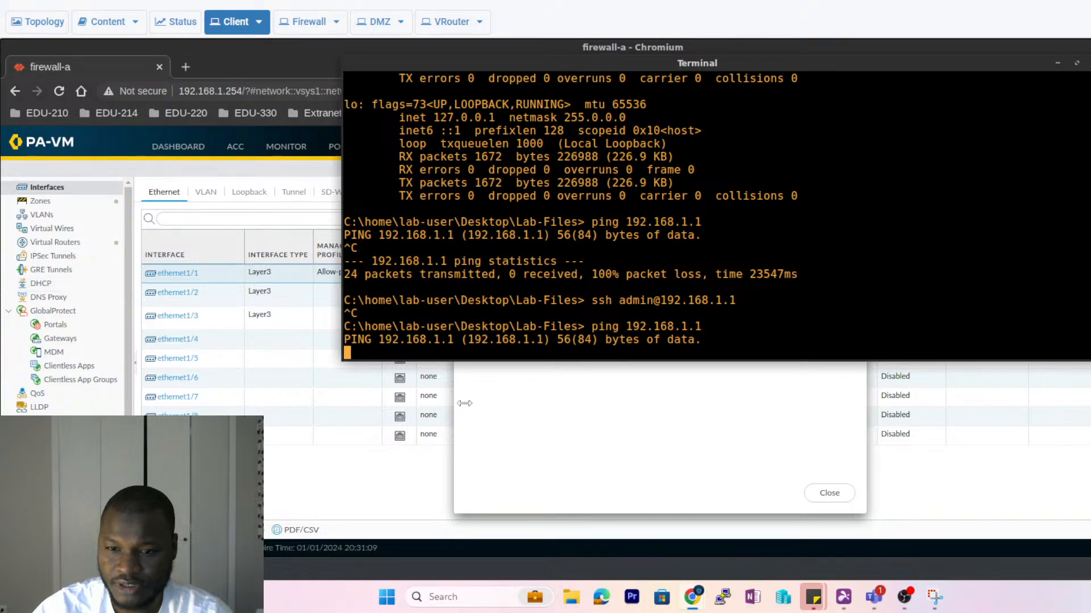
click(620, 459)
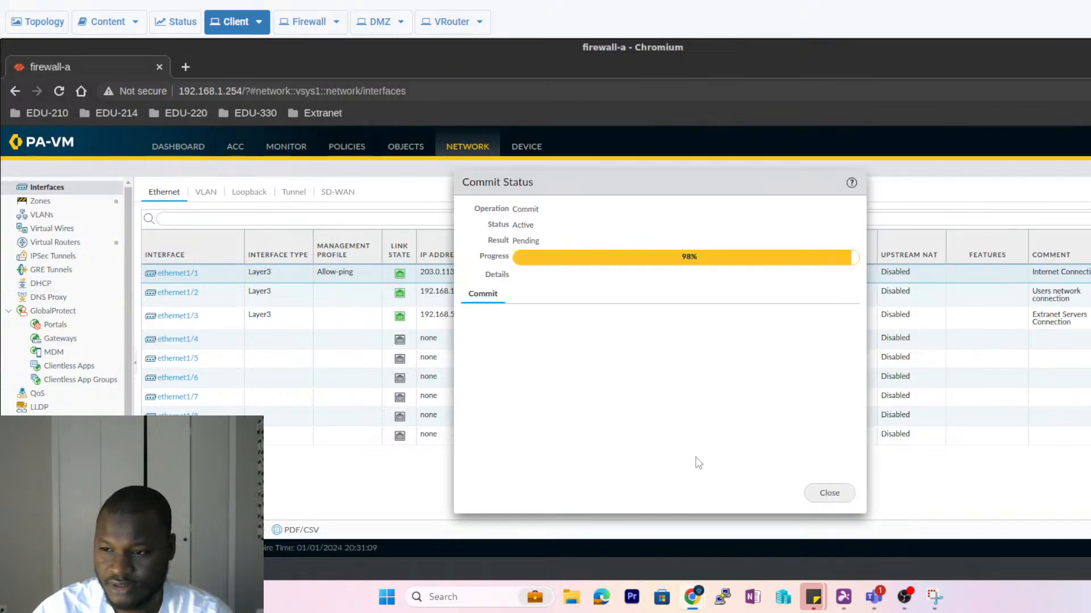
key(alt+Tab)
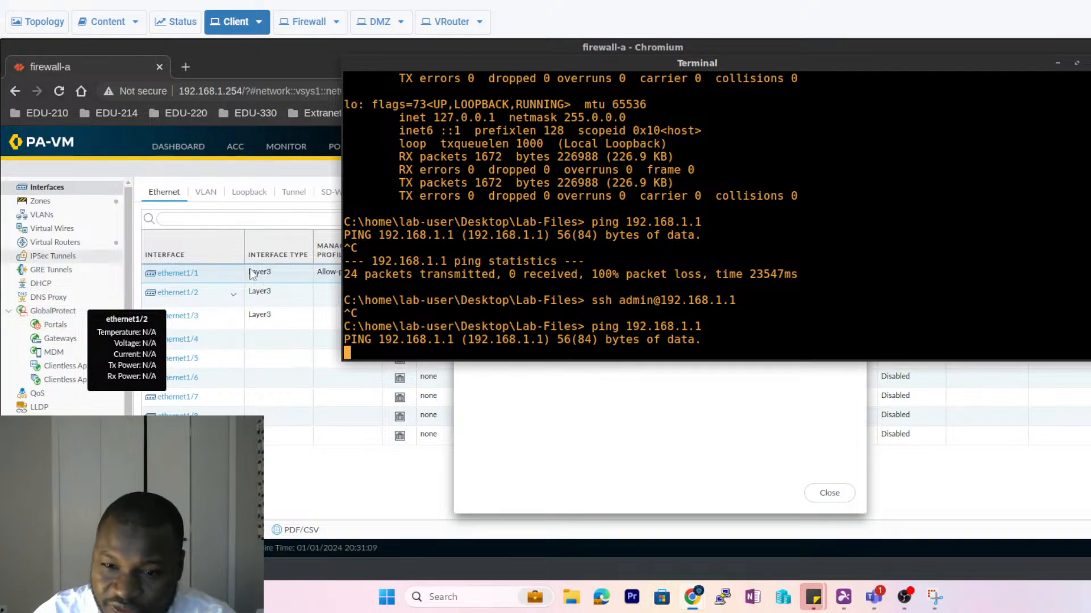
mouse_move(197, 281)
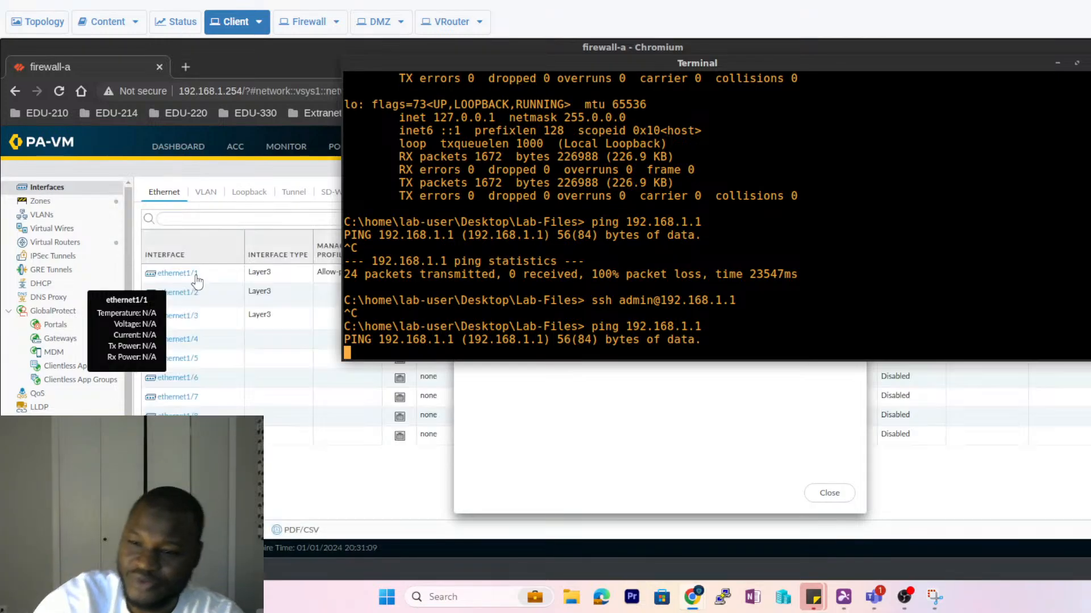
click(626, 414)
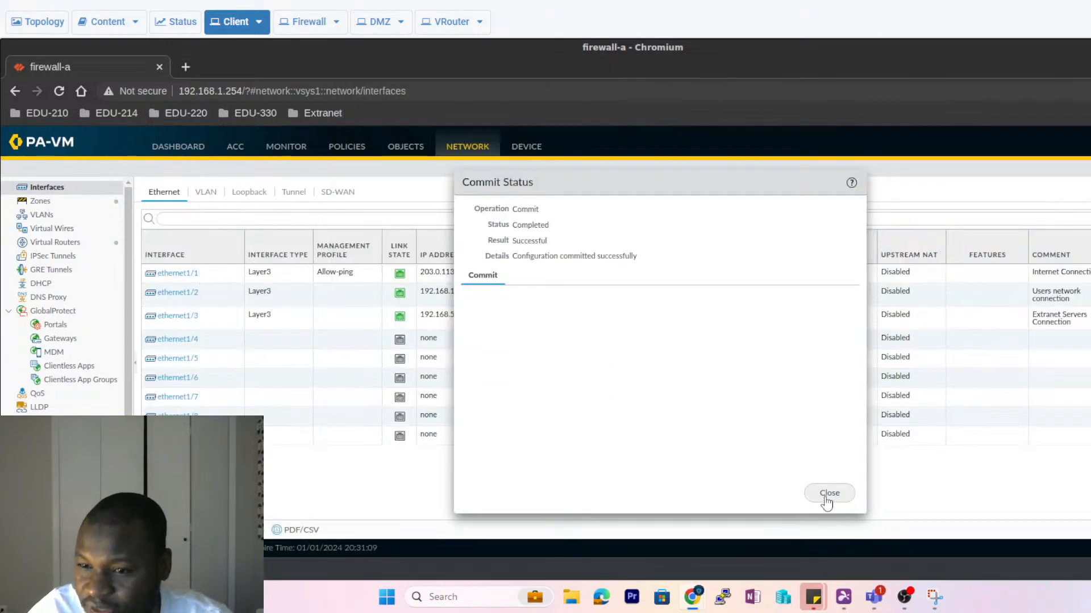
click(828, 493)
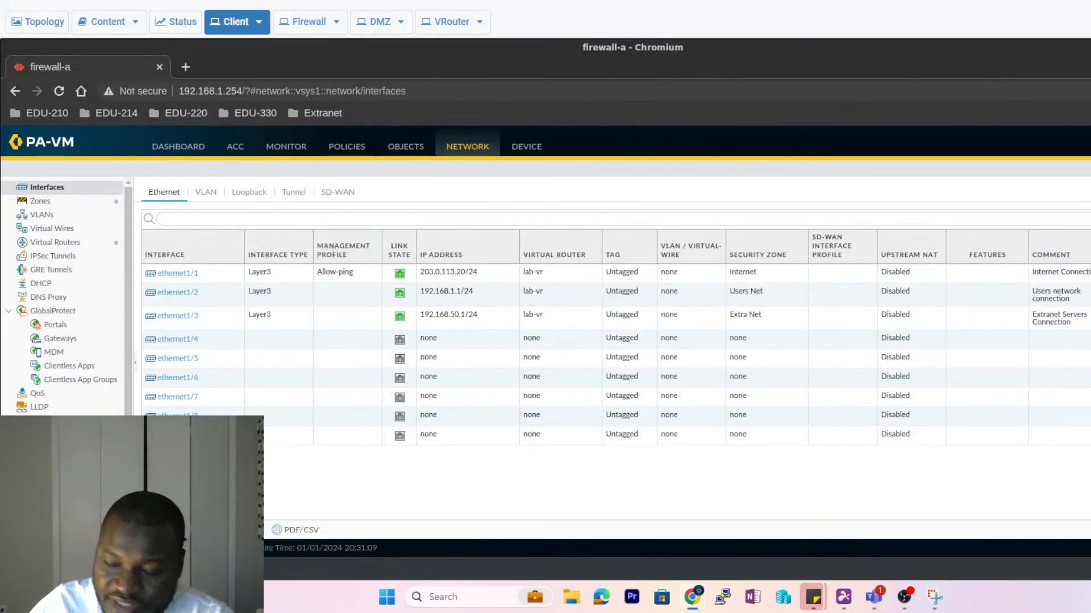
click(182, 569)
- Highlight the client address 192.168.1.20, then open ethernet1/2's advanced settings
scroll(550, 263, up, 6)
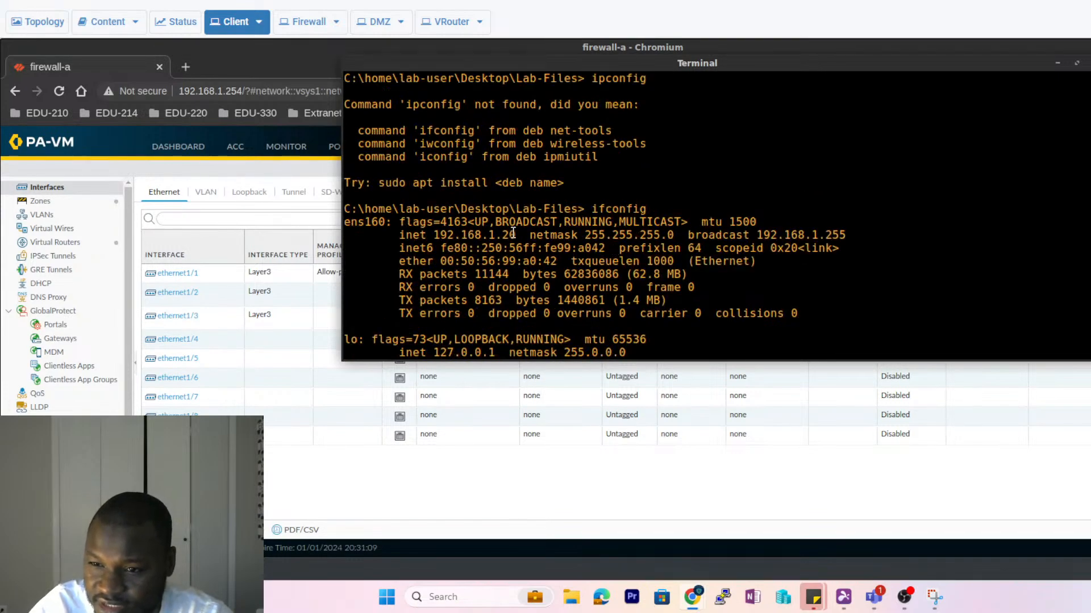
drag(513, 233, 433, 238)
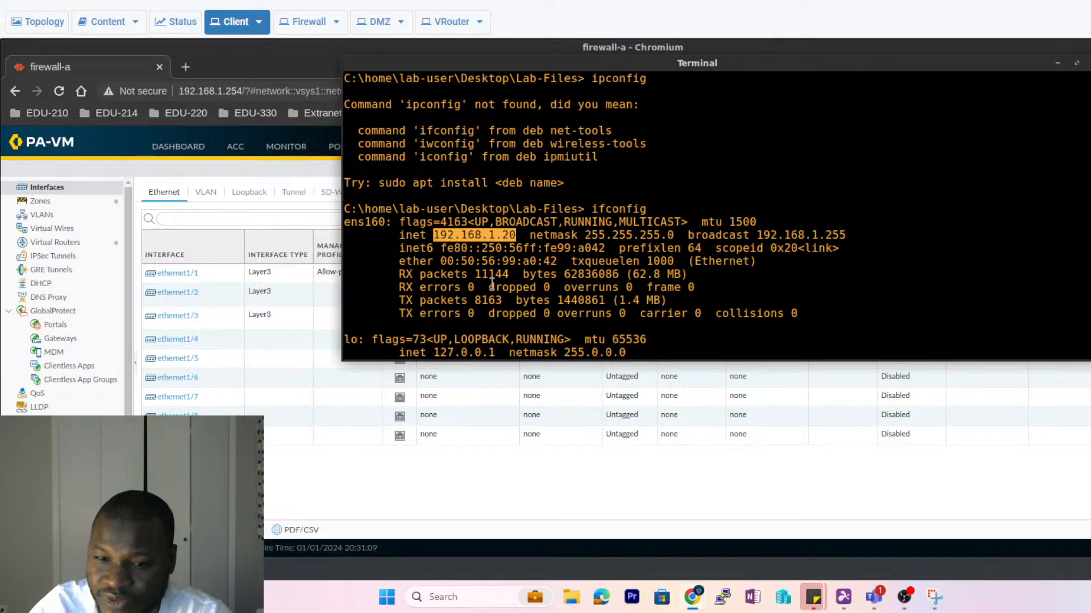
click(180, 299)
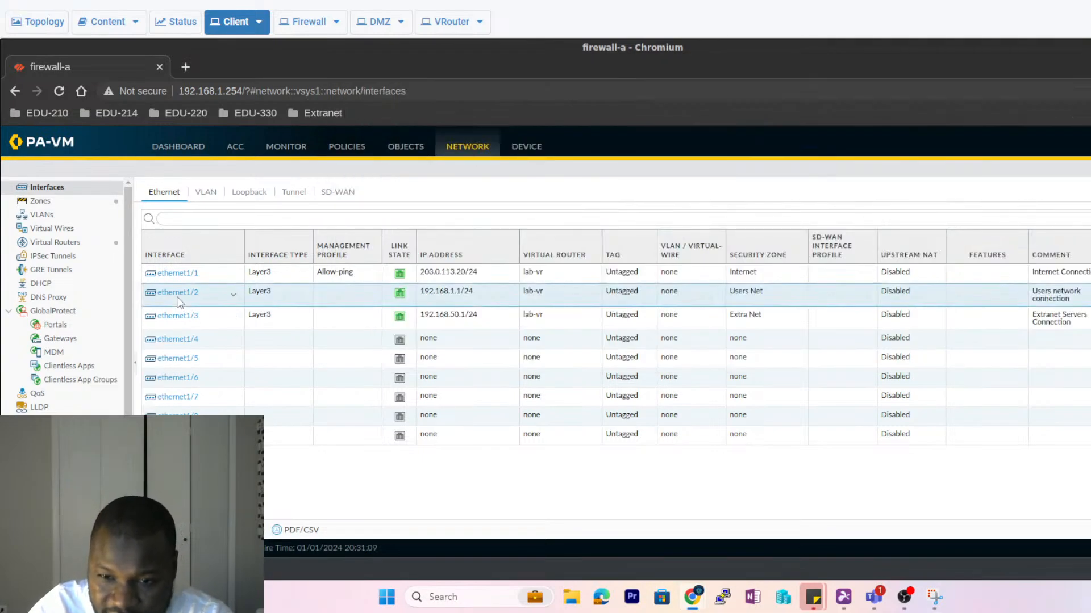
click(175, 293)
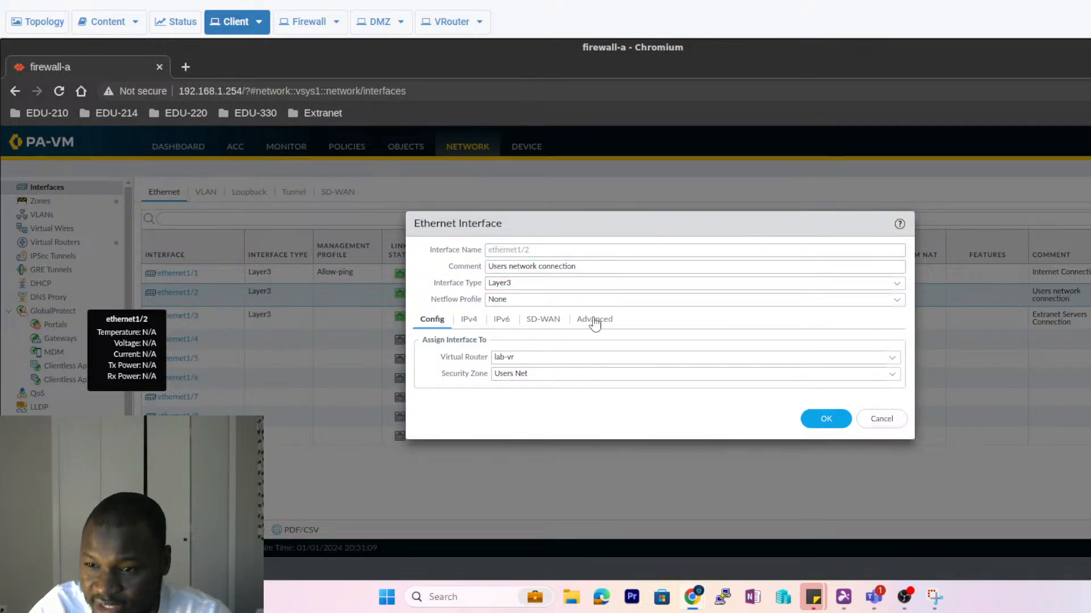
click(594, 321)
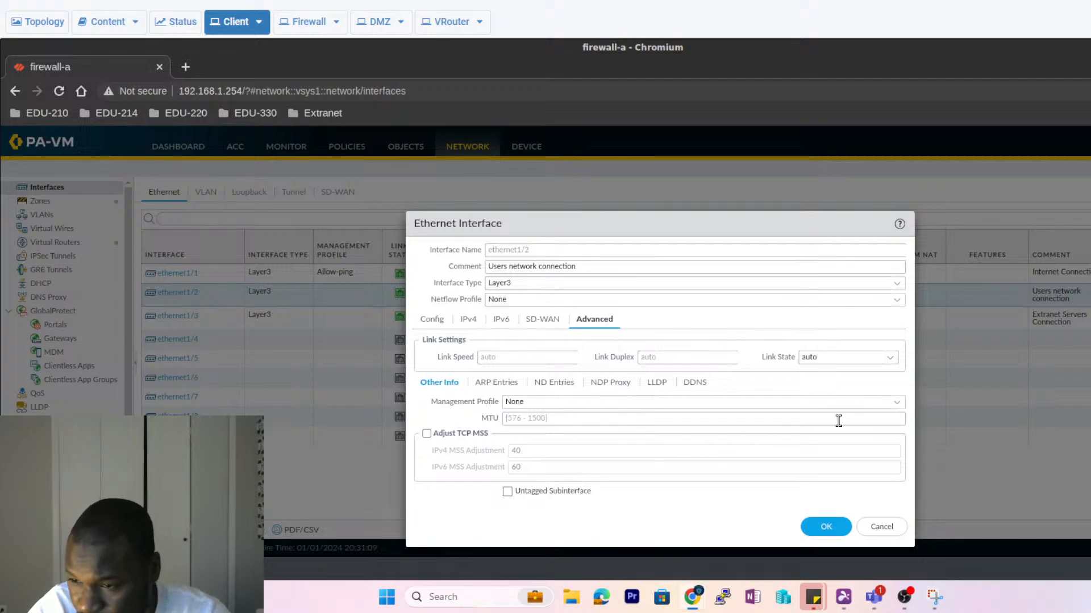
- Set ethernet1/2's management profile to Allow-mgt, save, and accept the management-access warning
click(899, 403)
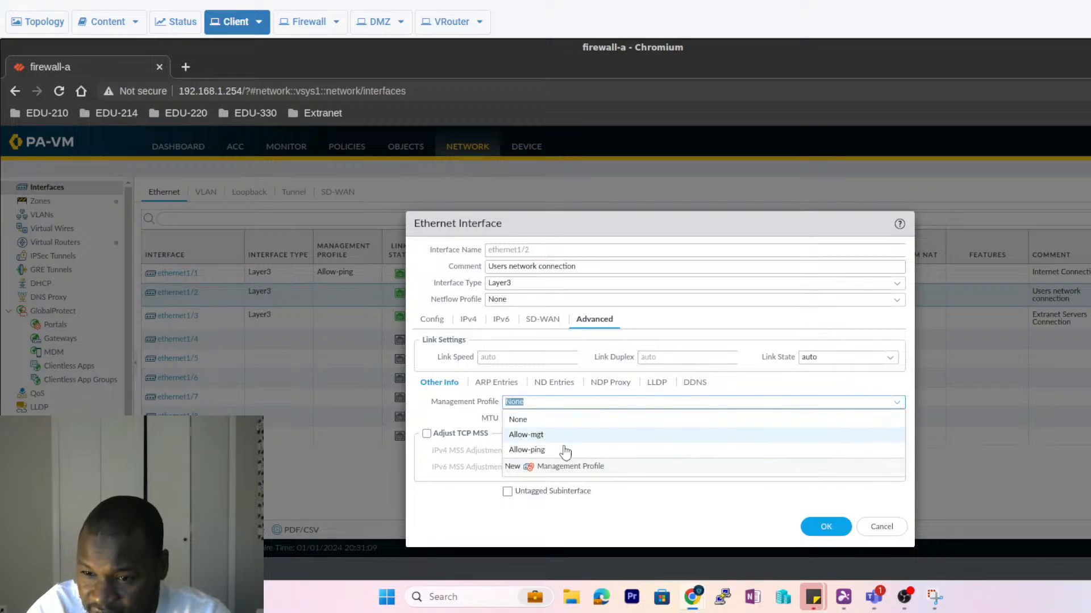
click(540, 436)
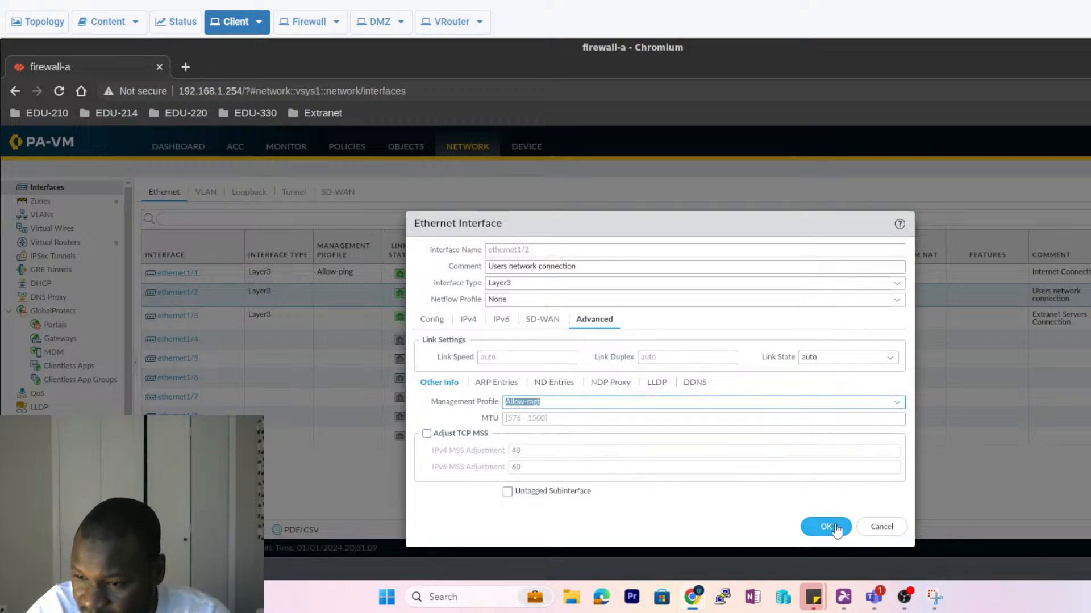
click(809, 527)
click(632, 381)
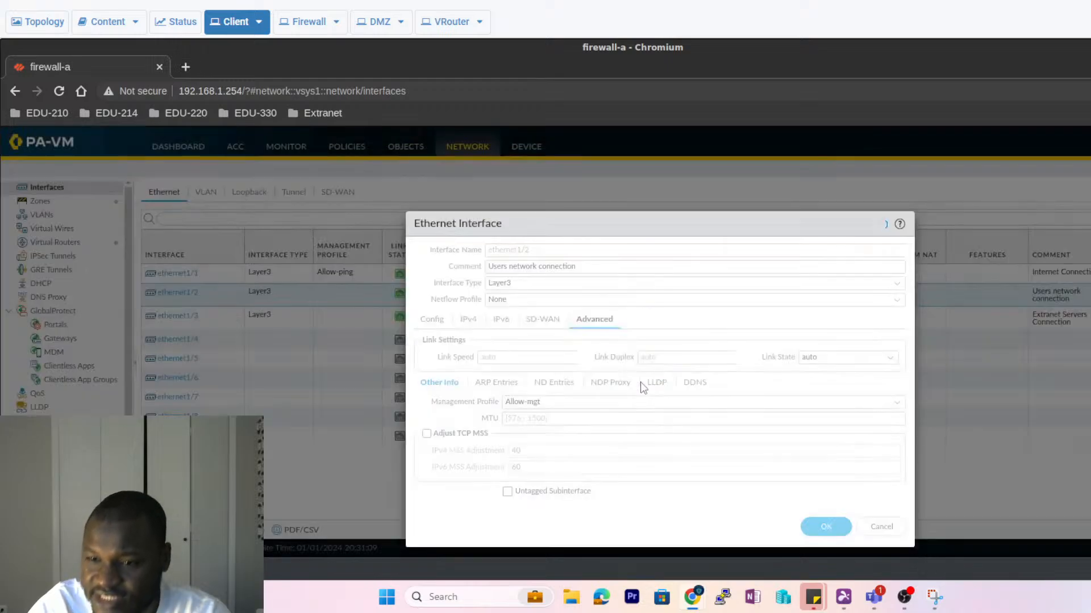
click(826, 527)
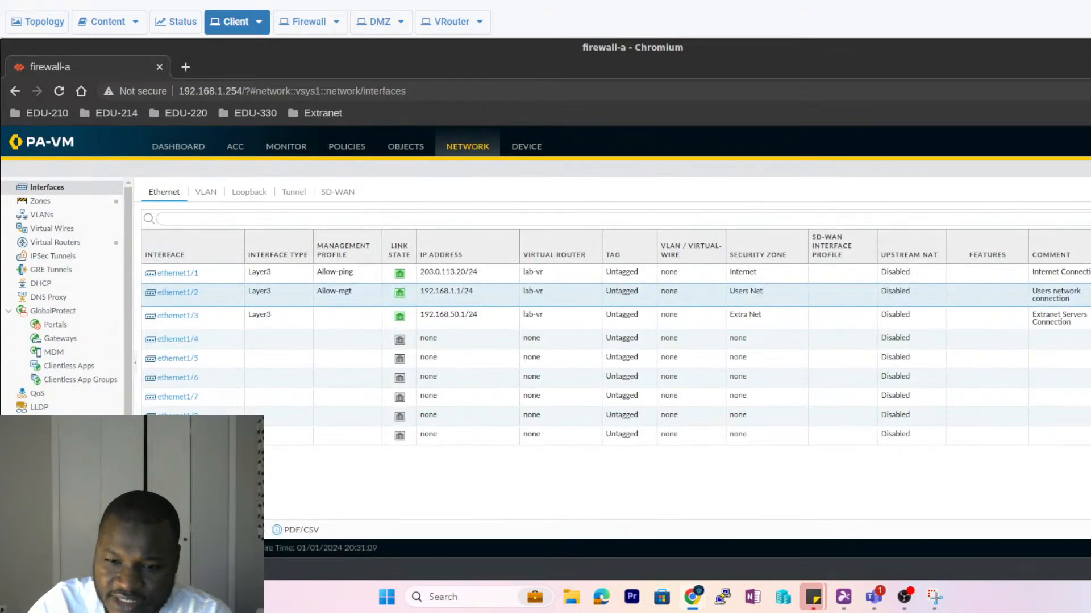
click(170, 570)
scroll(634, 293, down, 6)
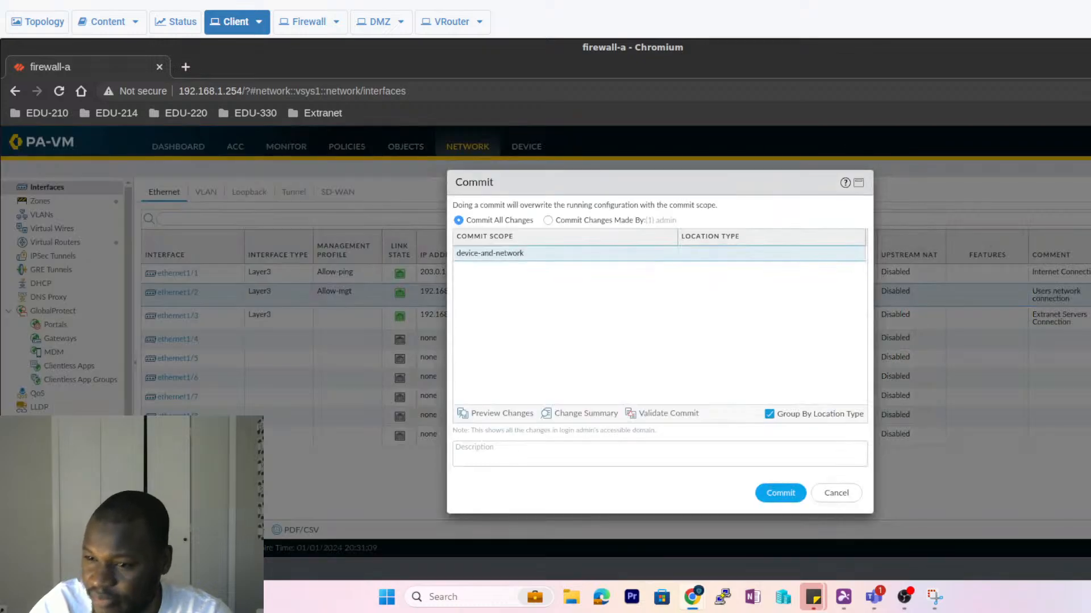
- Commit all changes, moving the terminal and Commit Status panel aside to keep watching the ping
click(780, 493)
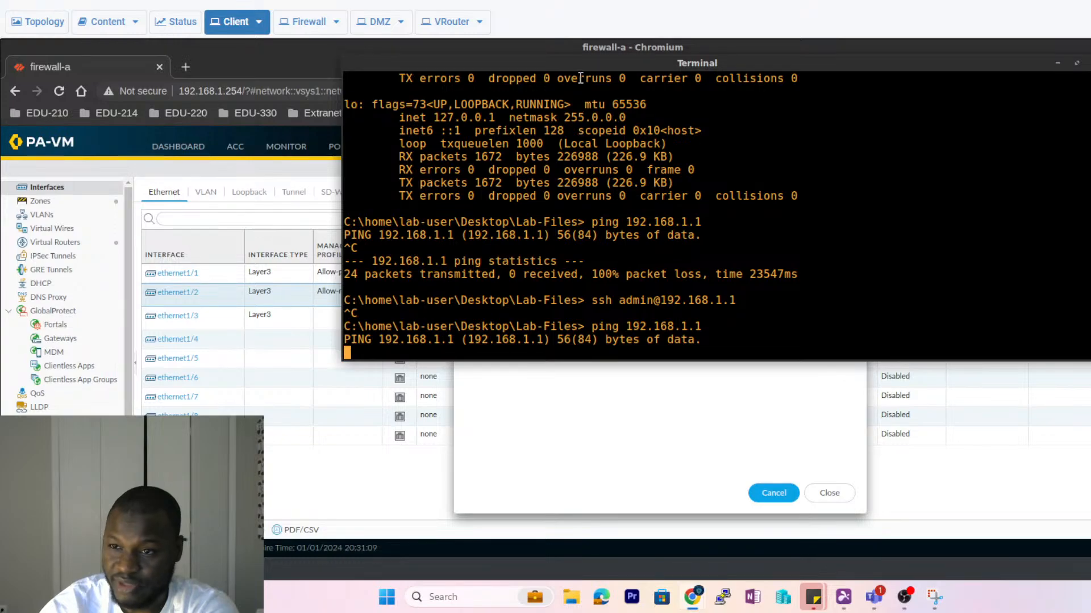
drag(464, 55, 259, 51)
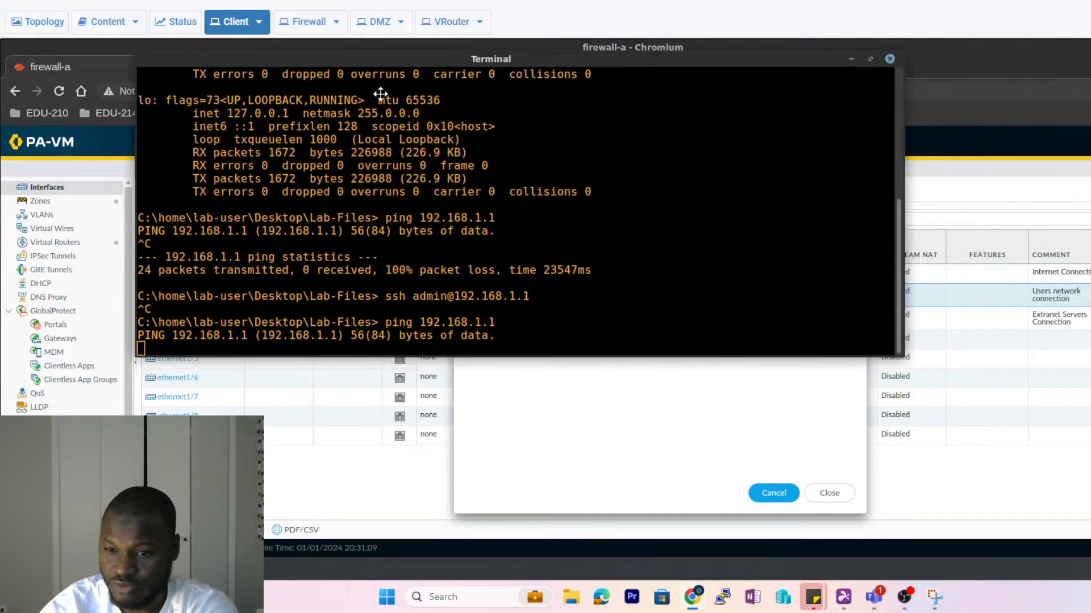
click(650, 514)
drag(596, 184, 1052, 98)
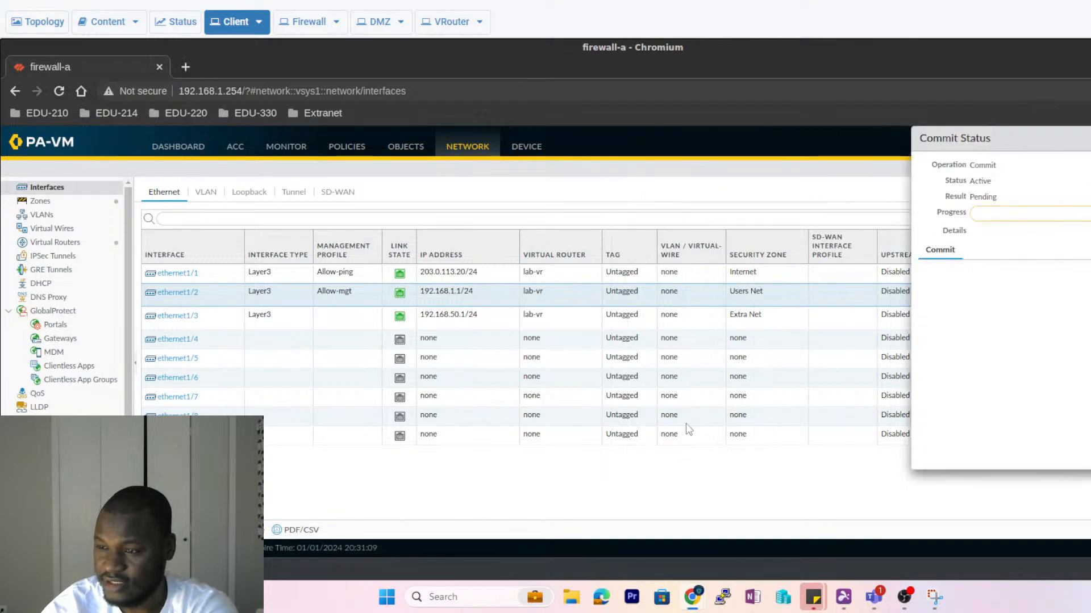
click(198, 569)
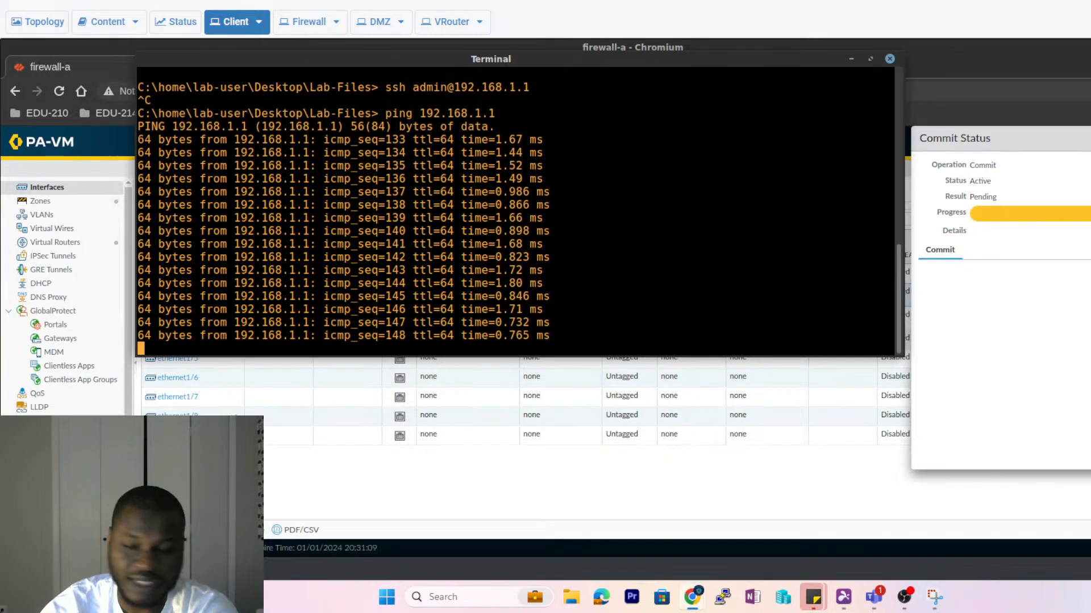
click(642, 503)
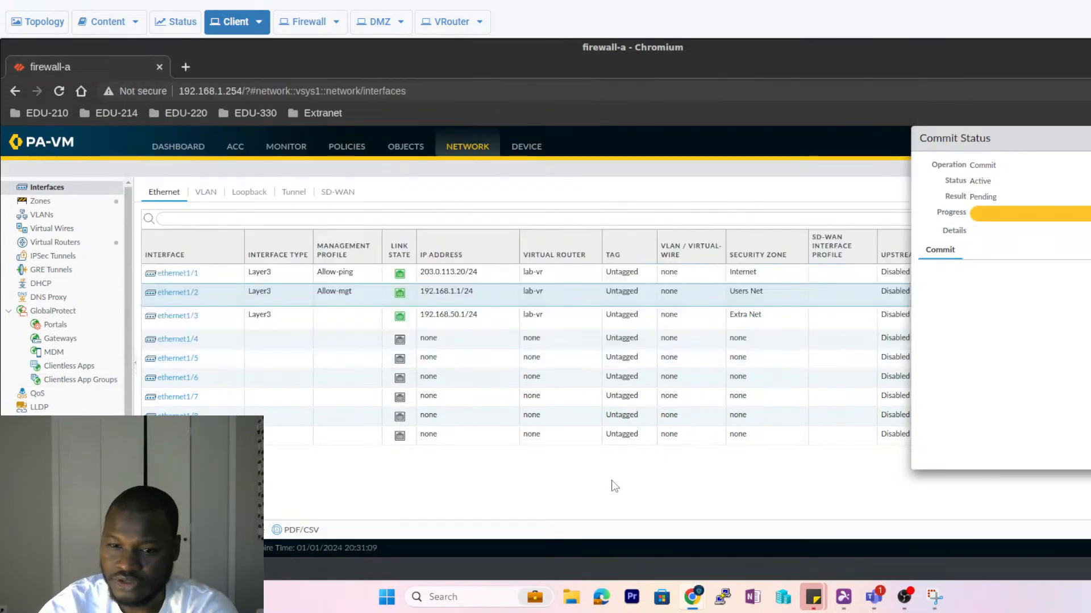
click(170, 316)
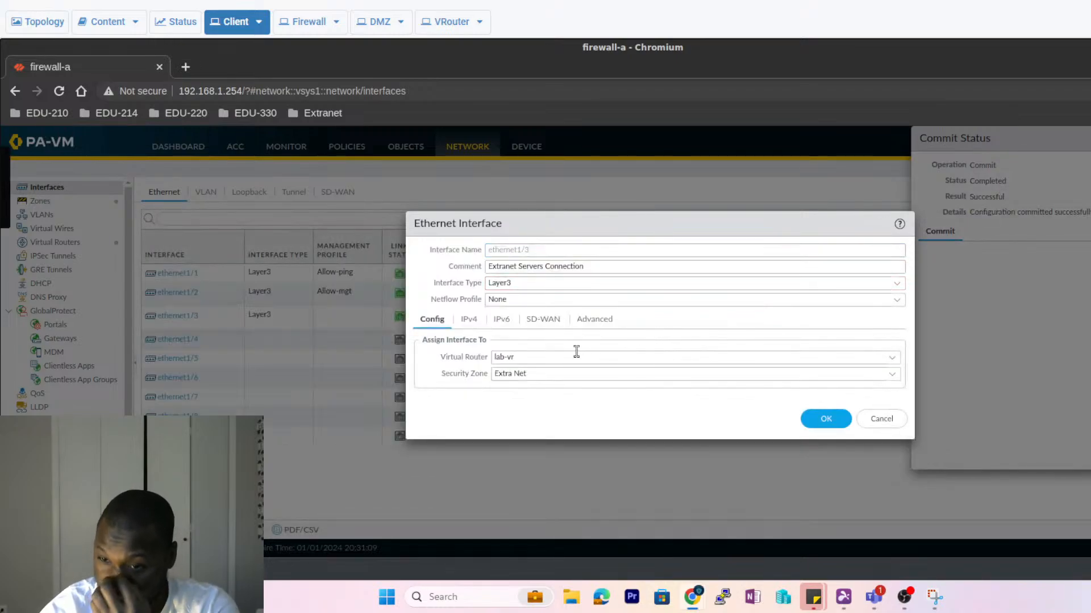
- Choose Allow-mgt as ethernet1/3's management profile, save, and accept the warning
click(595, 320)
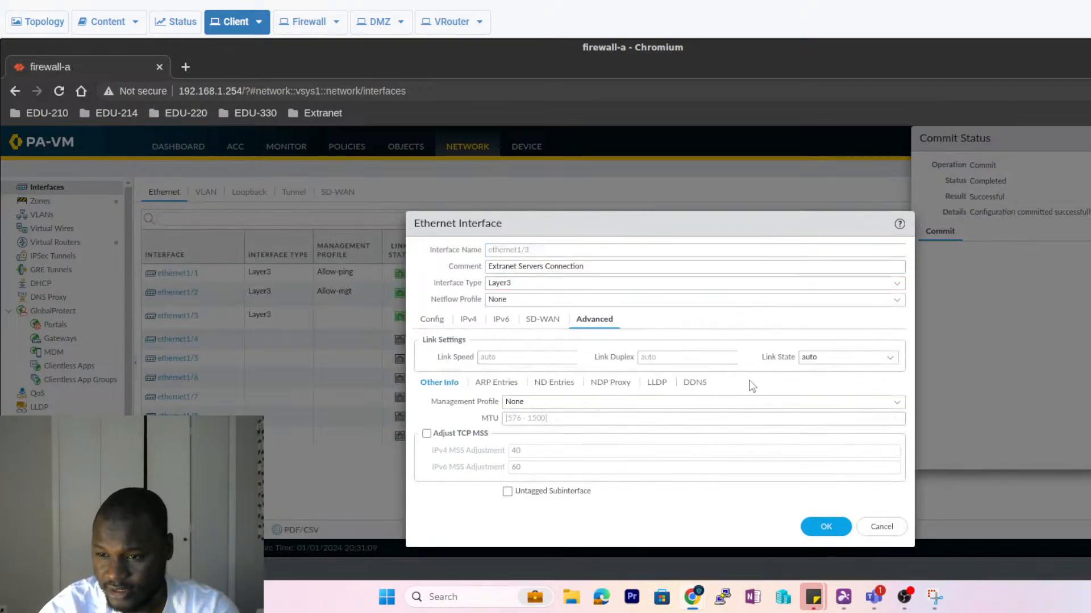
click(571, 401)
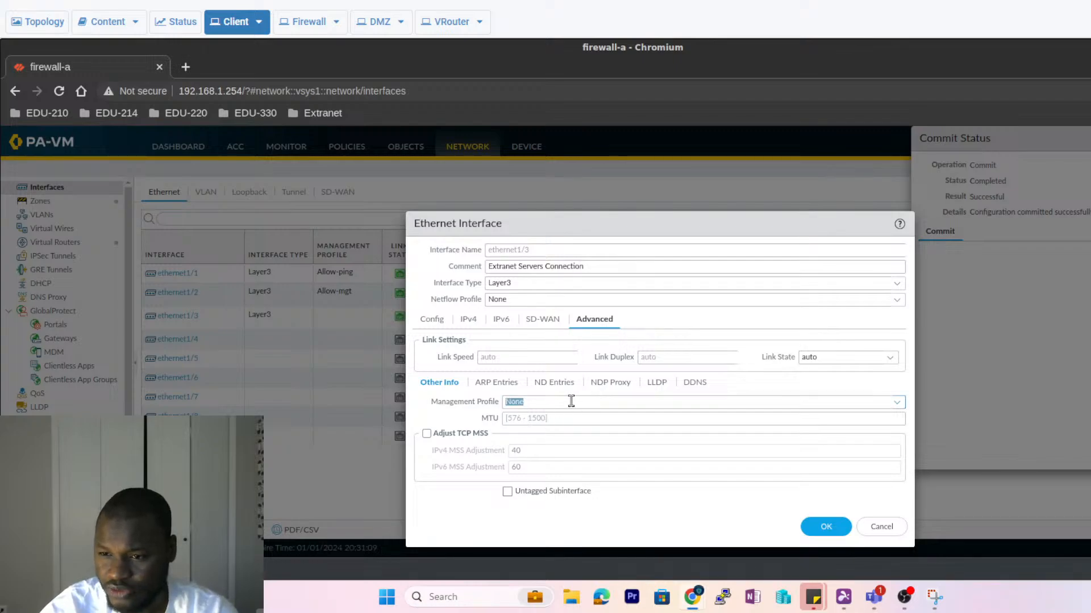
click(897, 402)
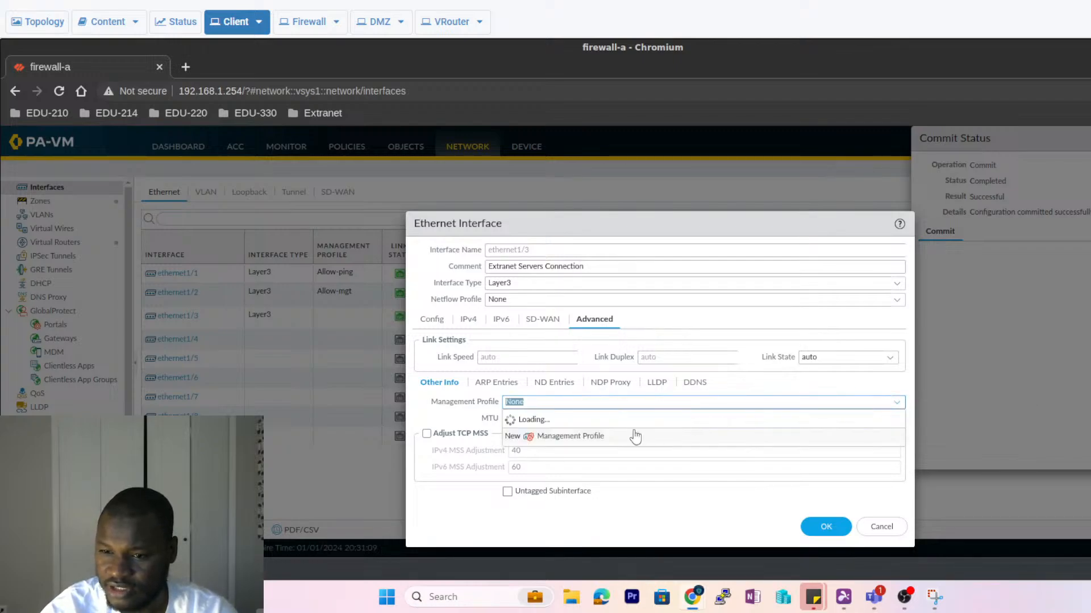
click(533, 435)
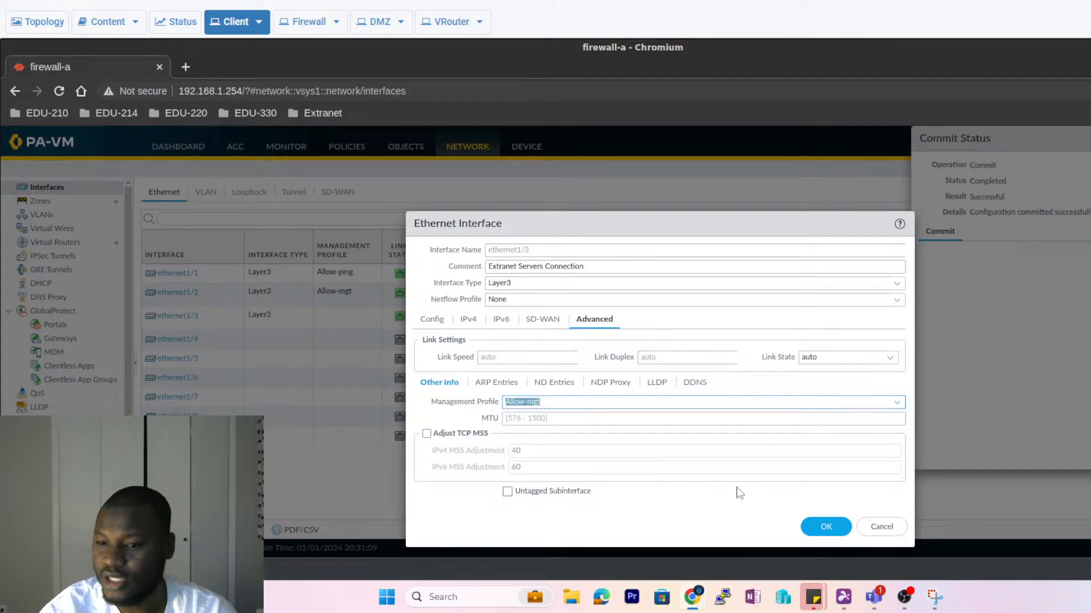
click(815, 528)
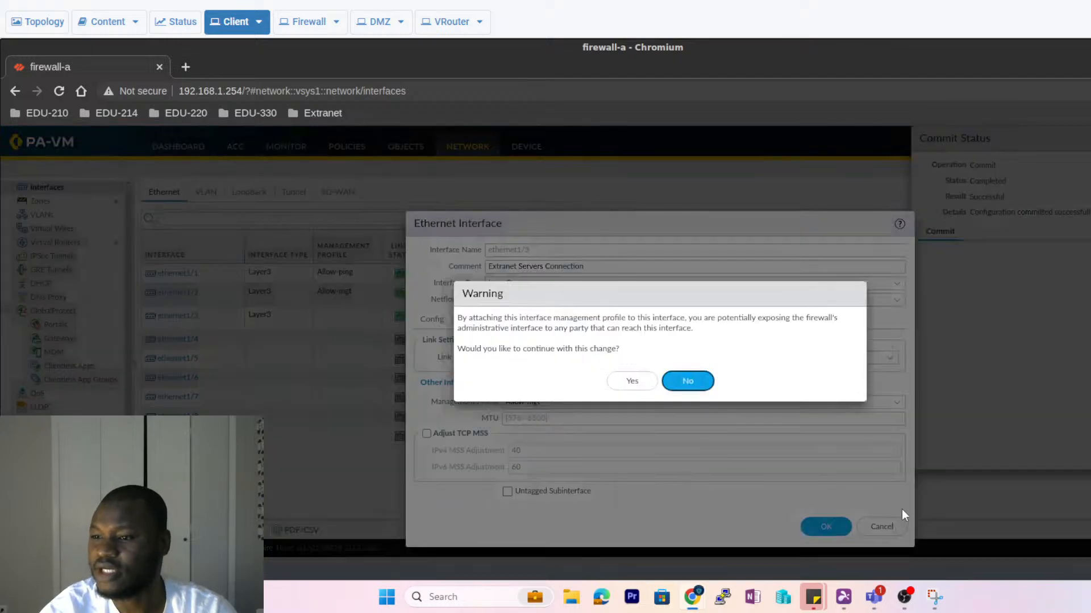
click(629, 384)
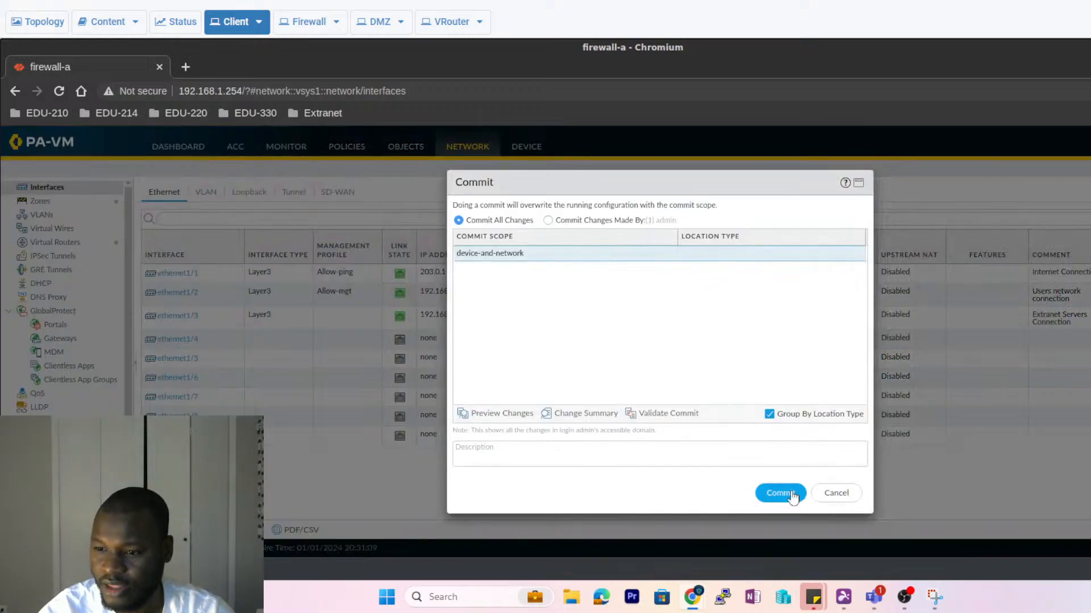
- Start the commit for ethernet1/3's change, then return to the running ping
click(781, 493)
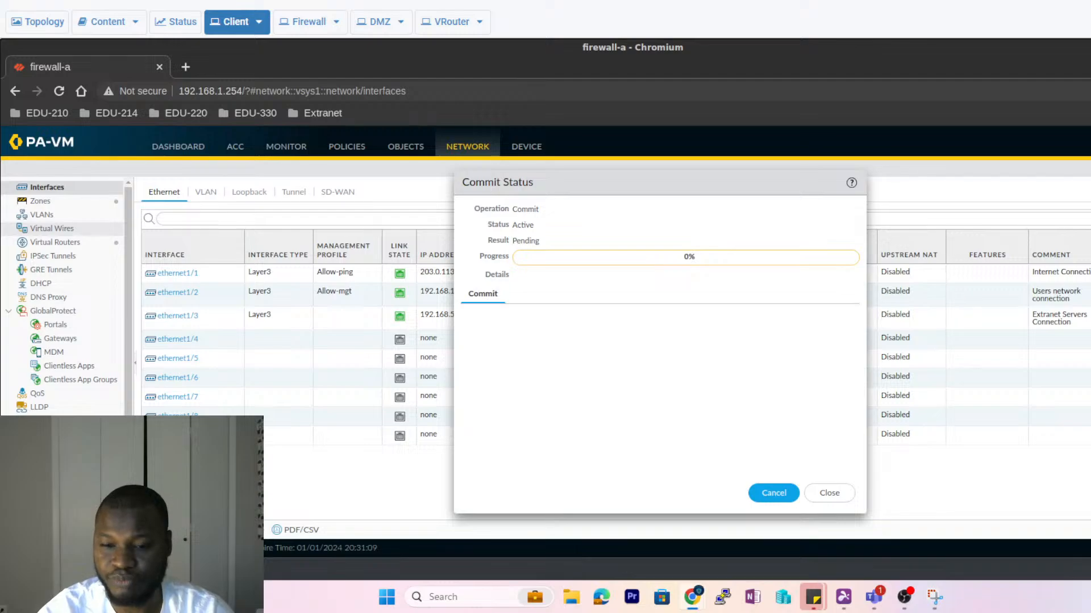
click(182, 569)
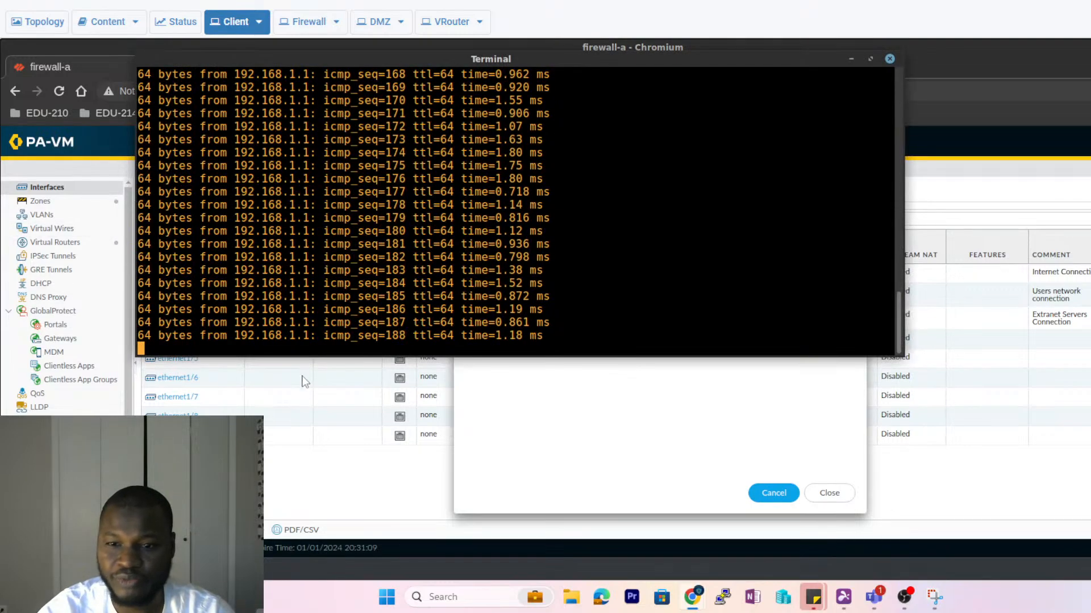
key(ctrl+c)
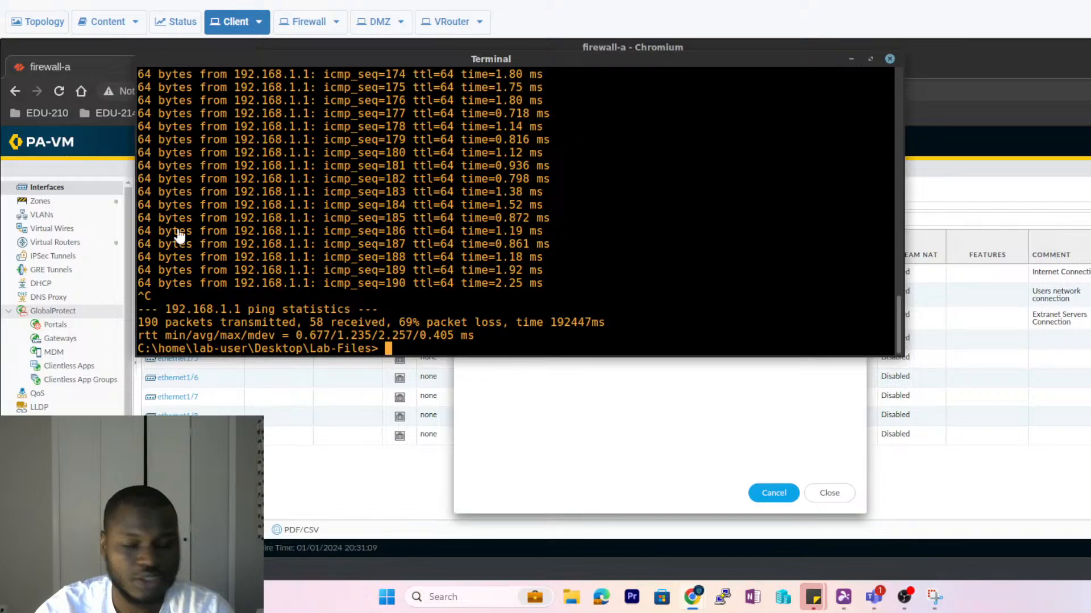
key(Up)
key(Up)
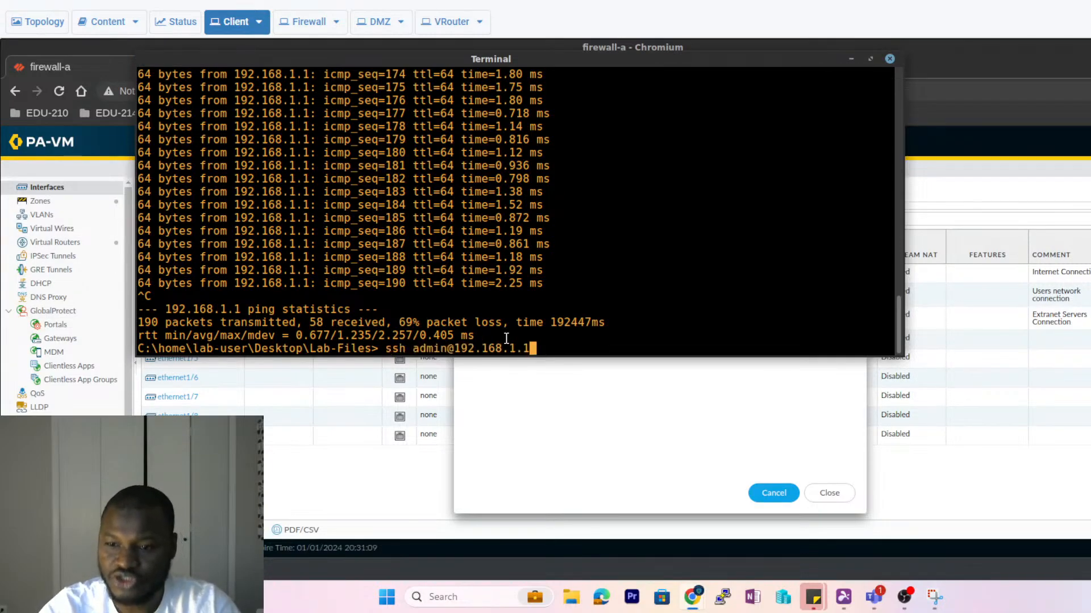
key(Return)
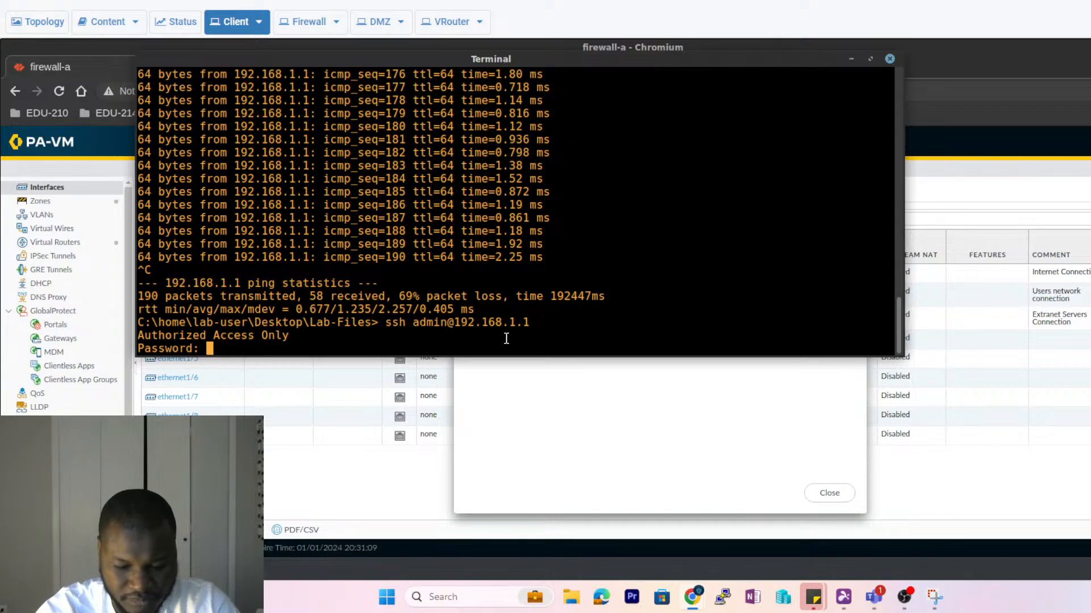
key(Return)
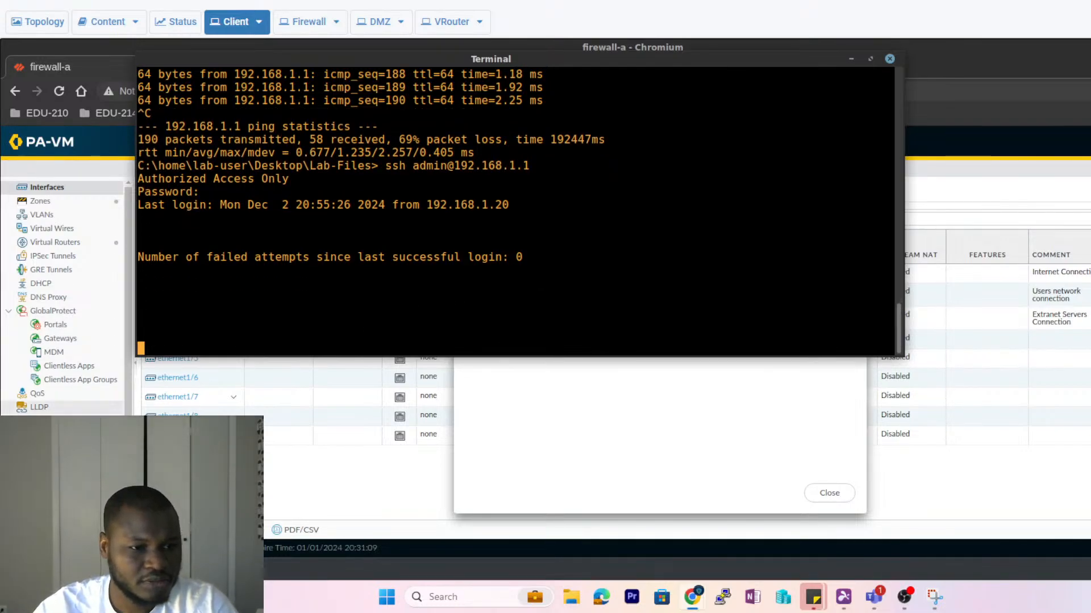
key(Return)
key(Return)
key(Return)
key(Return)
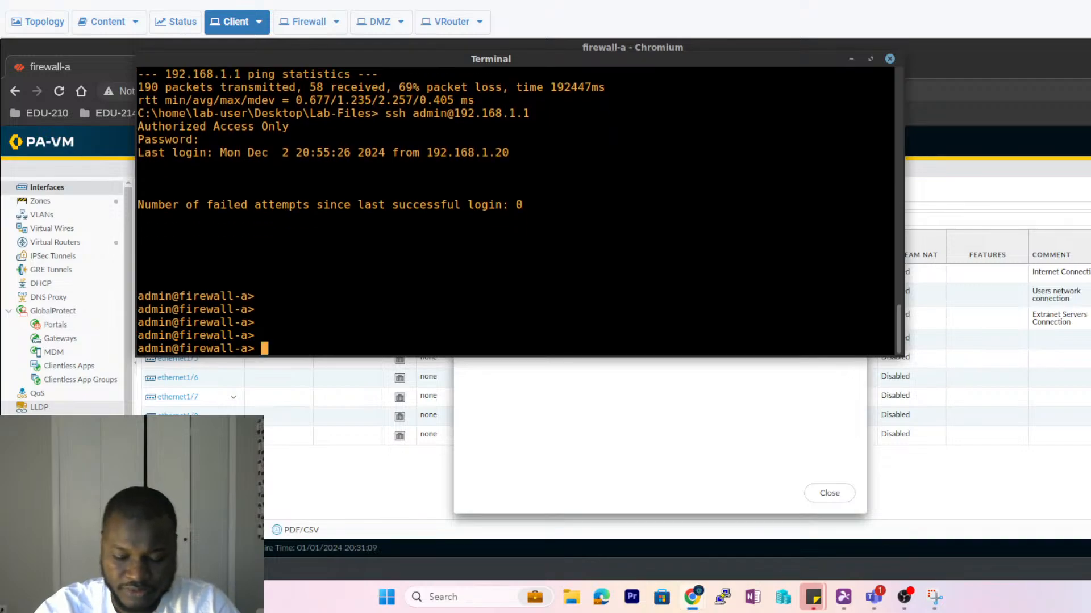
- Run 'show ?' and page through the available show sub-commands
text(show)
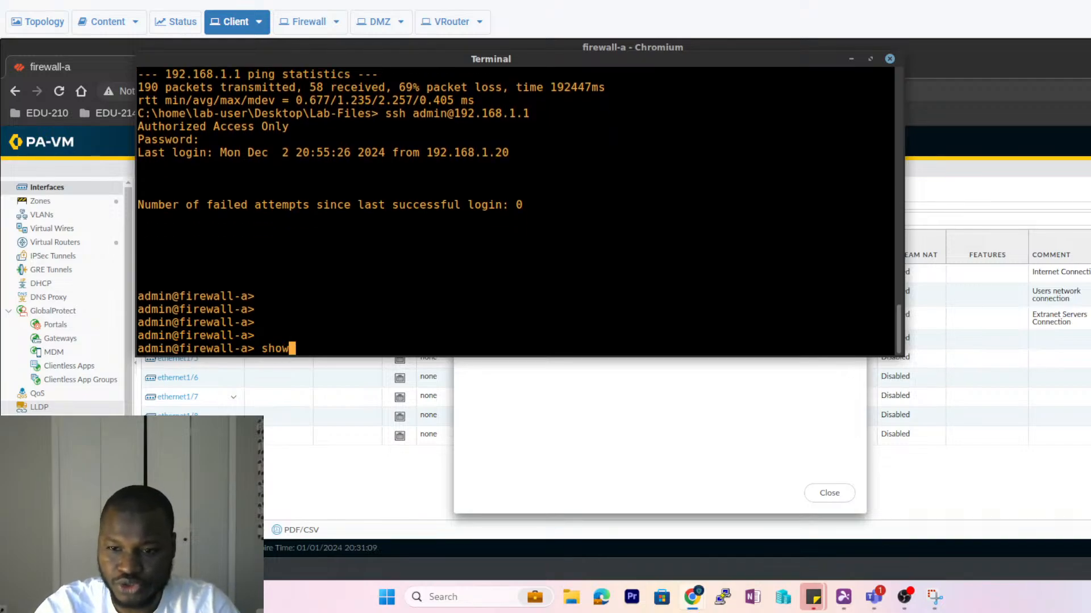
text( ?)
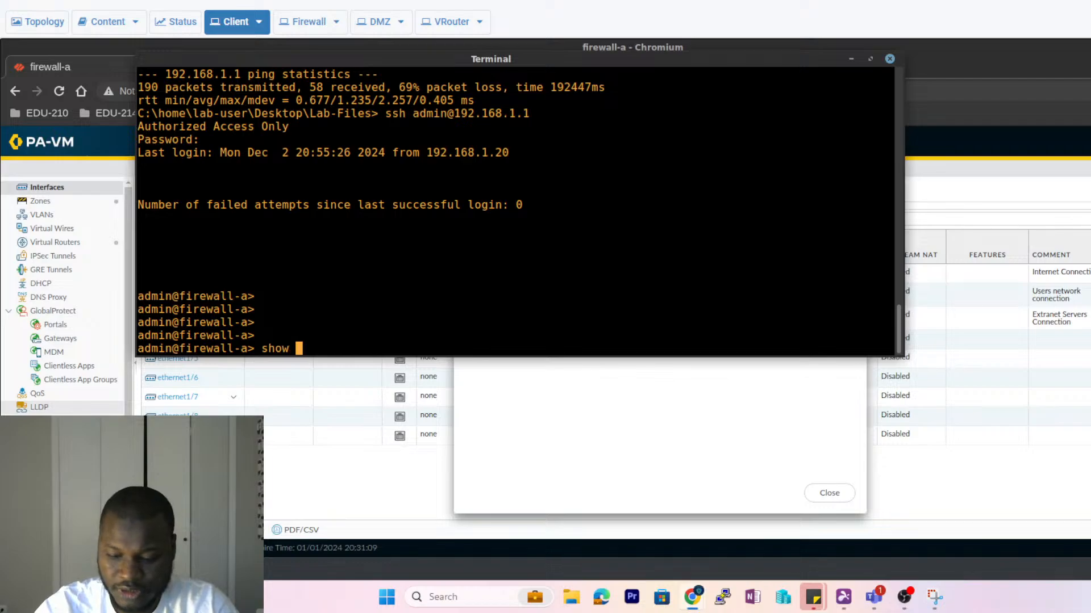
key(space)
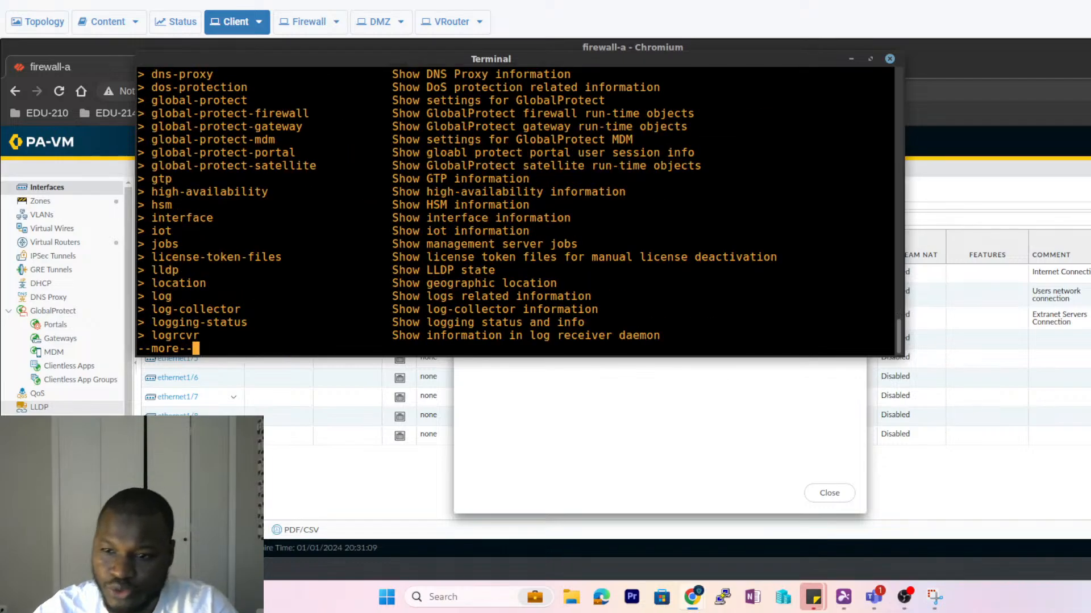
scroll(295, 204, up, 1)
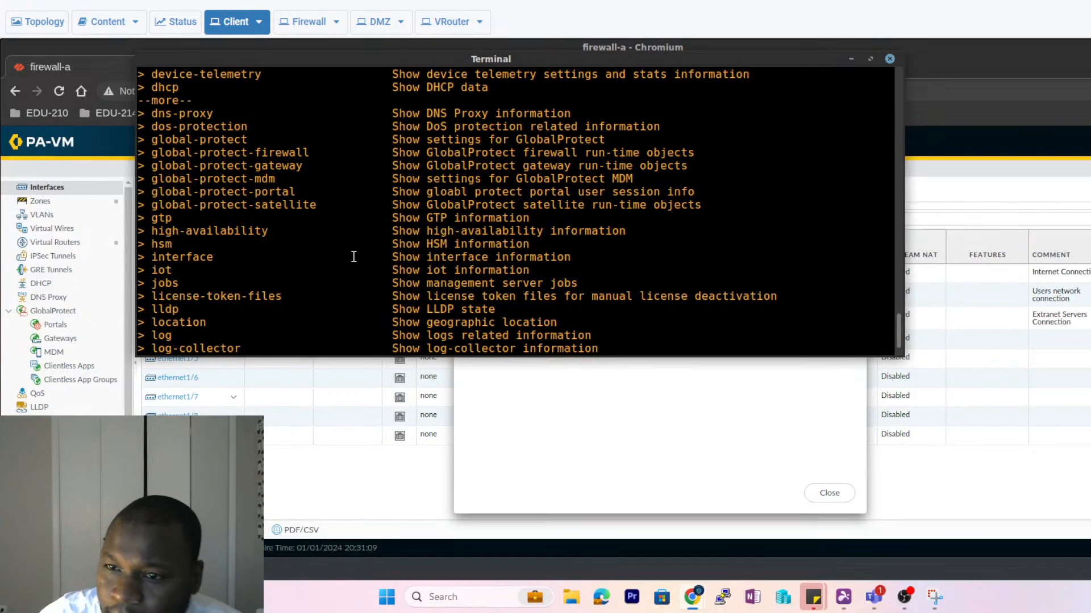
mouse_move(901, 334)
mouse_down()
mouse_move(907, 275)
mouse_move(910, 339)
mouse_up()
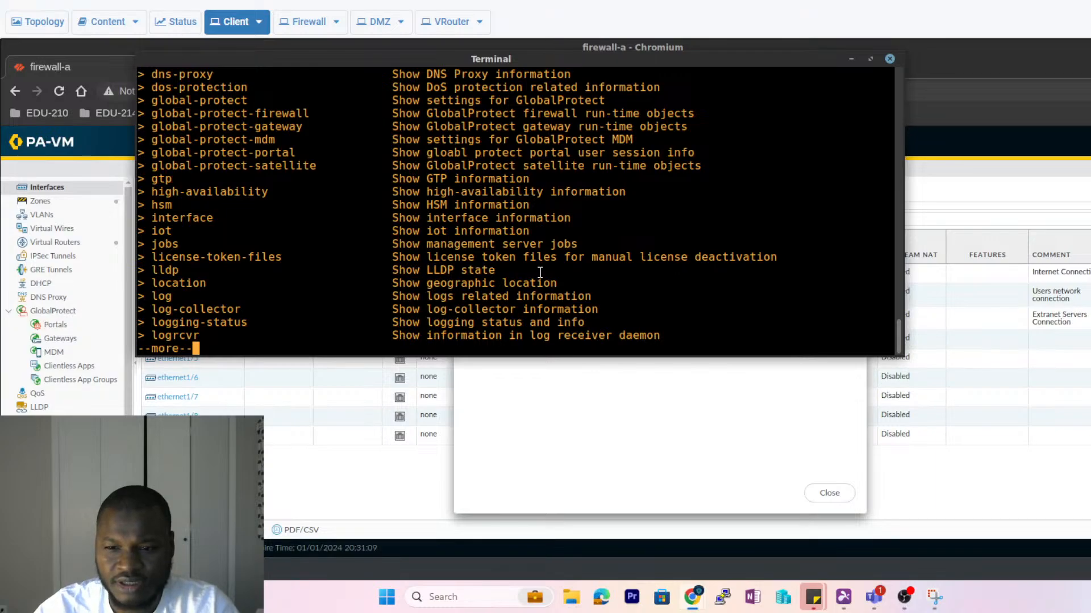
key(space)
key(space)
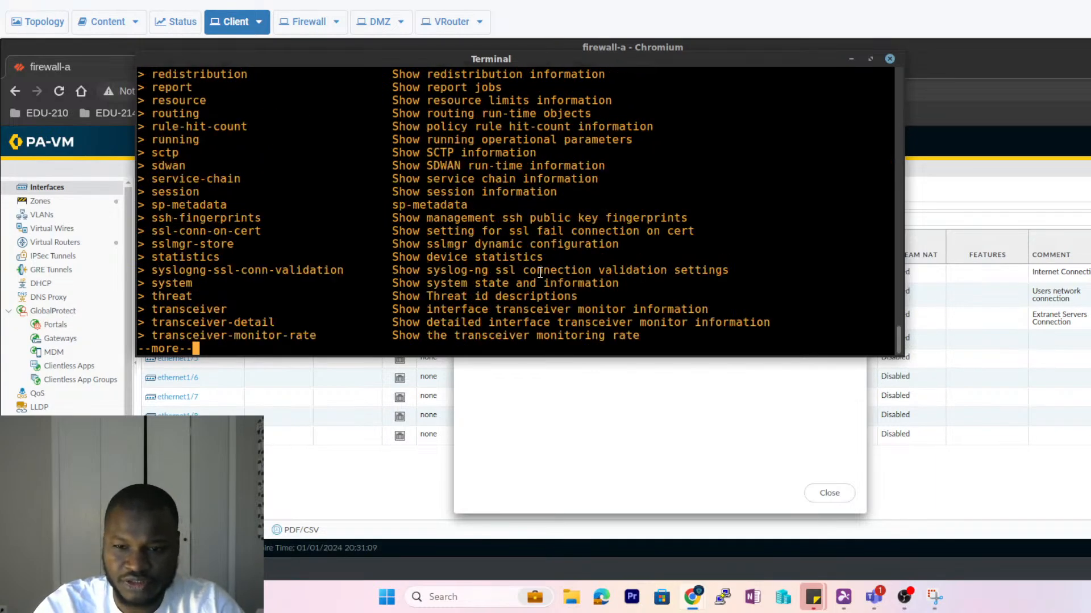
key(space)
- Try 'show ver' to display the software version, which the CLI rejects
text(rewall-a> show r)
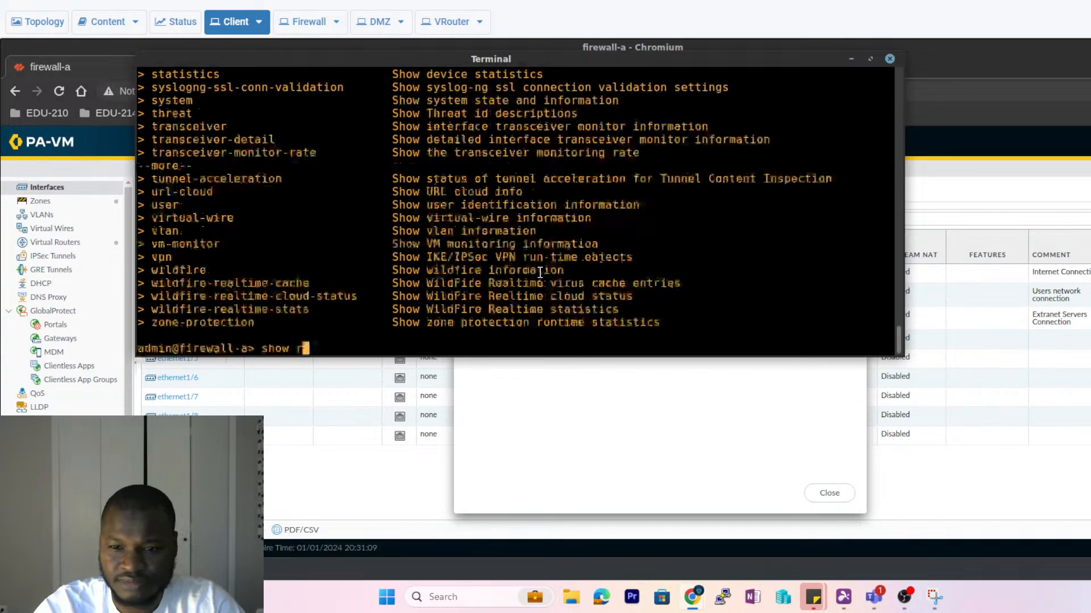
key(BackSpace)
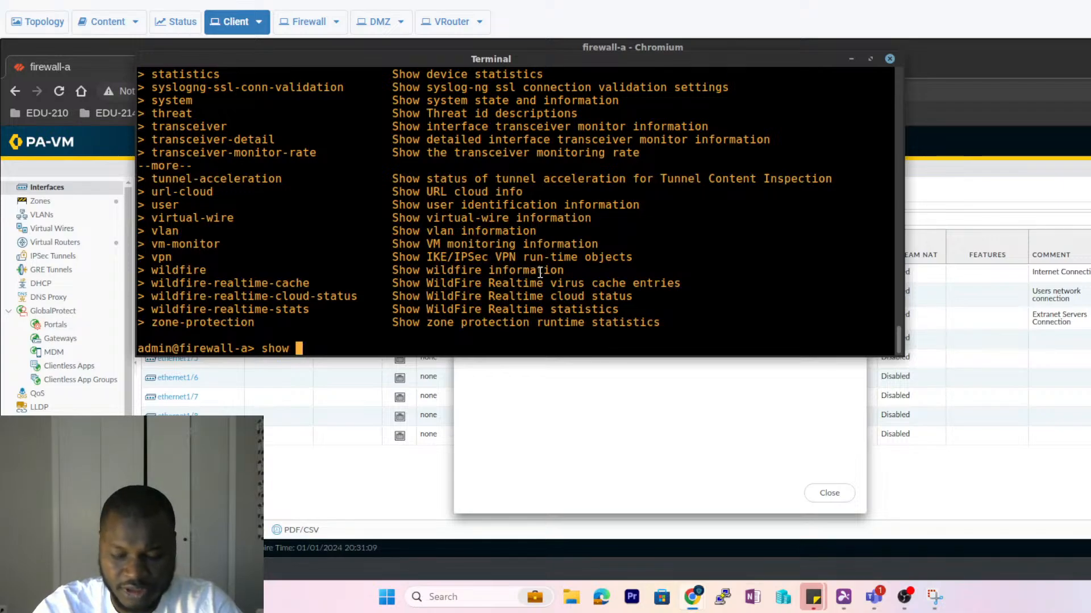
text(ver)
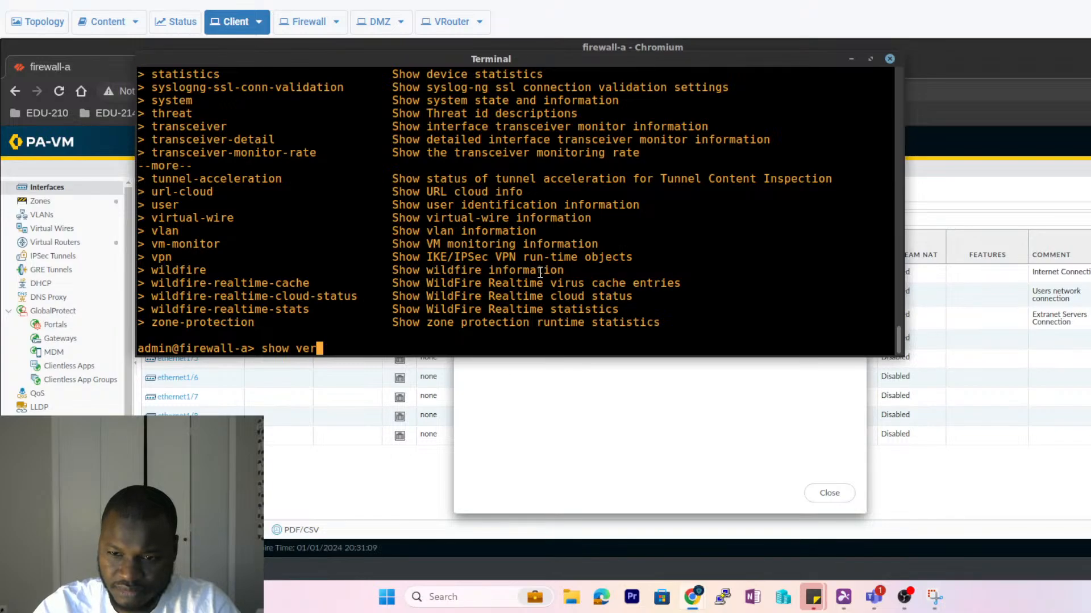
key(Return)
key(Up)
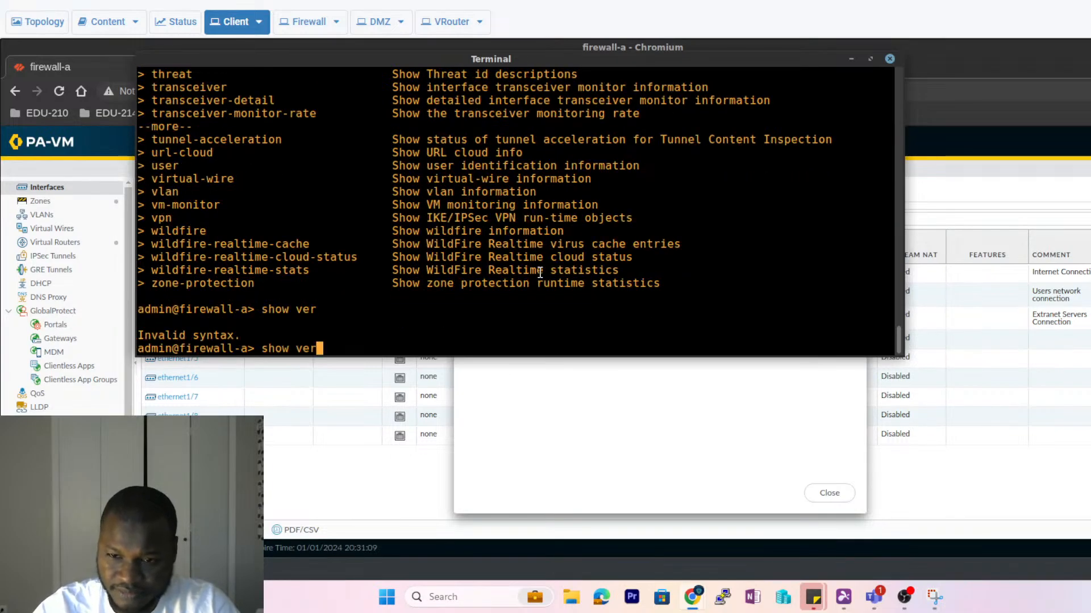
key(BackSpace)
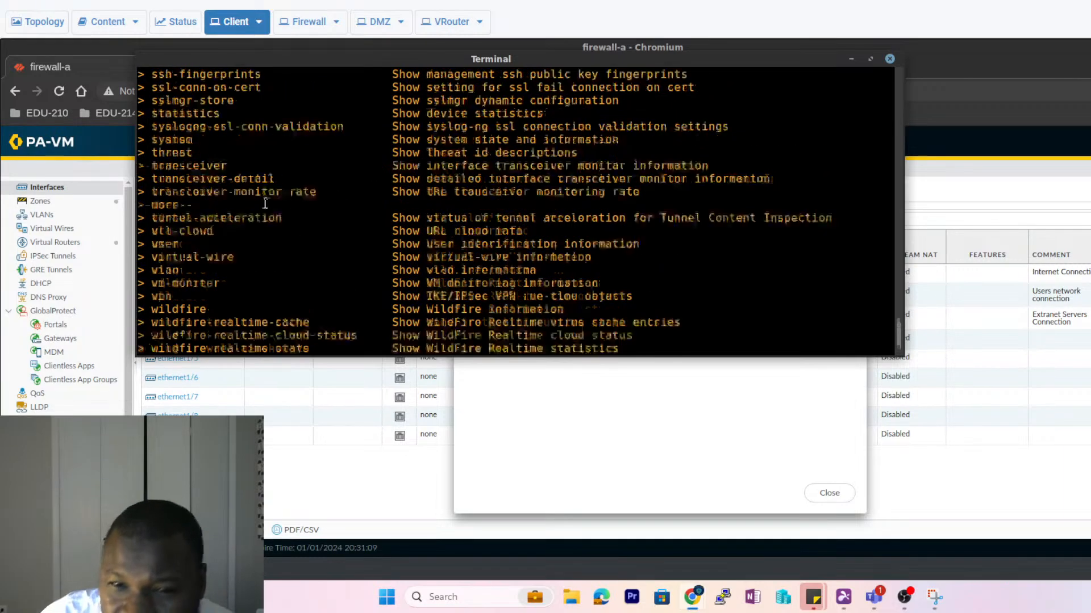
scroll(261, 204, up, 2)
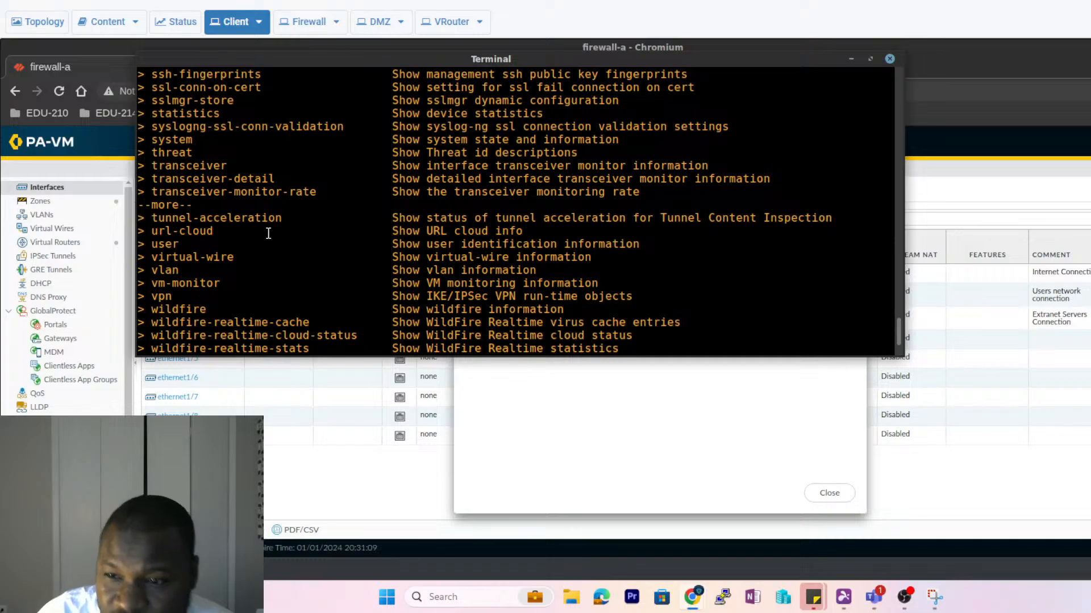
text(rewall-a> show ver)
key(Return)
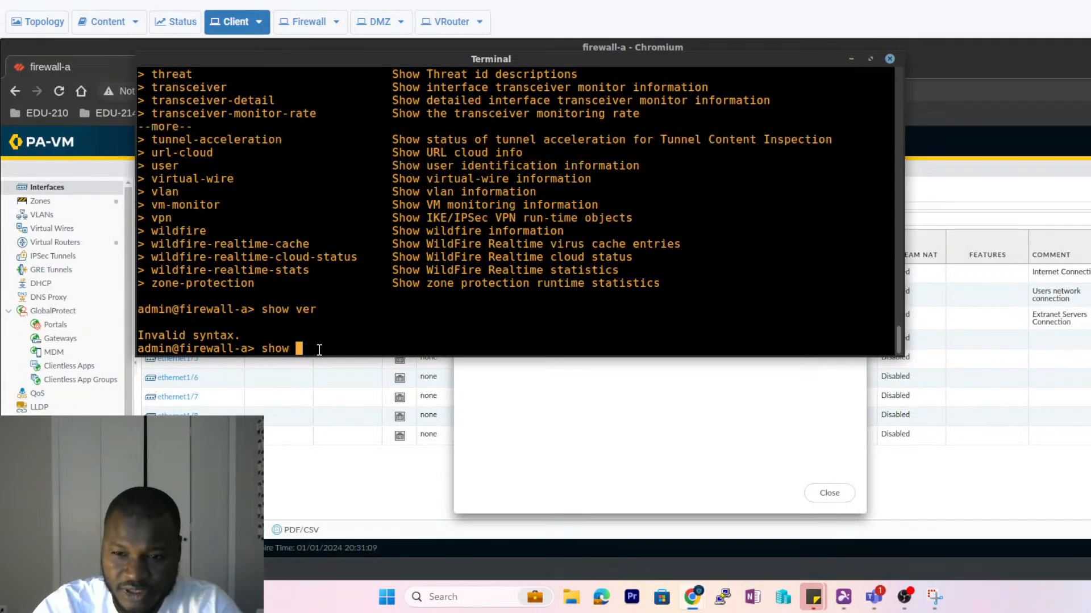
- Try 'show system', then request its options with 'show system ?'
text(system)
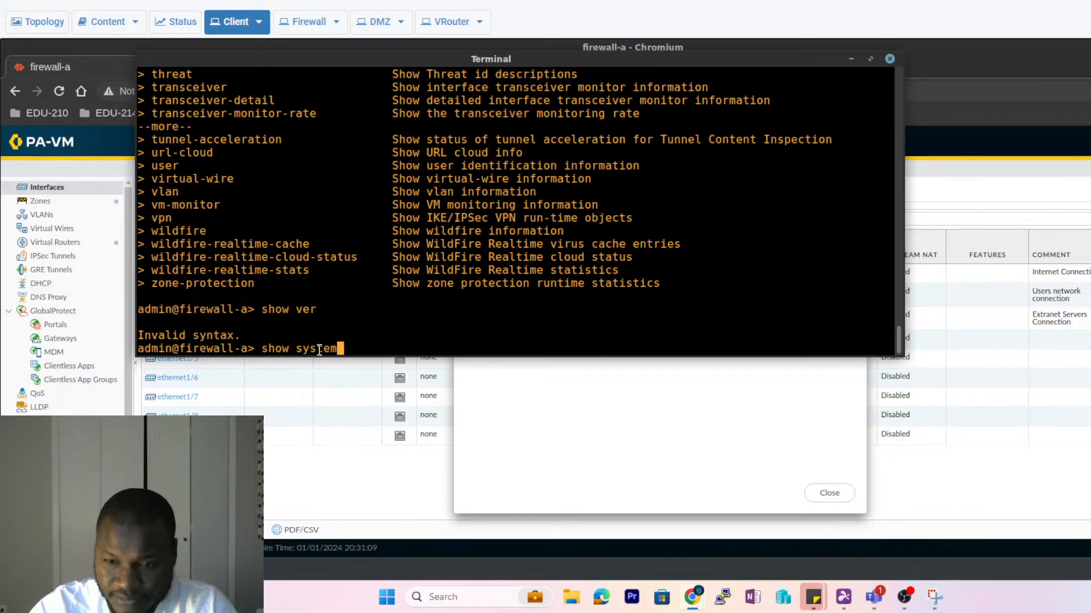
key(Return)
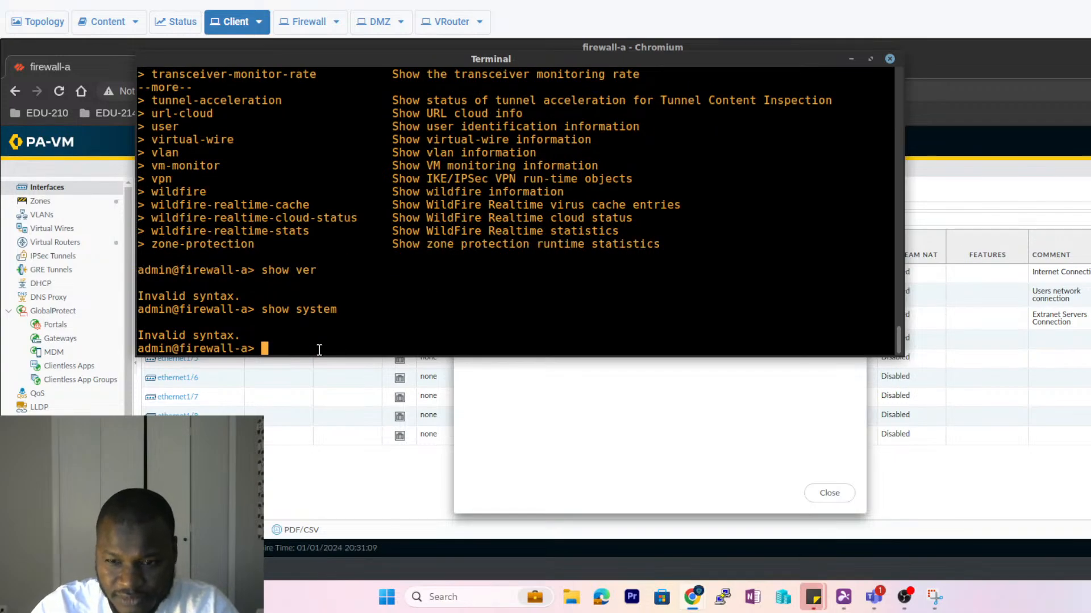
key(Up)
text(?)
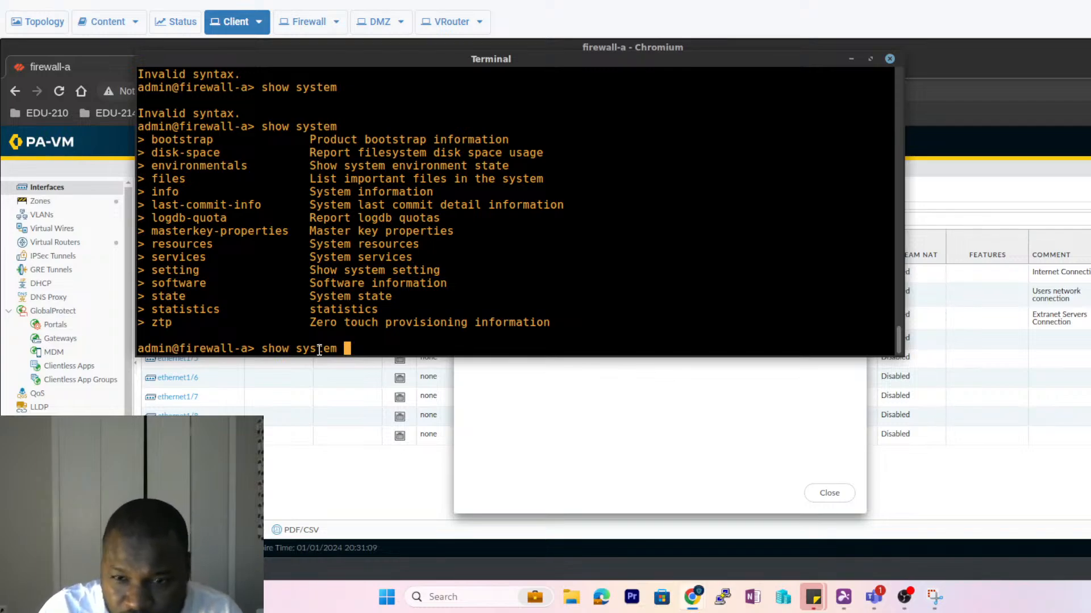
- Run 'show system info' and page through the output showing firewall-a, PA-VM, 10.0.12-h3
text(infor)
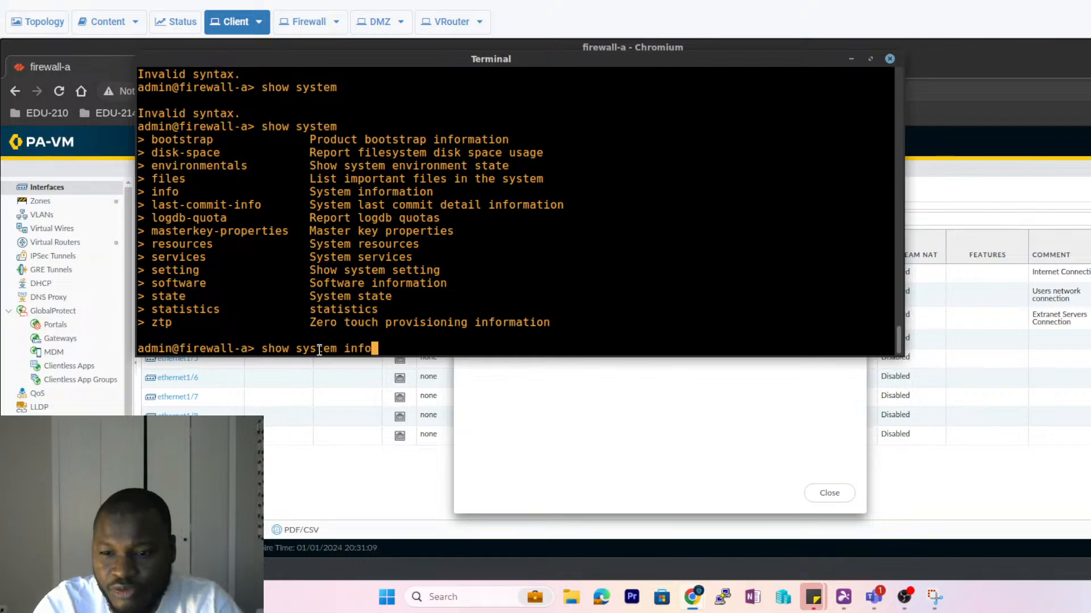
key(Return)
key(Up)
key(BackSpace)
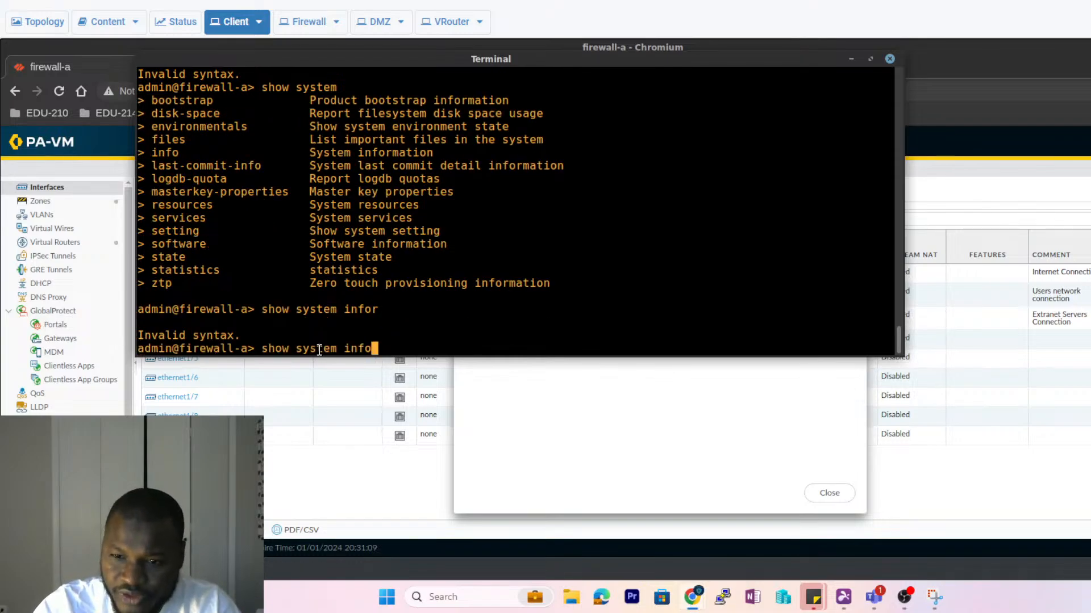
key(Return)
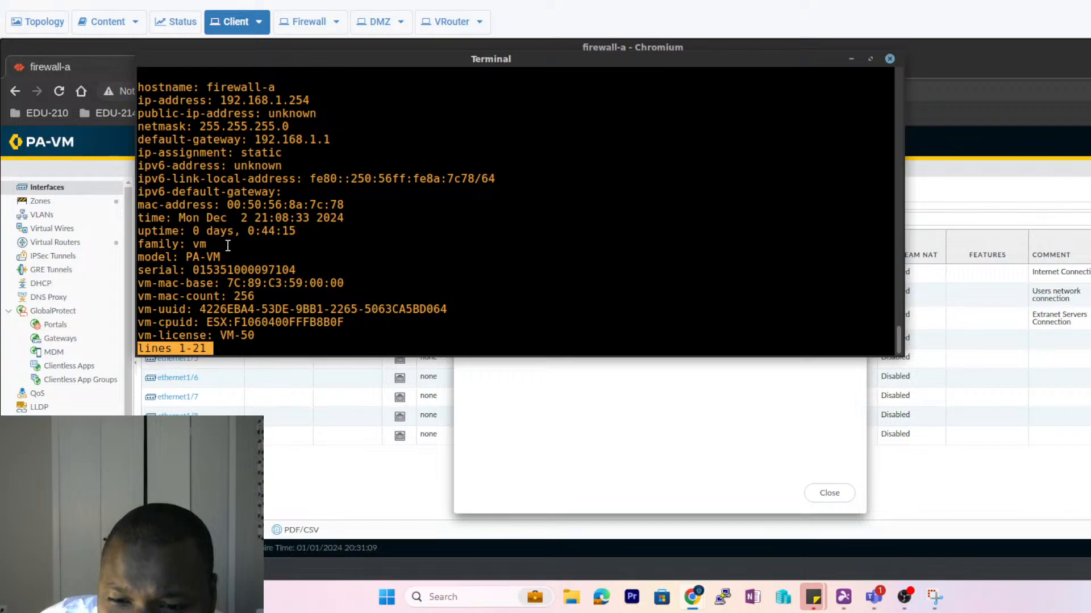
key(space)
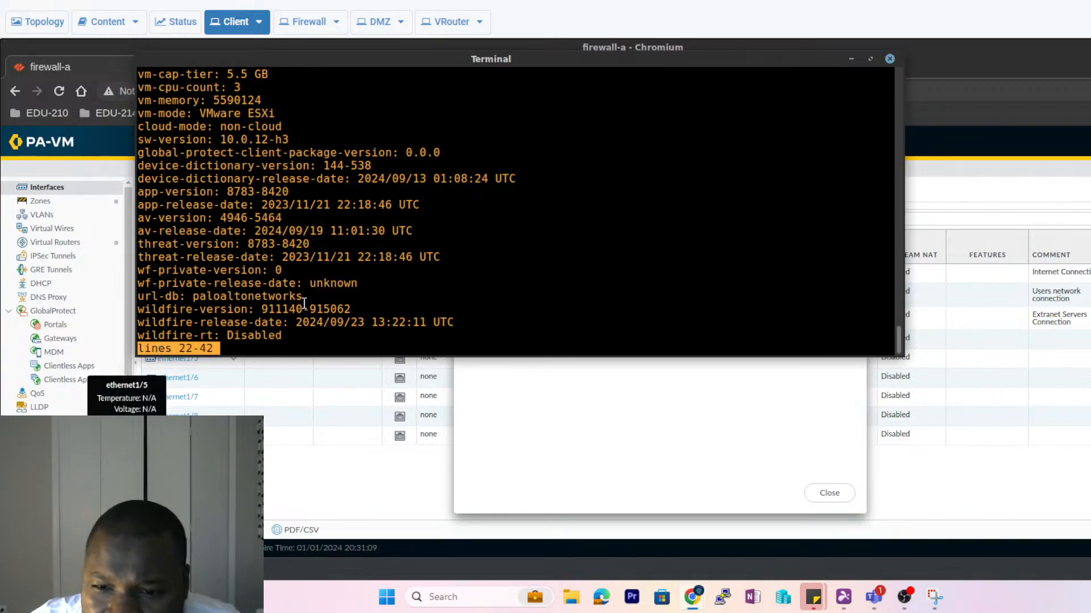
key(space)
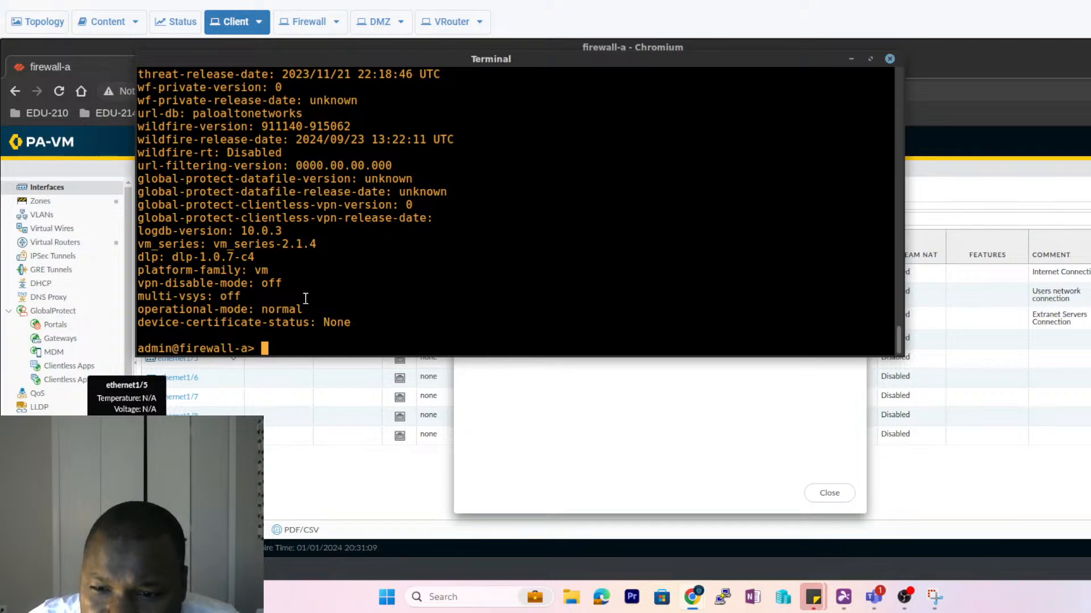
- Select the system information output, then close the terminal window
drag(358, 323, 212, 51)
scroll(197, 192, down, 4)
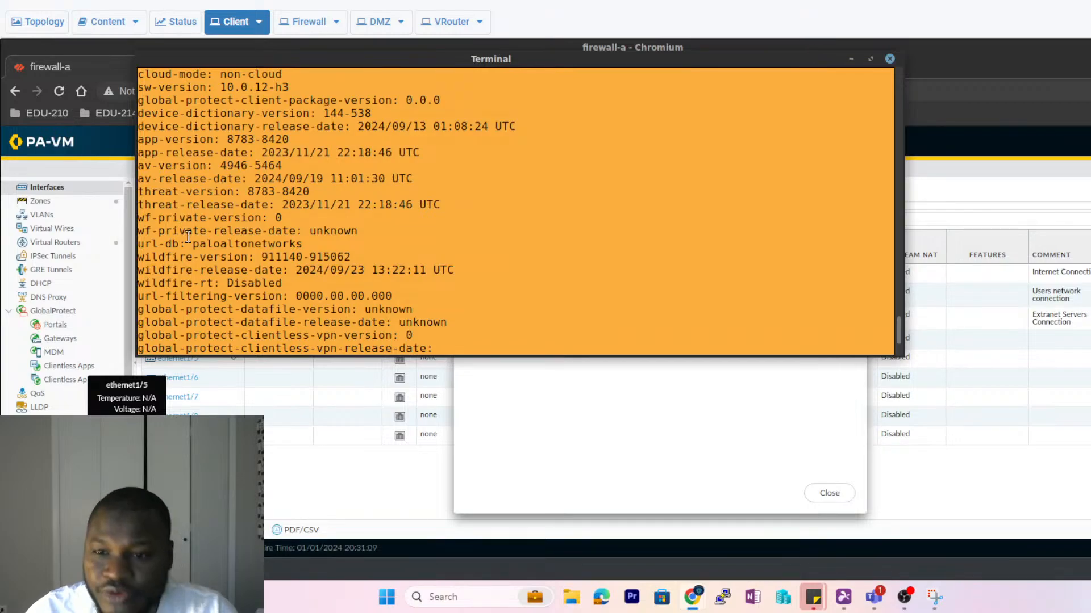
scroll(188, 236, down, 3)
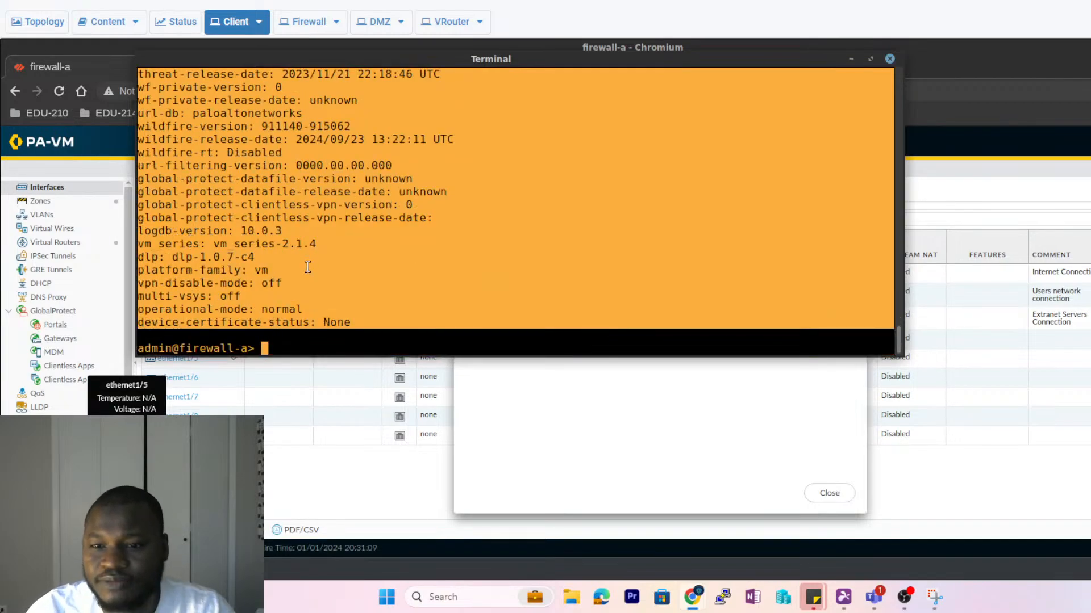
click(890, 59)
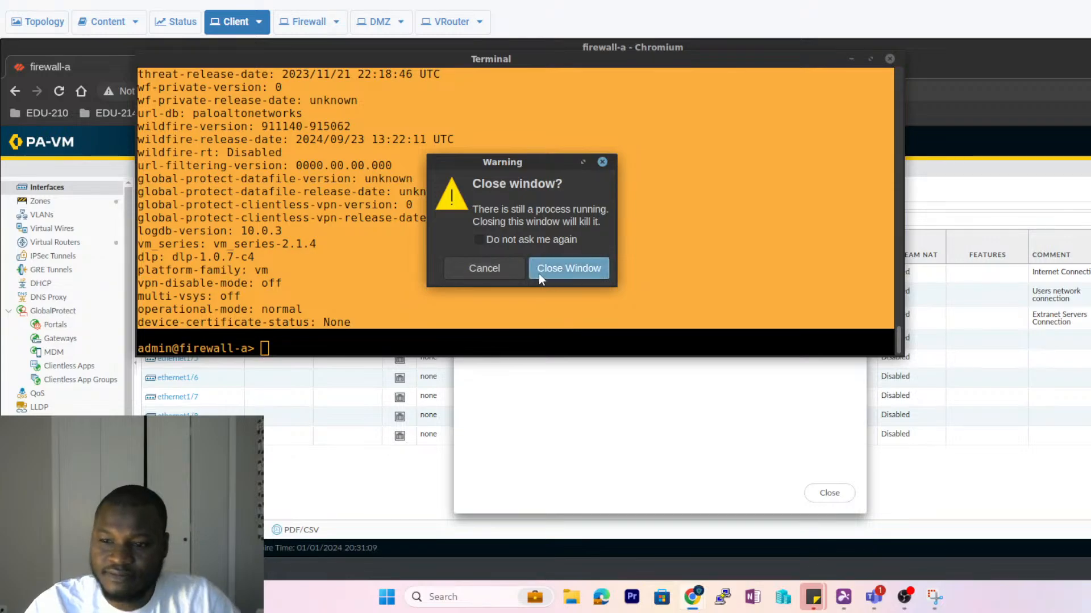
- Confirm closing the terminal with its active session and dismiss the Commit Status report
click(538, 269)
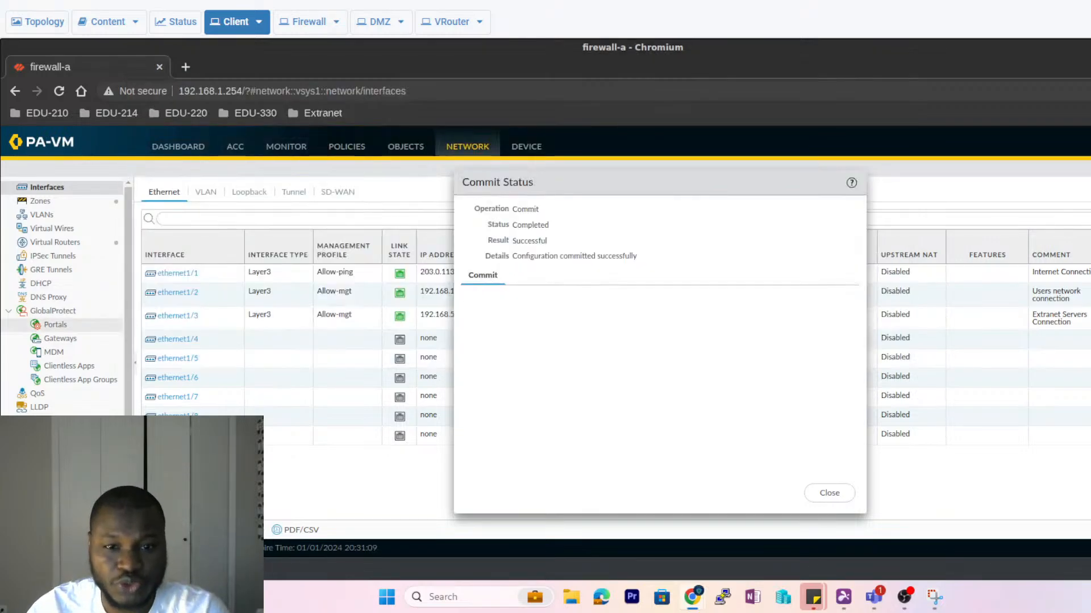
click(827, 495)
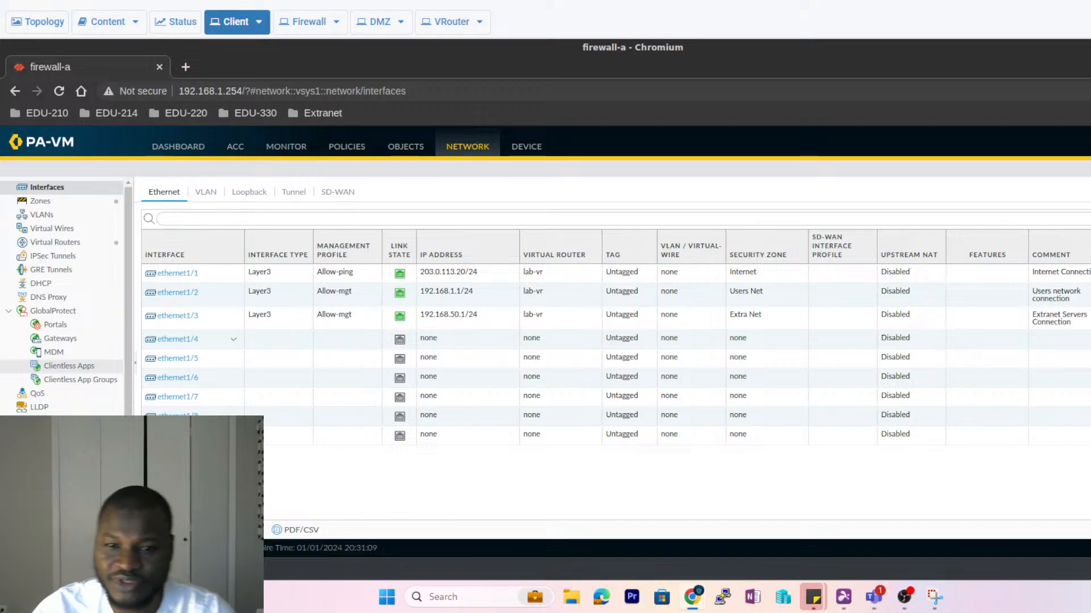
- Show the Zones list: Extra Net on ethernet1/3, Internet on ethernet1/1, Users Net on ethernet1/2
click(41, 203)
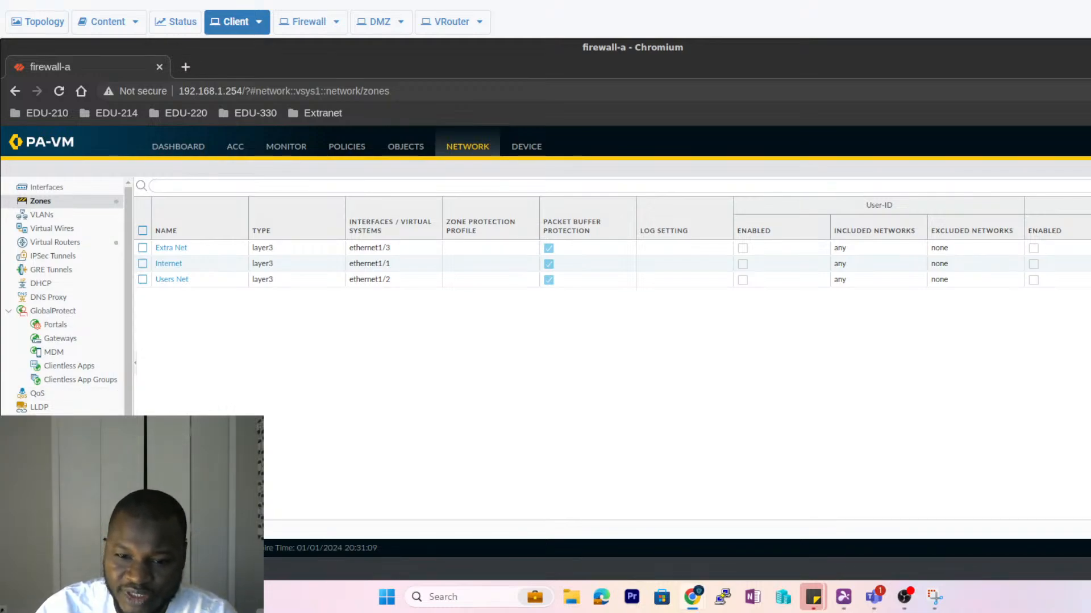
- Inspect the Allow-ping and Allow-mgt Interface Mgmt profiles, discard a new profile, and close Remmina
click(67, 503)
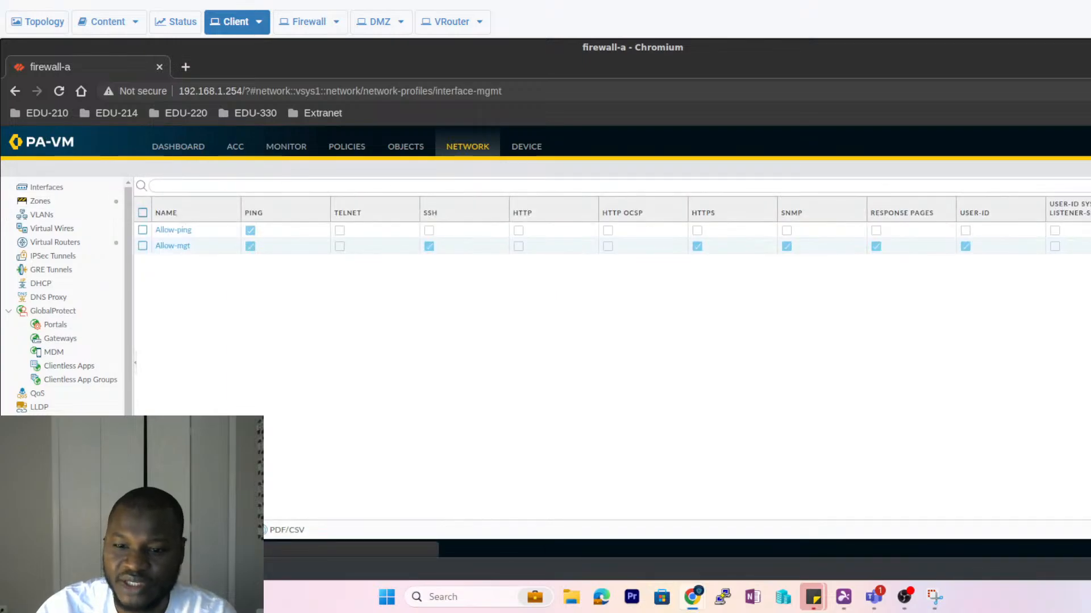
click(150, 529)
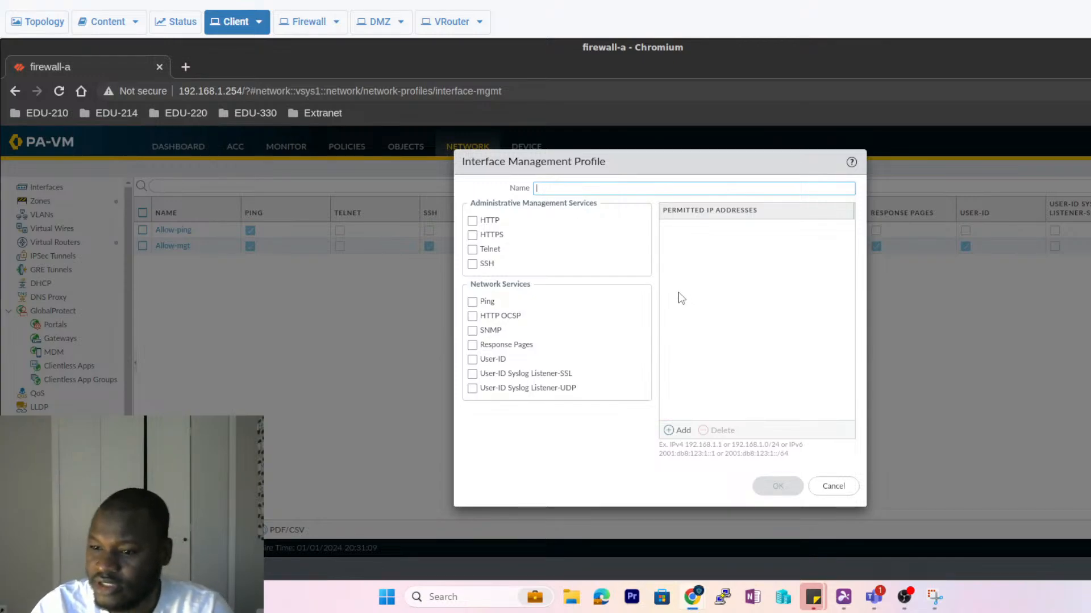
click(831, 490)
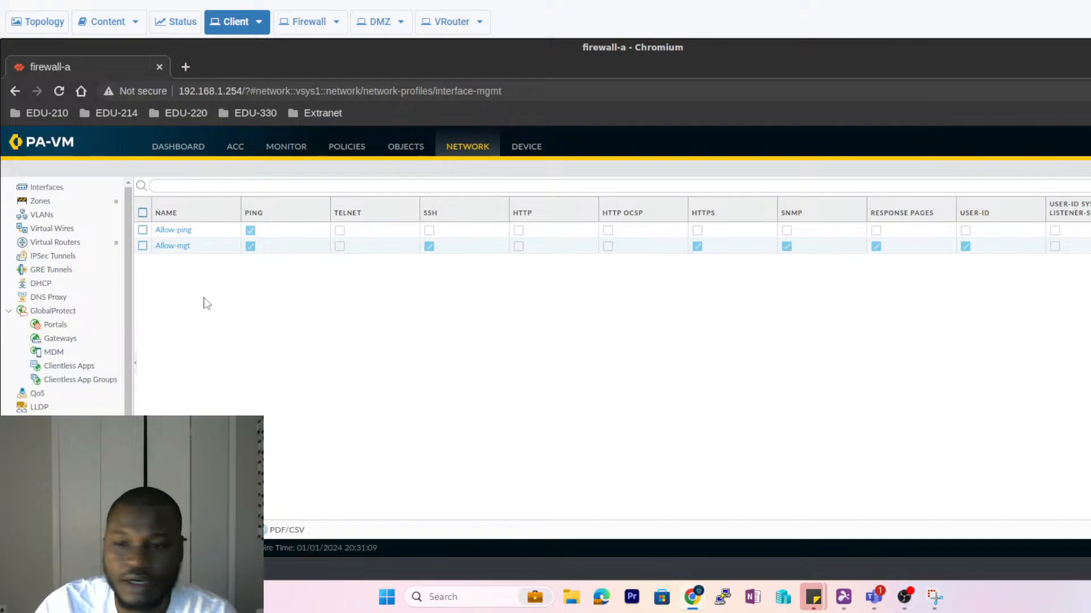
mouse_move(33, 145)
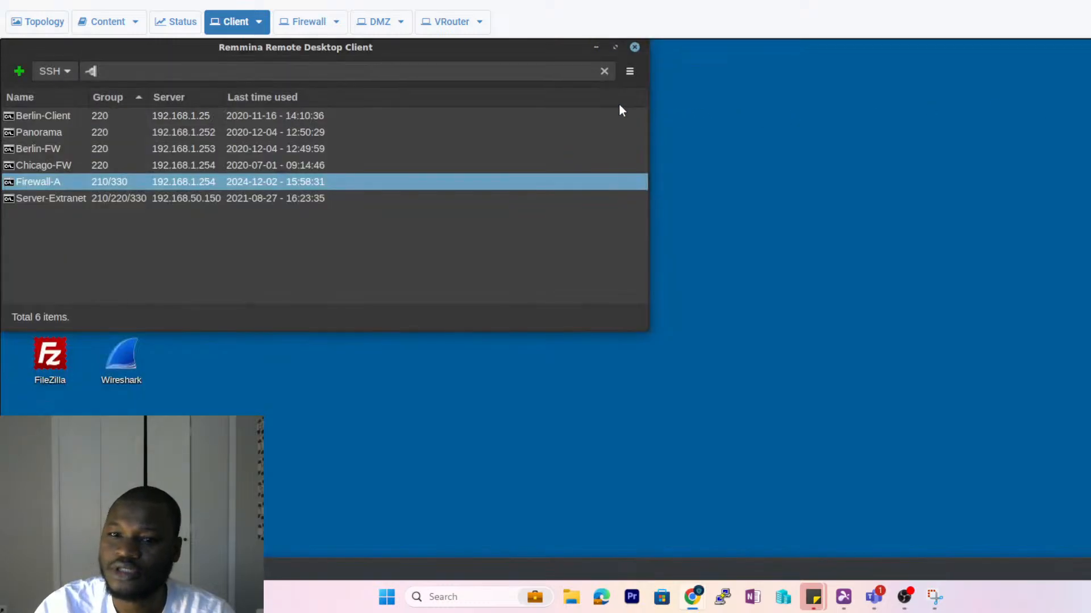
click(635, 47)
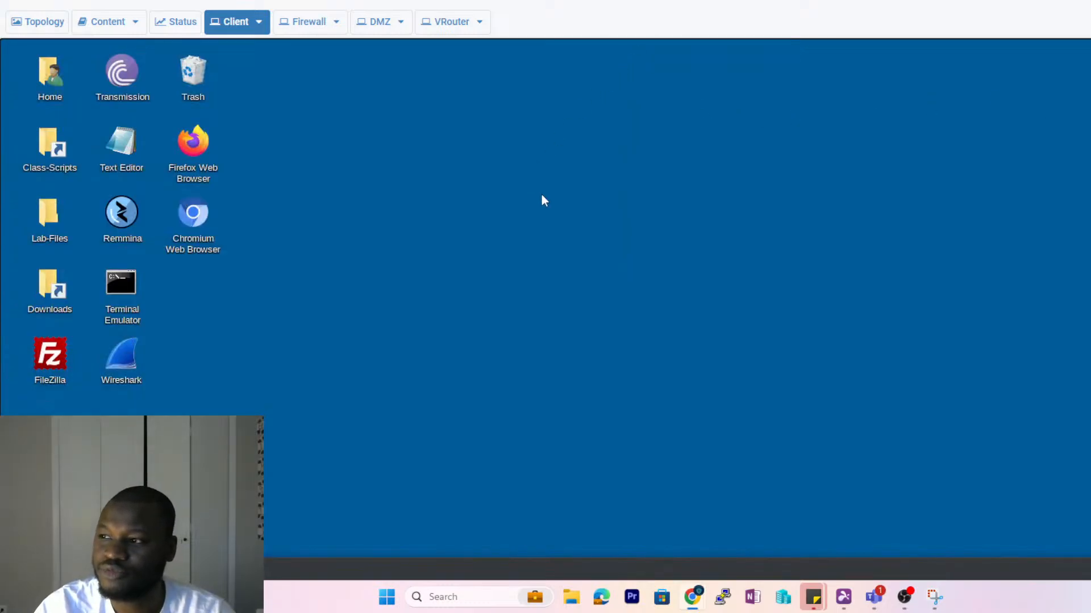